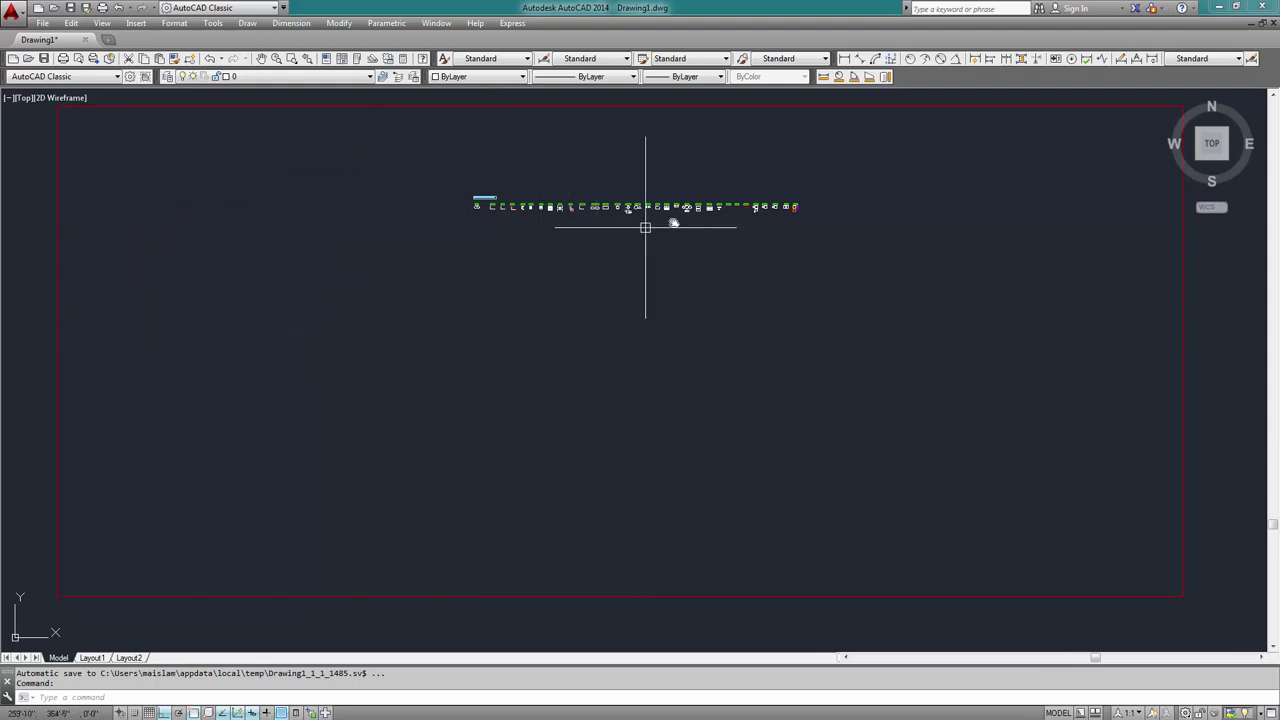
Pan along the row of command examples, glancing at Cut, then settle on the title and Re–Move boxes
scroll(634, 190, "up", 5)
scroll(491, 343, "up", 8)
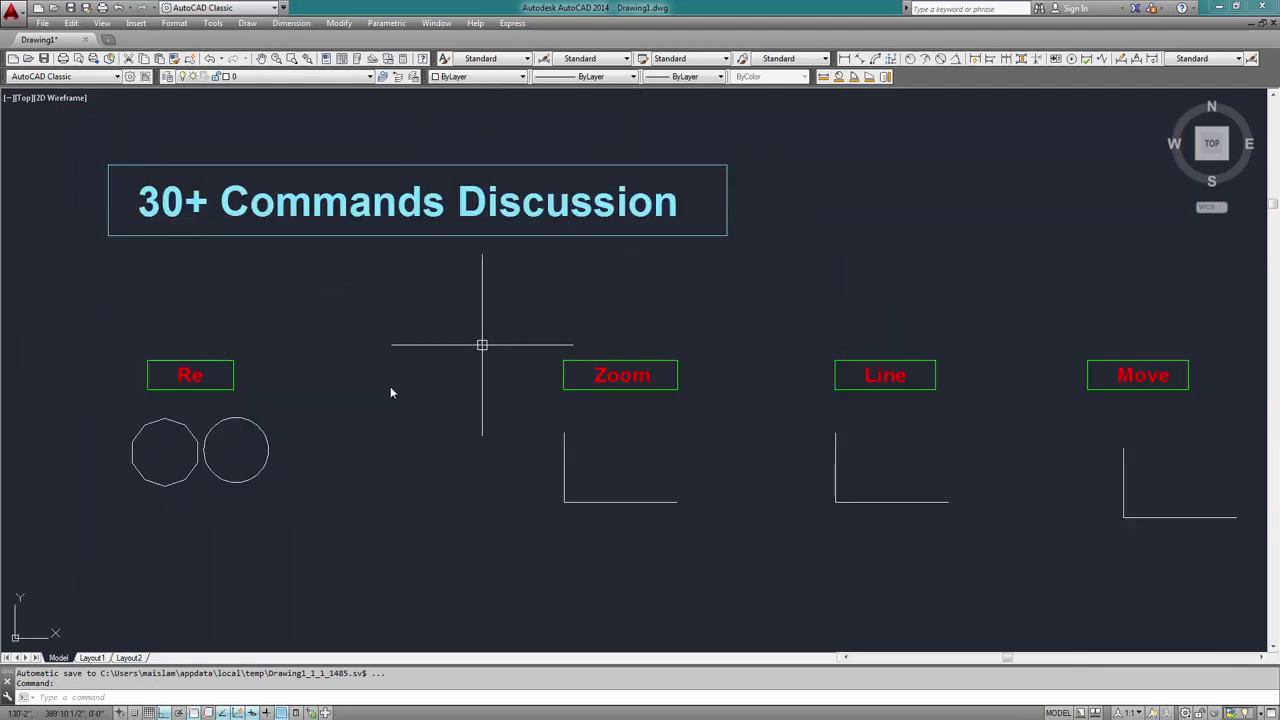
scroll(274, 391, "down", 4)
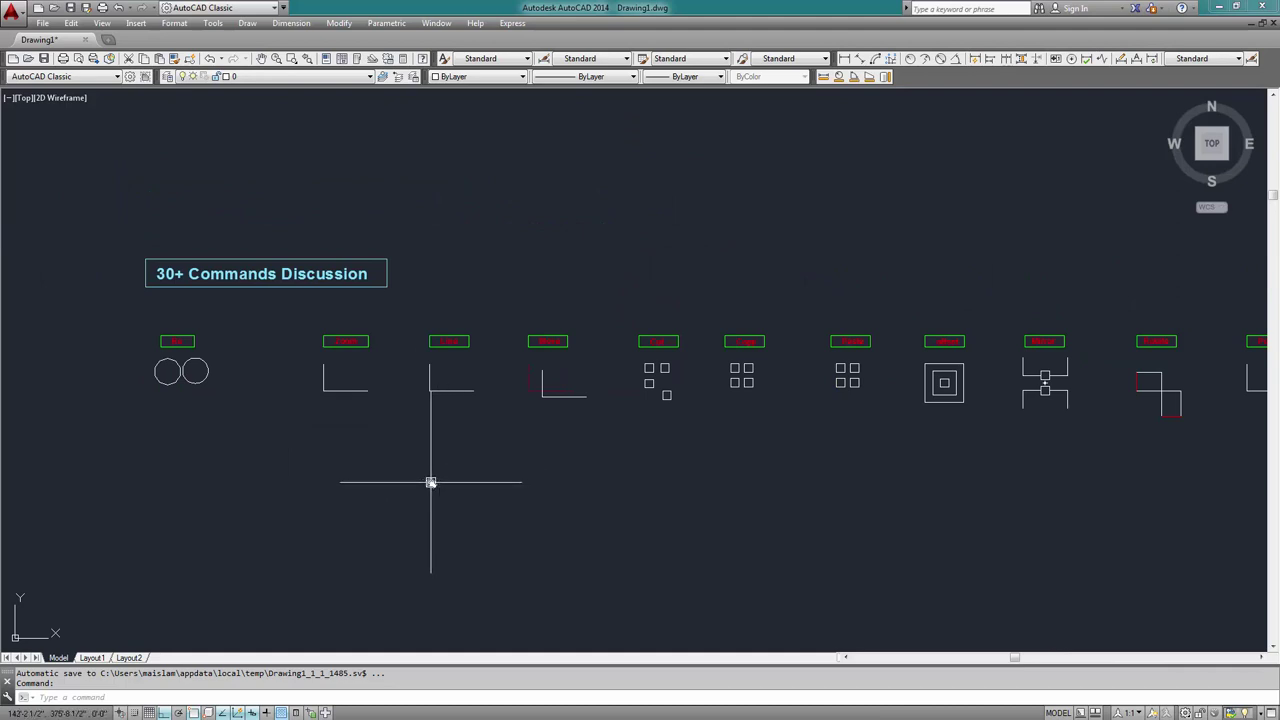
mouse_move(429, 480)
middle_mouse_down()
mouse_move(340, 431)
mouse_move(249, 346)
middle_mouse_up()
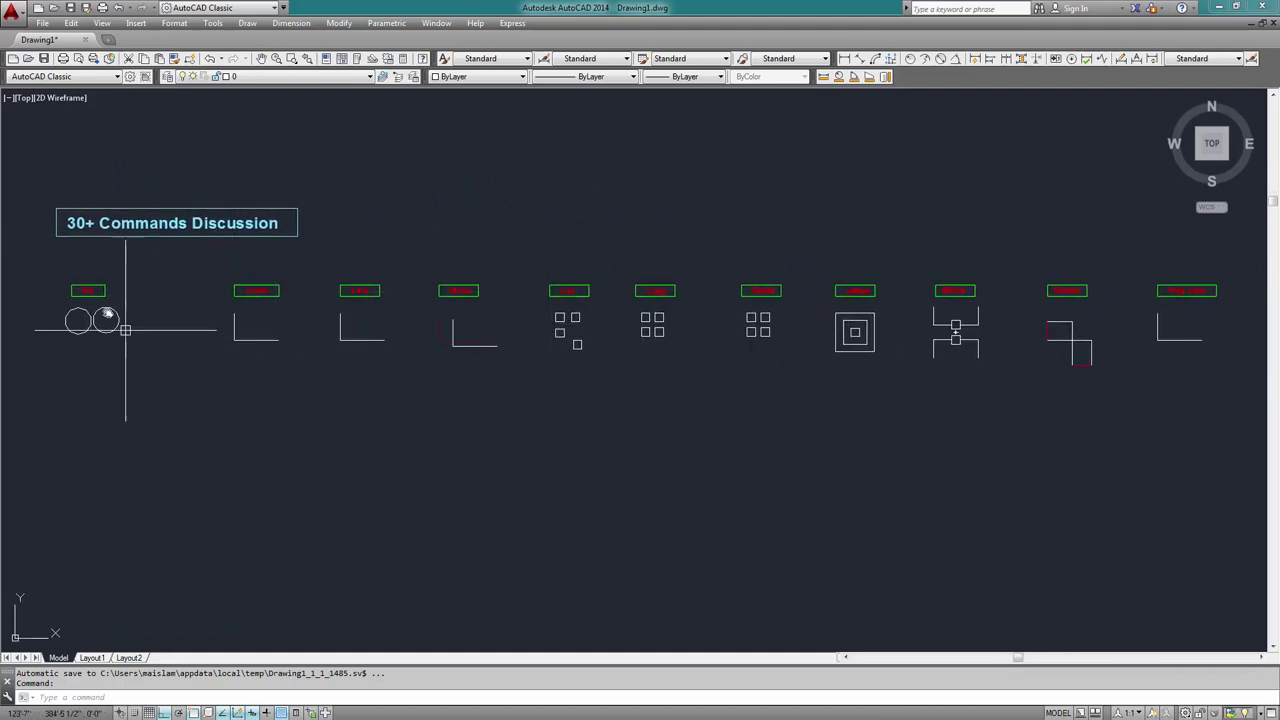
scroll(69, 309, "up", 4)
mouse_move(621, 383)
middle_mouse_down()
mouse_move(349, 394)
mouse_move(757, 423)
mouse_move(660, 428)
middle_mouse_up()
mouse_move(689, 318)
middle_mouse_down()
mouse_move(397, 357)
mouse_move(303, 351)
middle_mouse_up()
scroll(351, 354, "down", 5)
scroll(790, 370, "up", 10)
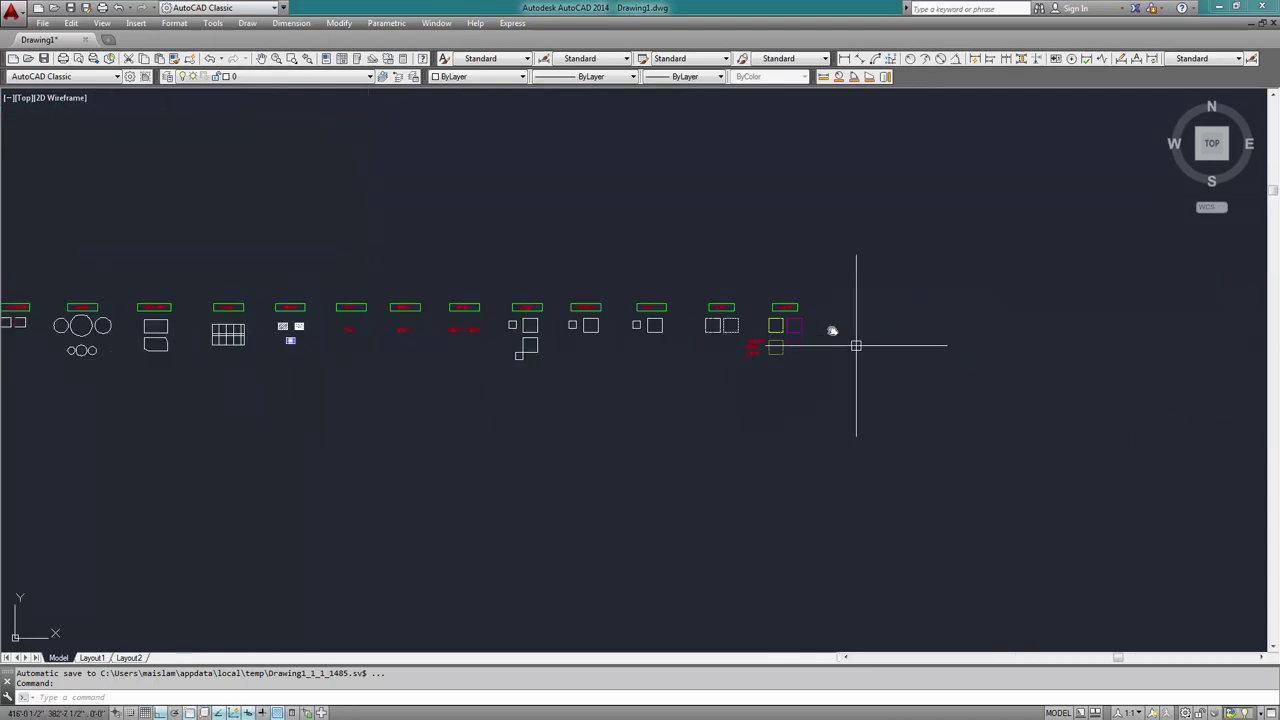
middle_click_drag(387, 471, 929, 426)
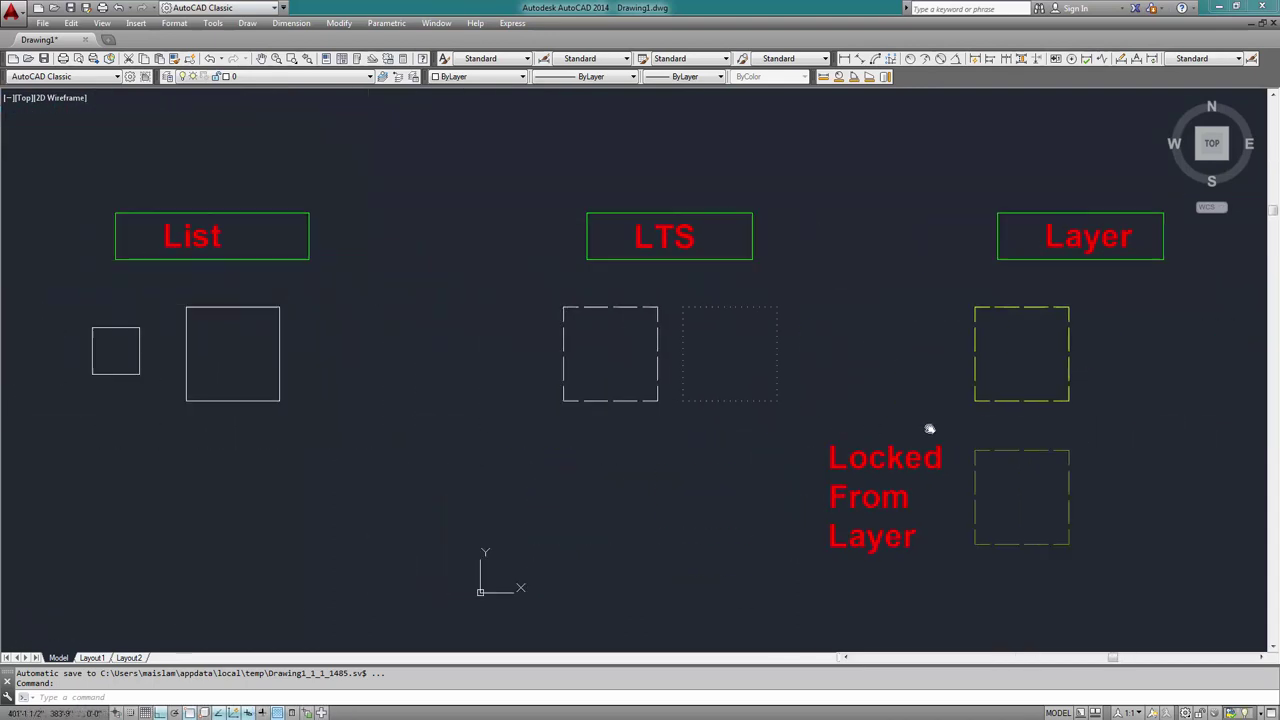
scroll(929, 426, "down", 4)
middle_click_drag(271, 486, 789, 471)
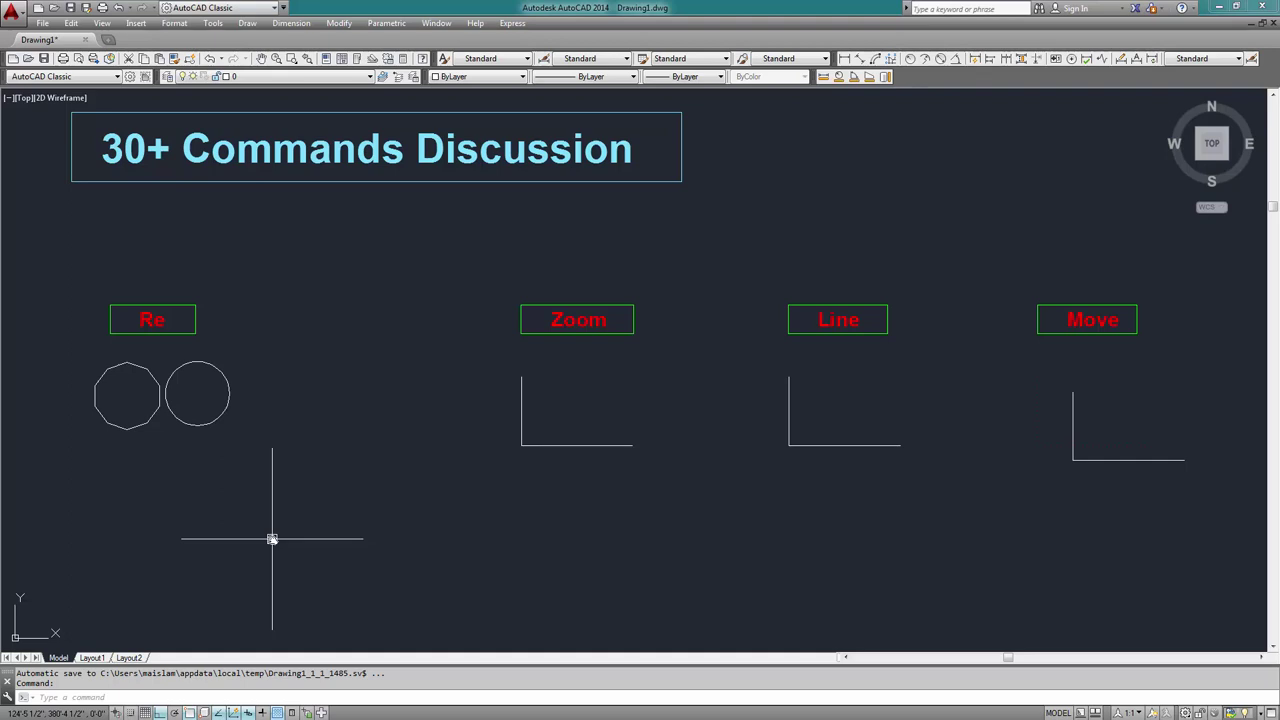
Pan the examples so the Cut box comes into view beside the Zoom example
middle_click_drag(272, 540, 286, 565)
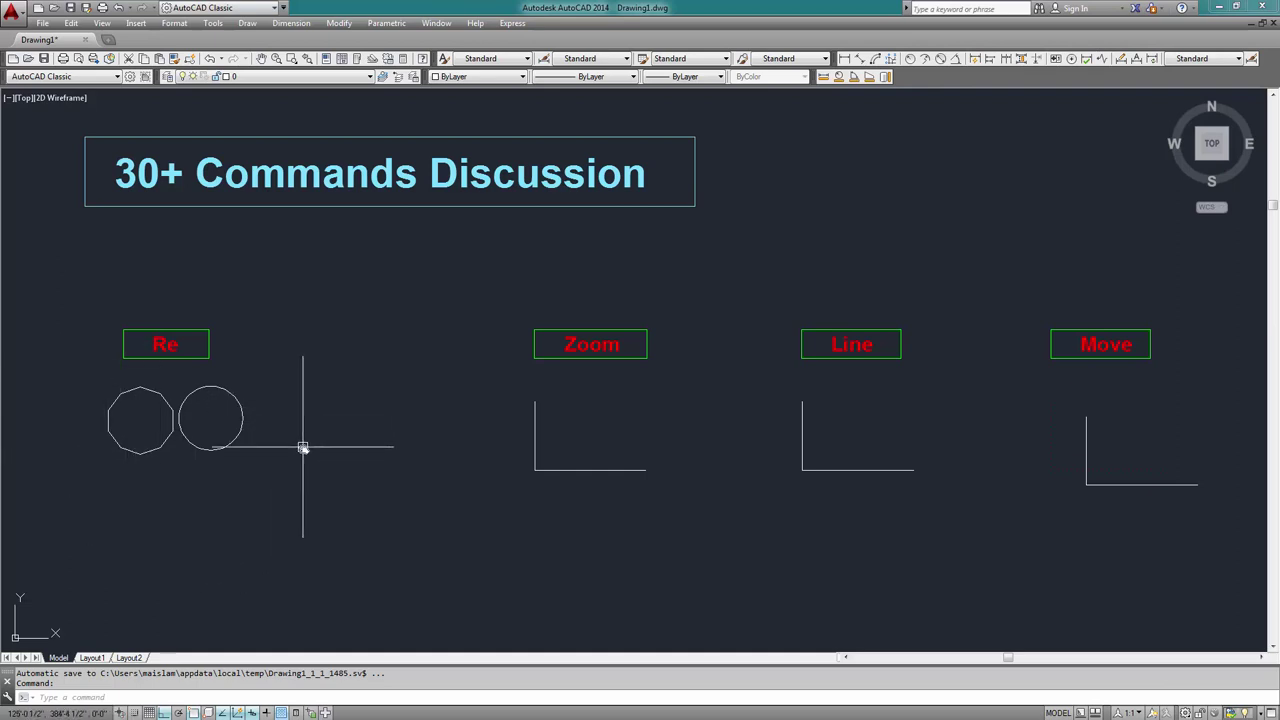
middle_click_drag(416, 466, 211, 457)
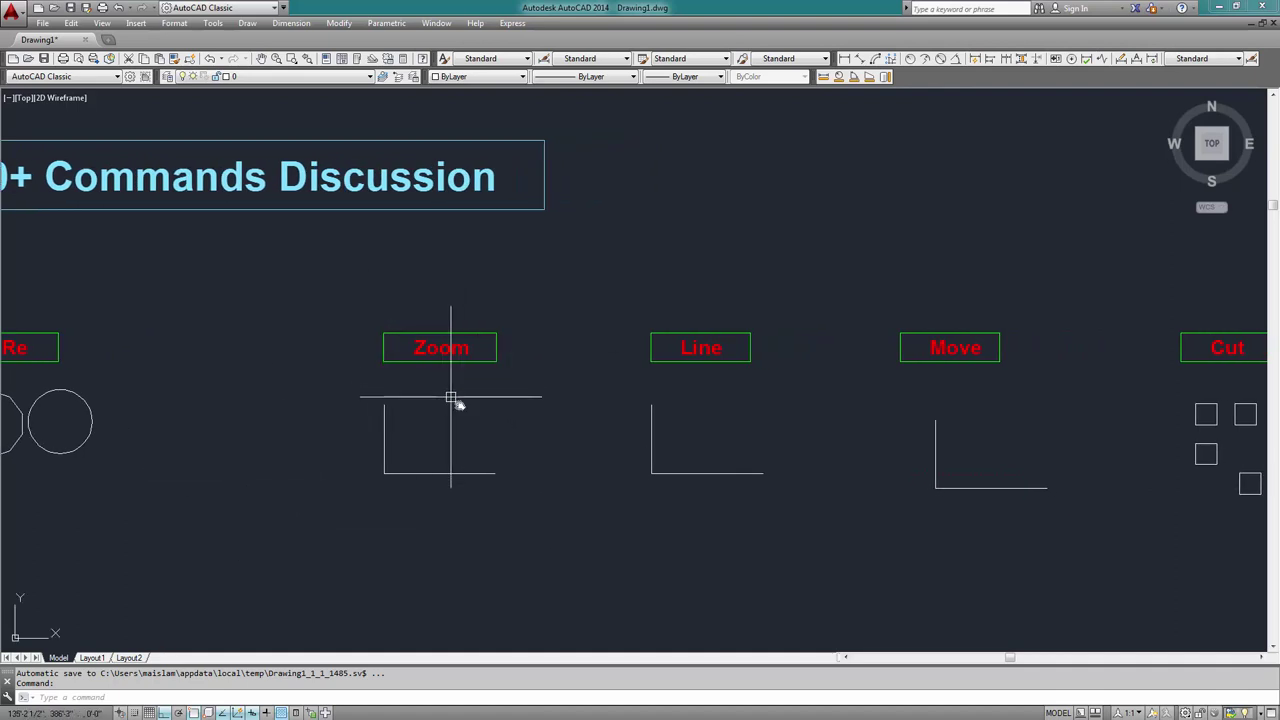
middle_click_drag(546, 425, 537, 380)
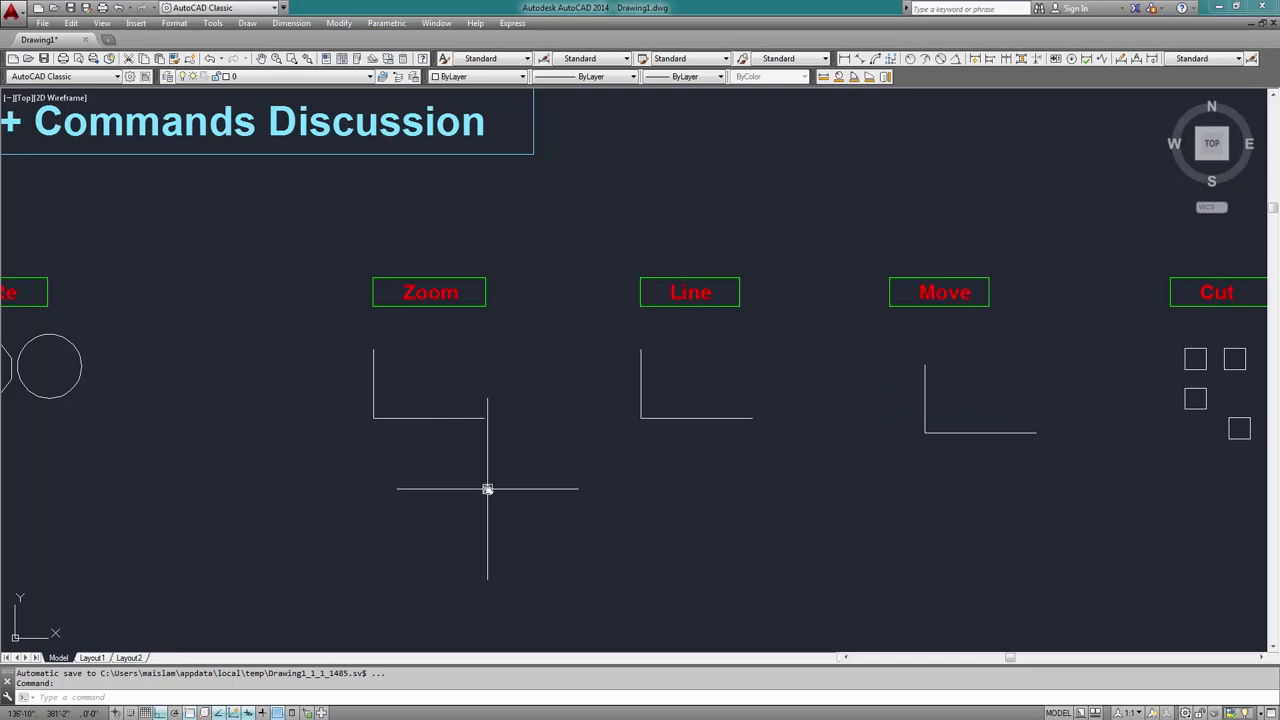
type("z")
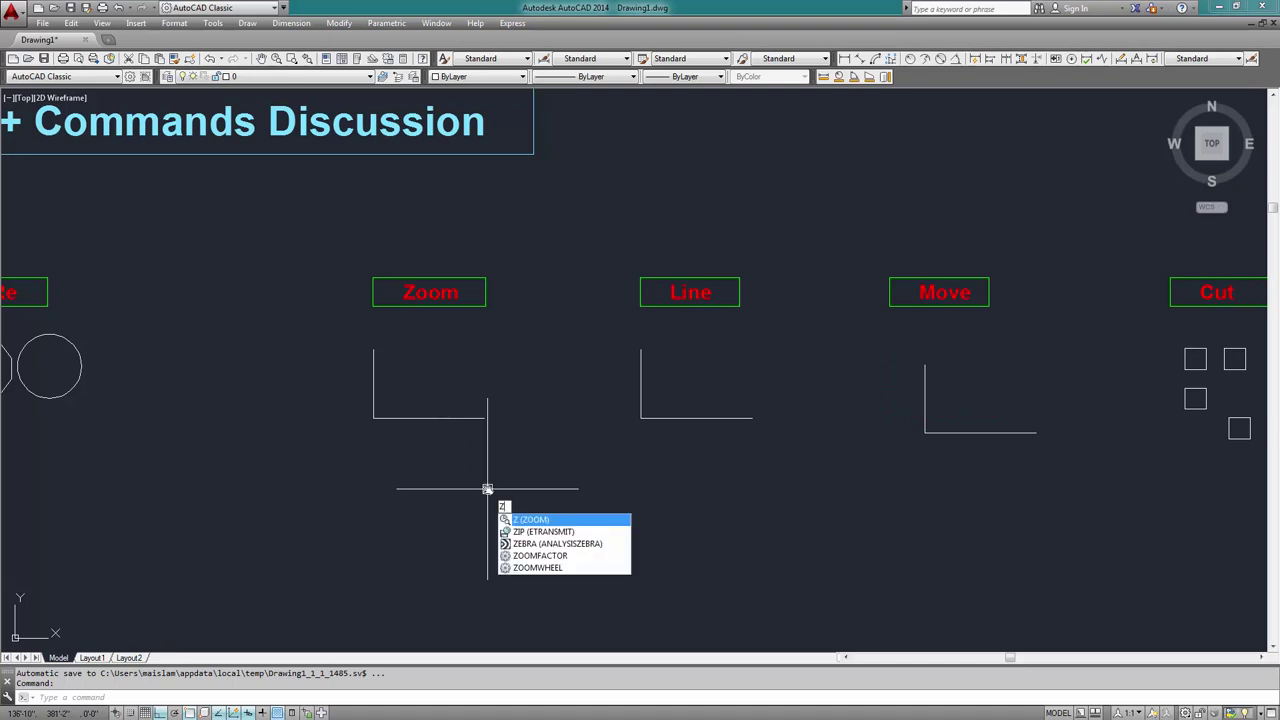
key("Escape")
key("Escape")
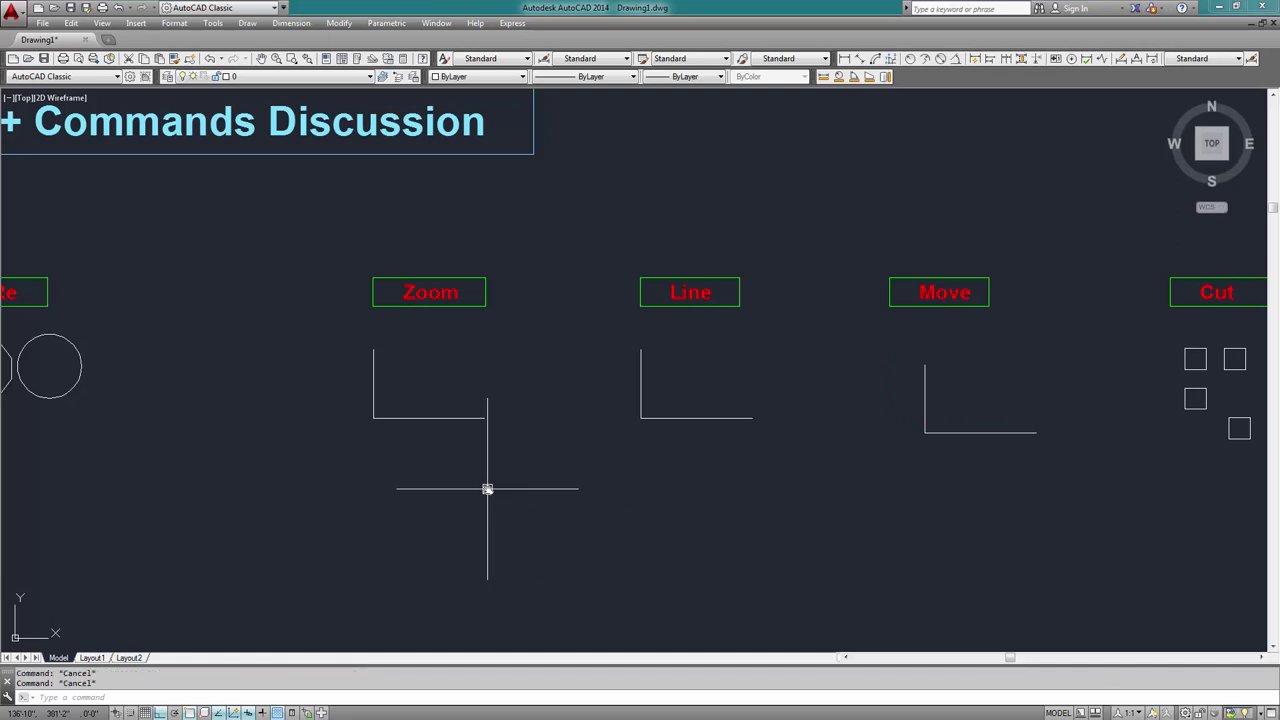
middle_click_drag(573, 476, 609, 500)
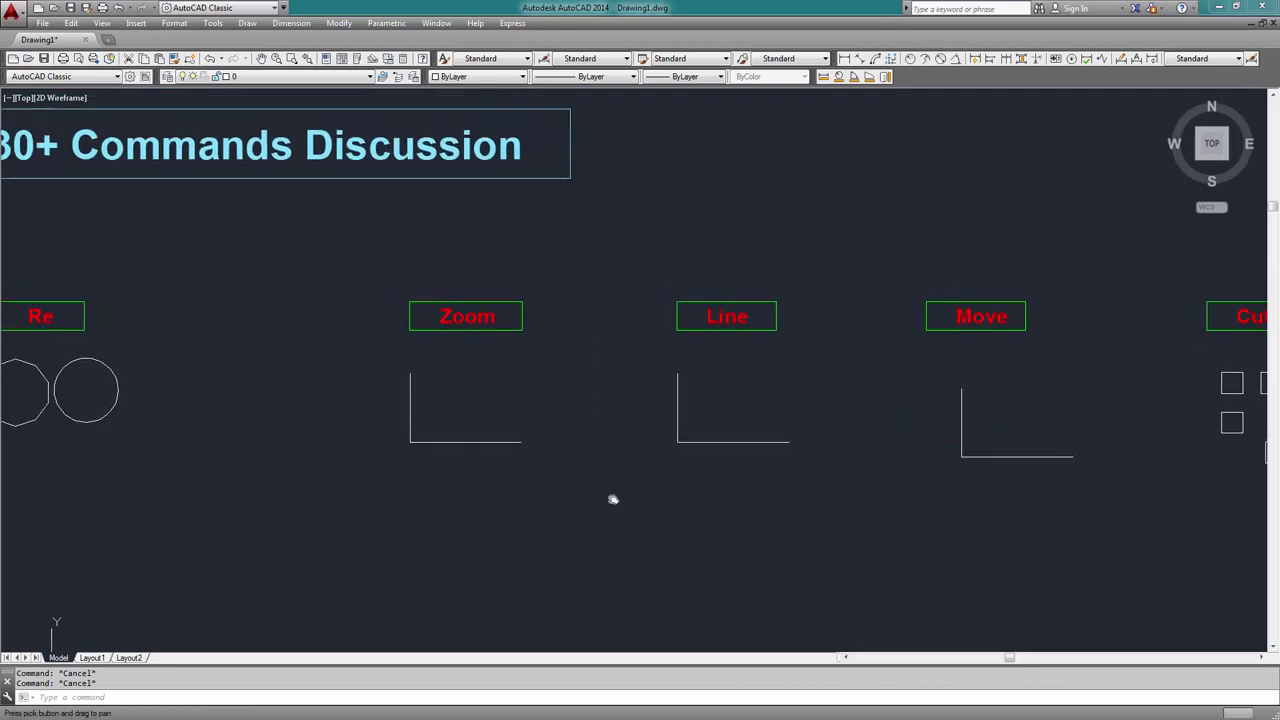
Use Realtime zoom (Z) to magnify the Zoom, Line and Move examples, then zoom out to the title
type("z")
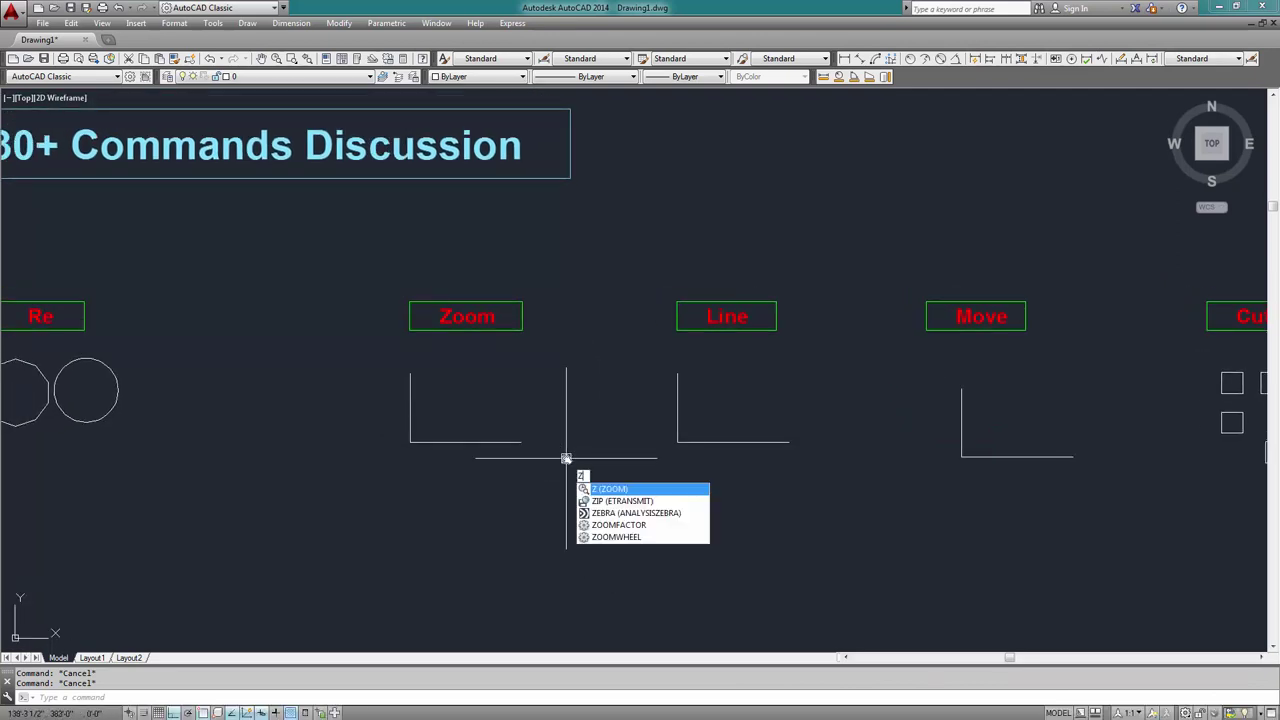
key("Return")
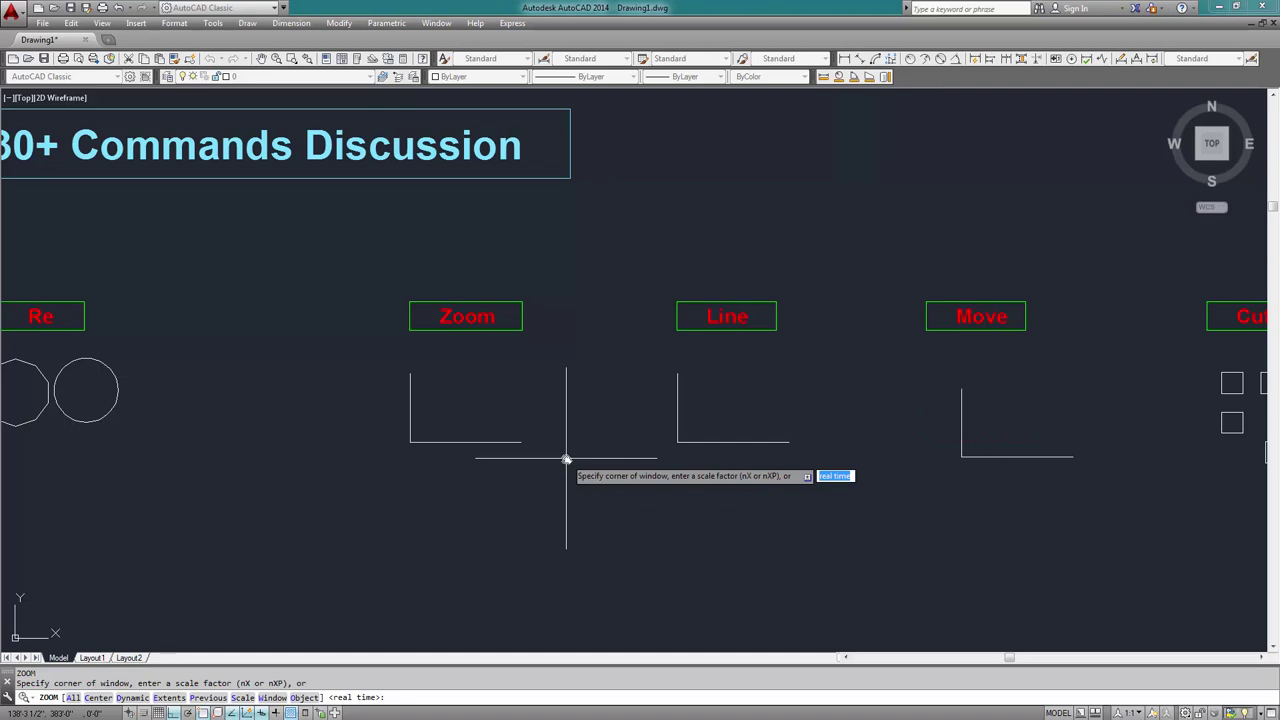
key("Return")
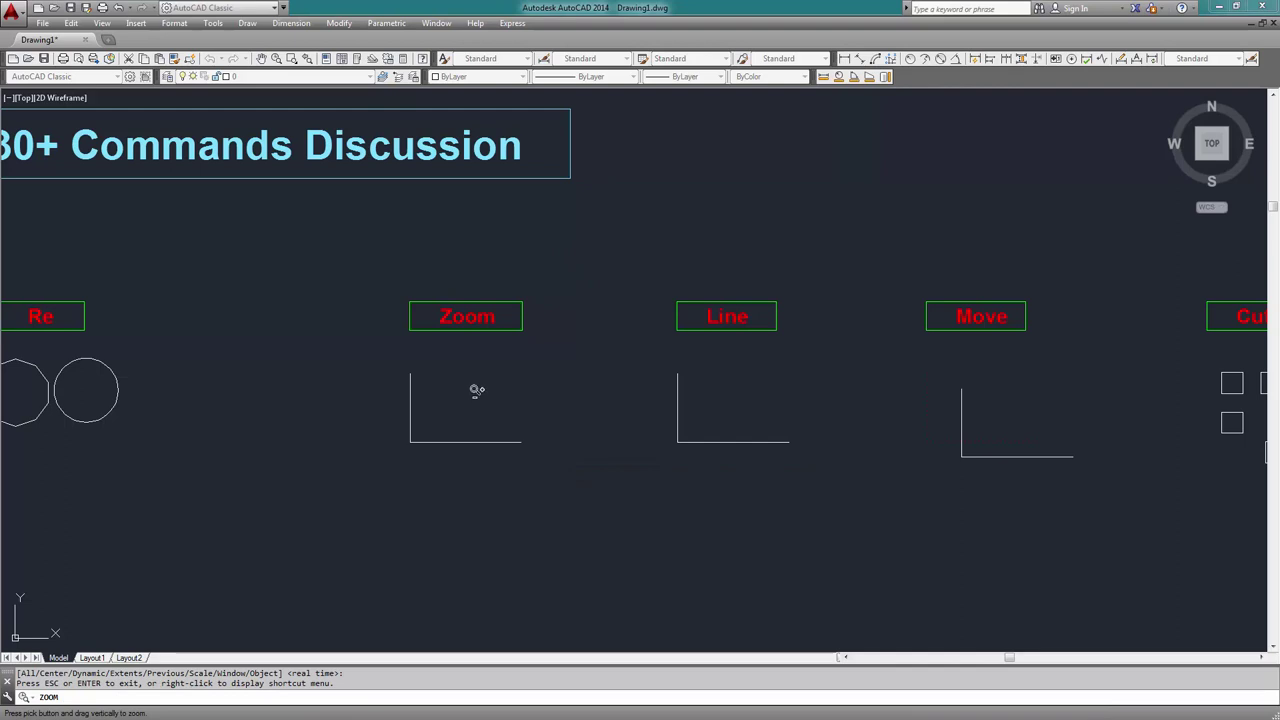
mouse_move(460, 351)
left_mouse_down()
mouse_move(777, 266)
mouse_move(750, 278)
left_mouse_up()
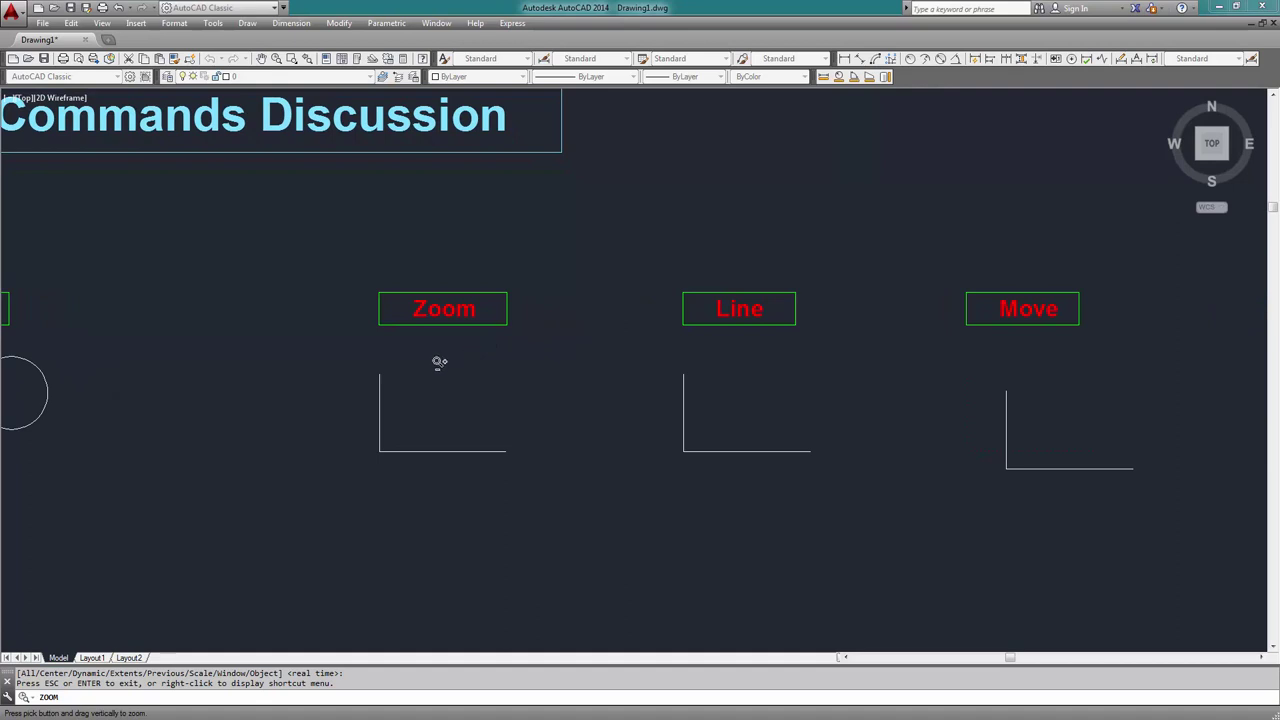
mouse_move(440, 363)
left_mouse_down()
mouse_move(551, 329)
mouse_move(803, 214)
left_mouse_up()
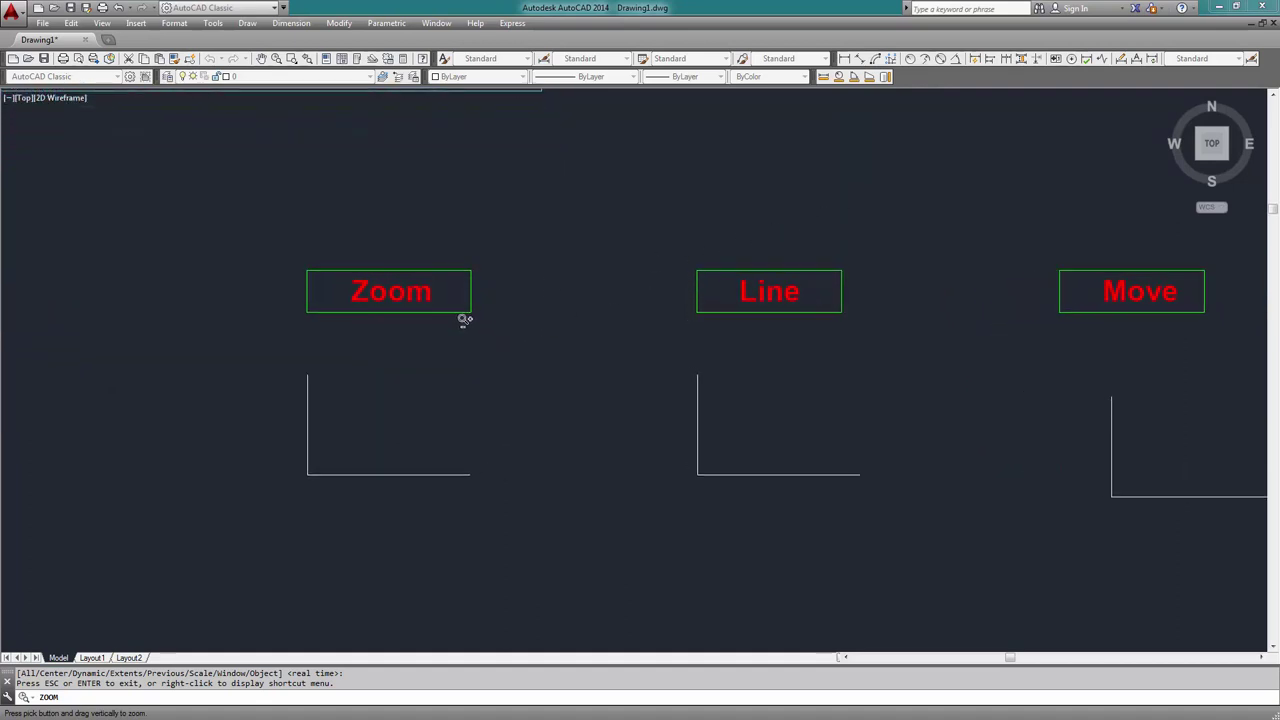
left_click_drag(443, 340, 43, 480)
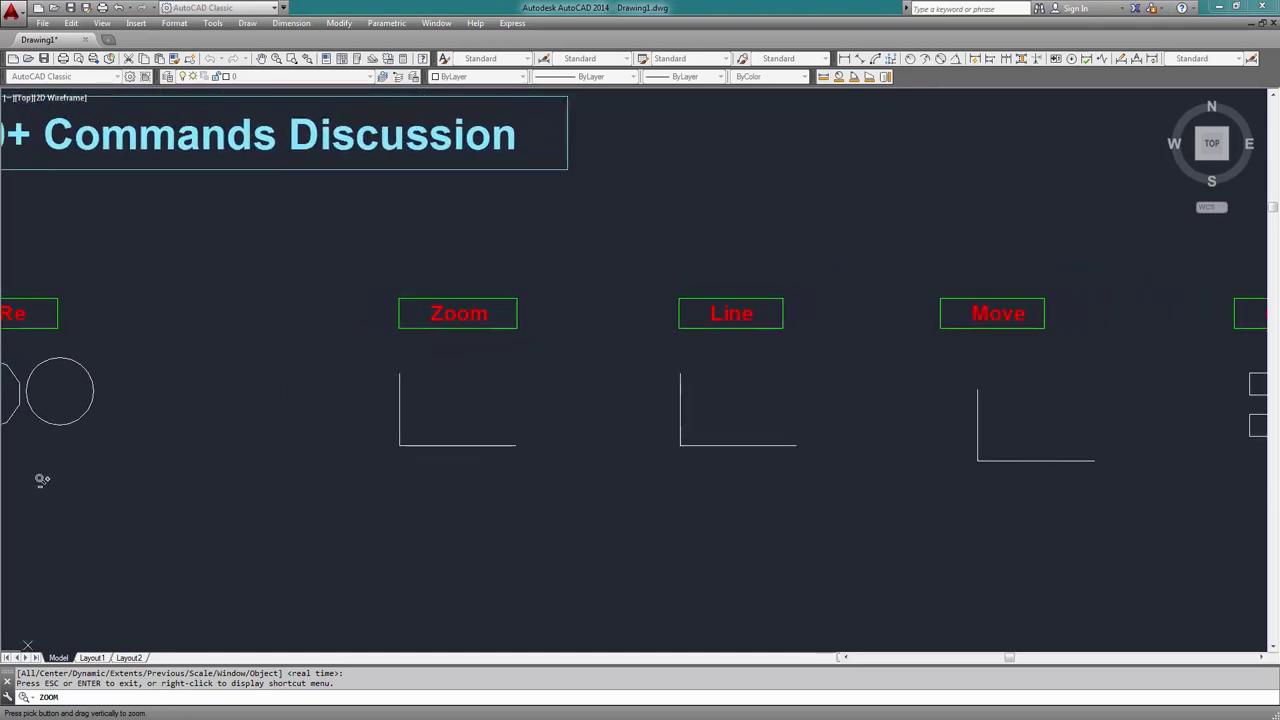
mouse_move(491, 363)
left_mouse_down()
mouse_move(823, 240)
mouse_move(463, 346)
mouse_move(209, 443)
left_mouse_up()
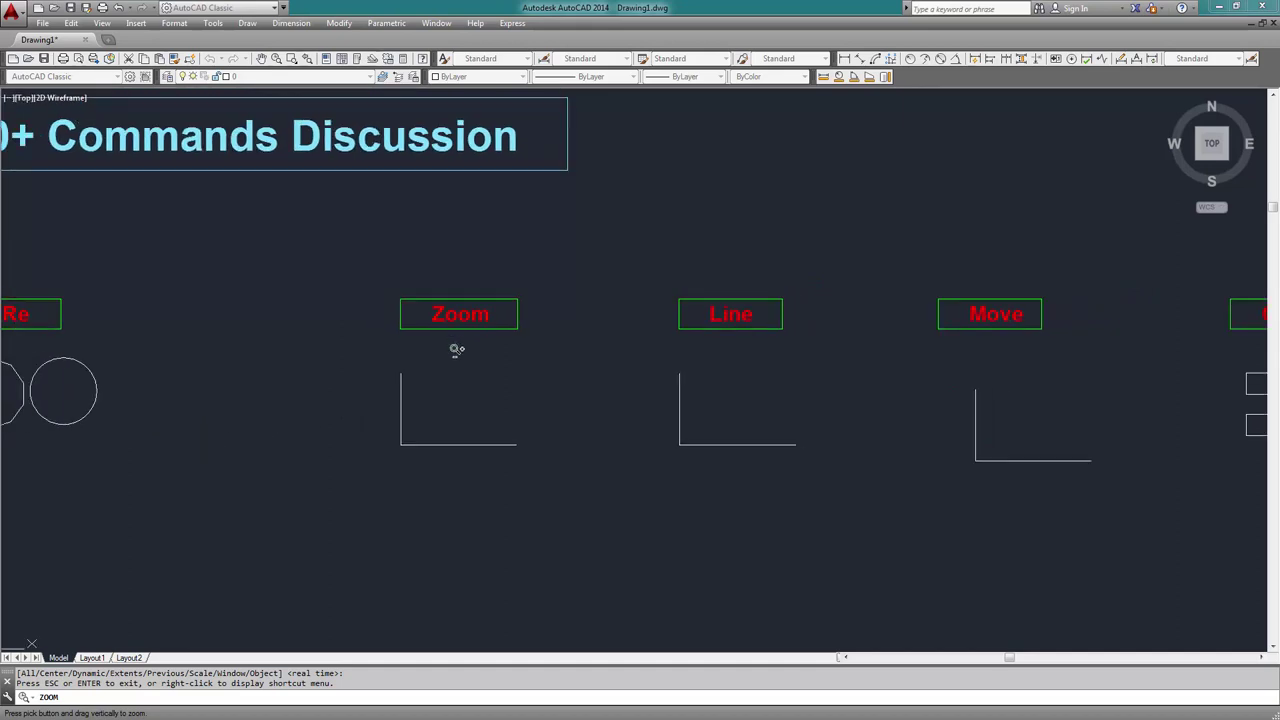
key("Escape")
Cancel the zoom prompt and wheel-zoom in on the Zoom label
scroll(470, 380, "down", 2)
key("Escape")
key("Escape")
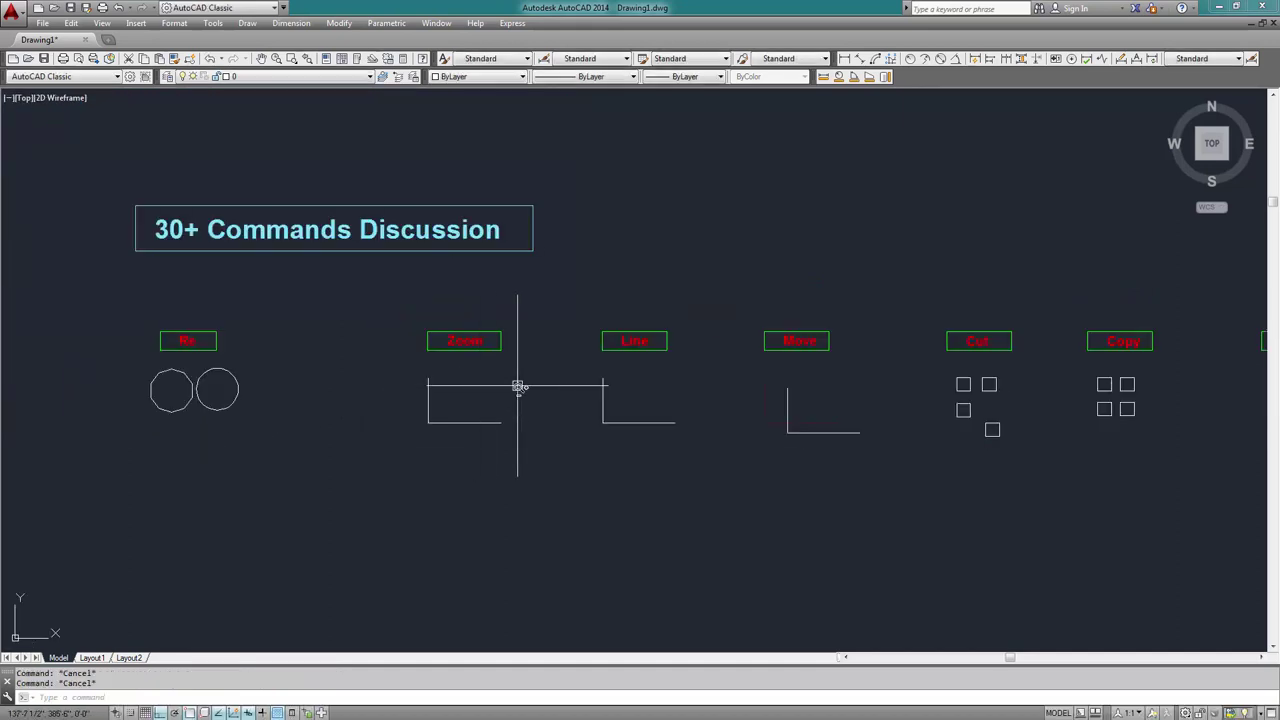
scroll(509, 383, "up", 2)
scroll(435, 318, "up", 2)
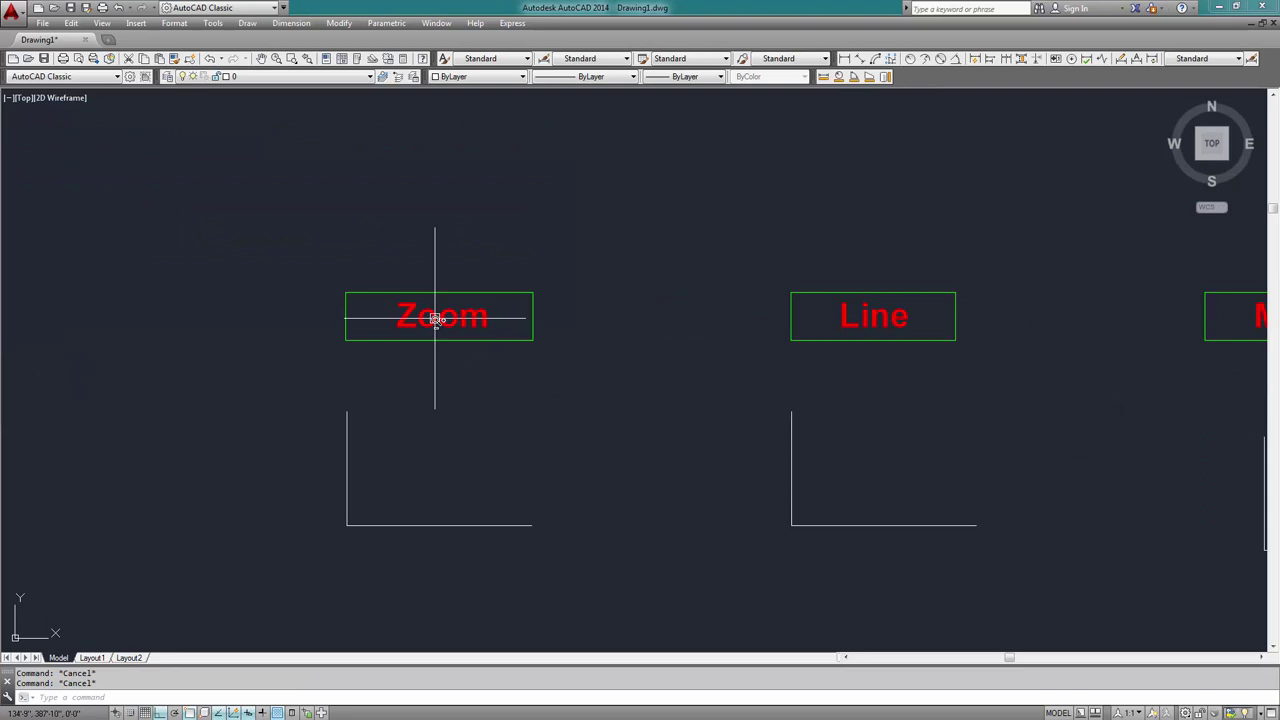
middle_click_drag(474, 414, 480, 449)
scroll(435, 373, "up", 2)
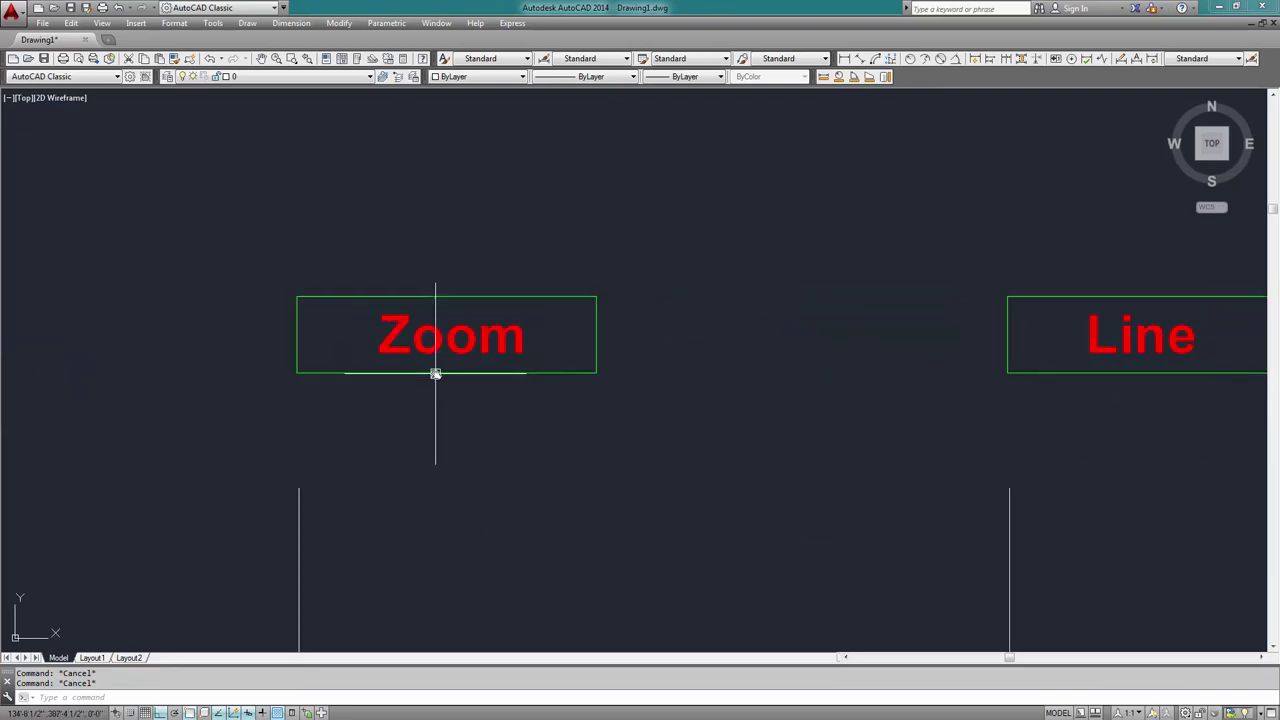
scroll(435, 373, "up", 2)
Fine-tune the close-up on the Zoom and Line examples and start the ZOOM command
scroll(466, 314, "down", 6)
scroll(467, 315, "up", 4)
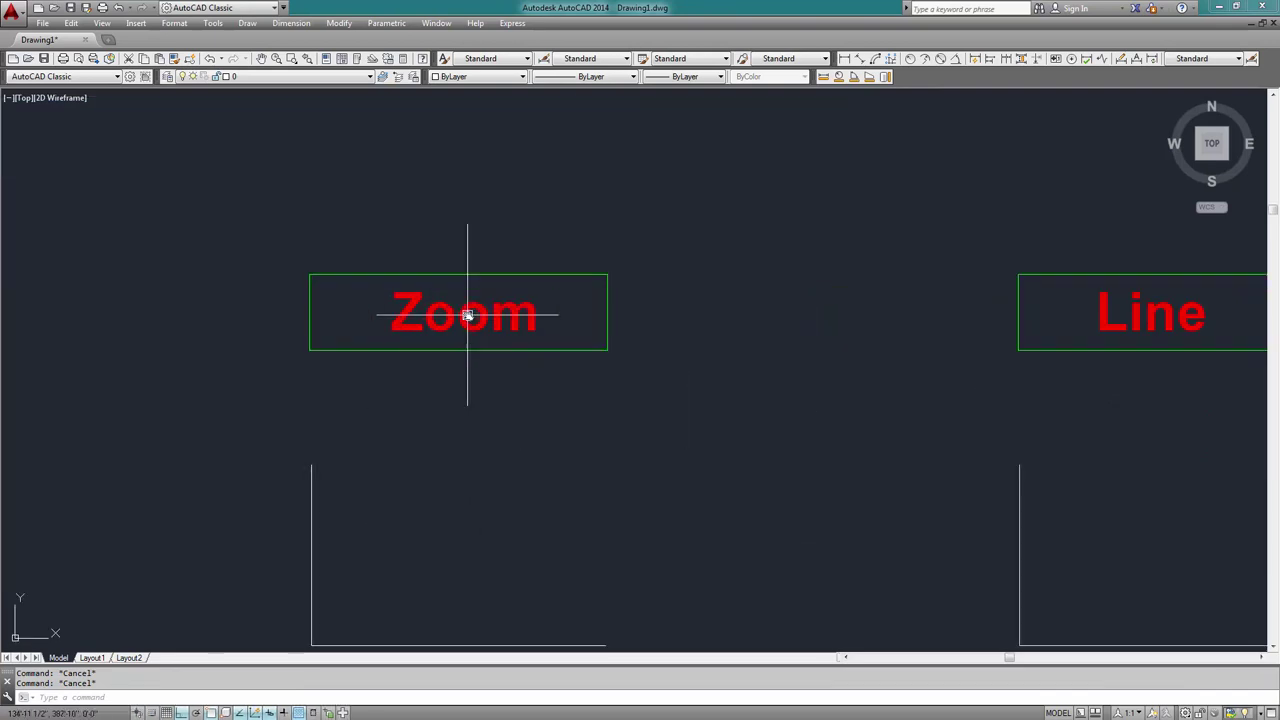
scroll(467, 315, "up", 6)
scroll(467, 315, "down", 6)
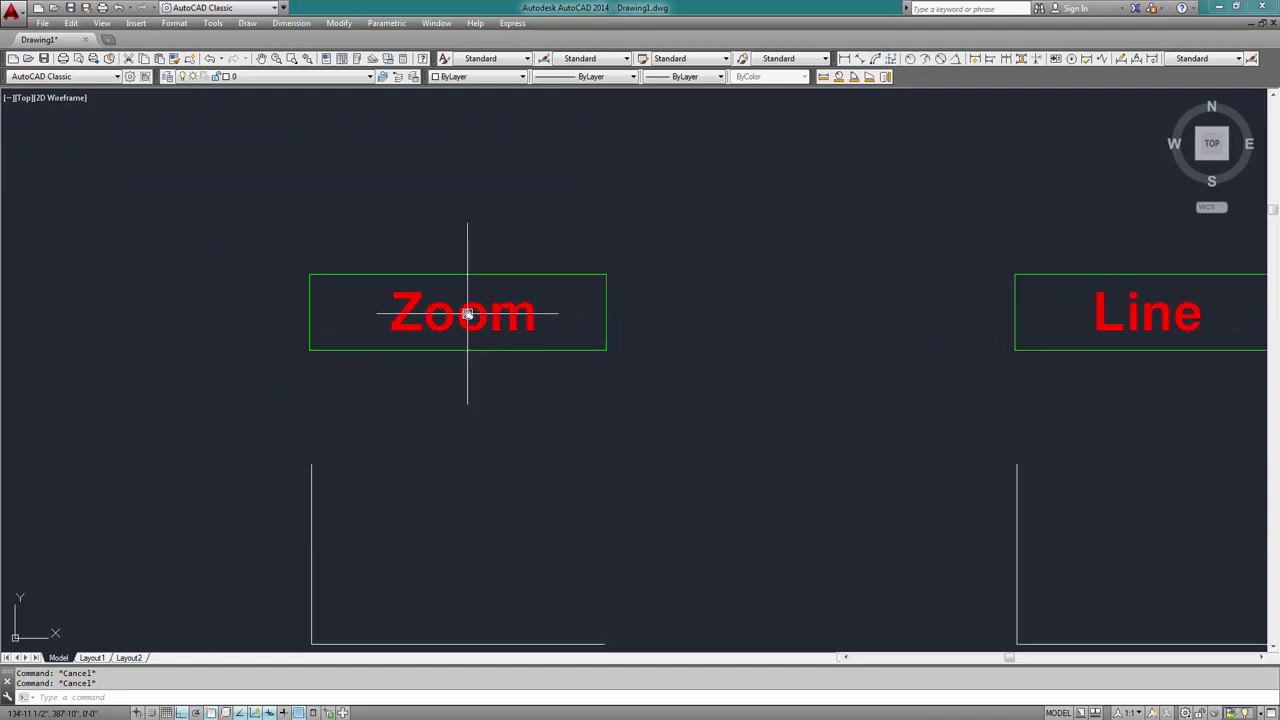
scroll(466, 314, "down", 6)
scroll(466, 314, "up", 4)
scroll(756, 398, "up", 2)
scroll(512, 434, "down", 4)
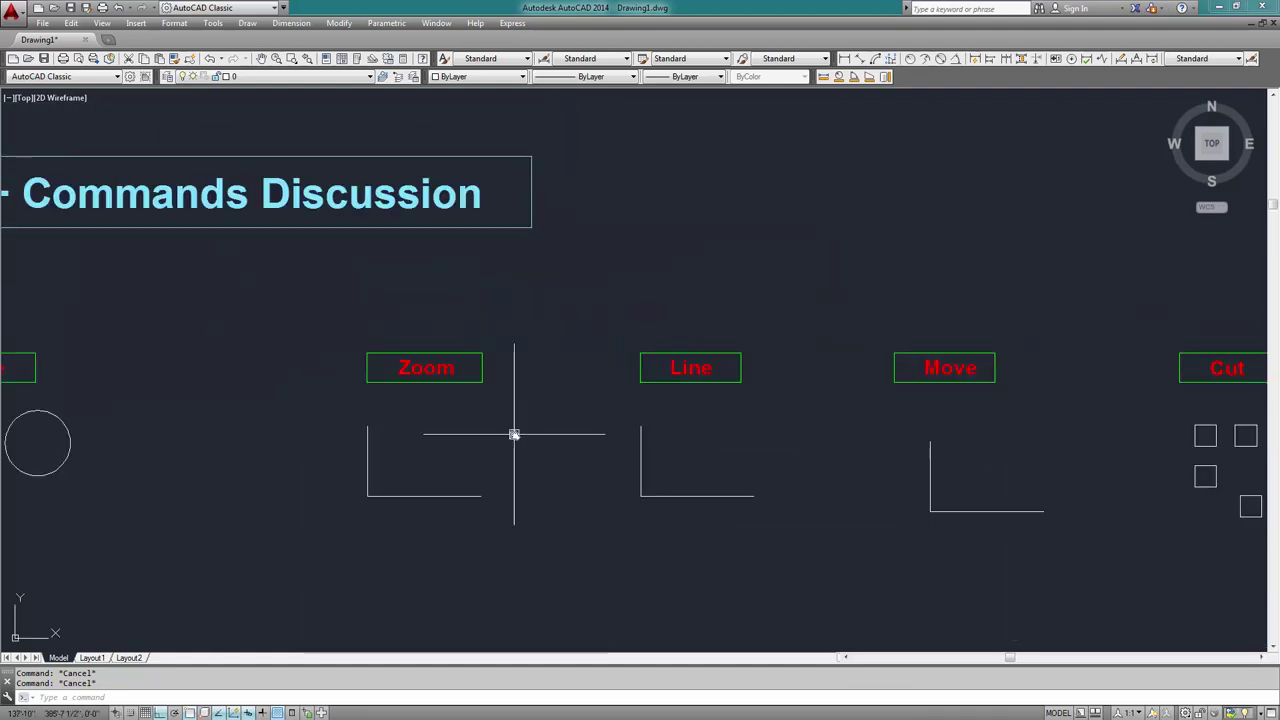
middle_click_drag(514, 434, 494, 372)
scroll(563, 366, "up", 2)
type("Z")
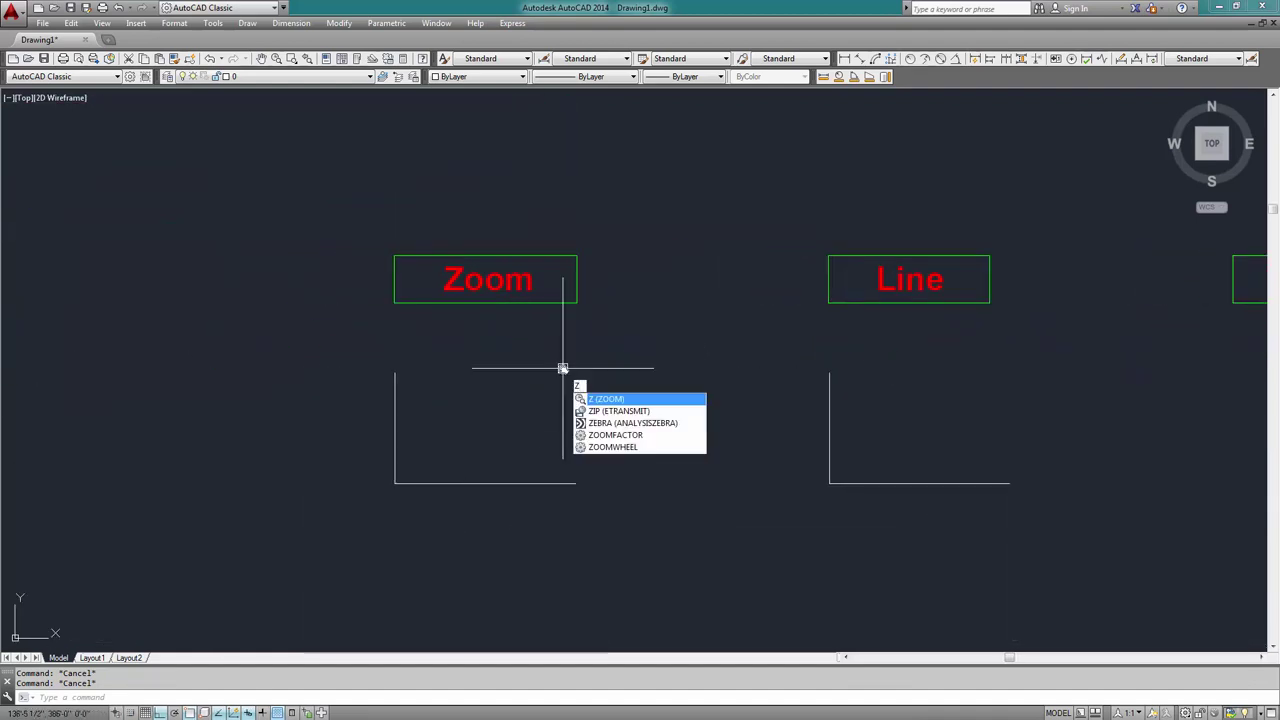
key("Return")
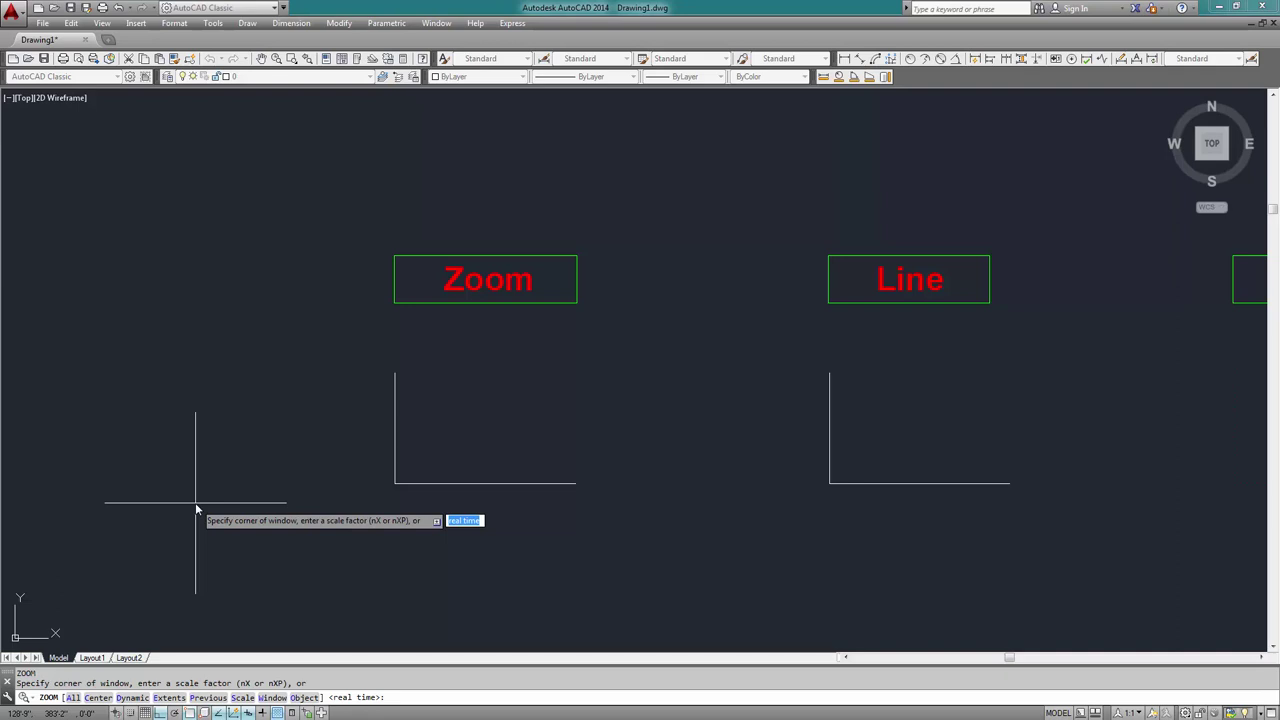
Zoom All to show the whole drawing, then return close to the Zoom, Line, Move and Cut examples
type("a")
key("Return")
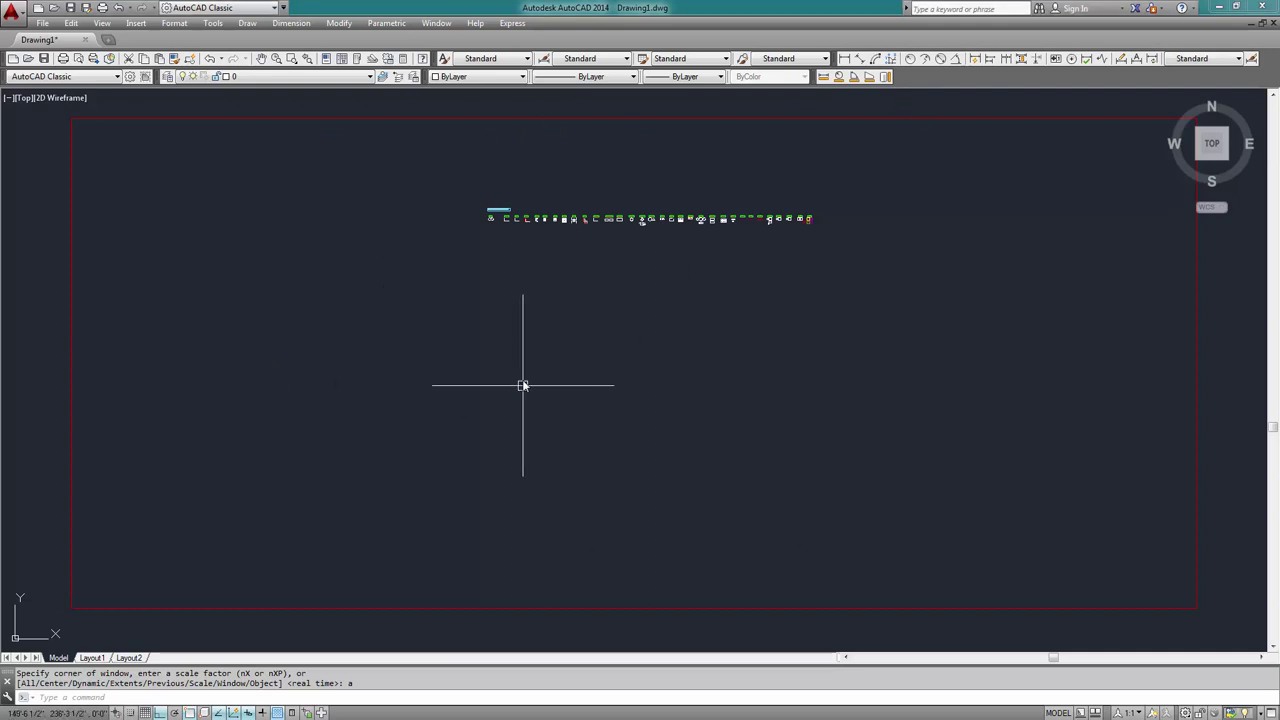
scroll(548, 207, "up", 10)
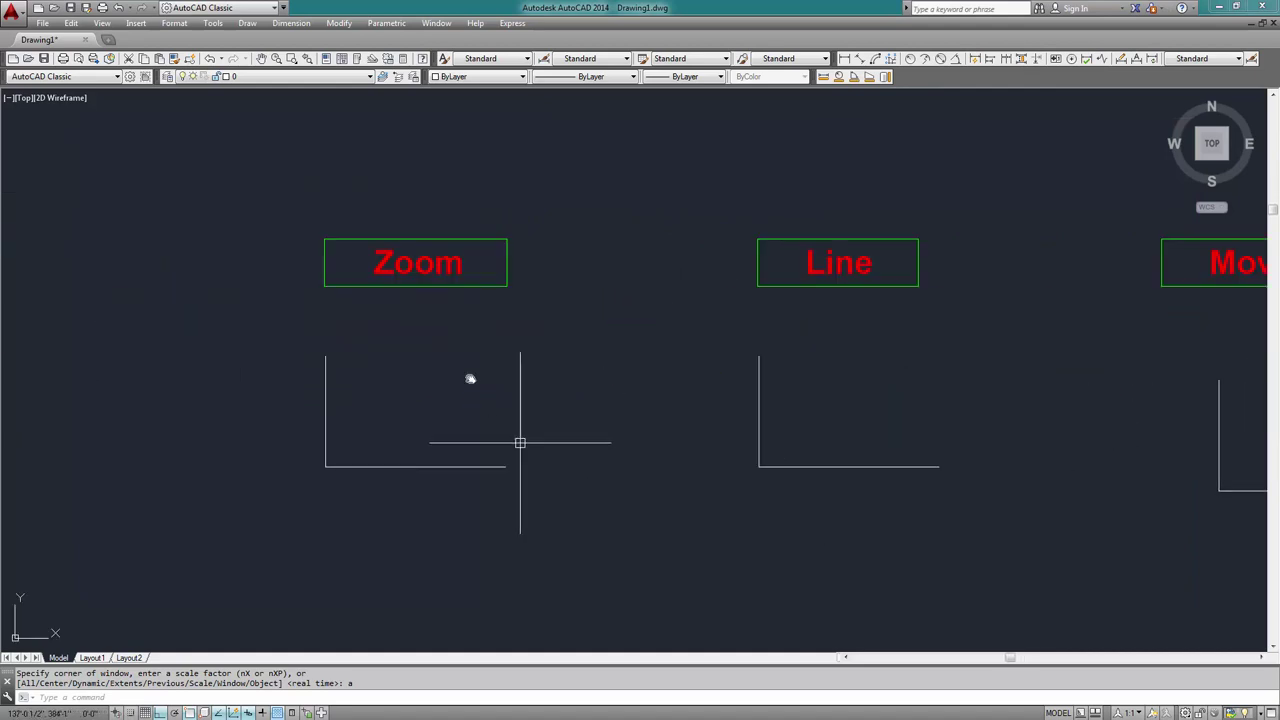
scroll(554, 310, "down", 2)
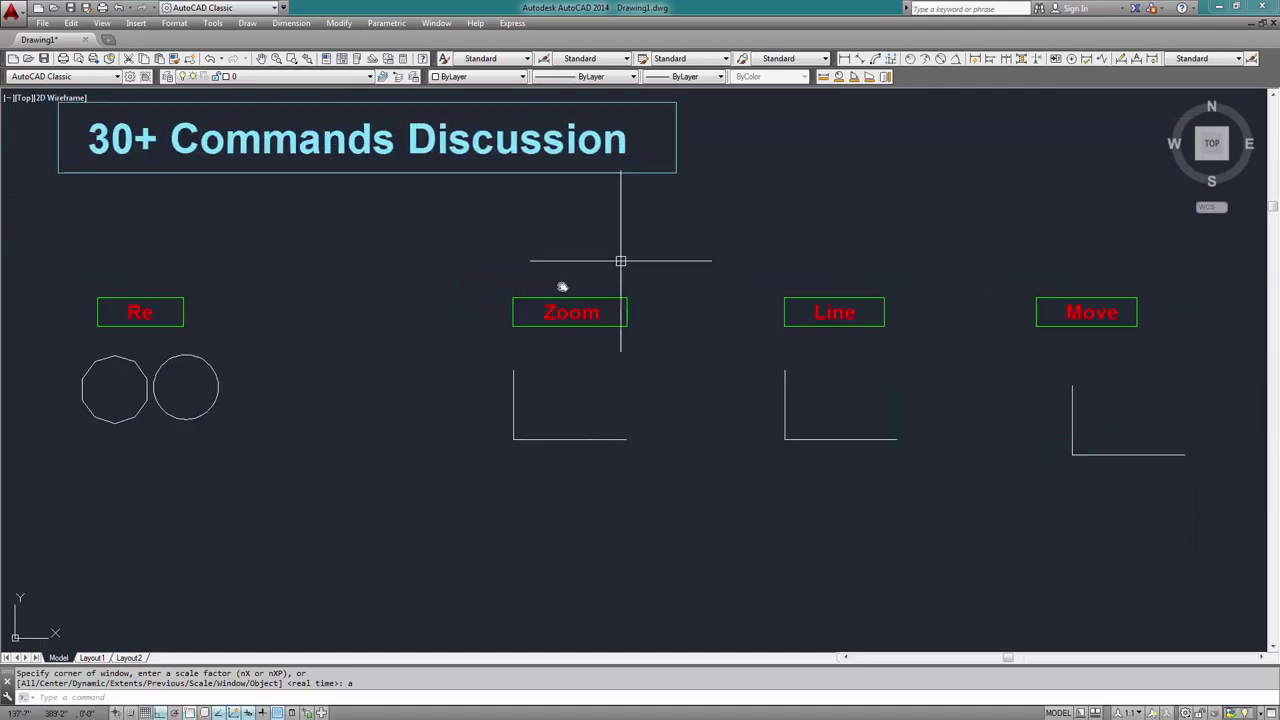
mouse_move(609, 404)
middle_mouse_down()
mouse_move(396, 416)
mouse_move(406, 391)
middle_mouse_up()
key("Return")
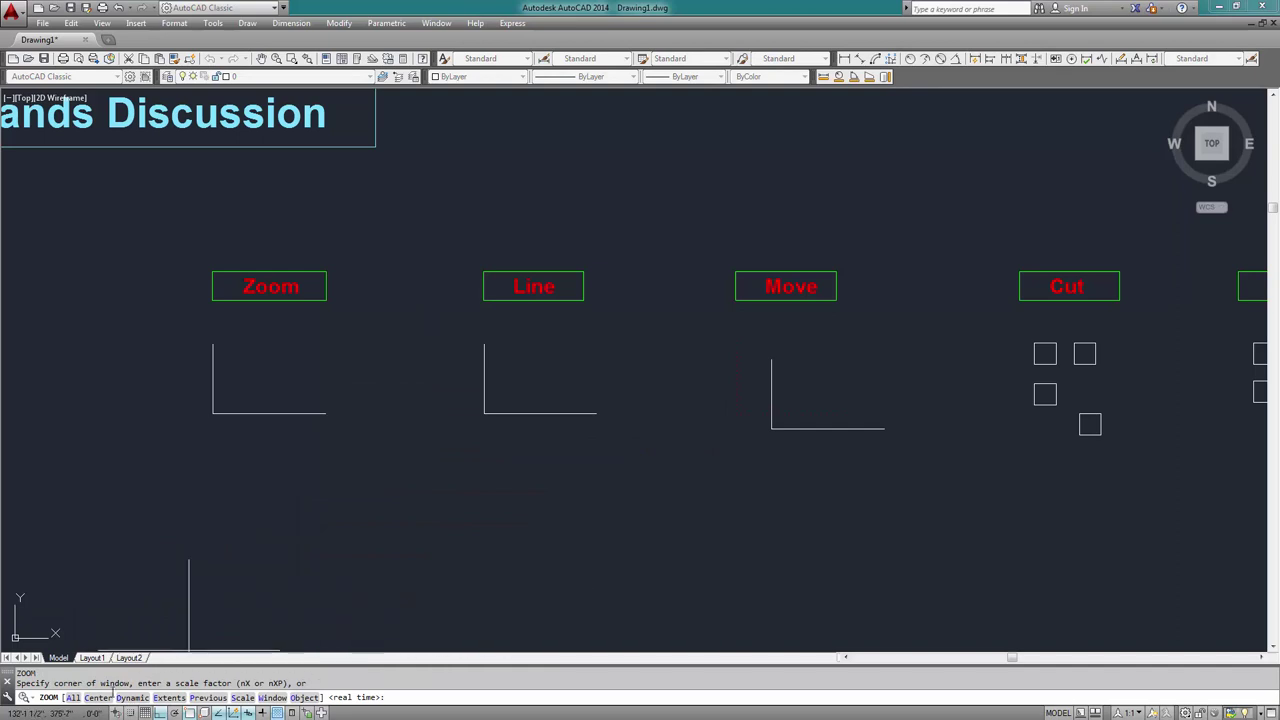
Zoom Center on a picked point keeping the current height, then enlarge the Line, Move and Cut examples
type("c")
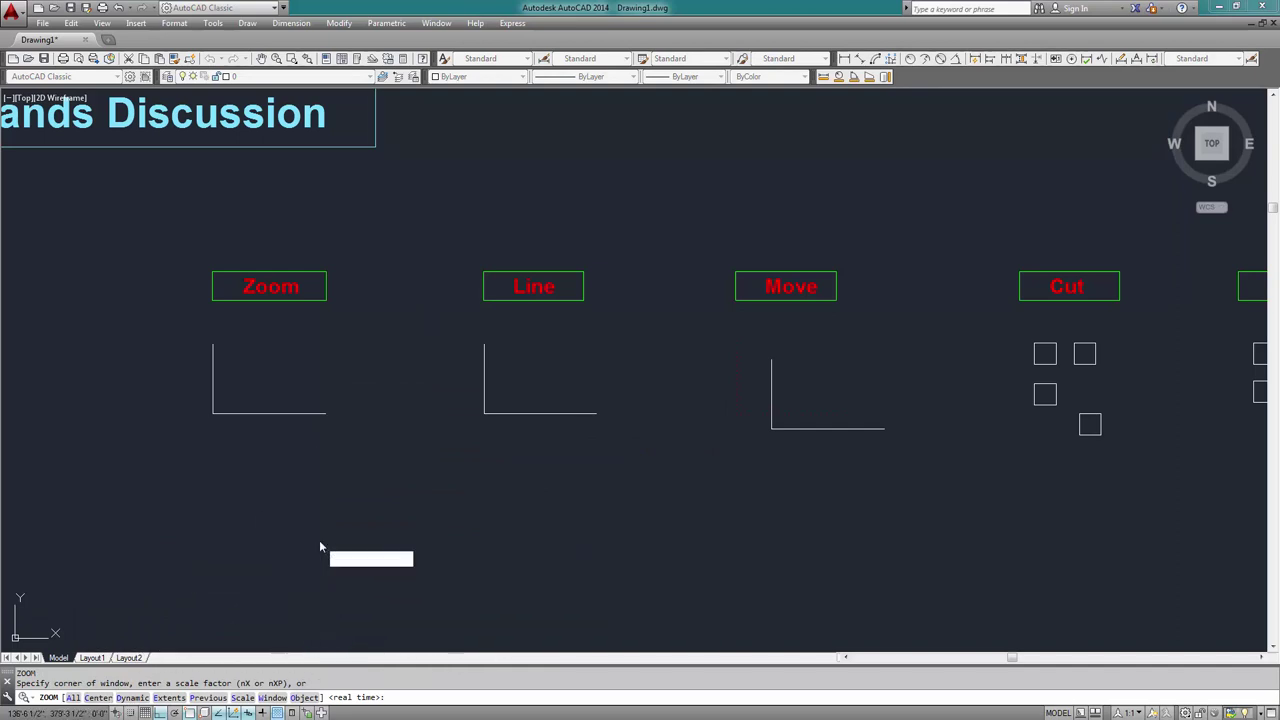
key("Return")
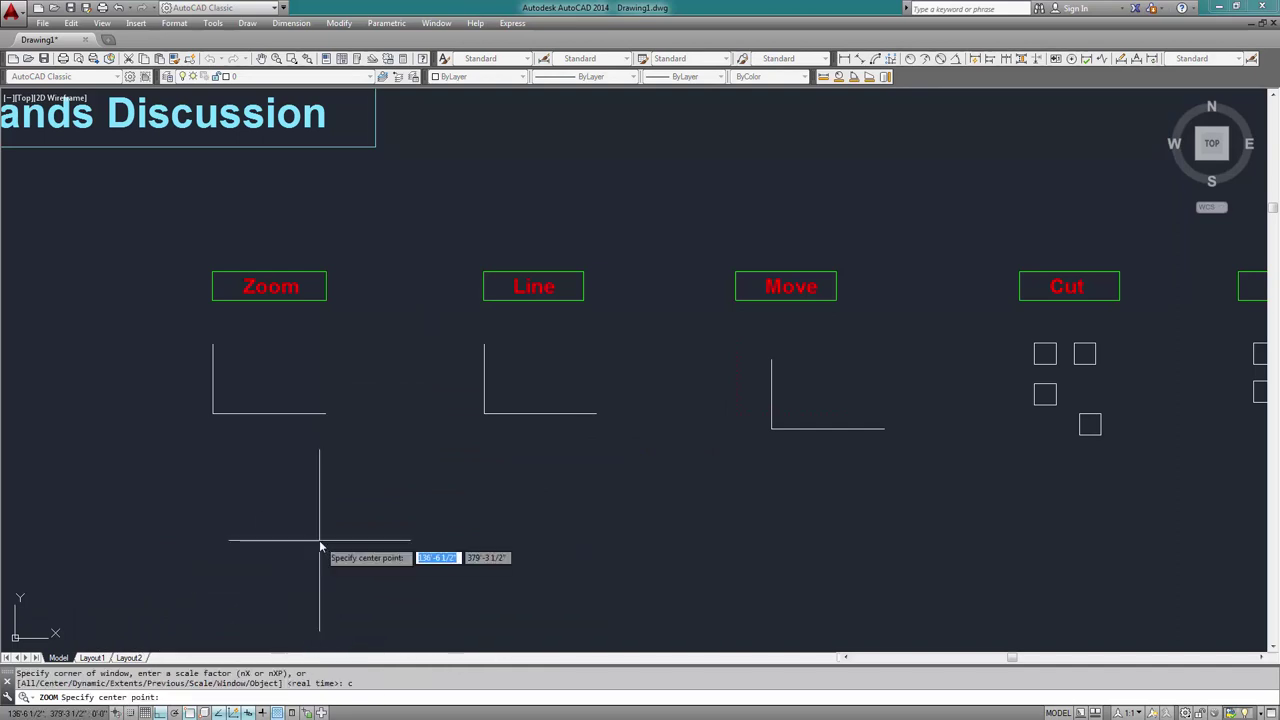
left_click(924, 283)
key("Return")
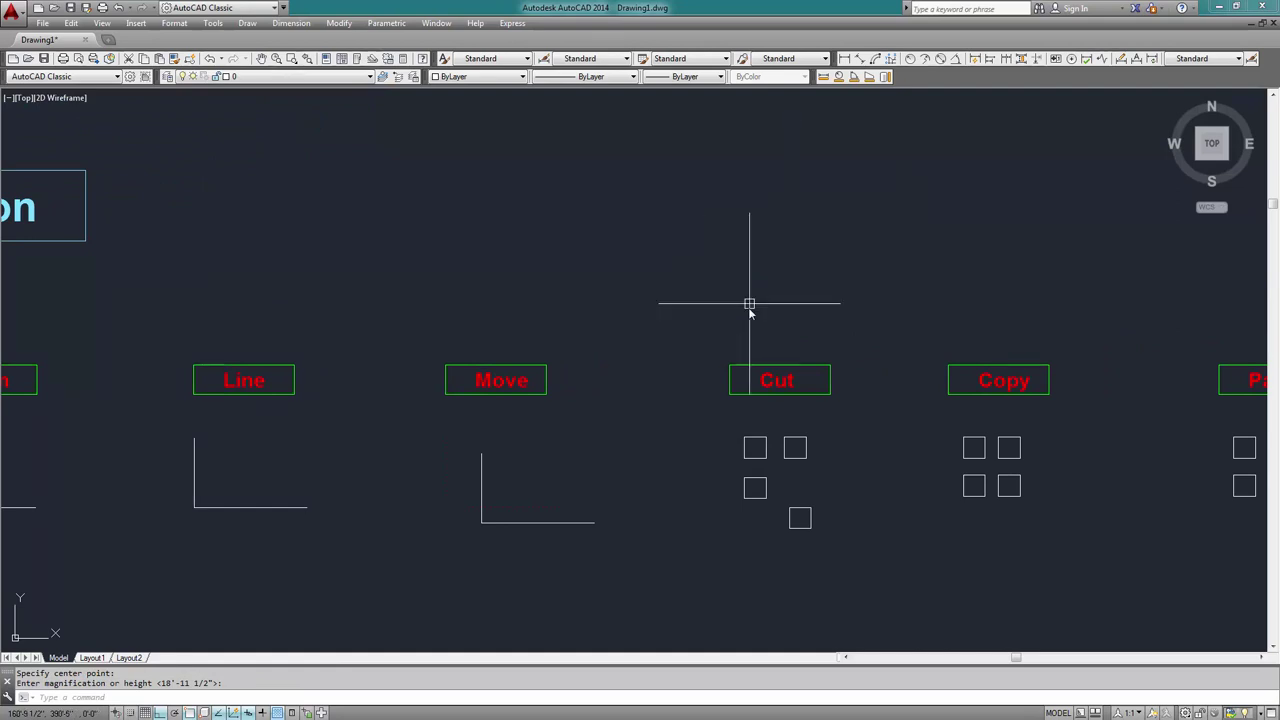
scroll(425, 347, "up", 2)
mouse_move(405, 404)
middle_mouse_down()
mouse_move(463, 340)
mouse_move(414, 450)
mouse_move(443, 529)
mouse_move(482, 530)
mouse_move(486, 500)
middle_mouse_up()
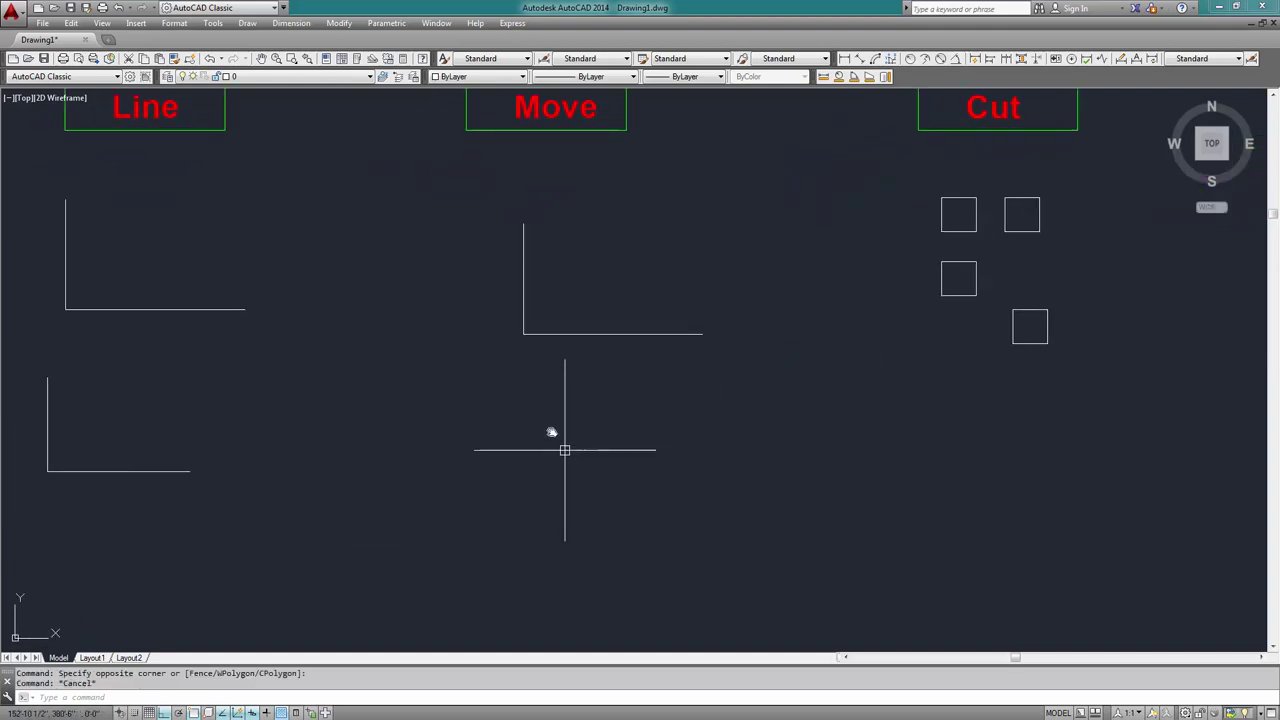
Draw an L of two lines, one straight down then one to the right, beneath the Move example
scroll(494, 349, "up", 5)
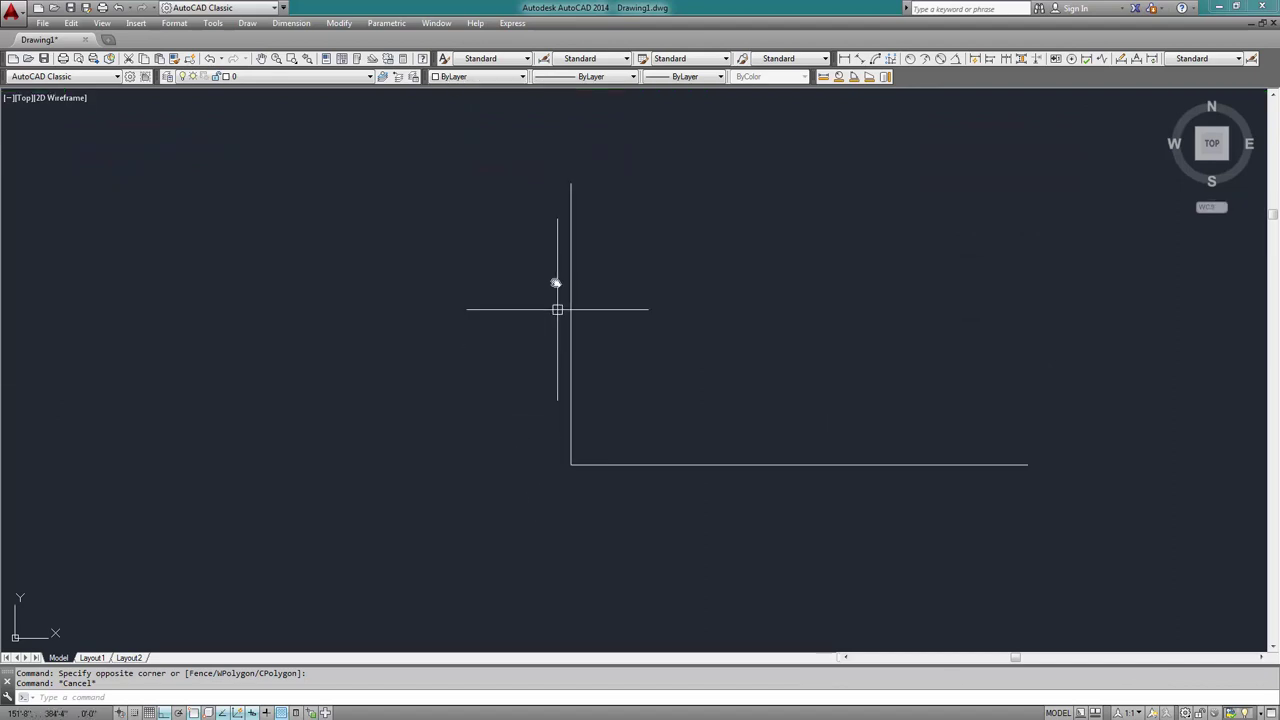
scroll(485, 275, "down", 2)
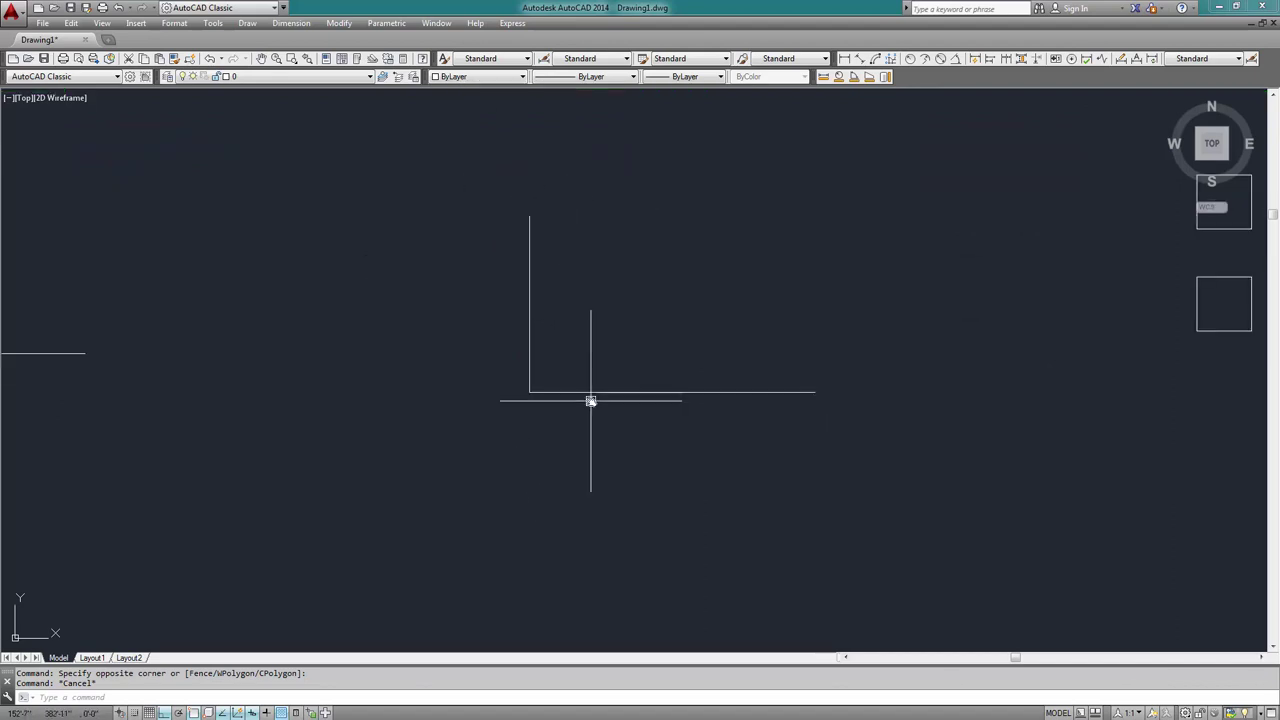
middle_click_drag(506, 450, 489, 394)
scroll(489, 394, "down", 3)
middle_click_drag(471, 457, 491, 414)
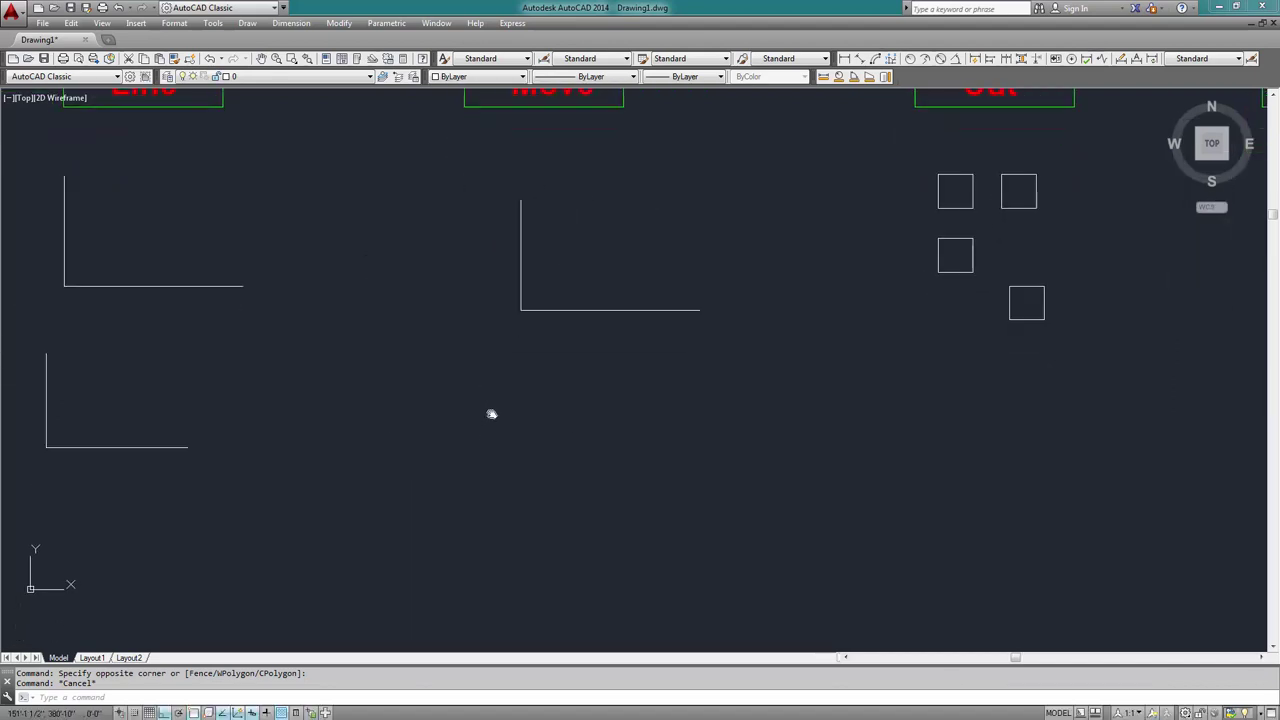
type("l")
key("Return")
left_click(477, 349)
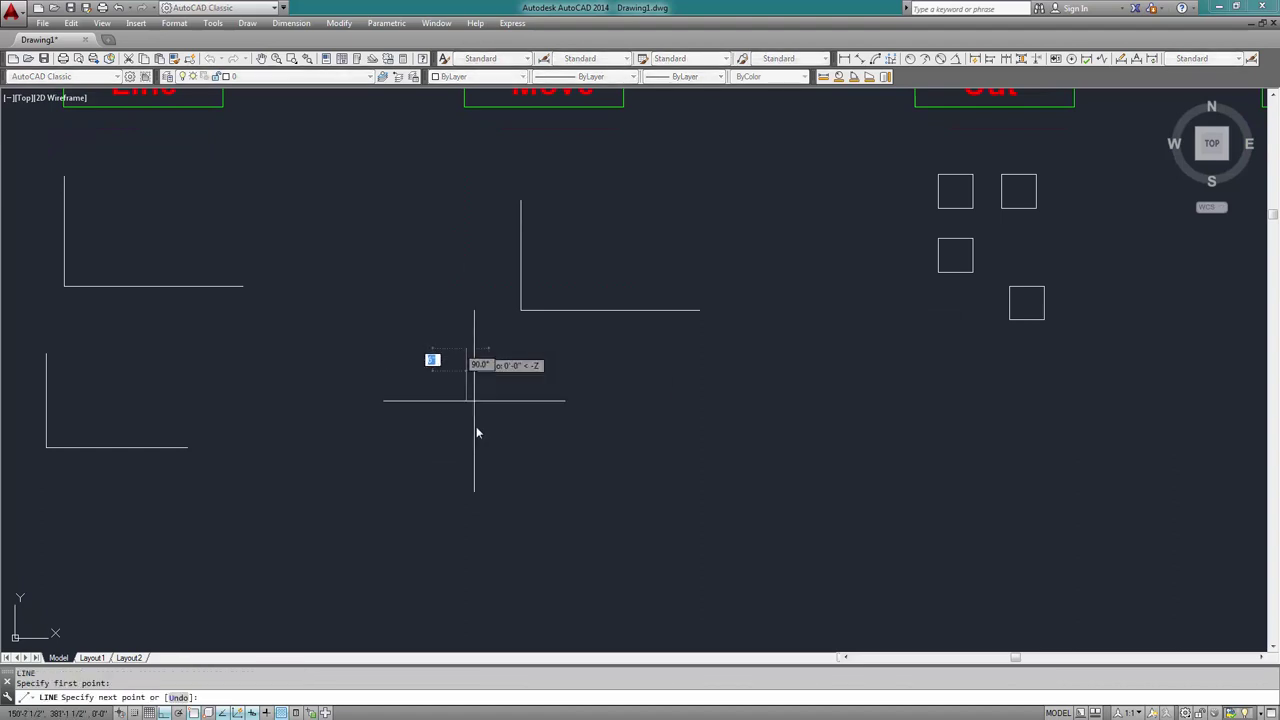
left_click(477, 446)
left_click(647, 446)
key("Return")
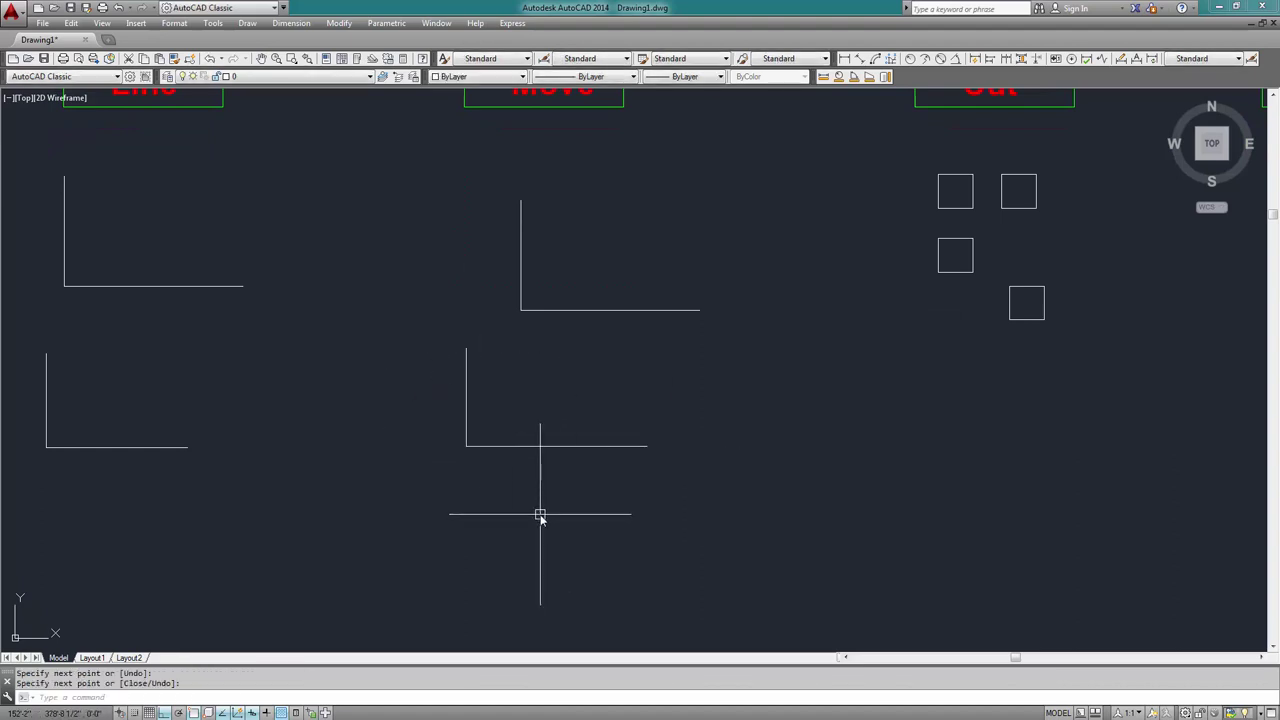
Window-select both lines of the new L
middle_click_drag(558, 500, 562, 472)
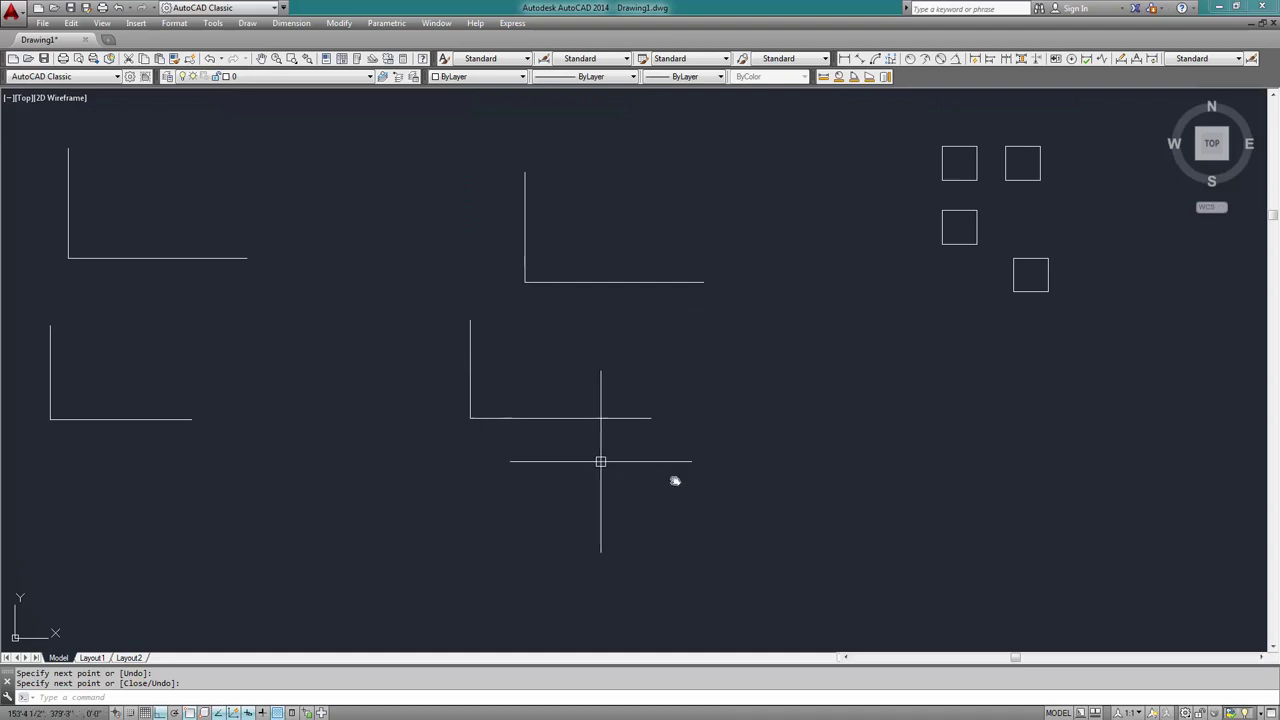
left_click(677, 511)
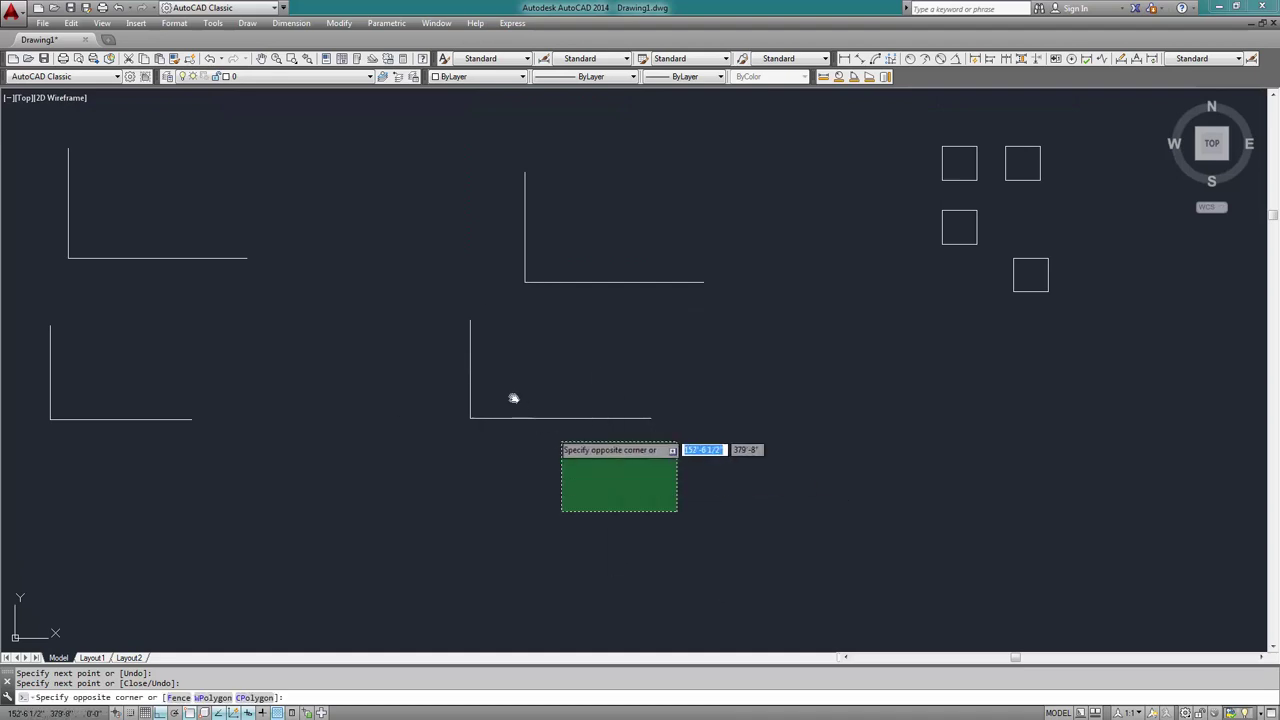
left_click(424, 322)
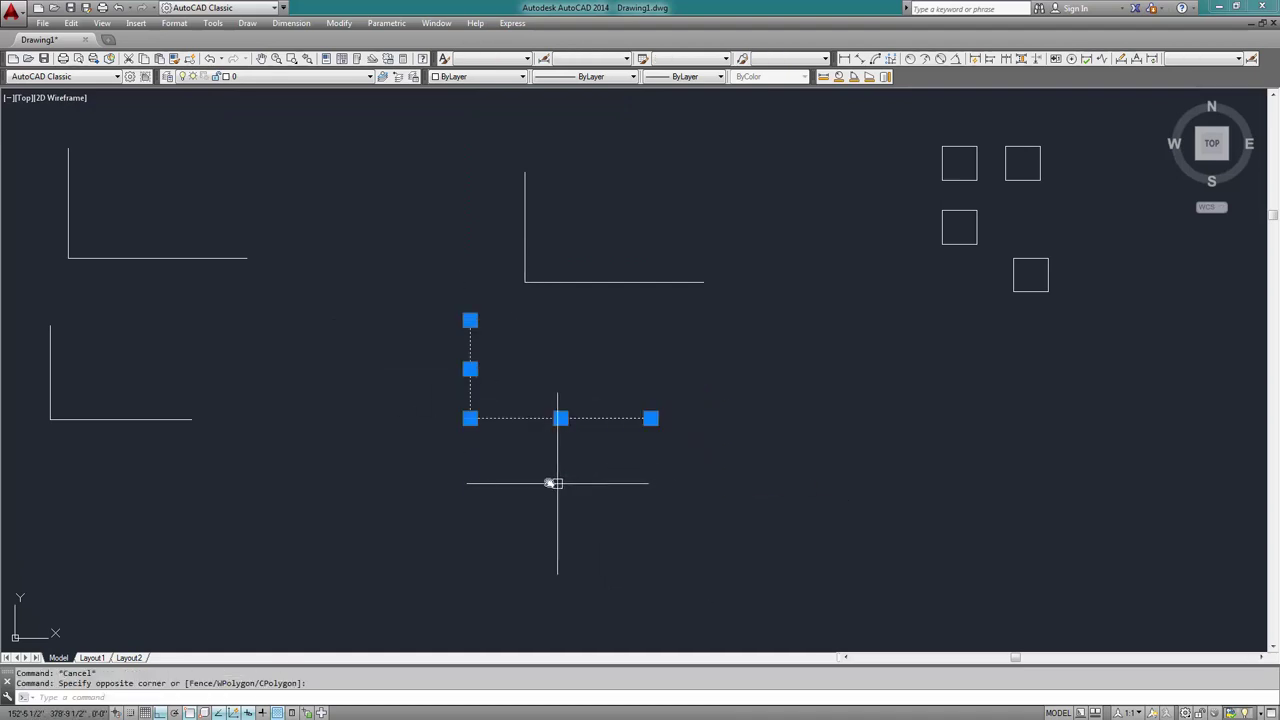
Move the selected L to the right using a picked base point and destination
middle_click_drag(553, 483, 478, 424)
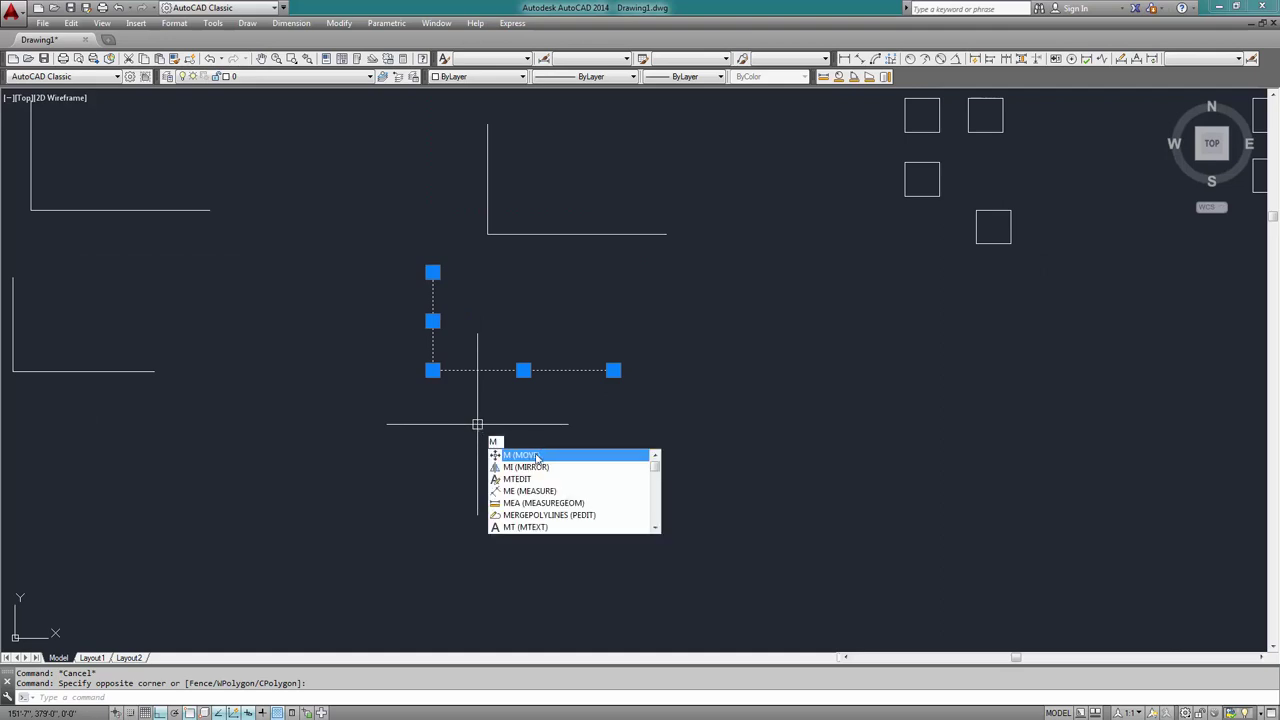
key("Return")
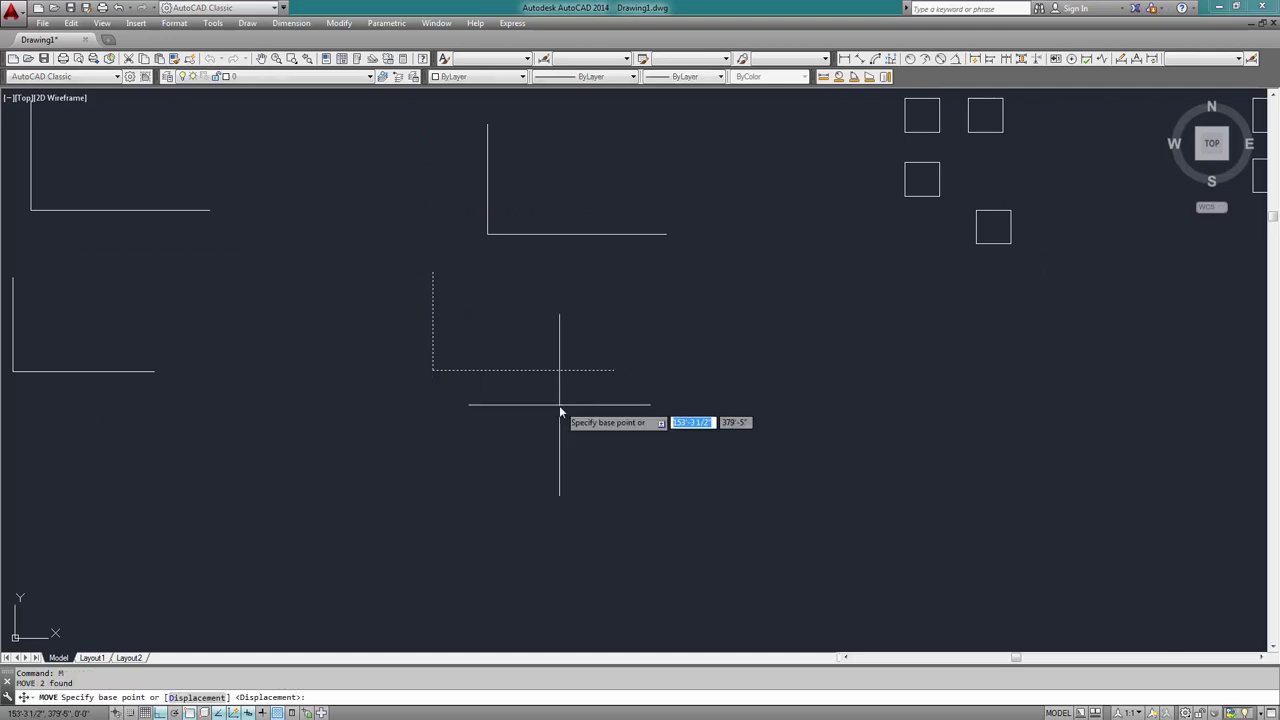
left_click(474, 349)
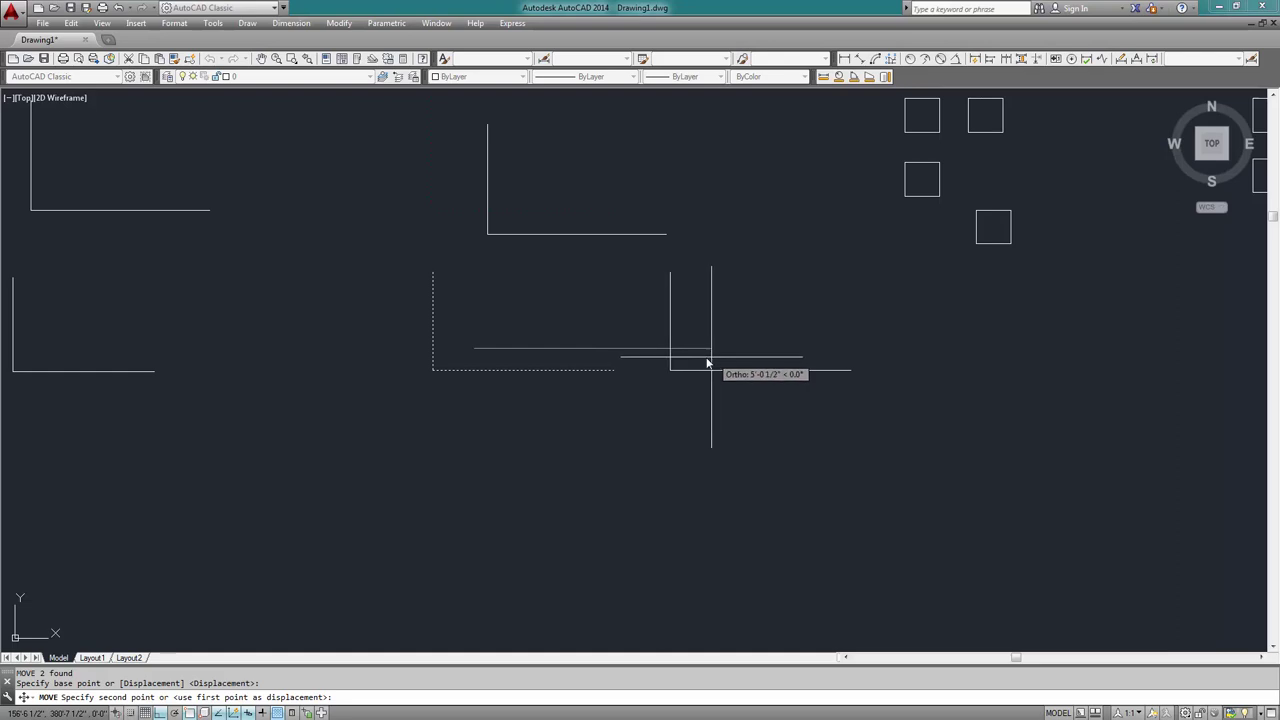
left_click(737, 358)
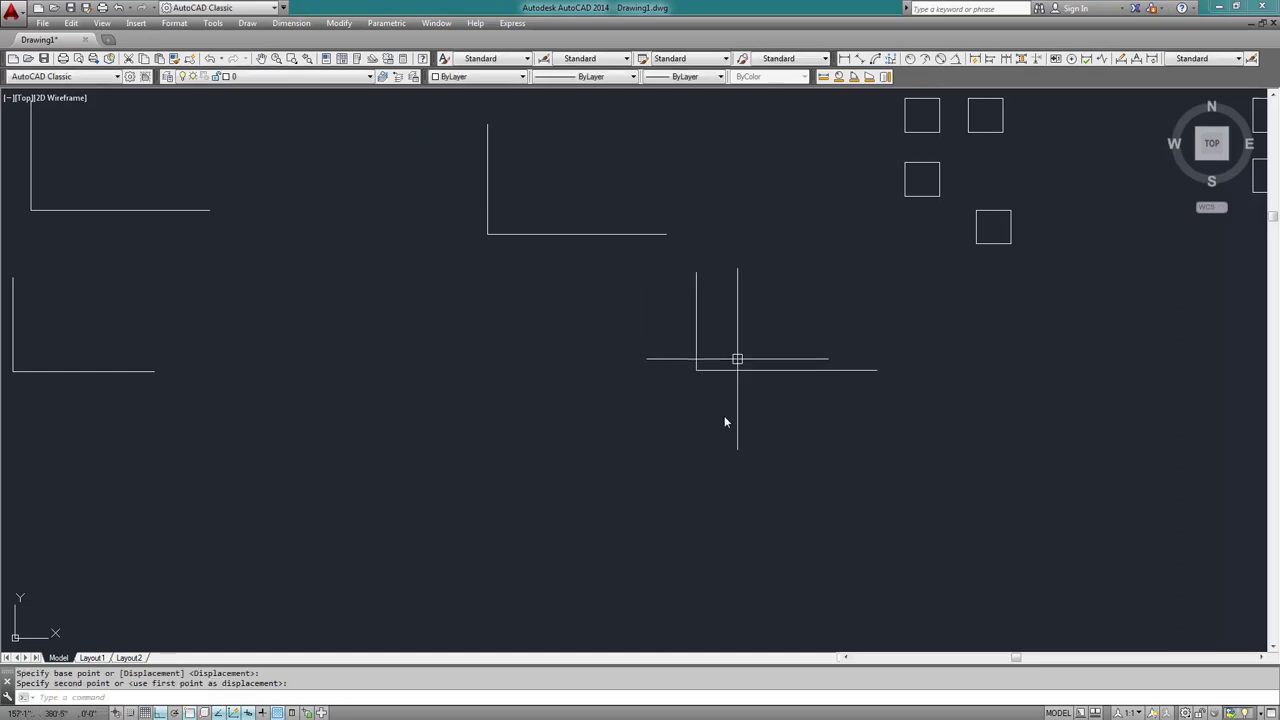
Reselect both lines of the moved L and start the Move command again
middle_click_drag(577, 482, 497, 556)
left_click(677, 543)
left_click(571, 389)
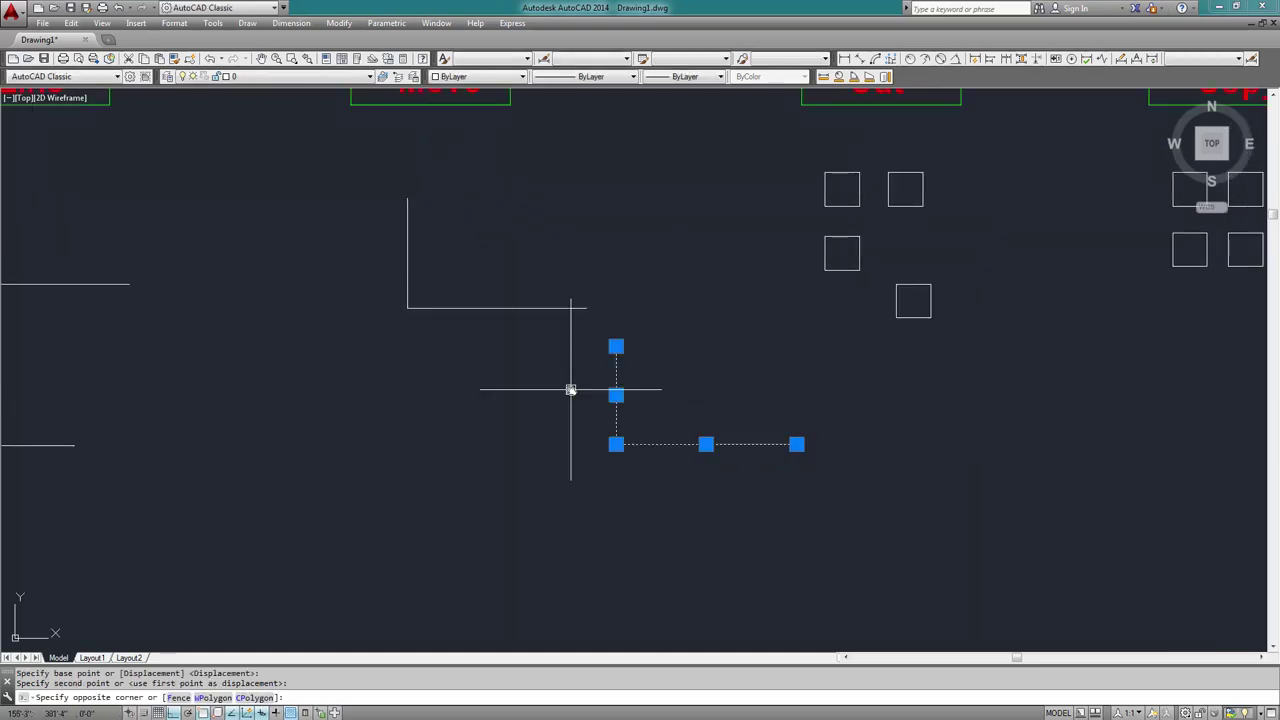
middle_click_drag(550, 482, 554, 432)
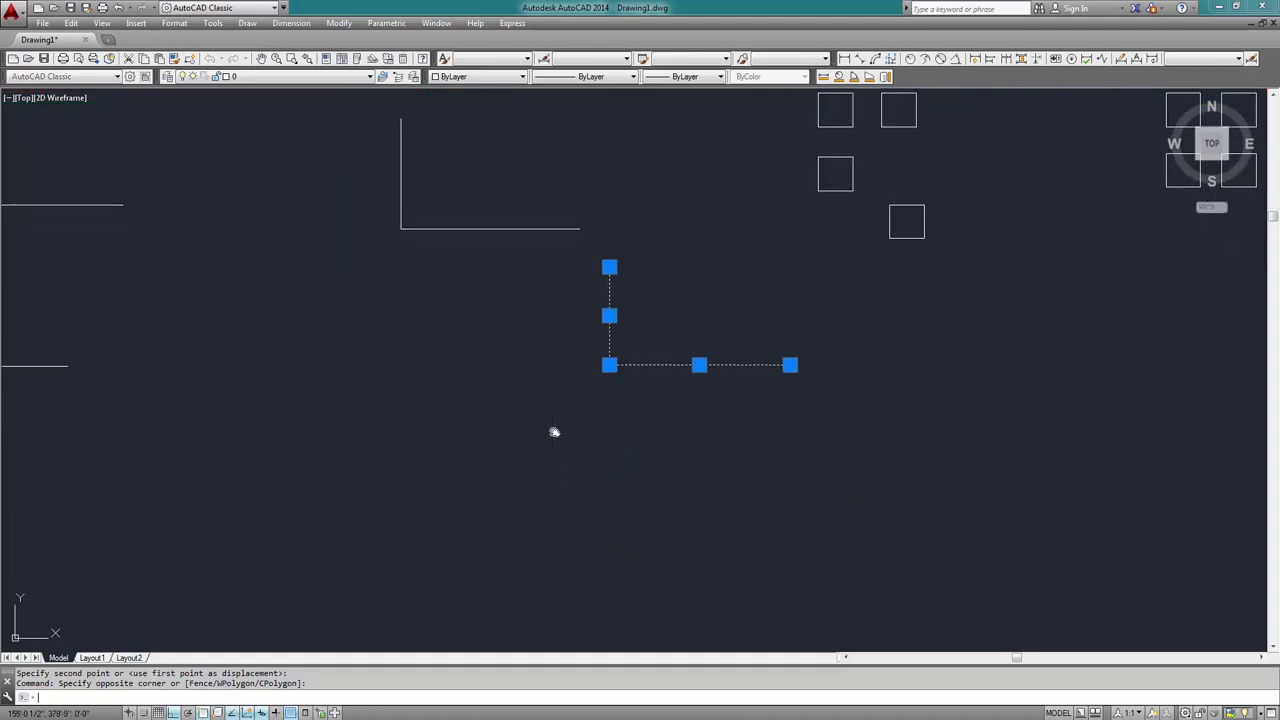
type("m")
key("Return")
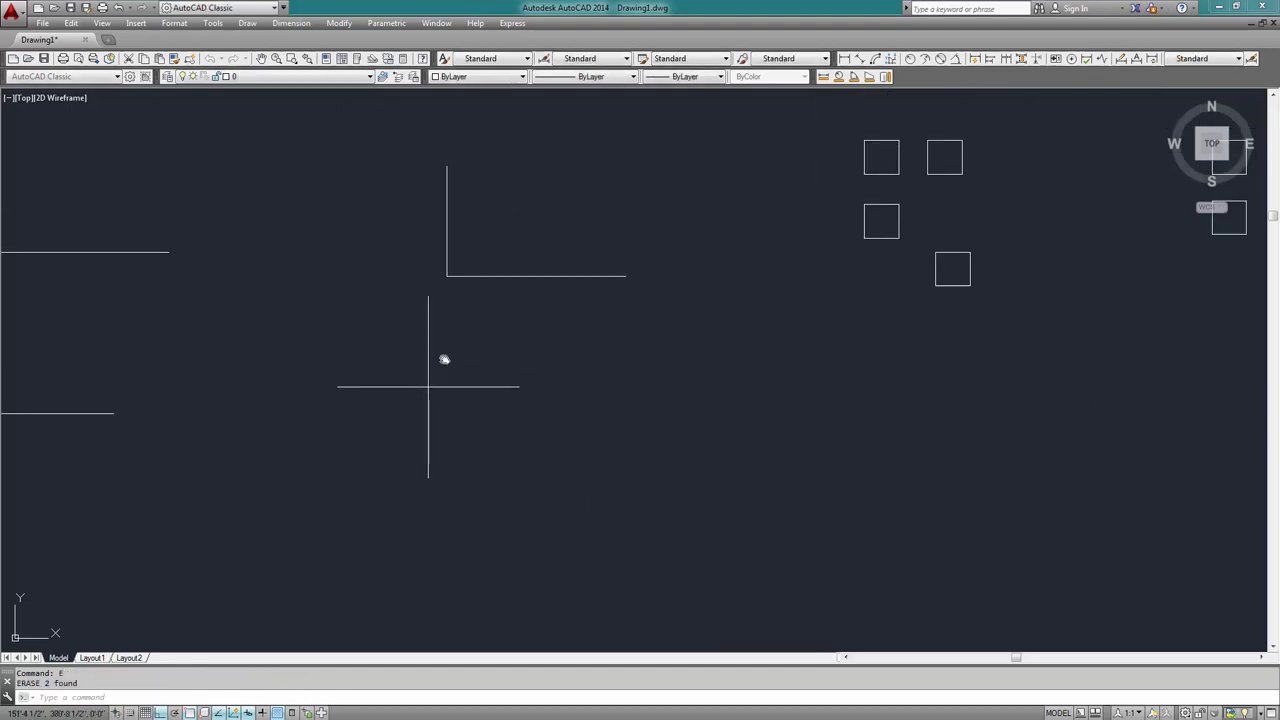
Draw a small L with 12-unit legs, going down then right
type("l")
key("Return")
left_click(449, 338)
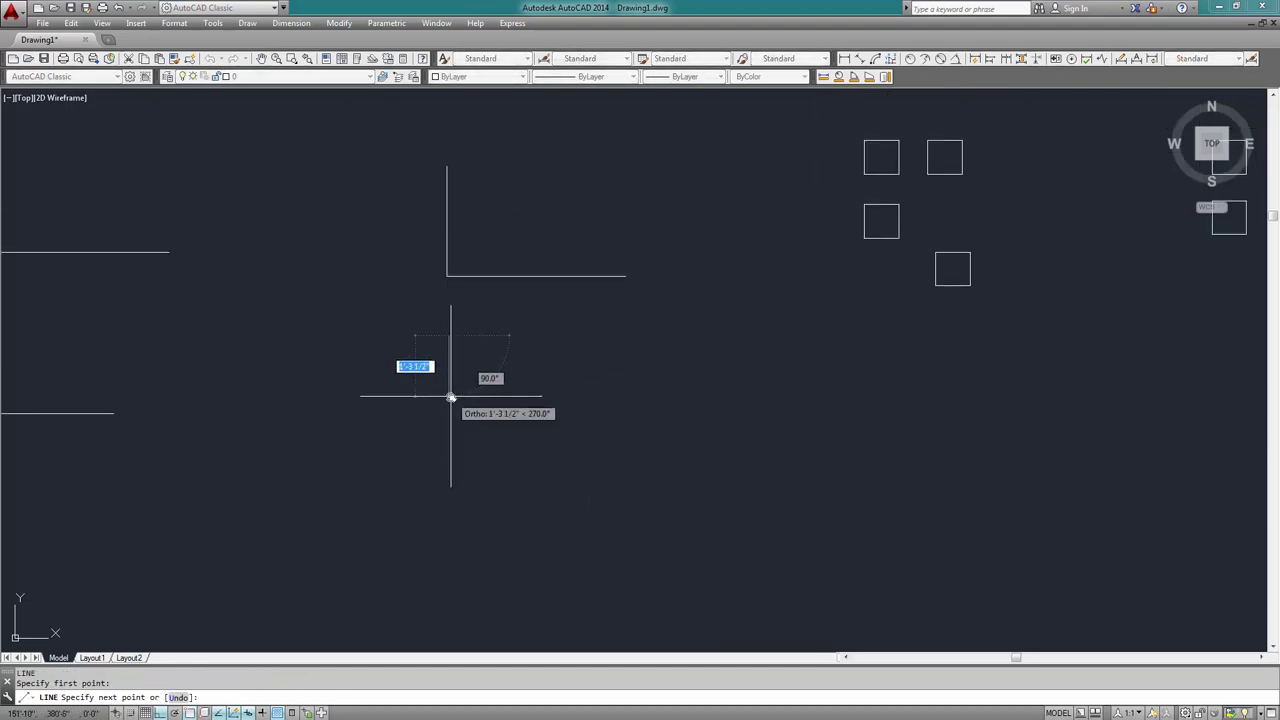
type("12")
key("Return")
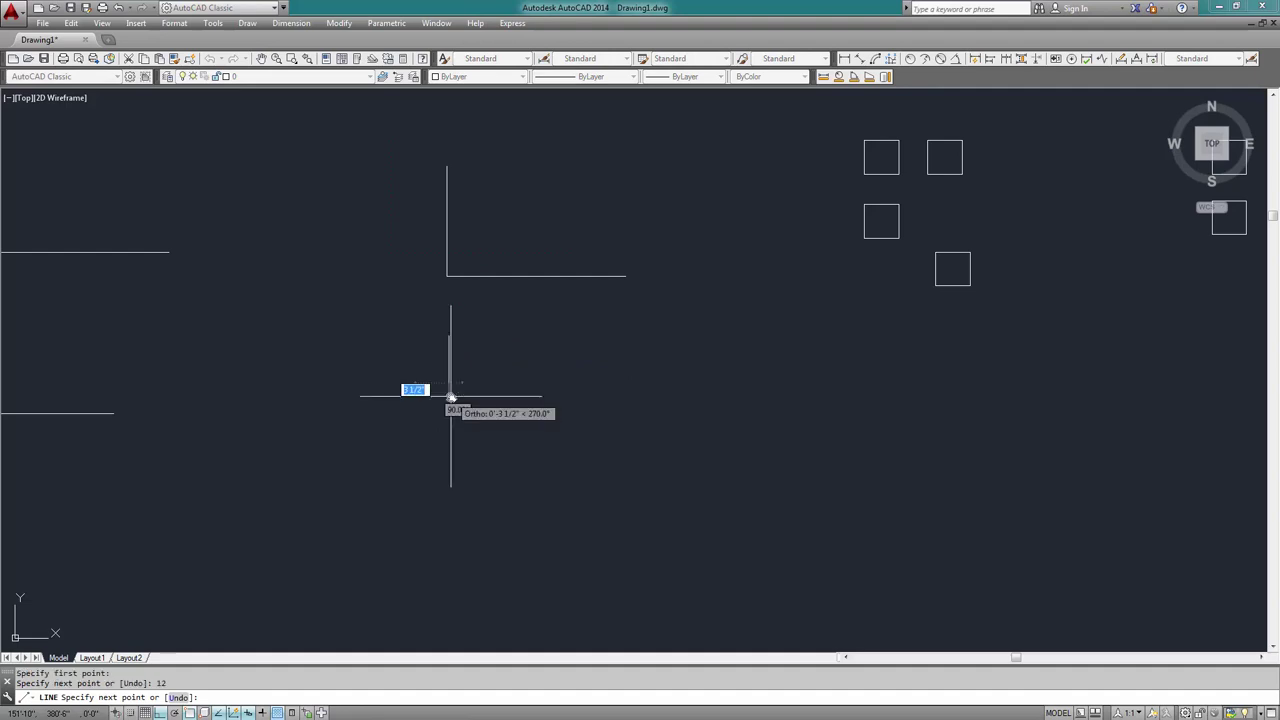
type("12")
key("Return")
scroll(505, 398, "up", 5)
scroll(505, 398, "down", 2)
key("Return")
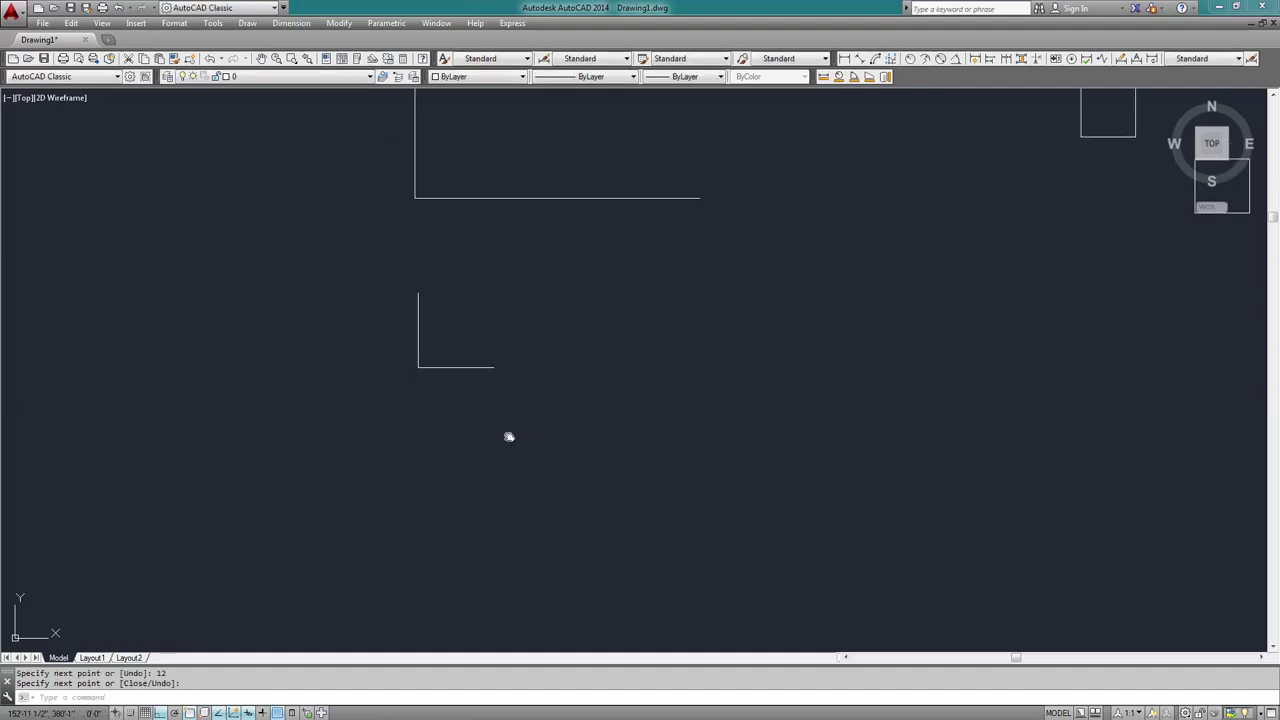
Window-select the small L and move it 24 units right from its corner
middle_click_drag(508, 434, 508, 491)
left_click(543, 502)
left_click(281, 401)
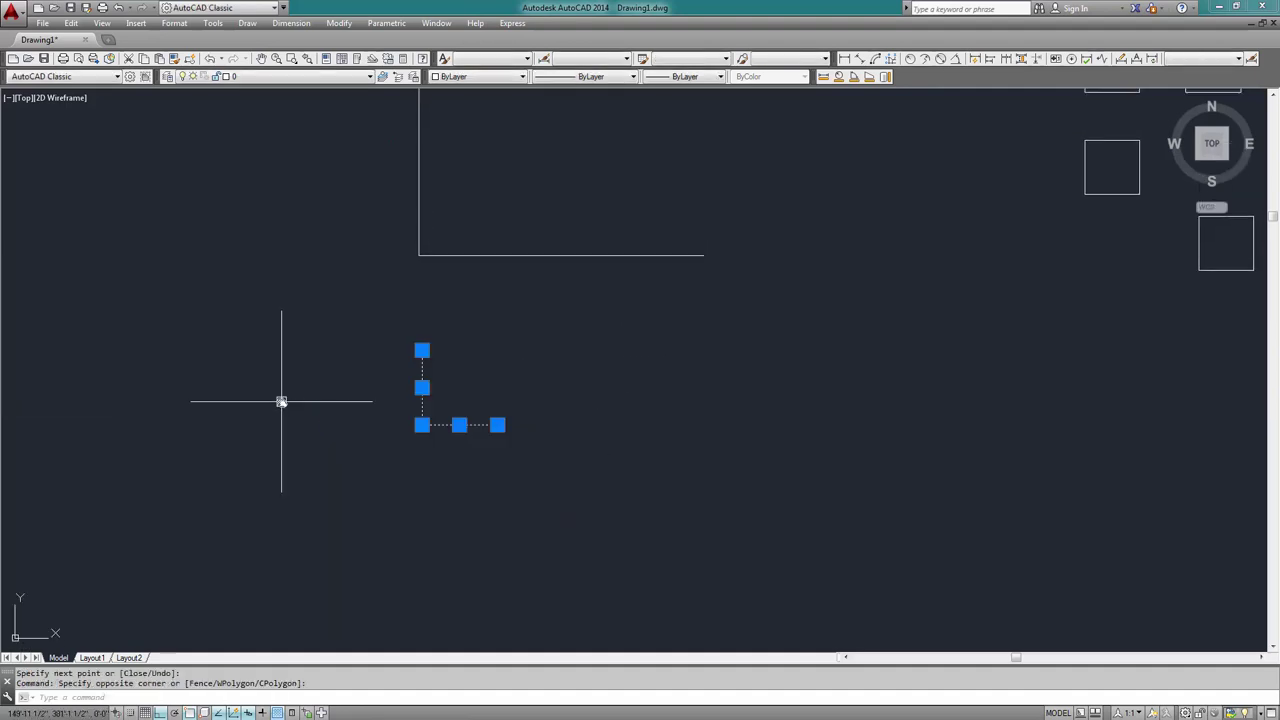
key("Return")
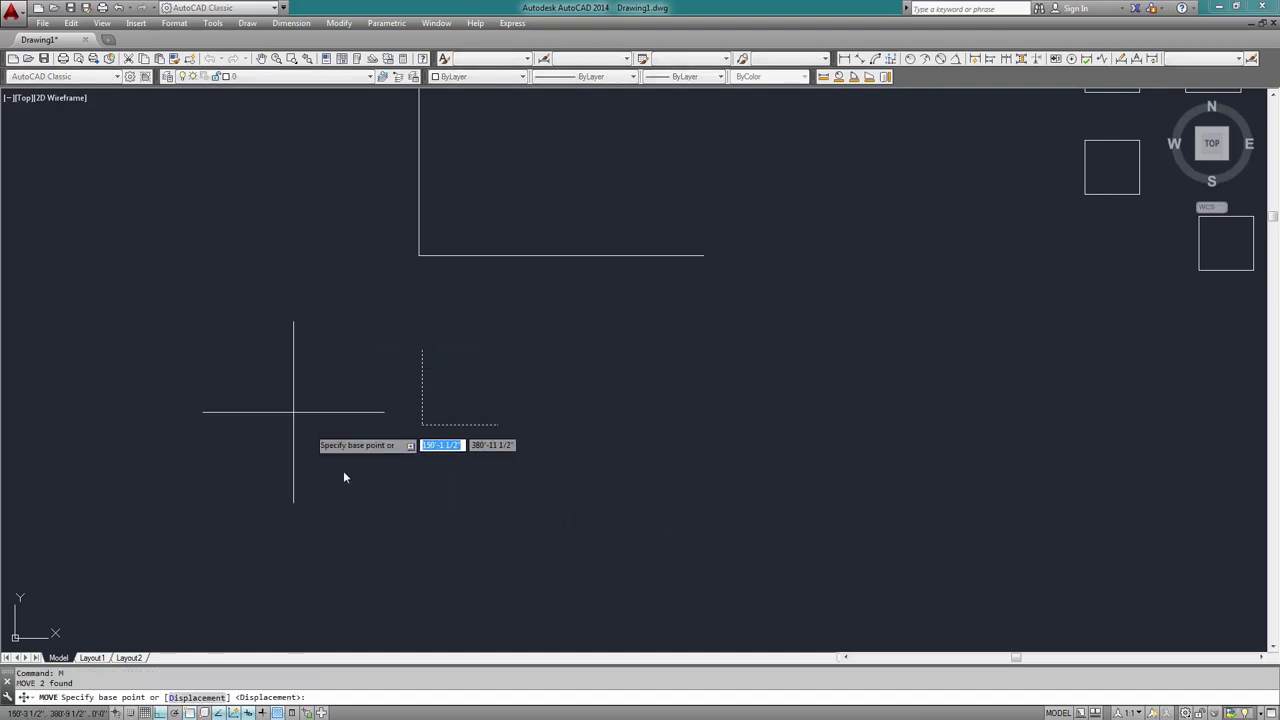
left_click(423, 426)
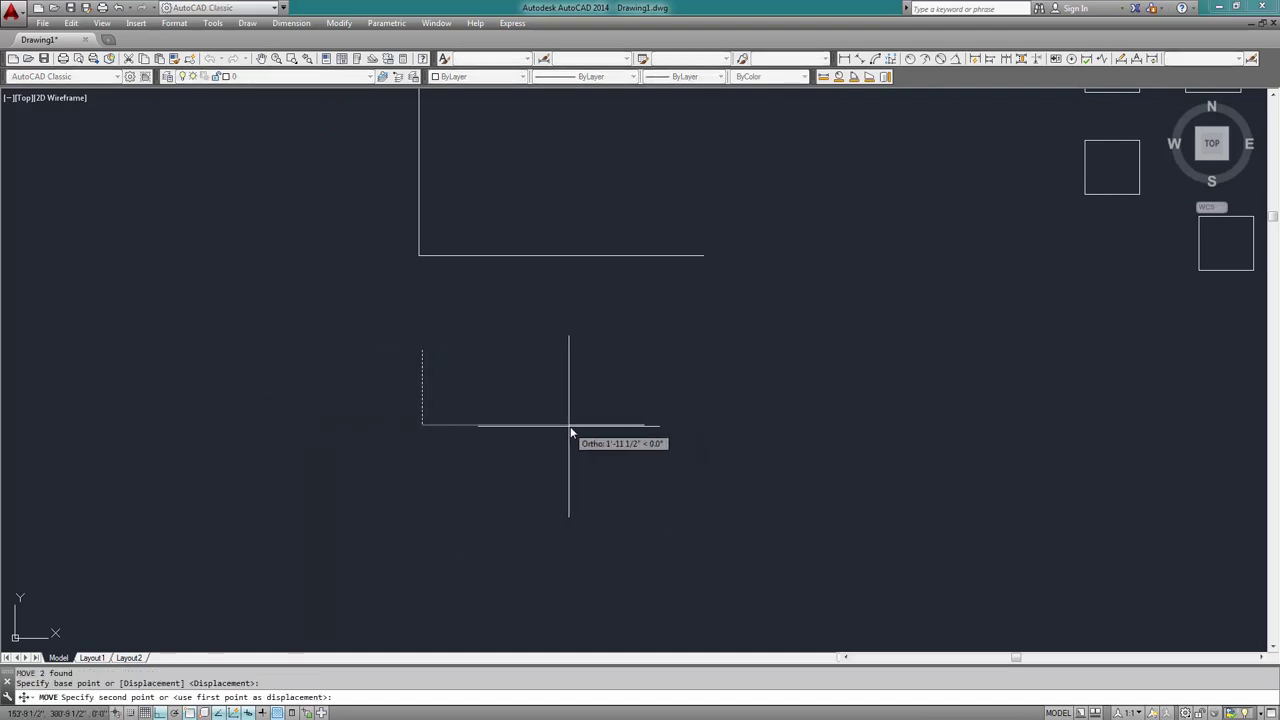
type("24")
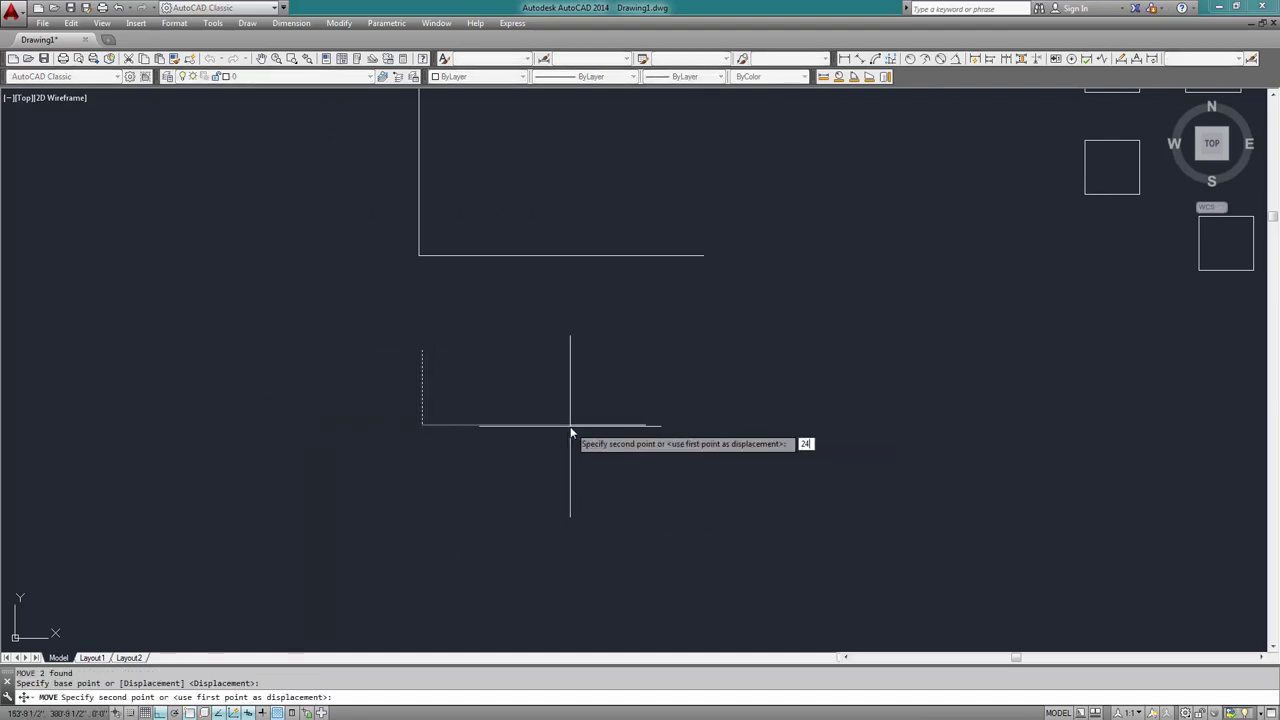
key("Return")
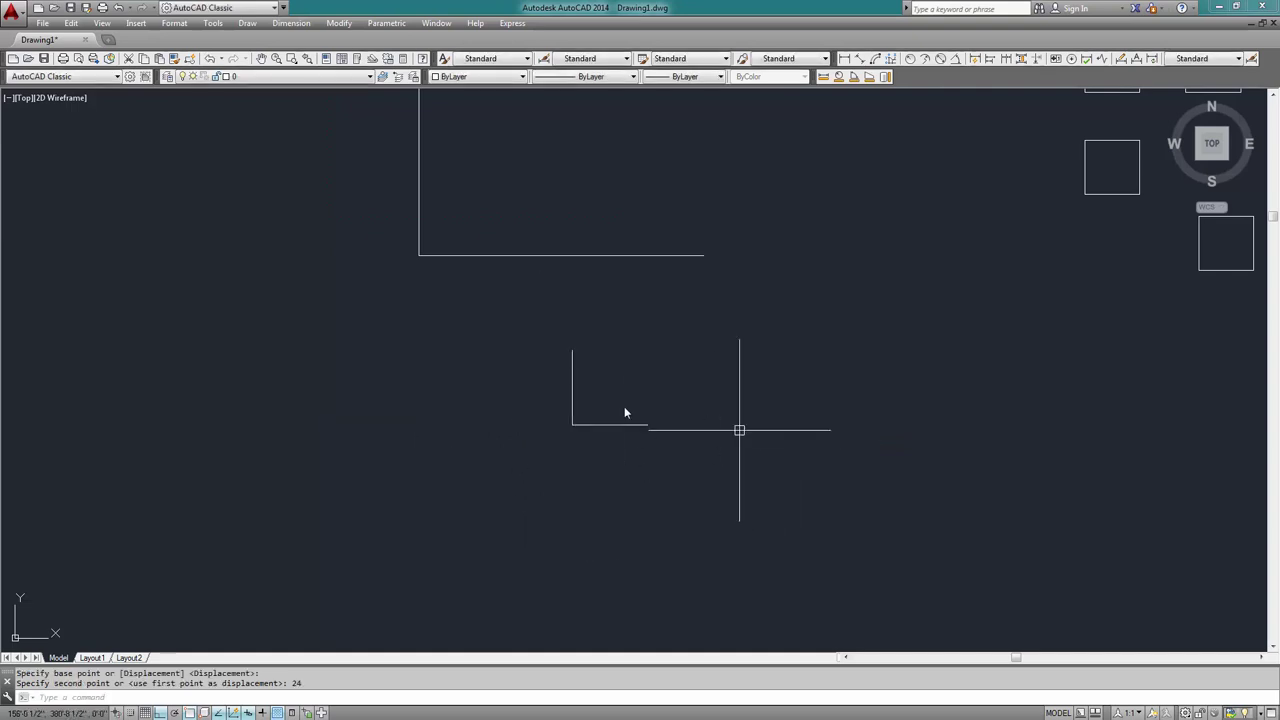
Place a copy of the middle-left square to its right and end the copy command
scroll(778, 480, "down", 2)
middle_click_drag(680, 494, 623, 503)
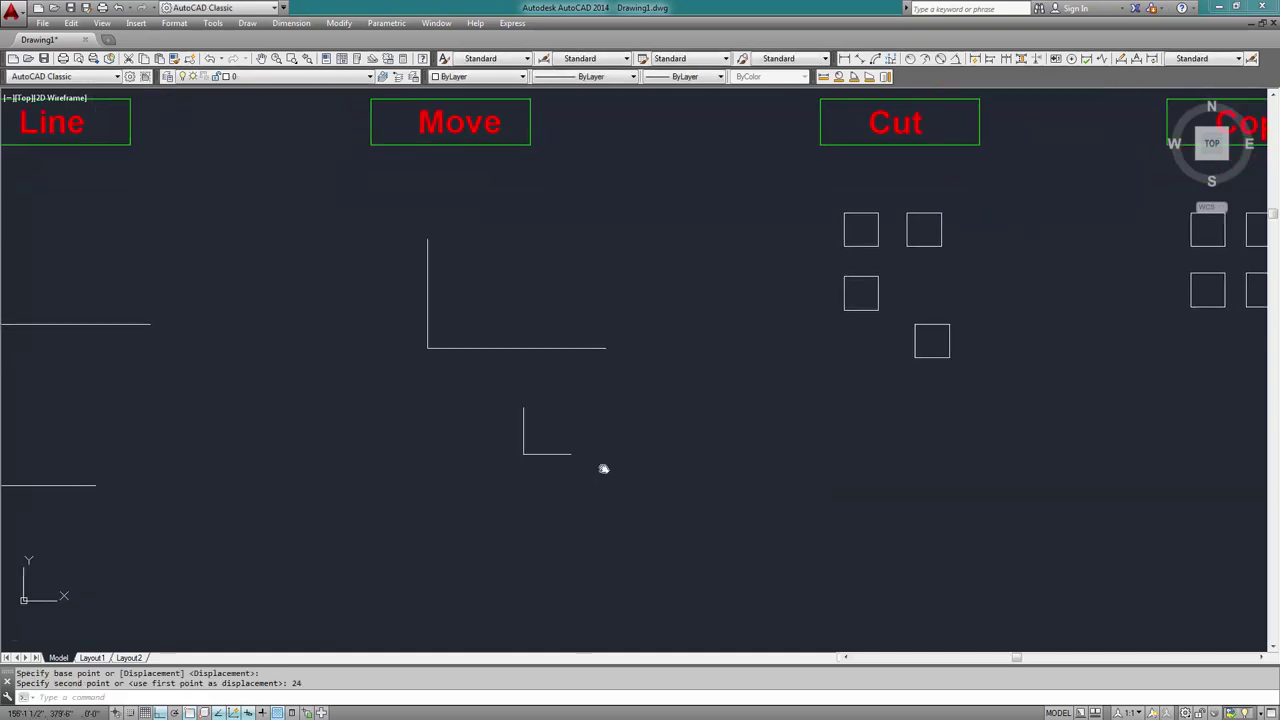
scroll(314, 388, "down", 2)
middle_click_drag(314, 388, 146, 421)
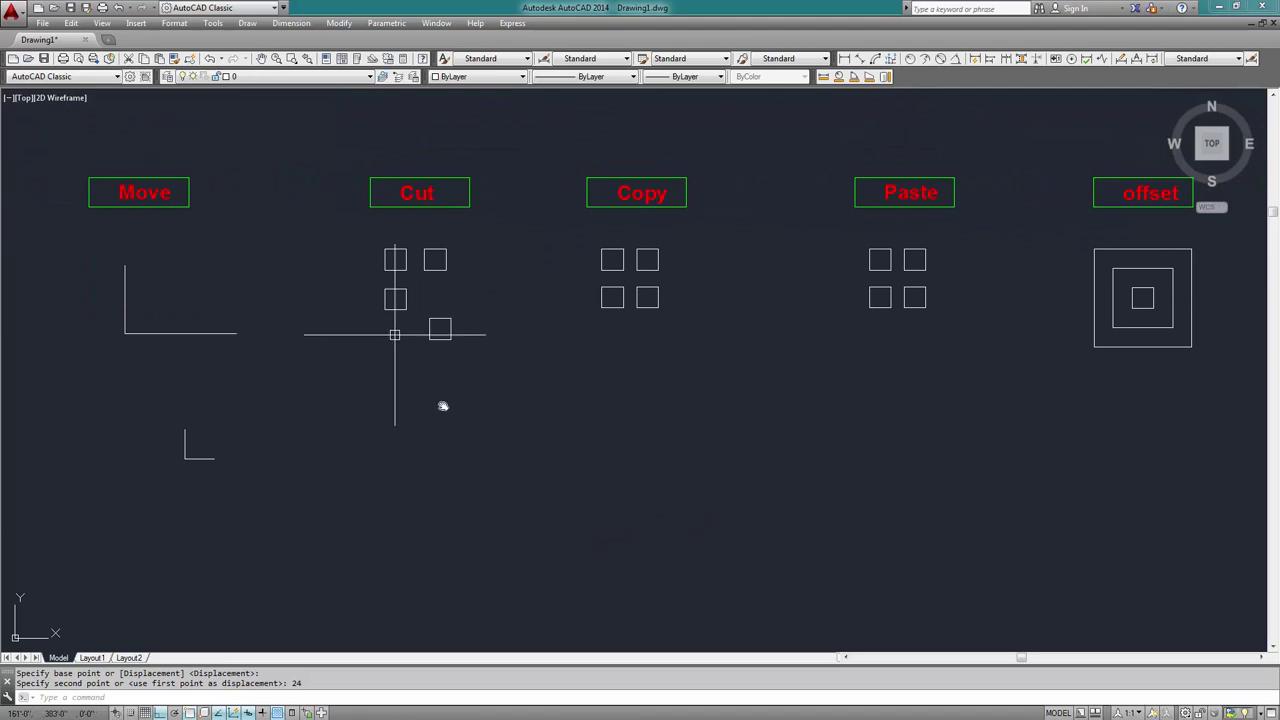
scroll(607, 450, "up", 2)
mouse_move(607, 450)
middle_mouse_down()
mouse_move(734, 409)
mouse_move(771, 354)
middle_mouse_up()
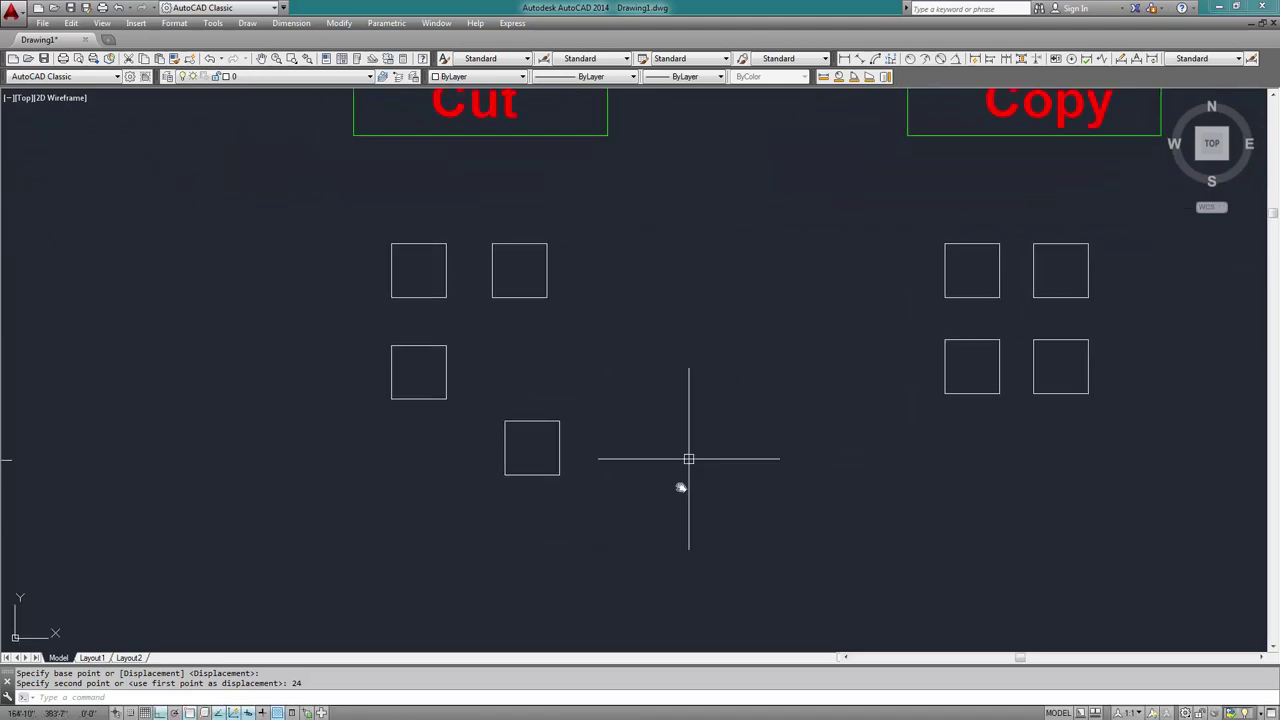
scroll(650, 495, "down", 2)
scroll(577, 374, "up", 2)
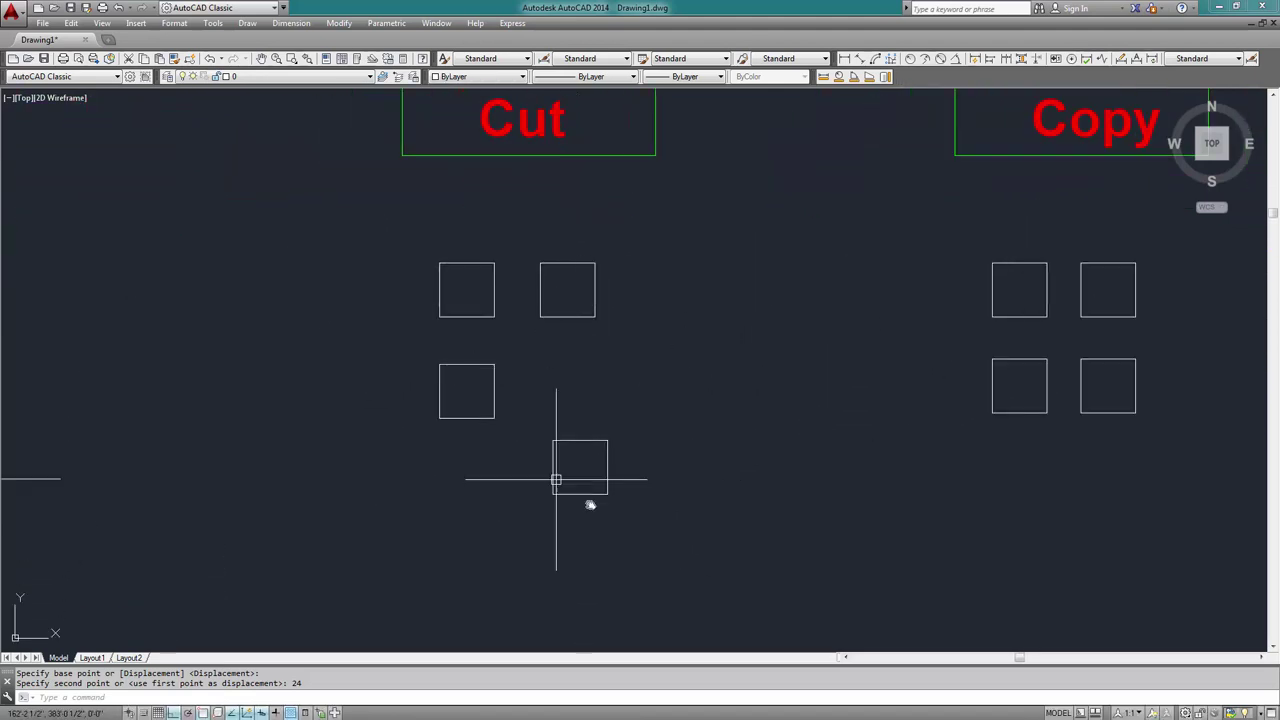
scroll(515, 384, "up", 2)
left_click(627, 394)
key("Escape")
Window-select the Cut example's middle square and cut it with Ctrl+X
mouse_move(686, 454)
middle_mouse_down()
mouse_move(663, 437)
mouse_move(713, 388)
middle_mouse_up()
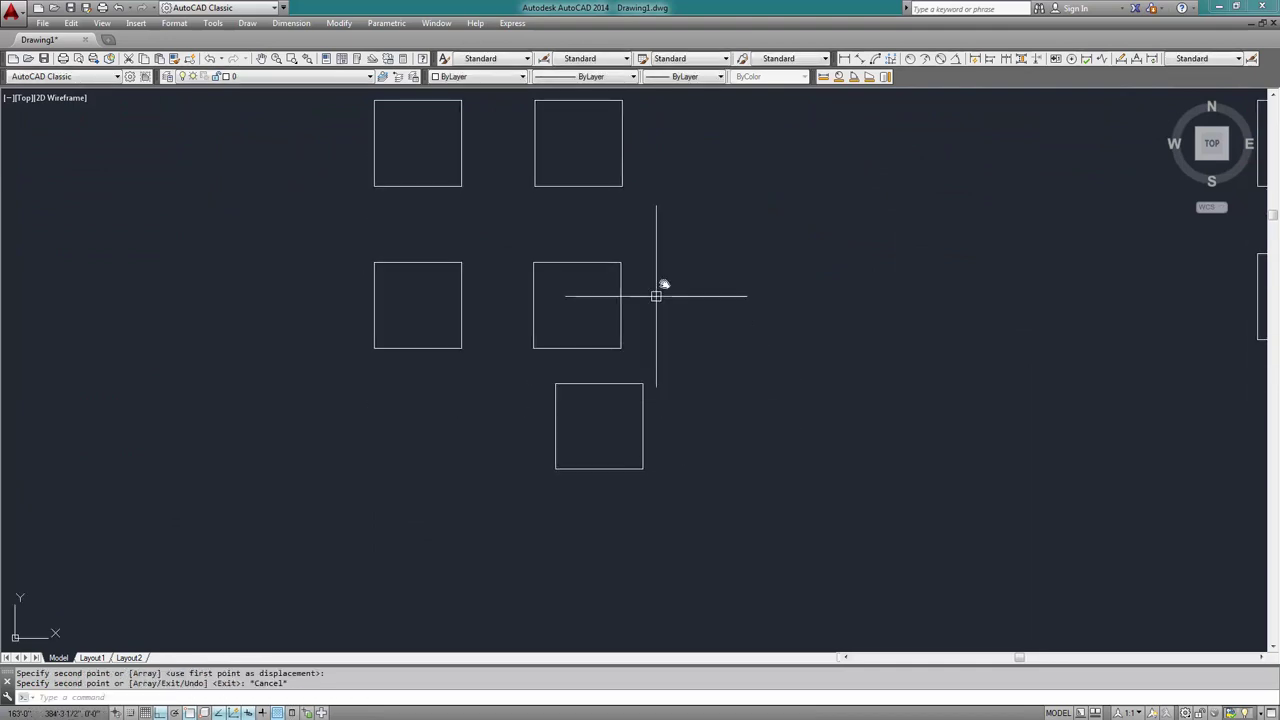
left_click(679, 251)
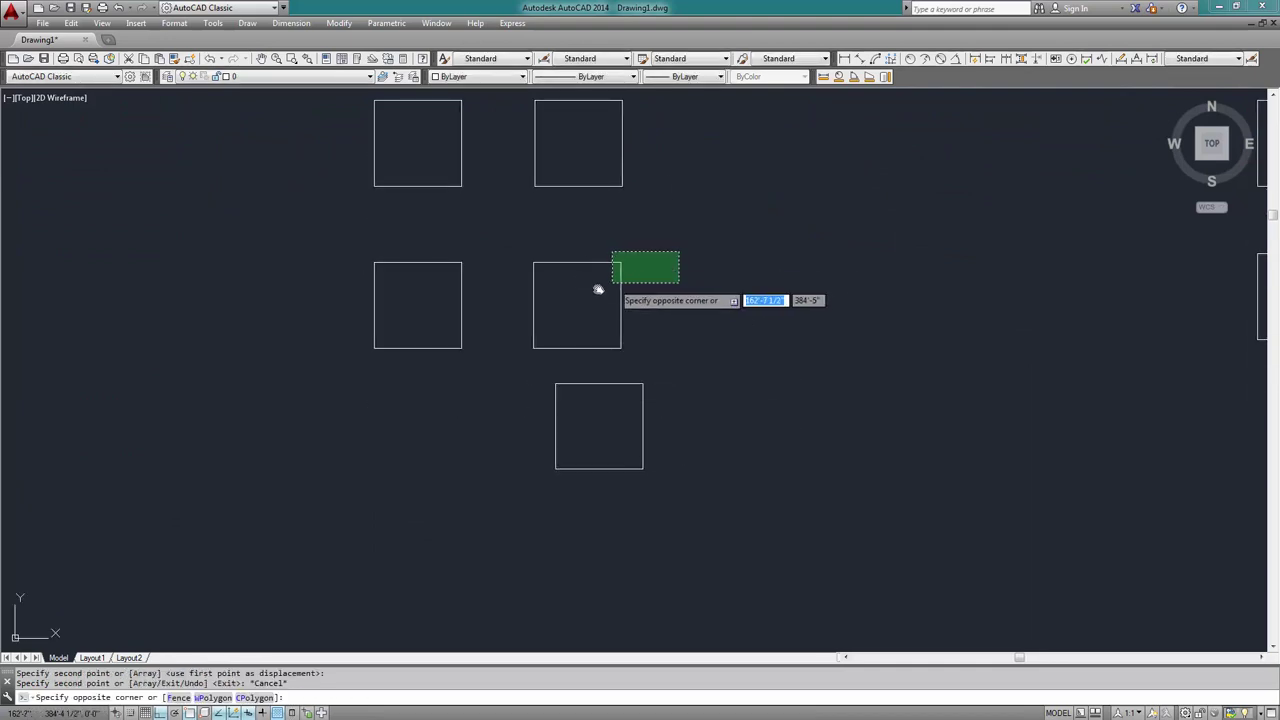
left_click(514, 361)
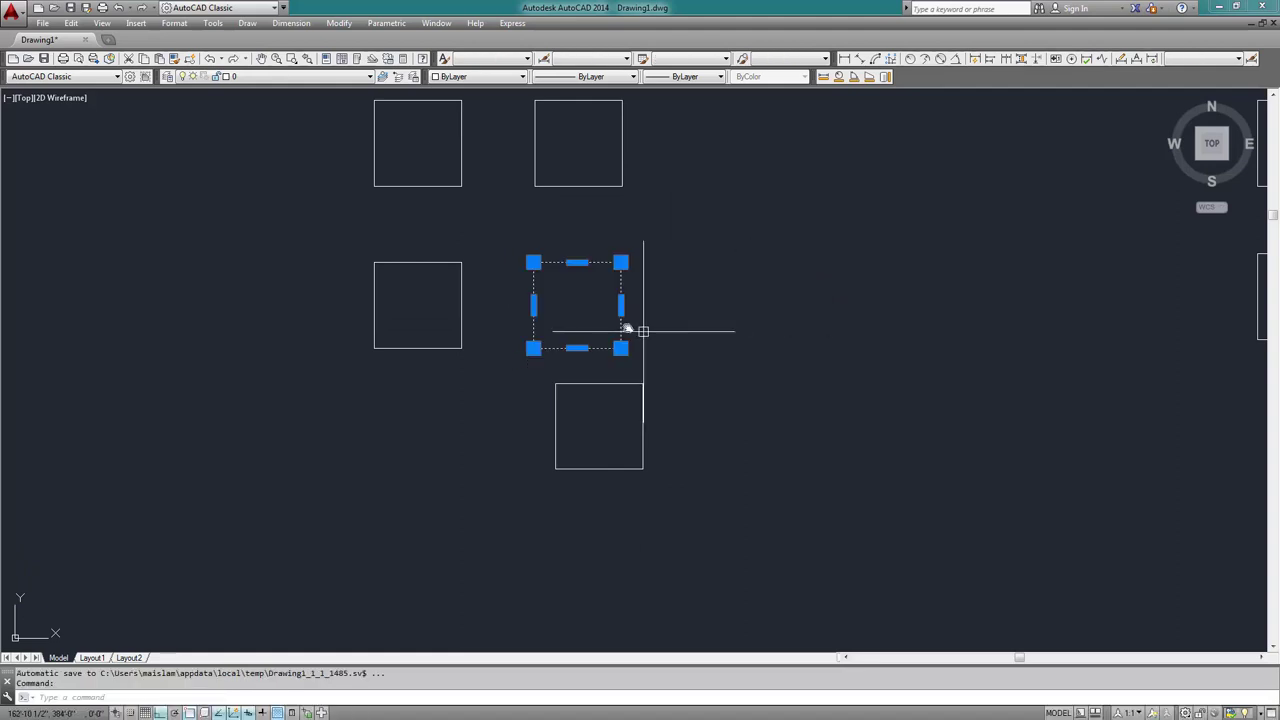
key("ctrl+x")
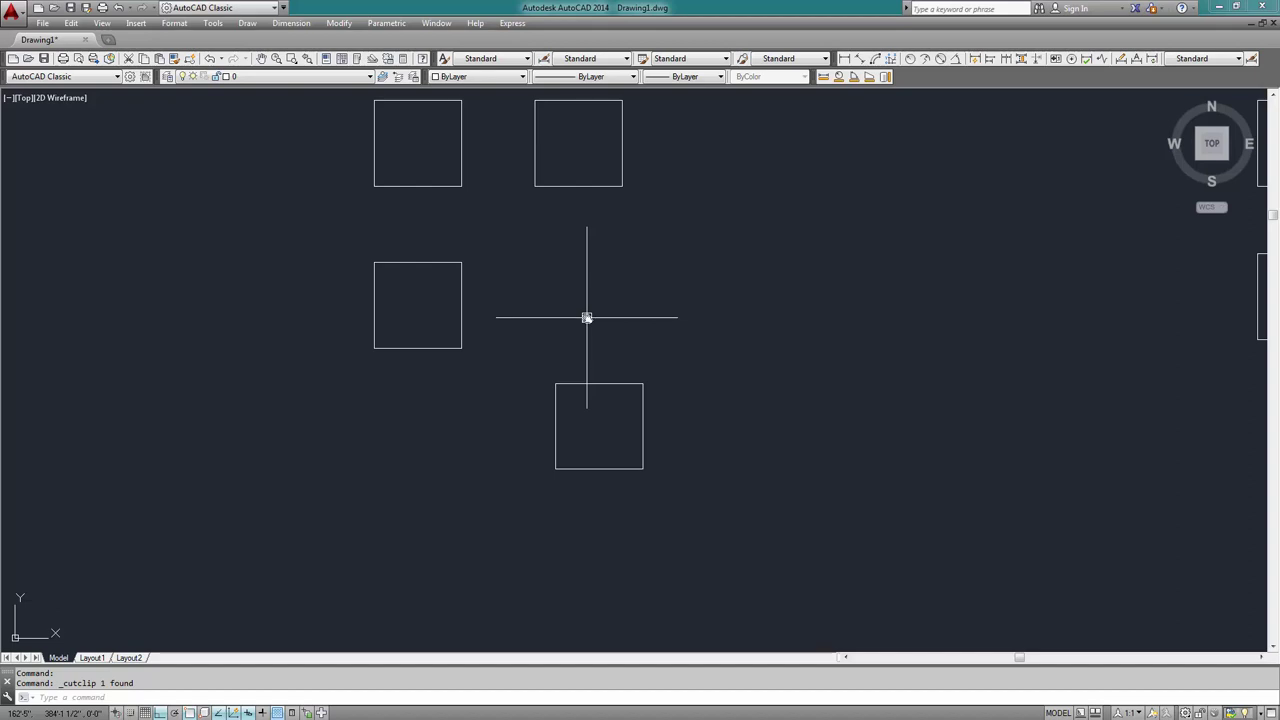
mouse_move(634, 377)
middle_mouse_down()
mouse_move(534, 483)
mouse_move(571, 437)
middle_mouse_up()
left_click(581, 415)
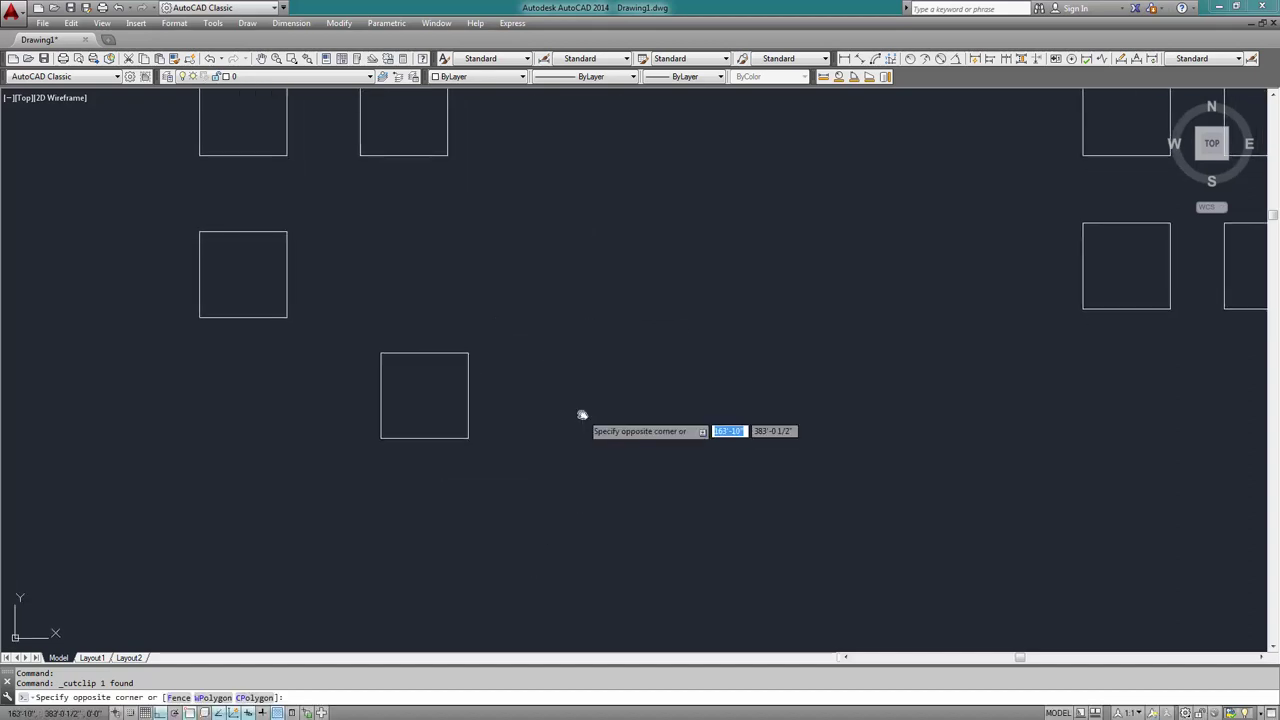
left_click(585, 420)
Paste the cut square twice at new spots below the Cut label
key("ctrl+v")
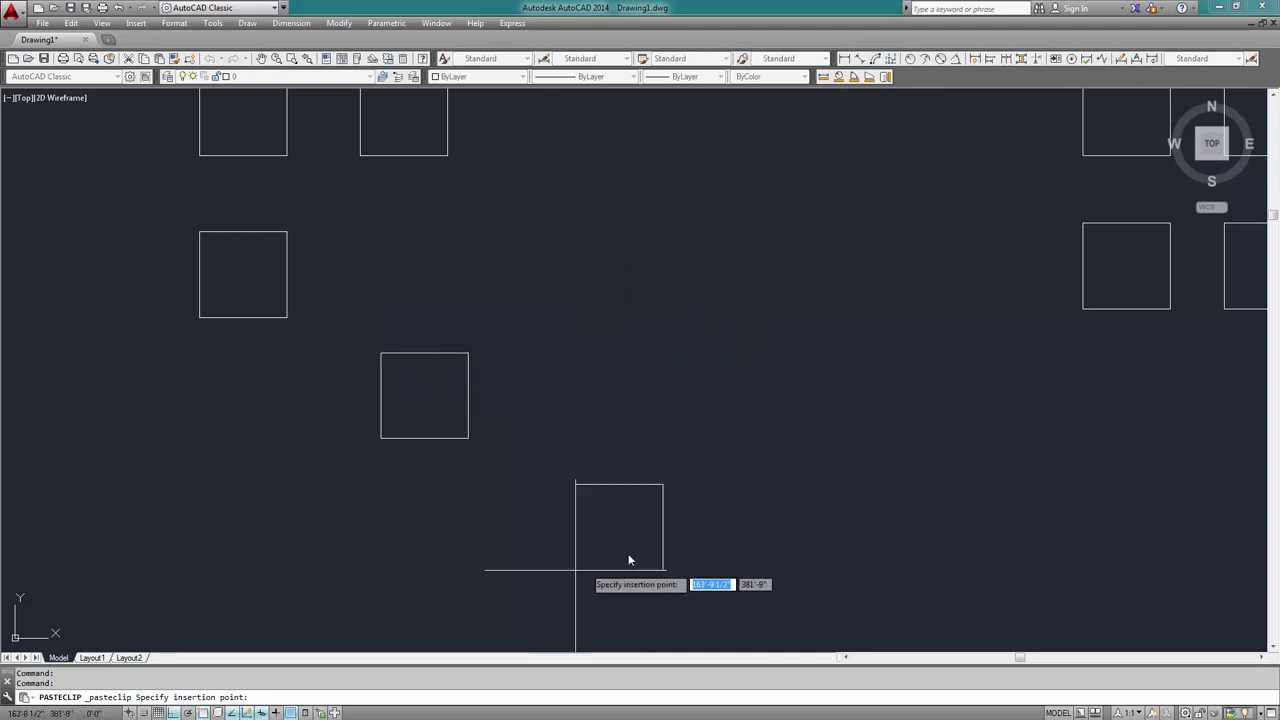
scroll(708, 478, "down", 2)
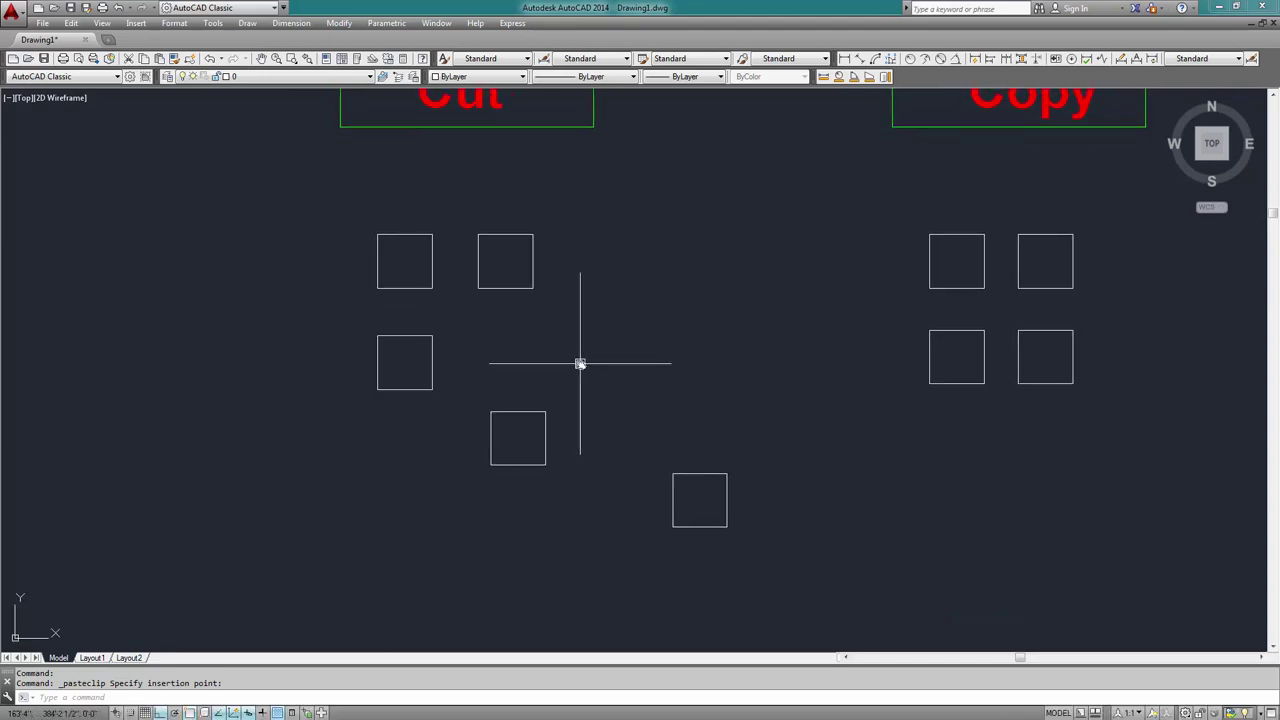
left_click(651, 257)
key("ctrl+v")
left_click(718, 406)
left_click(782, 587)
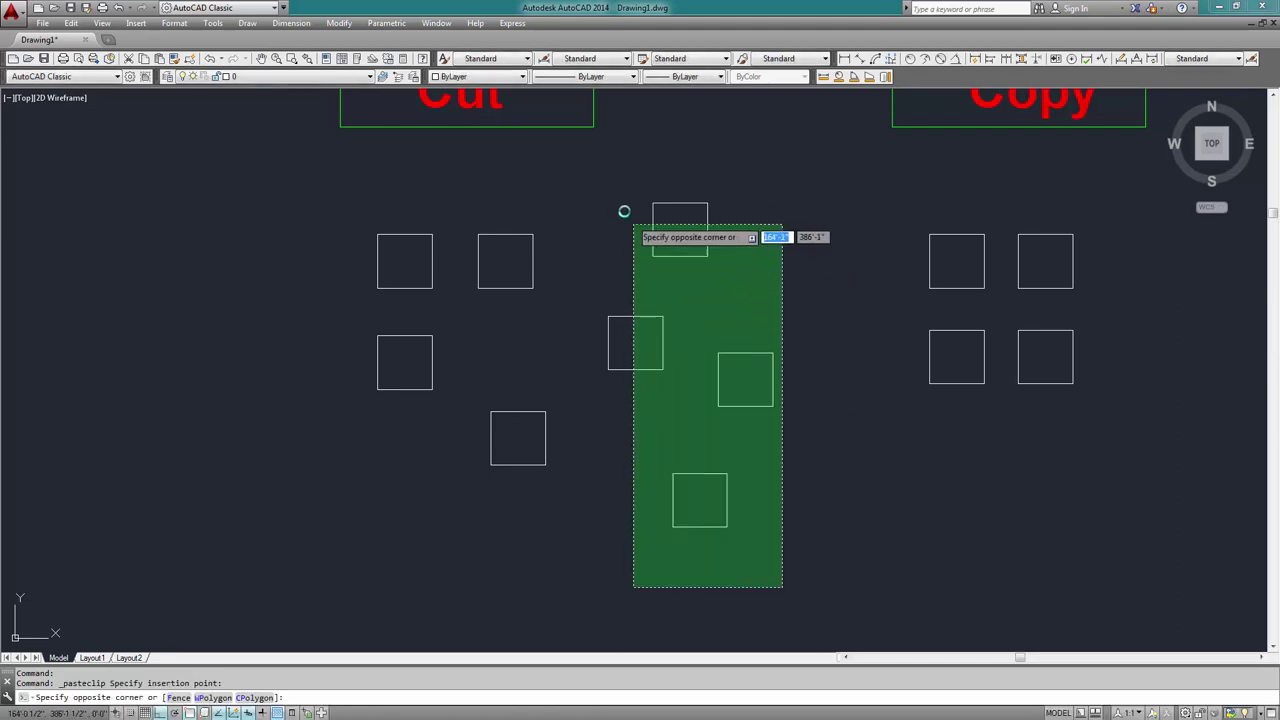
Erase the four extra squares and draw a new square below the Copy example
left_click(624, 211)
key("Delete")
middle_click_drag(1209, 301, 796, 427)
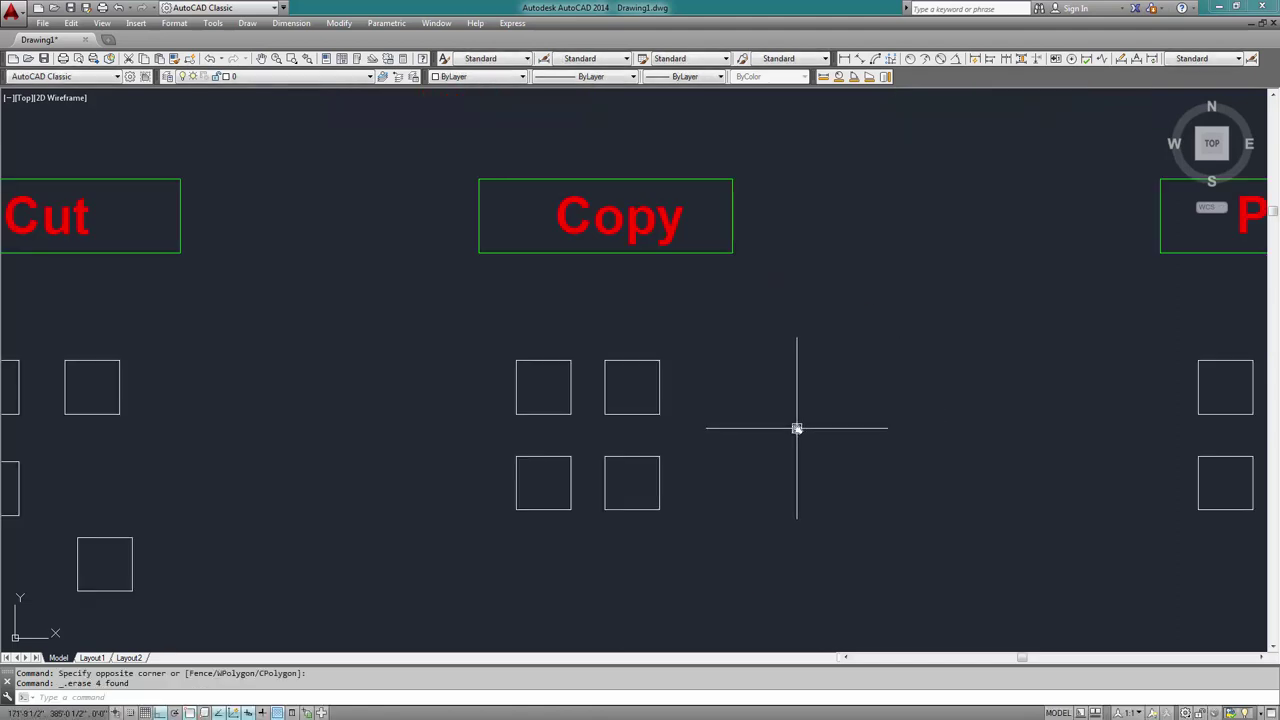
scroll(790, 440, "up", 2)
scroll(549, 436, "down", 2)
type("re")
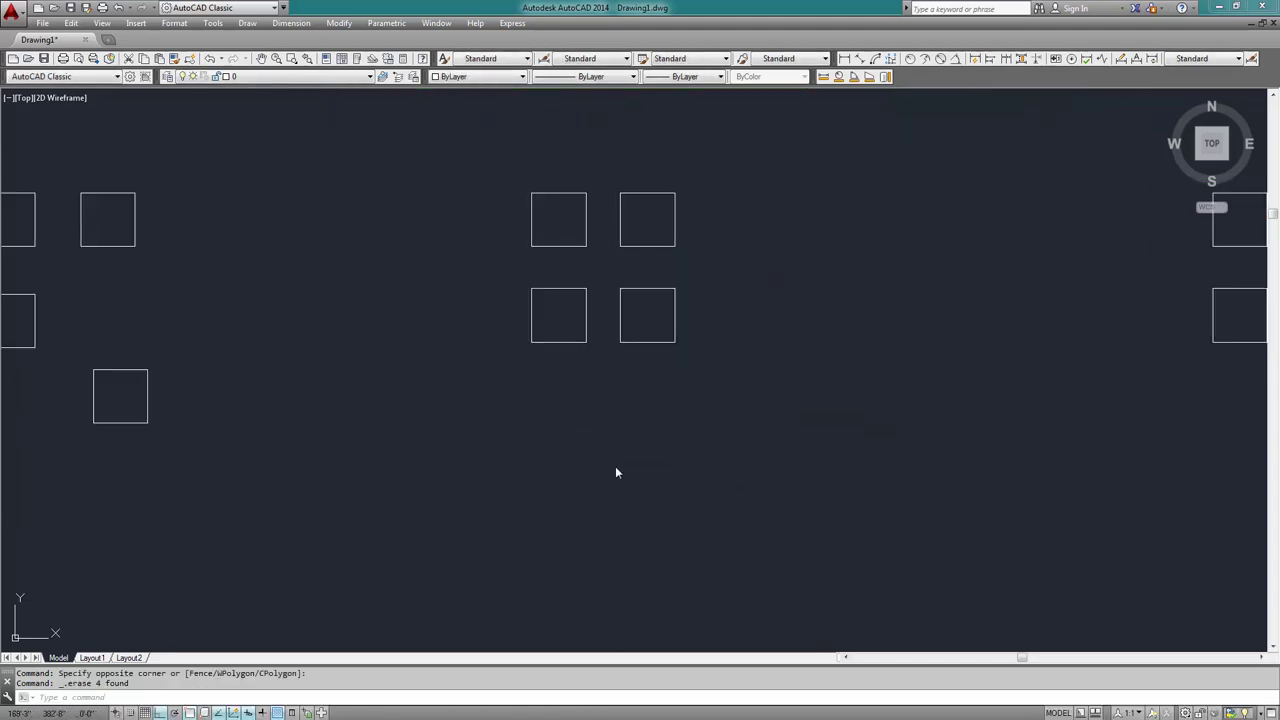
type("c")
key("Return")
left_click(546, 414)
middle_click_drag(606, 483, 574, 517)
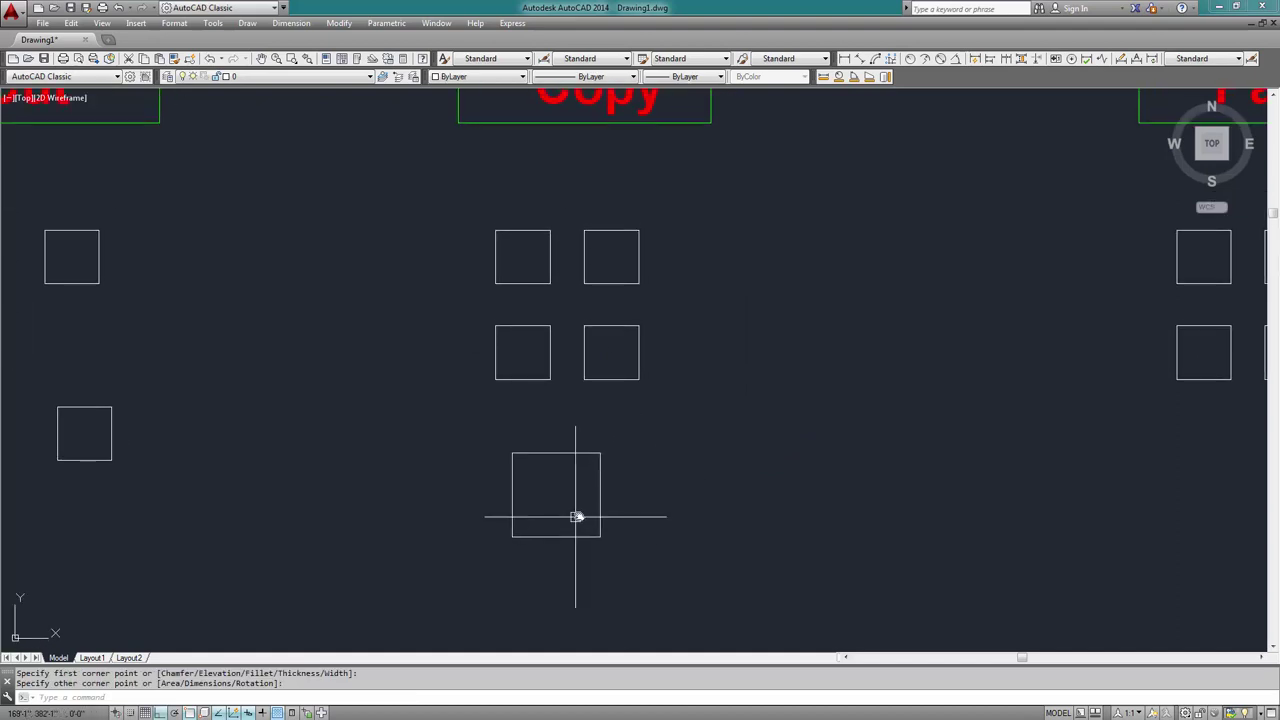
Copy the new square four times to the right, from its lower-left corner, making a row of five
left_click(639, 483)
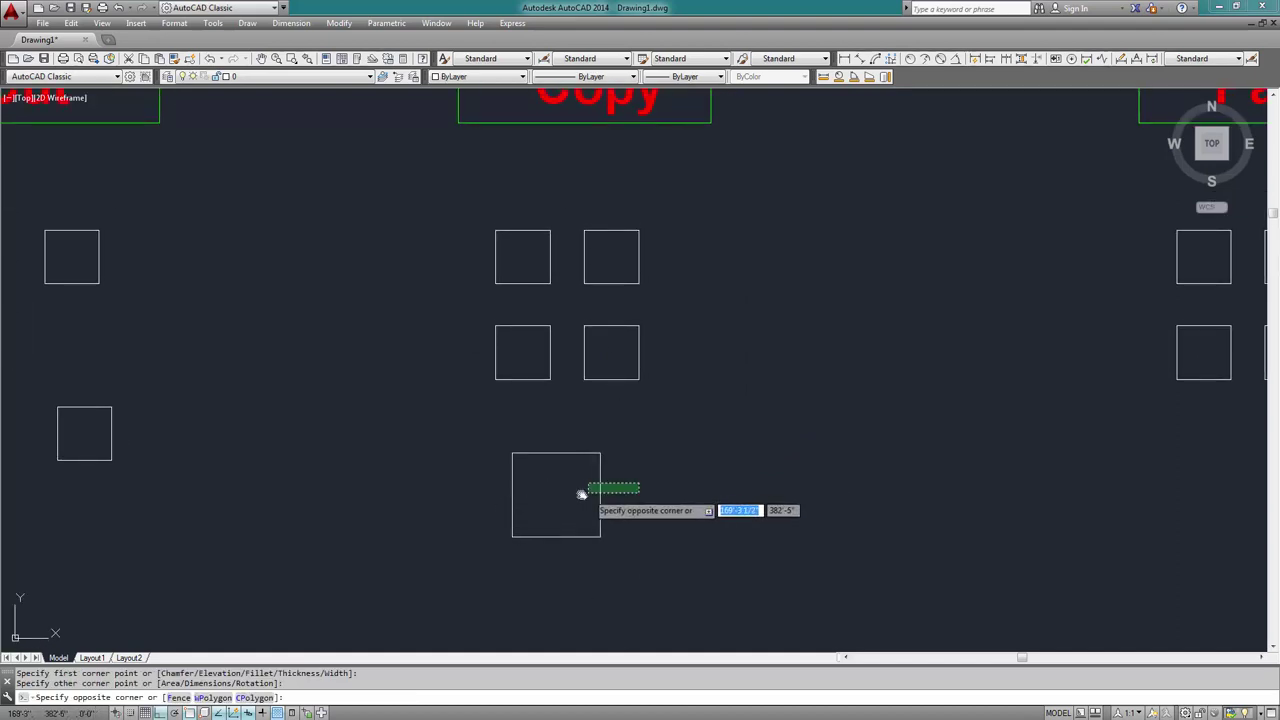
left_click(582, 494)
type("c")
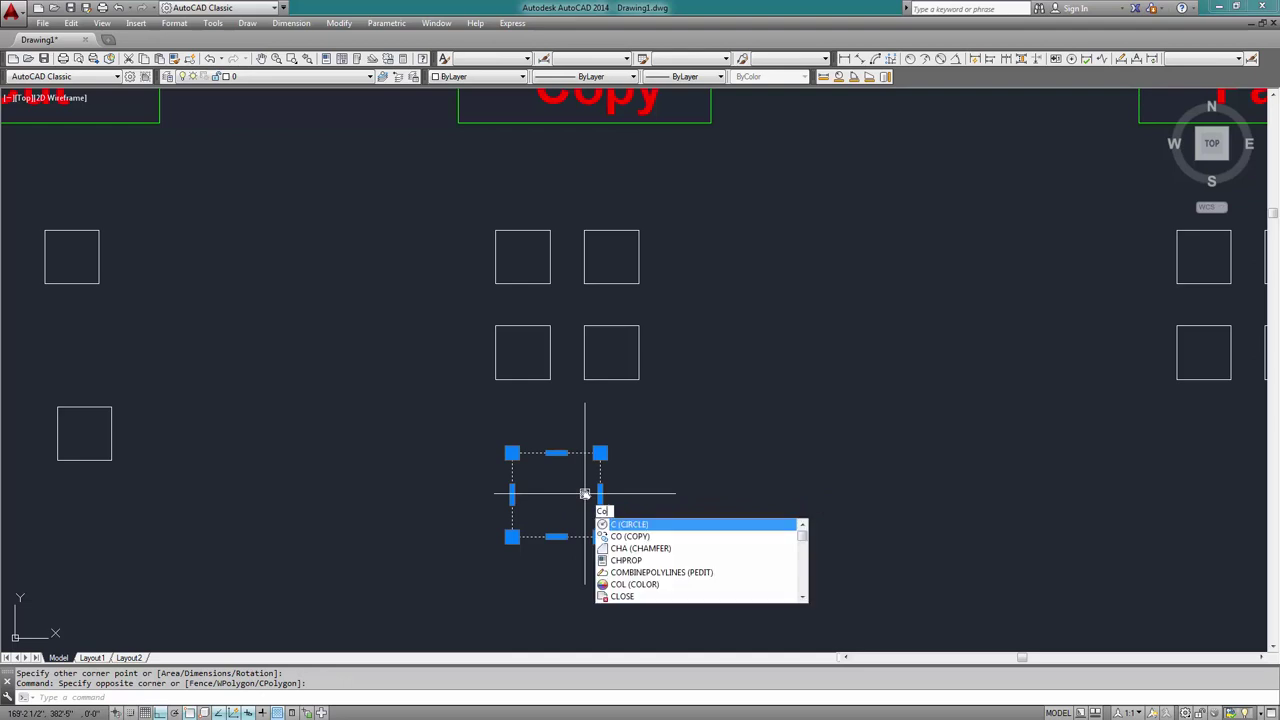
type("o")
key("Return")
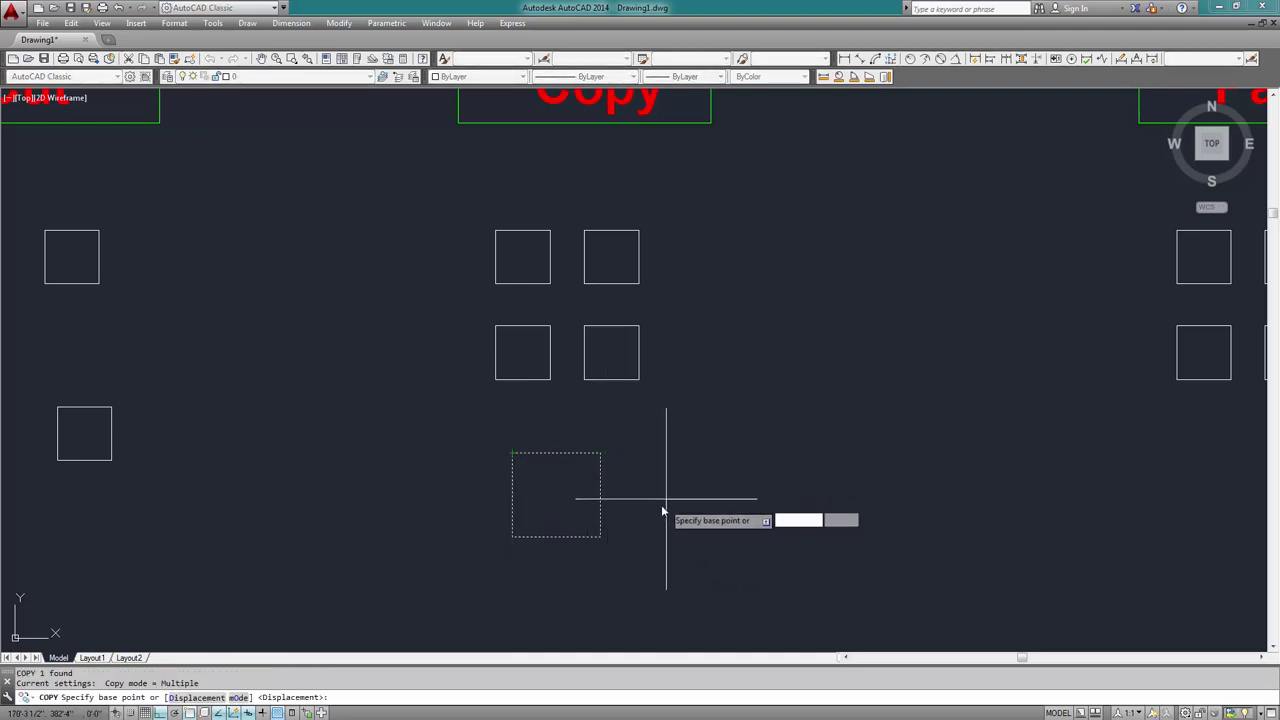
left_click(512, 537)
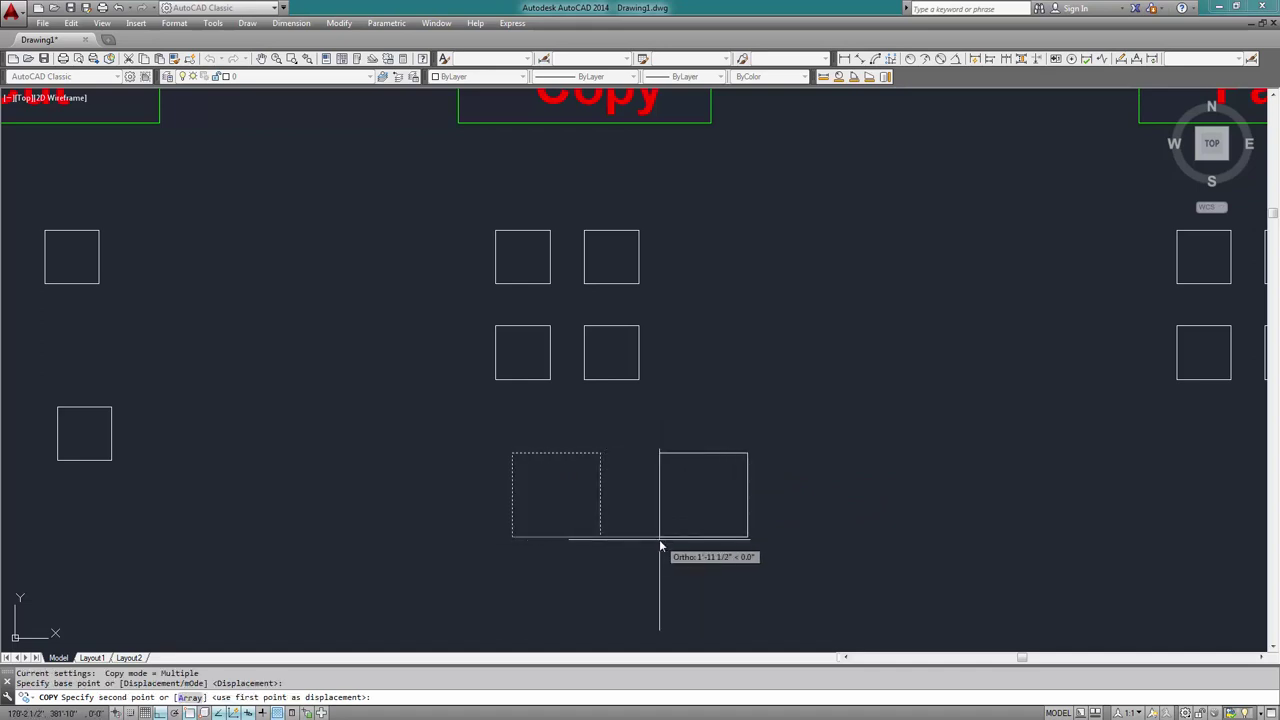
left_click(660, 545)
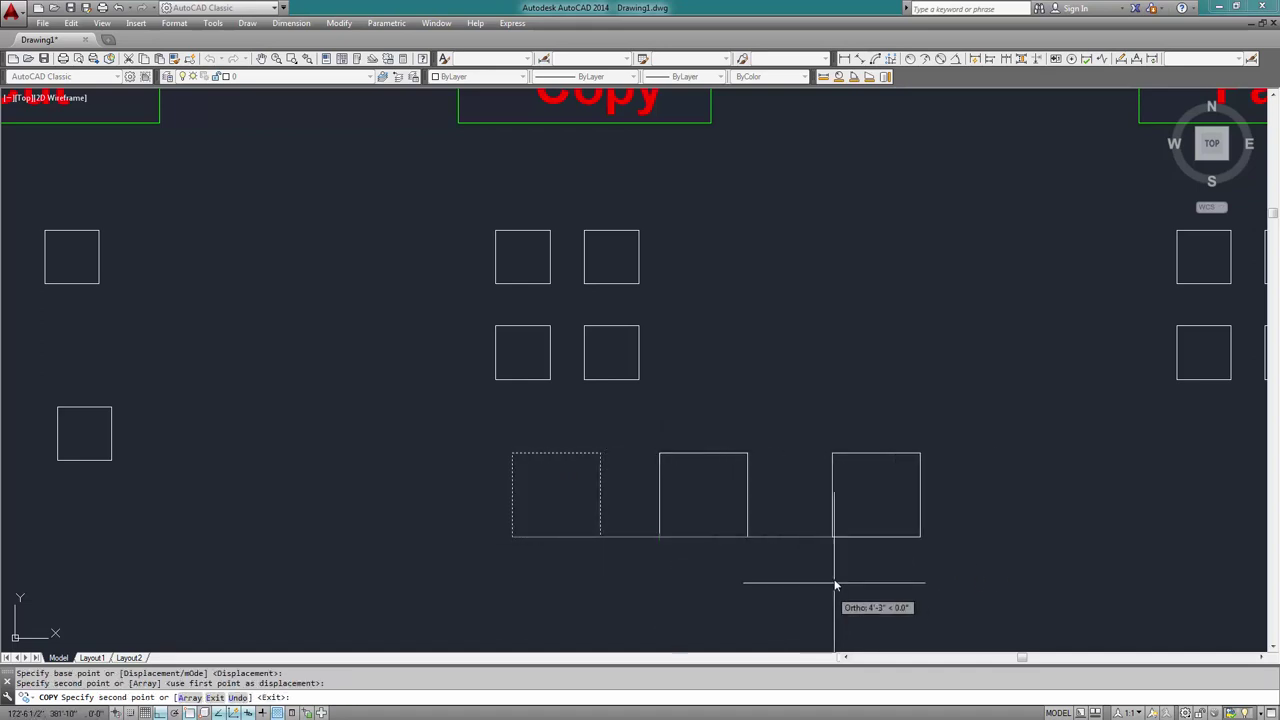
left_click(805, 540)
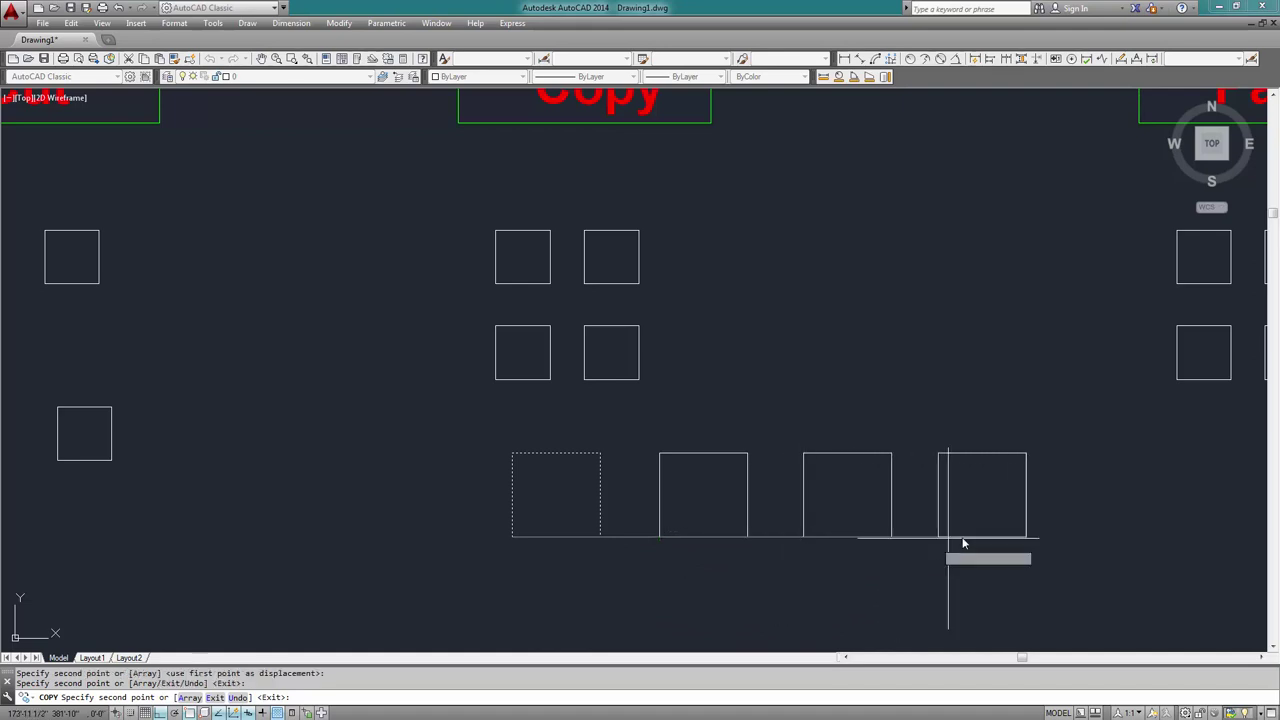
left_click(982, 537)
left_click(1118, 524)
key("Return")
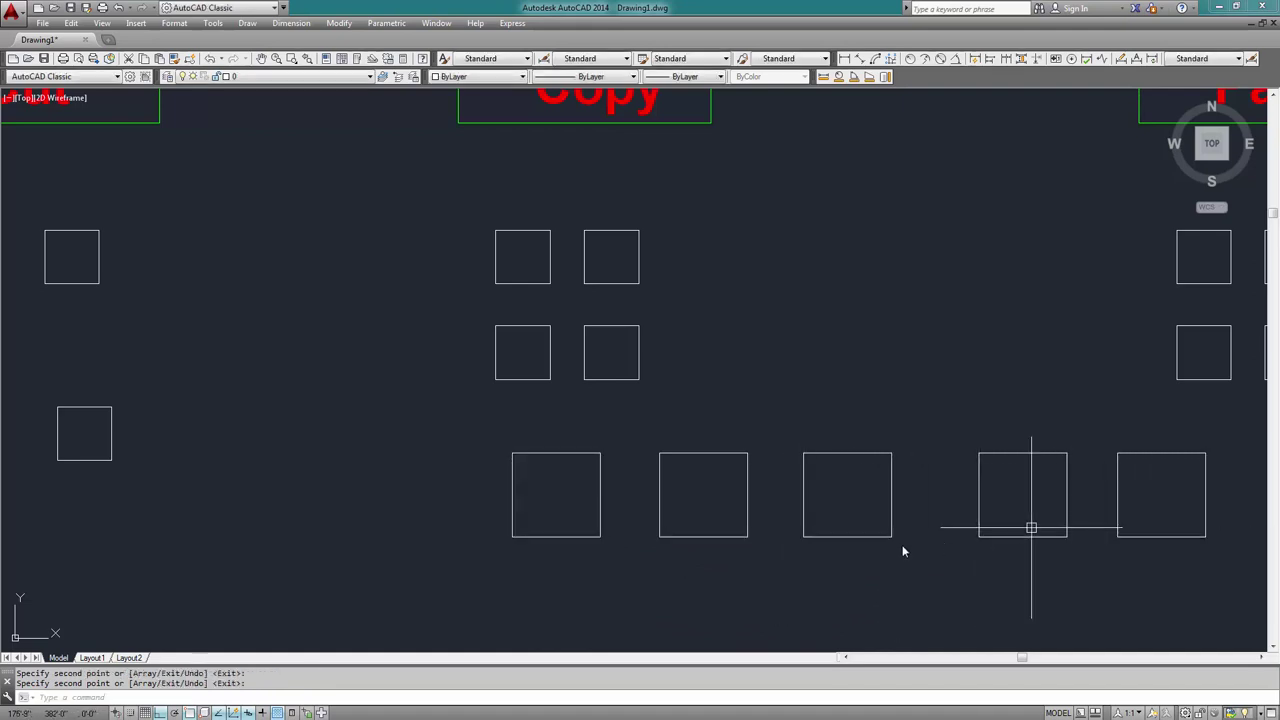
Window-select all five squares in the row
middle_click_drag(1028, 526, 798, 436)
left_click(934, 531)
left_click(330, 411)
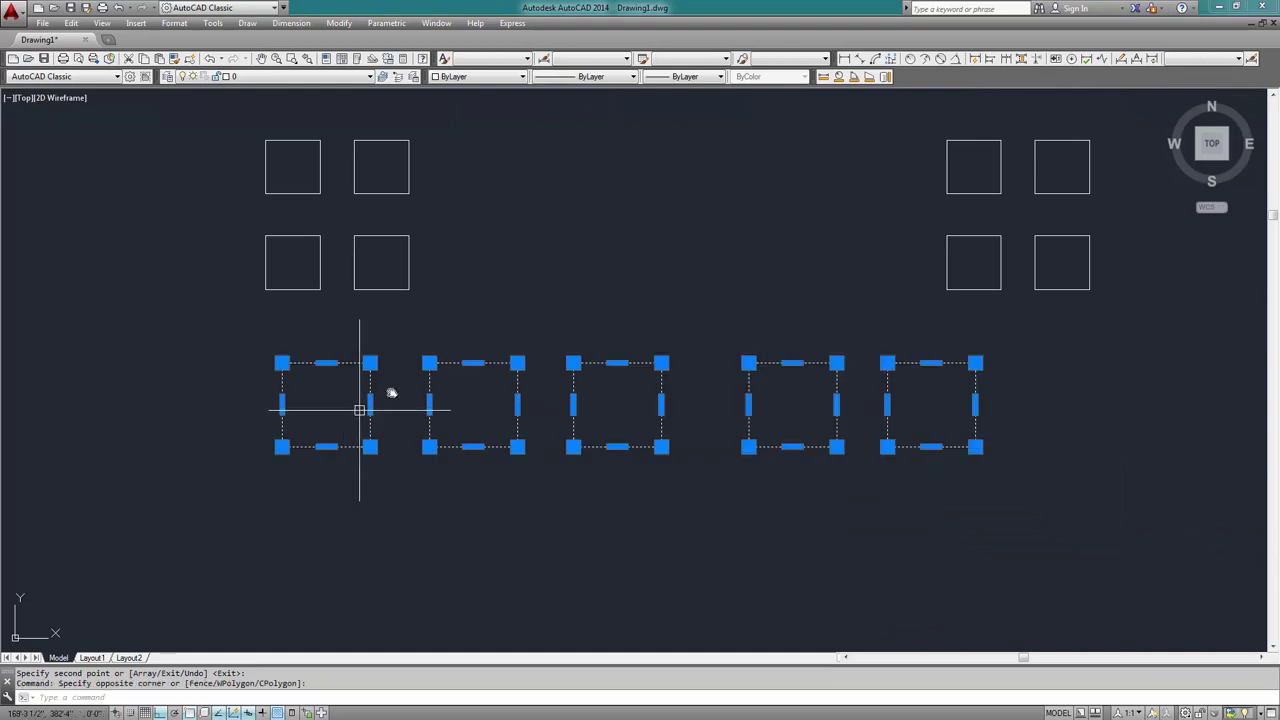
Repeat COPY to place a duplicate of the five-square row below the original
right_click(450, 362)
left_click(505, 391)
left_click(632, 262)
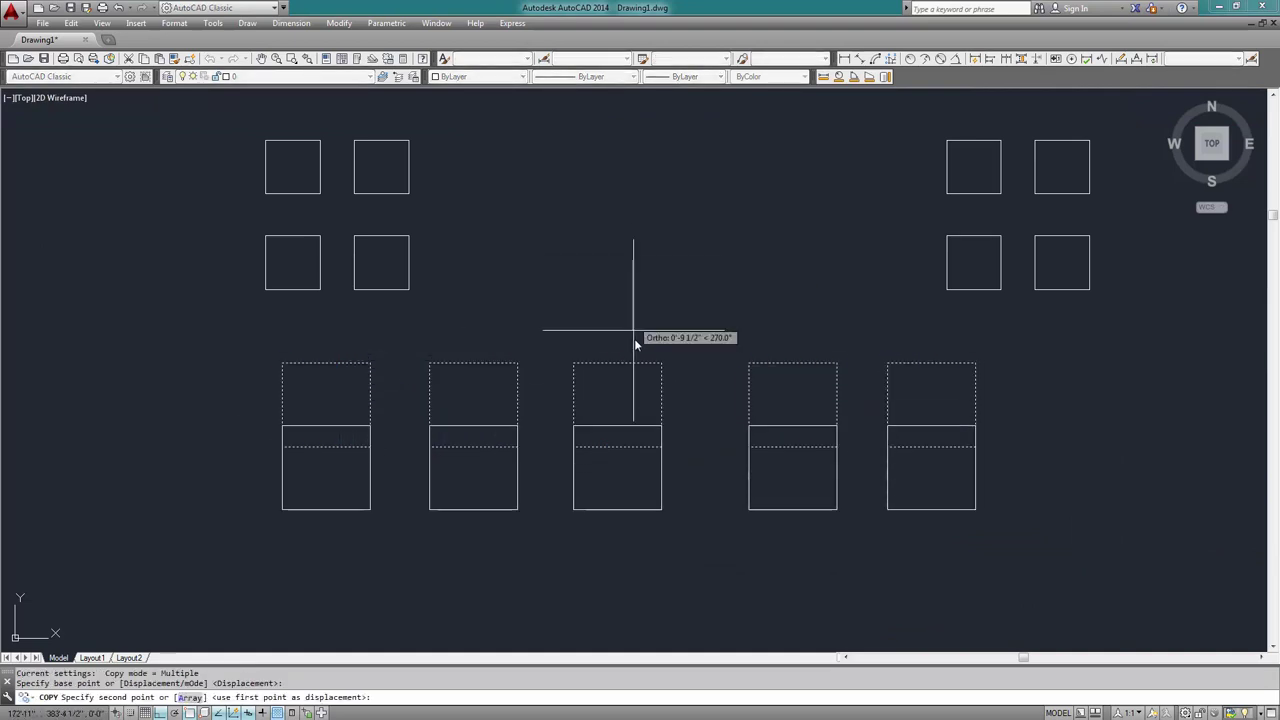
left_click(612, 447)
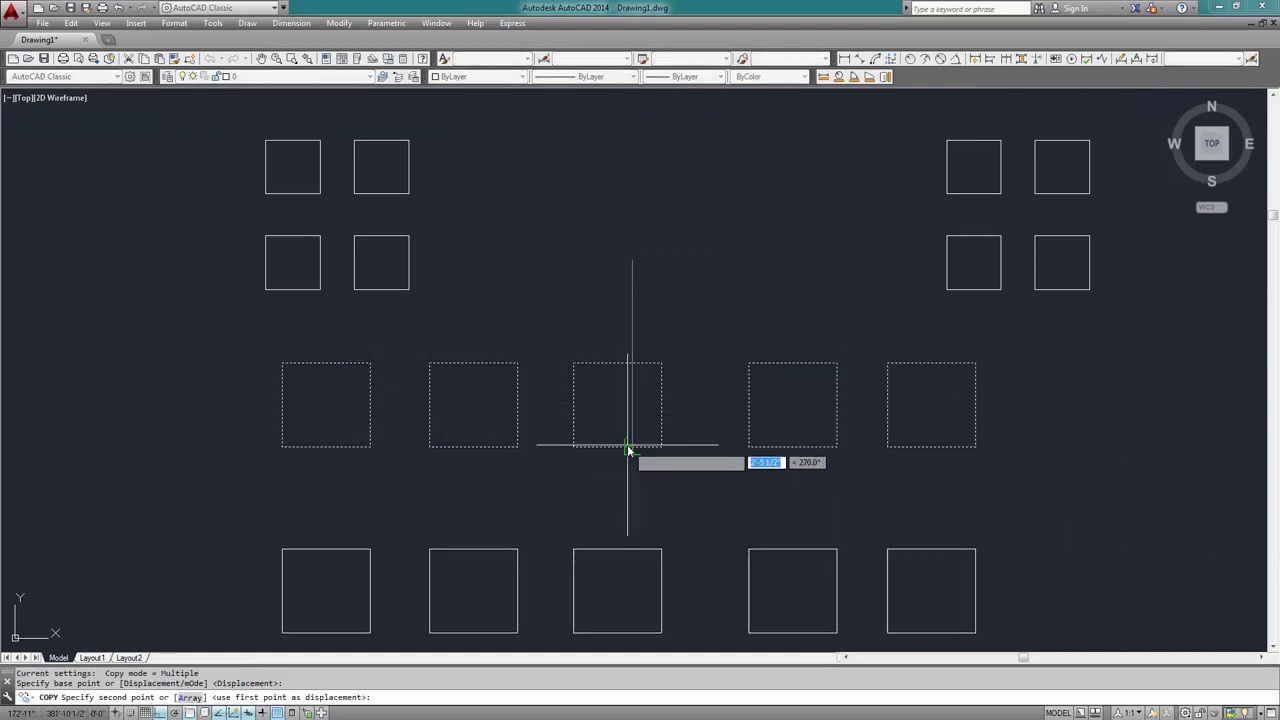
key("Return")
scroll(680, 550, "down", 4)
scroll(780, 549, "up", 2)
Erase all ten squares from both rows
left_click(831, 576)
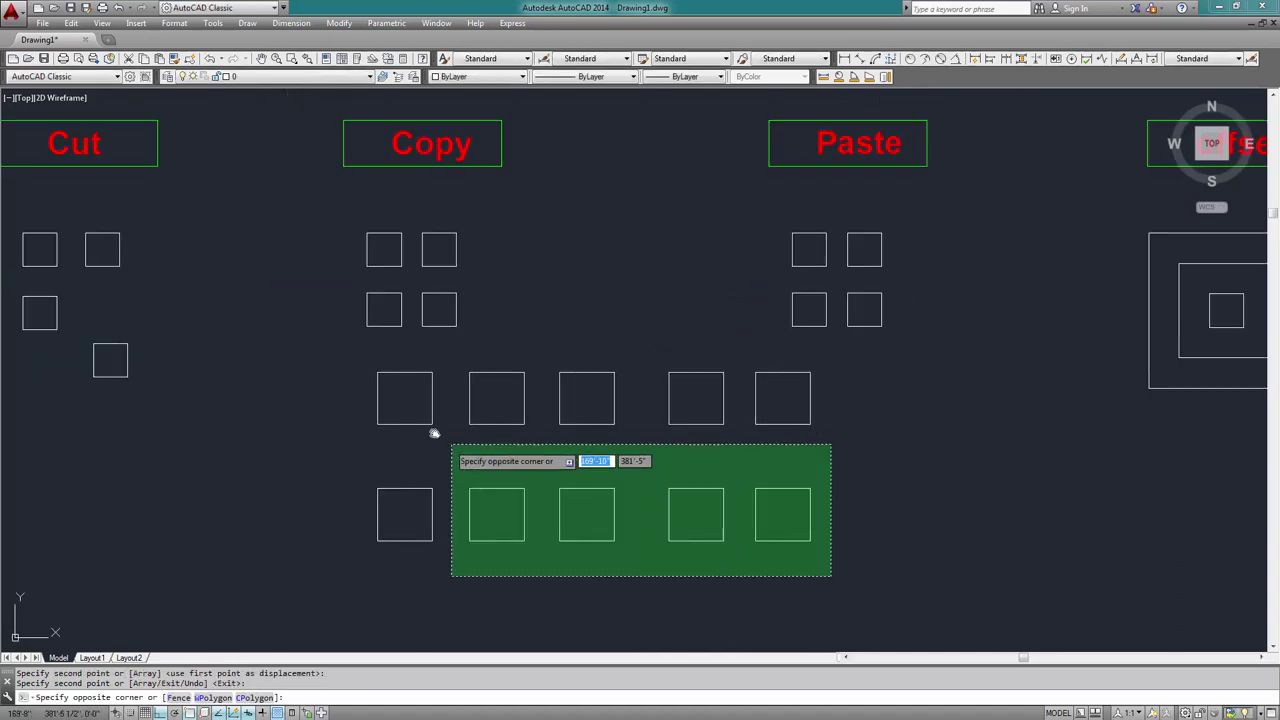
left_click(383, 403)
key("Delete")
middle_click_drag(534, 394, 426, 460)
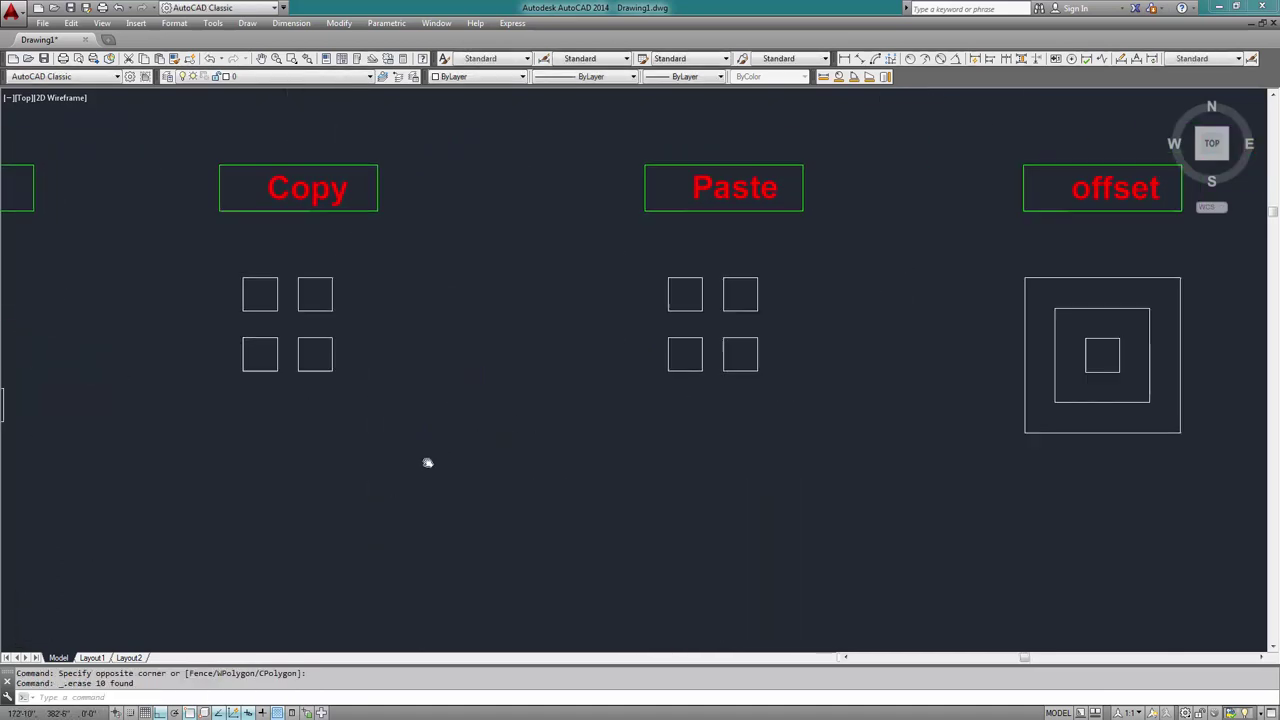
scroll(620, 499, "up", 2)
scroll(620, 499, "down", 2)
scroll(238, 491, "up", 2)
Clipboard-copy the Paste example's two lower squares and paste the pair below the group
middle_click_drag(800, 527, 517, 549)
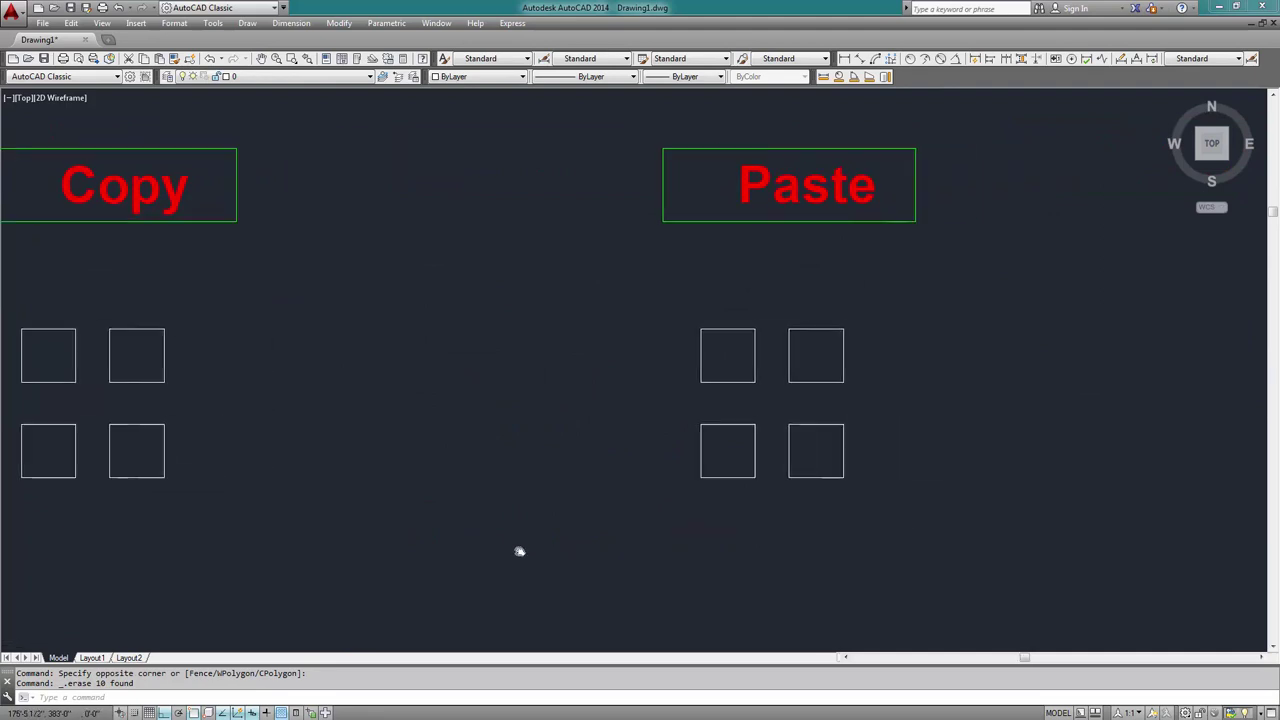
left_click(770, 420)
left_click(550, 461)
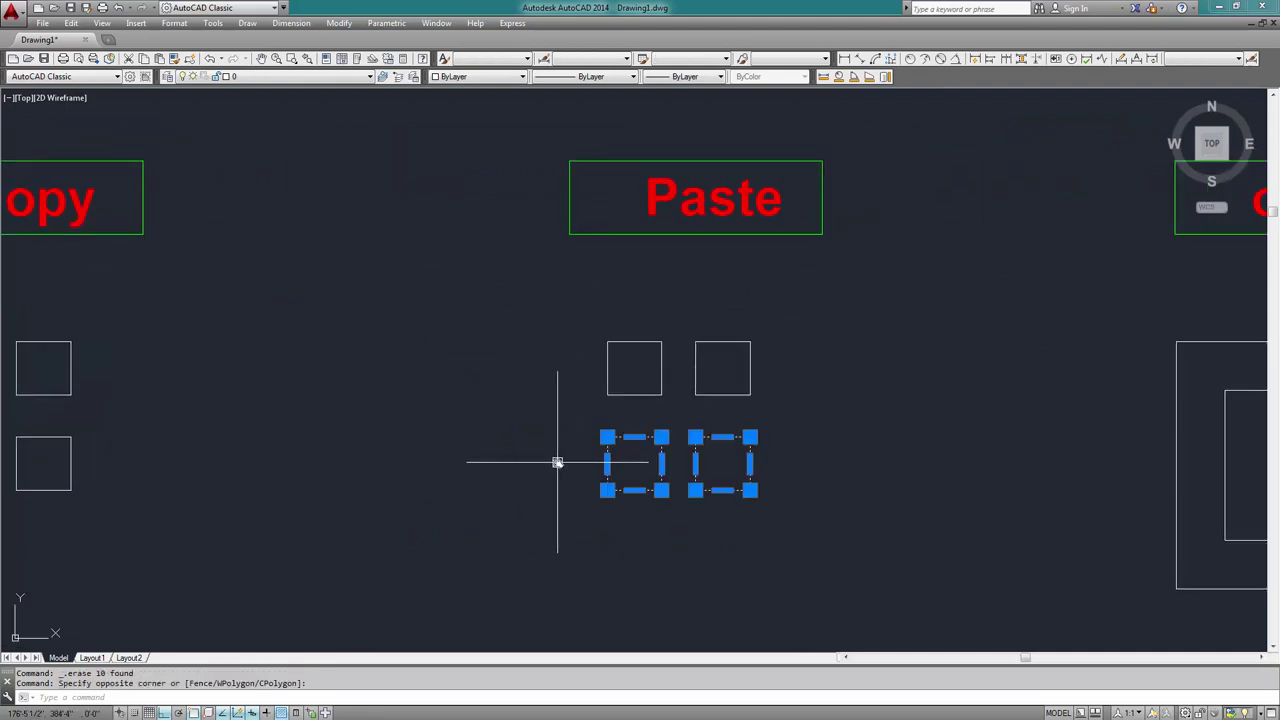
key("ctrl+c")
middle_click_drag(557, 460, 555, 268)
key("Escape")
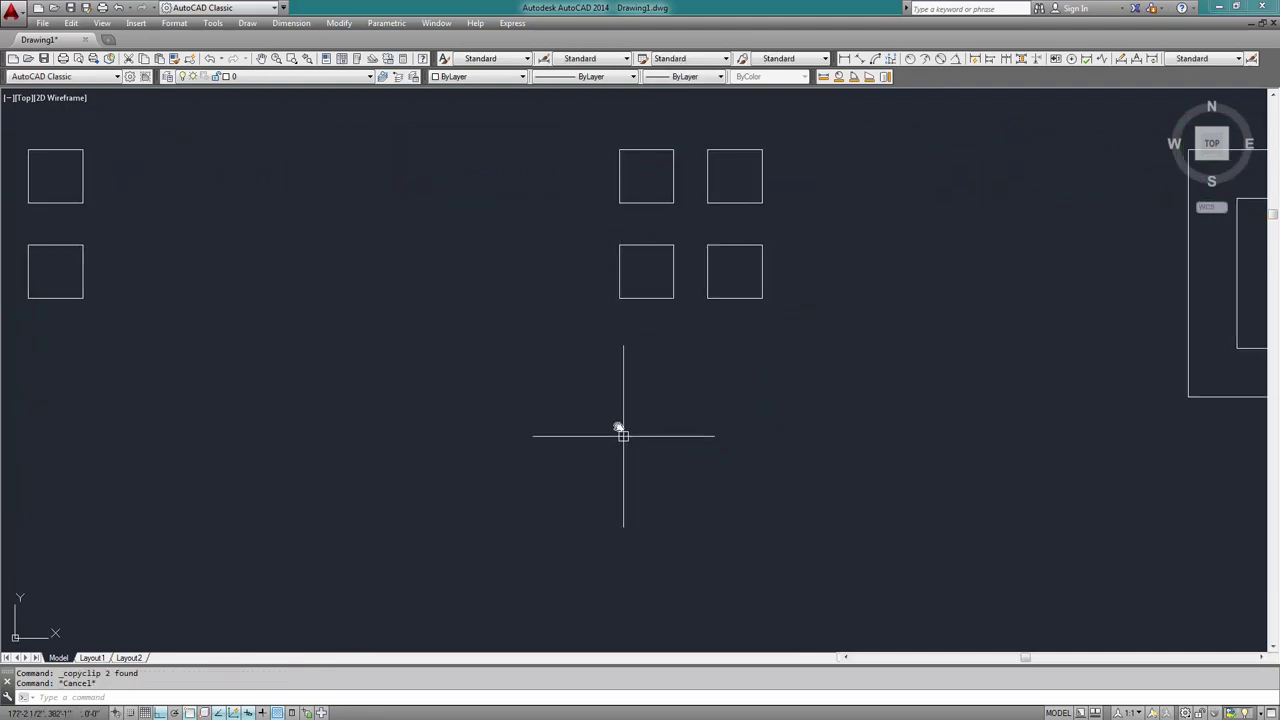
key("ctrl+v")
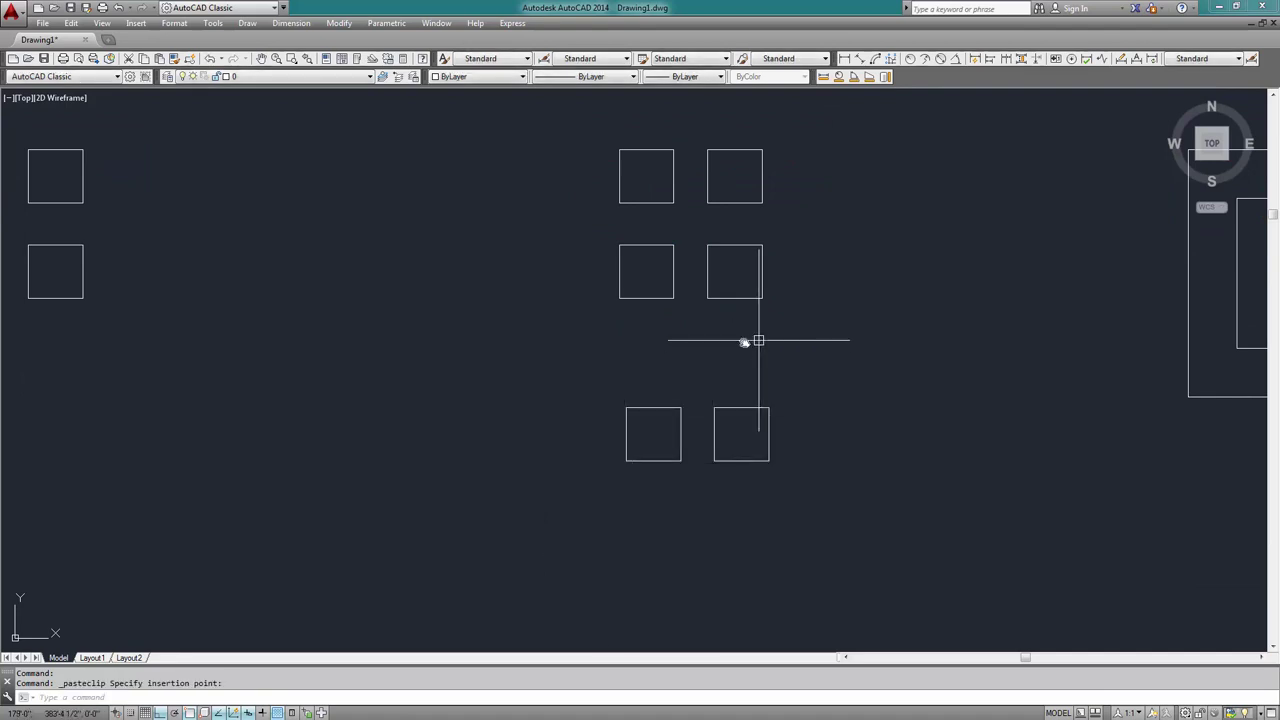
scroll(552, 459, "down", 4)
scroll(334, 366, "up", 2)
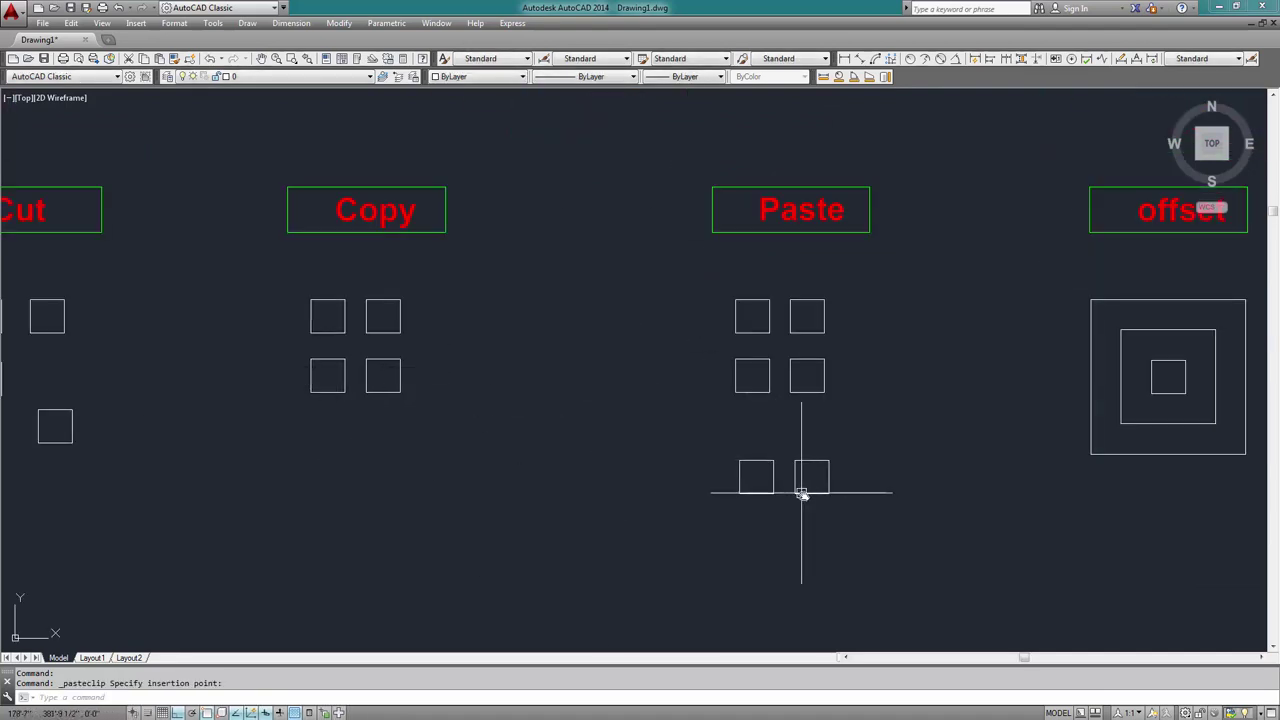
middle_click_drag(802, 494, 744, 498)
left_click(690, 494)
Erase the pasted pair of squares
left_click(823, 529)
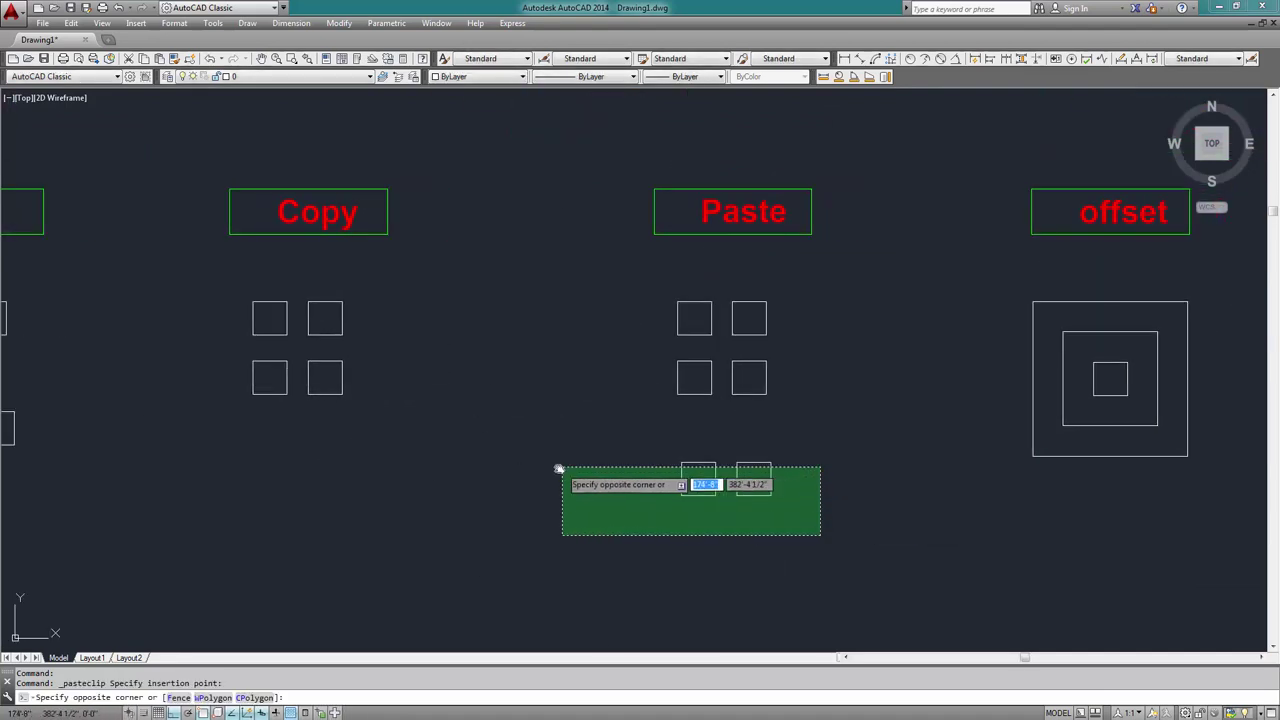
left_click(560, 466)
key("Delete")
scroll(694, 437, "up", 2)
middle_click_drag(722, 501, 792, 518)
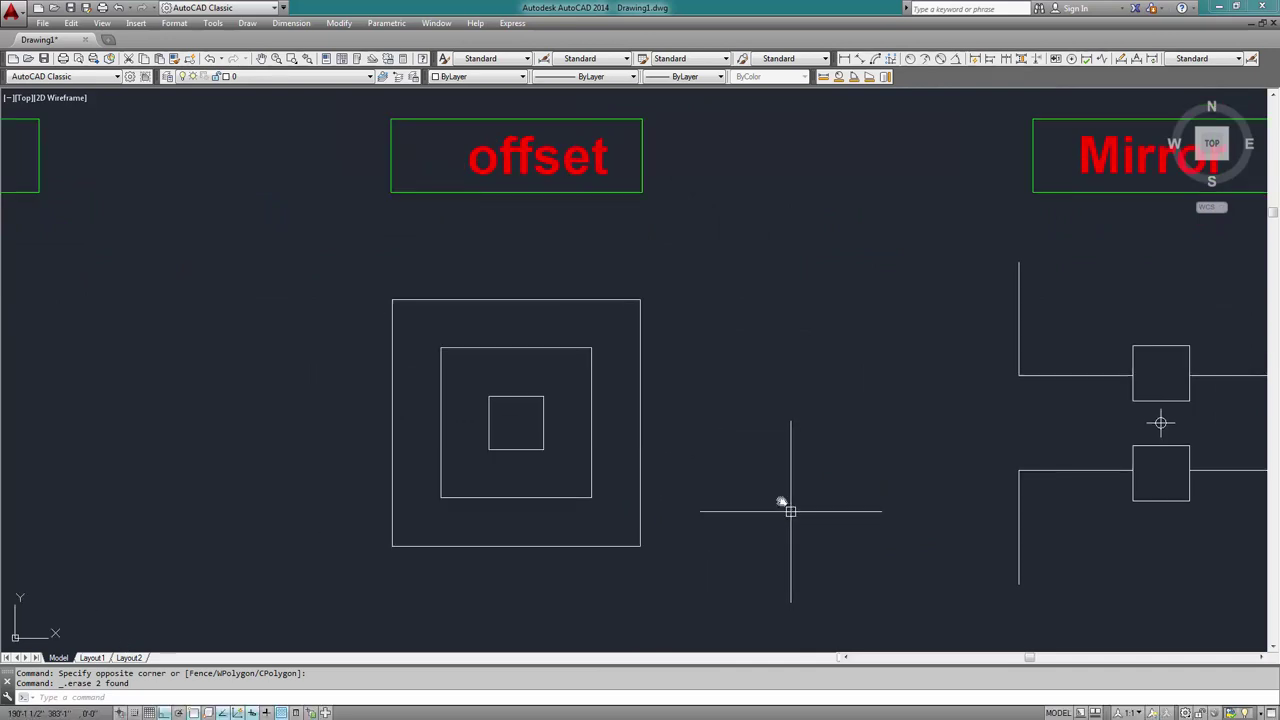
scroll(771, 466, "down", 2)
scroll(645, 465, "up", 4)
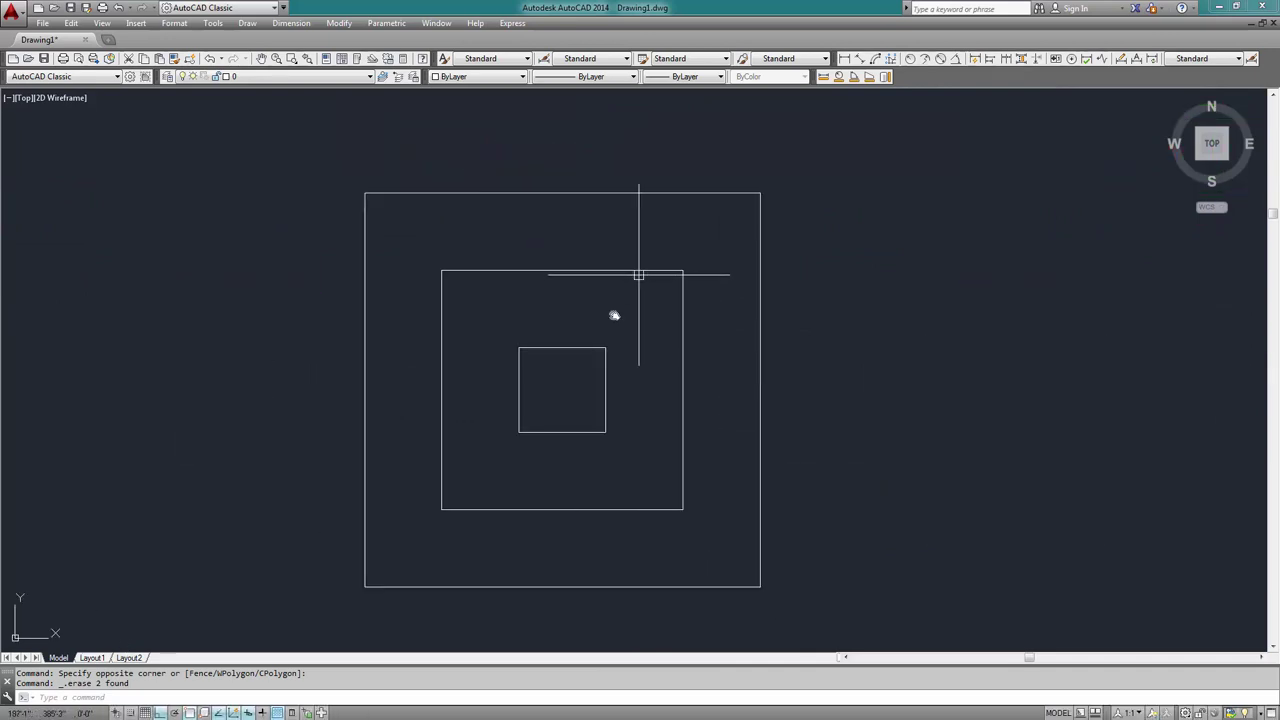
middle_click_drag(669, 272, 609, 346)
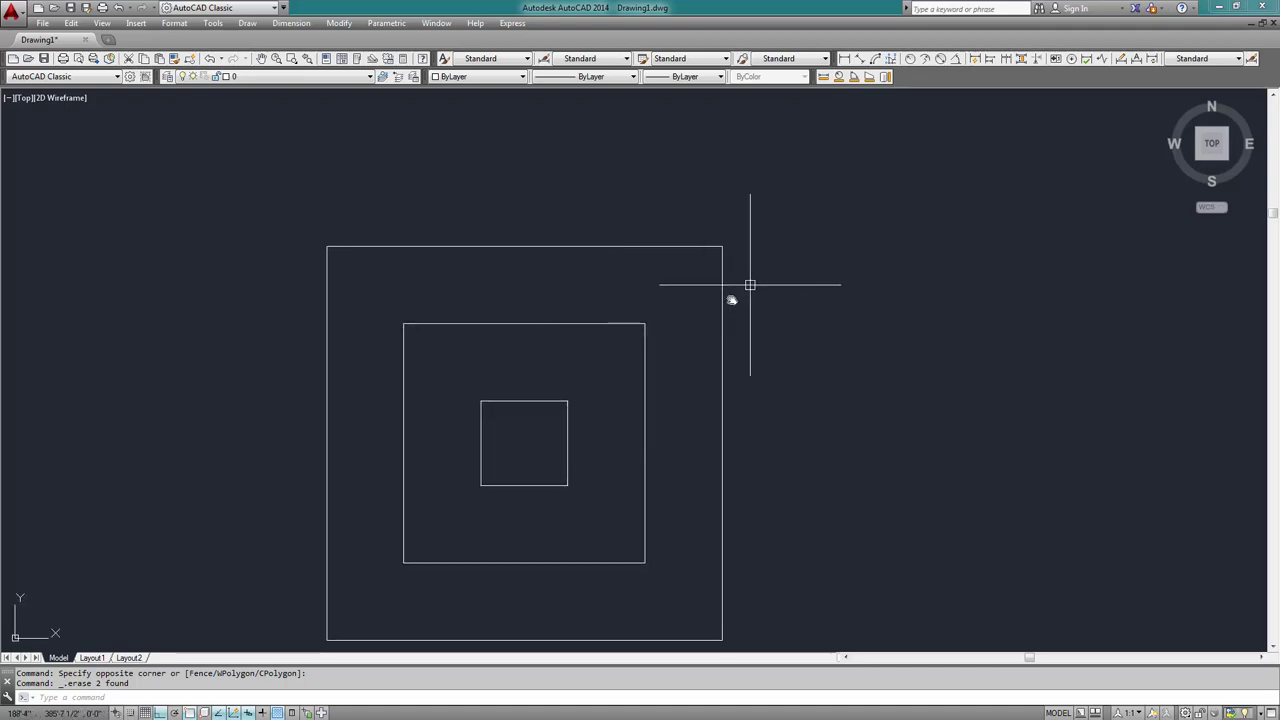
scroll(737, 340, "down", 2)
middle_click_drag(720, 517, 703, 374)
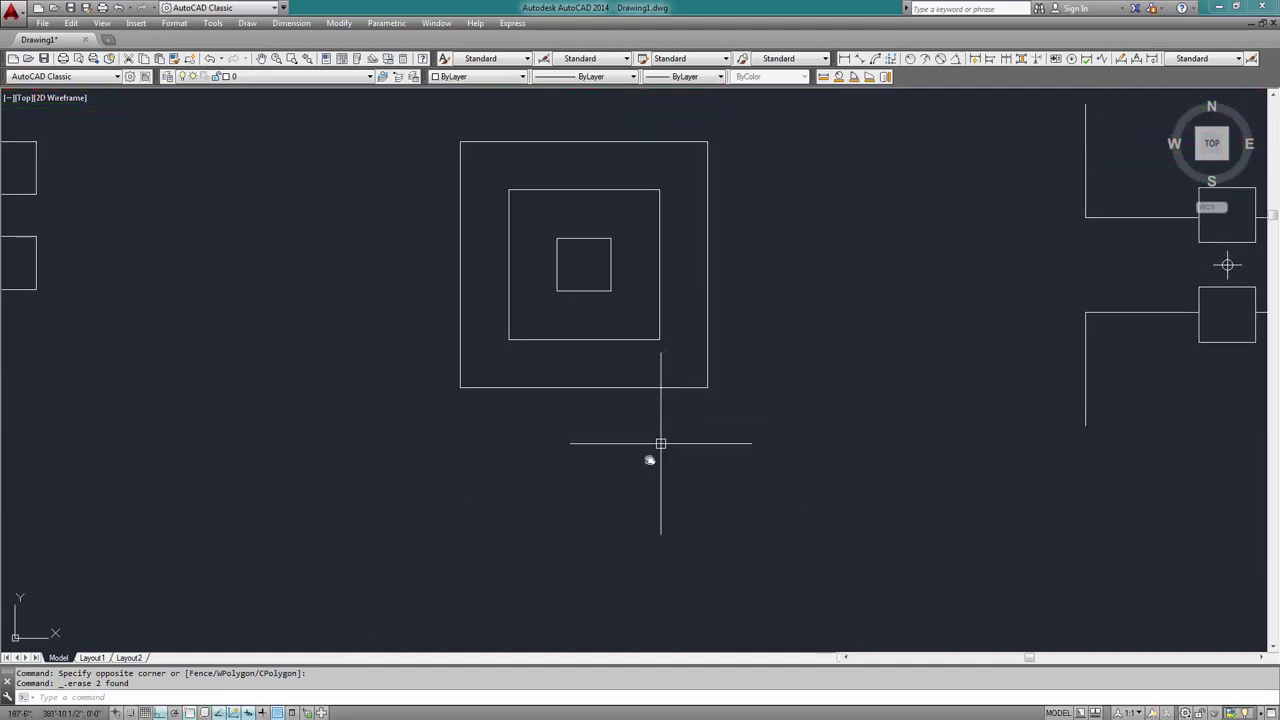
middle_click_drag(637, 474, 614, 437)
Draw a small rectangle below the offset example with REC
scroll(614, 437, "down", 2)
type("rec")
key("Return")
left_click(598, 433)
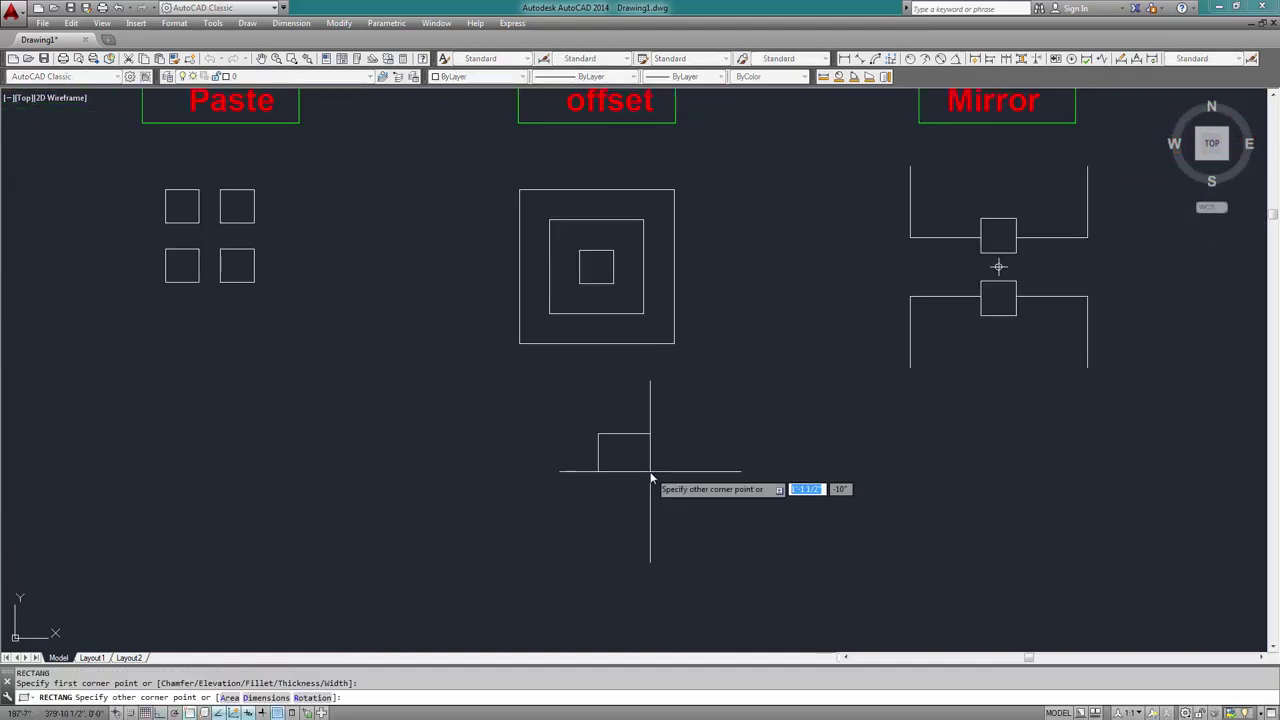
left_click(645, 471)
Move the small rectangle further down, then start Offset with a distance of 6
left_click(704, 457)
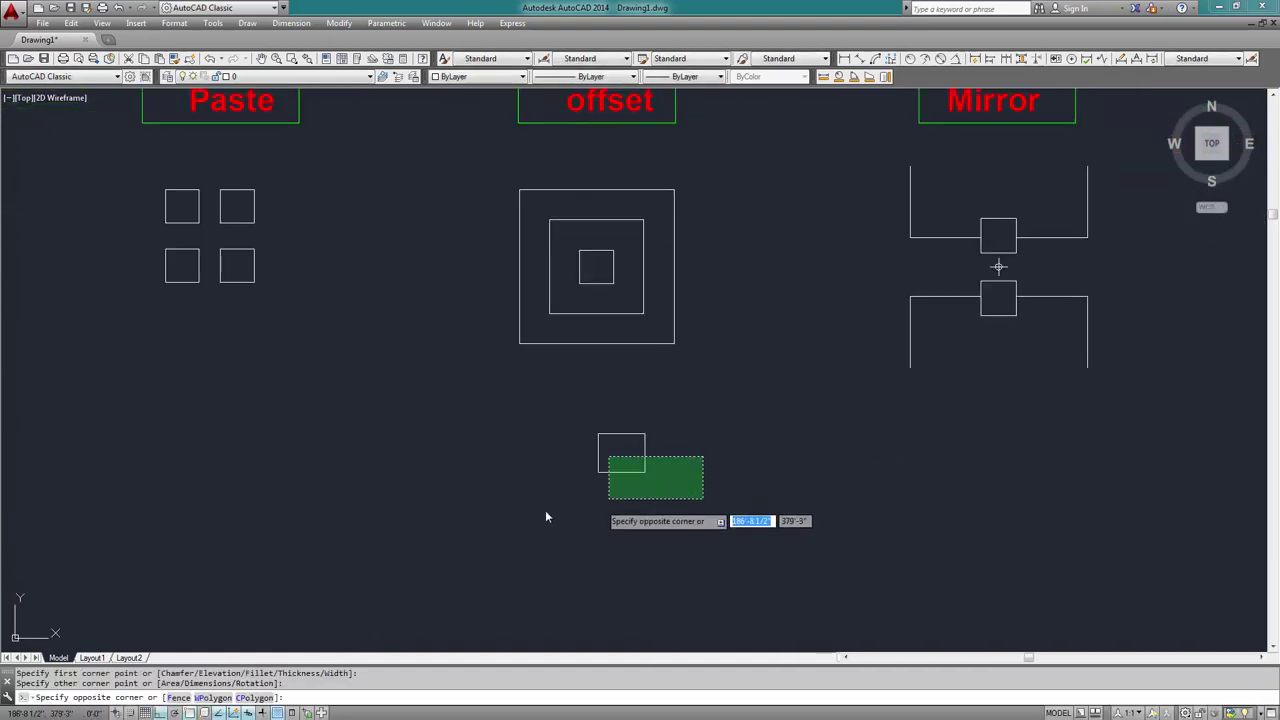
left_click(549, 508)
type("m")
key("Return")
left_click(617, 474)
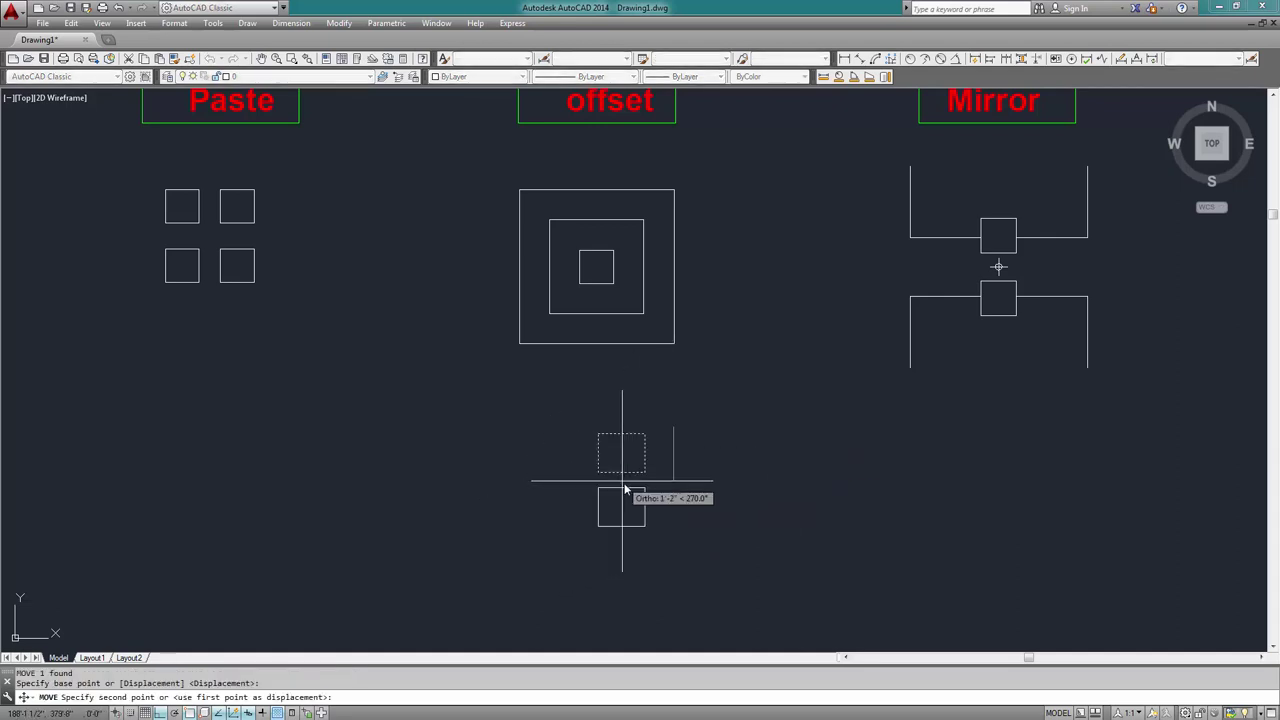
scroll(680, 428, "up", 2)
scroll(708, 404, "up", 2)
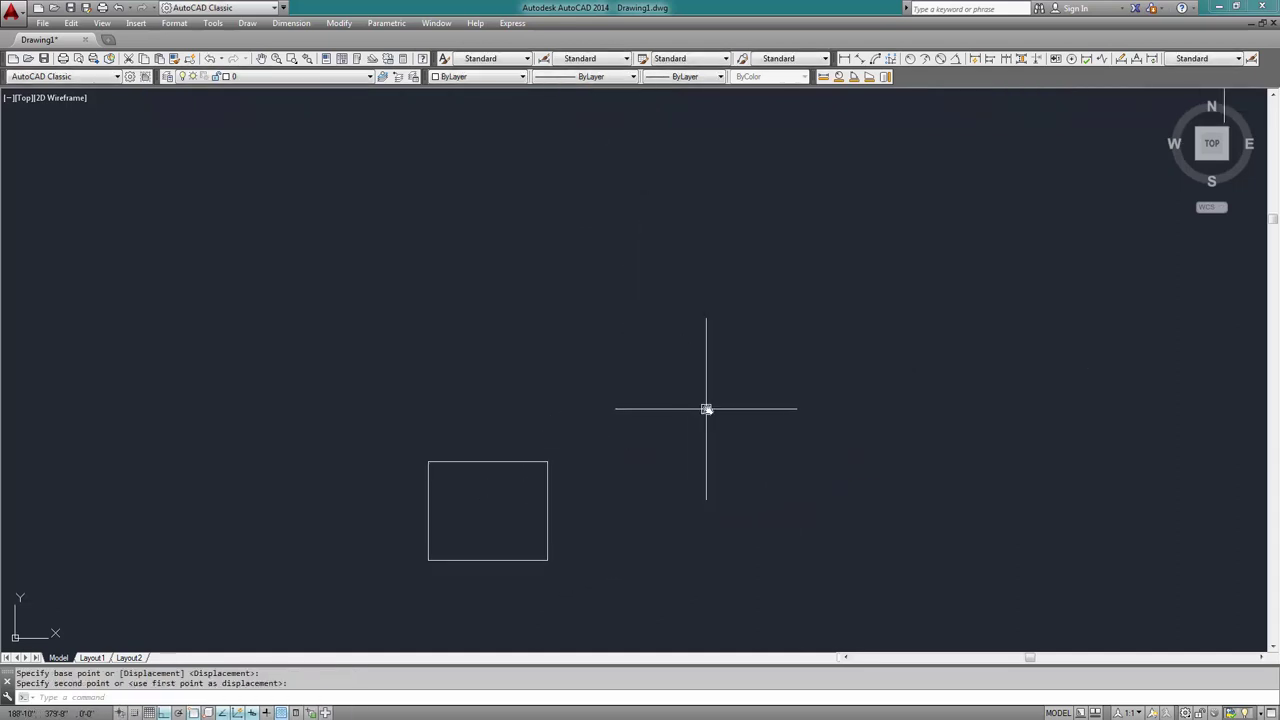
middle_click_drag(708, 406, 765, 340)
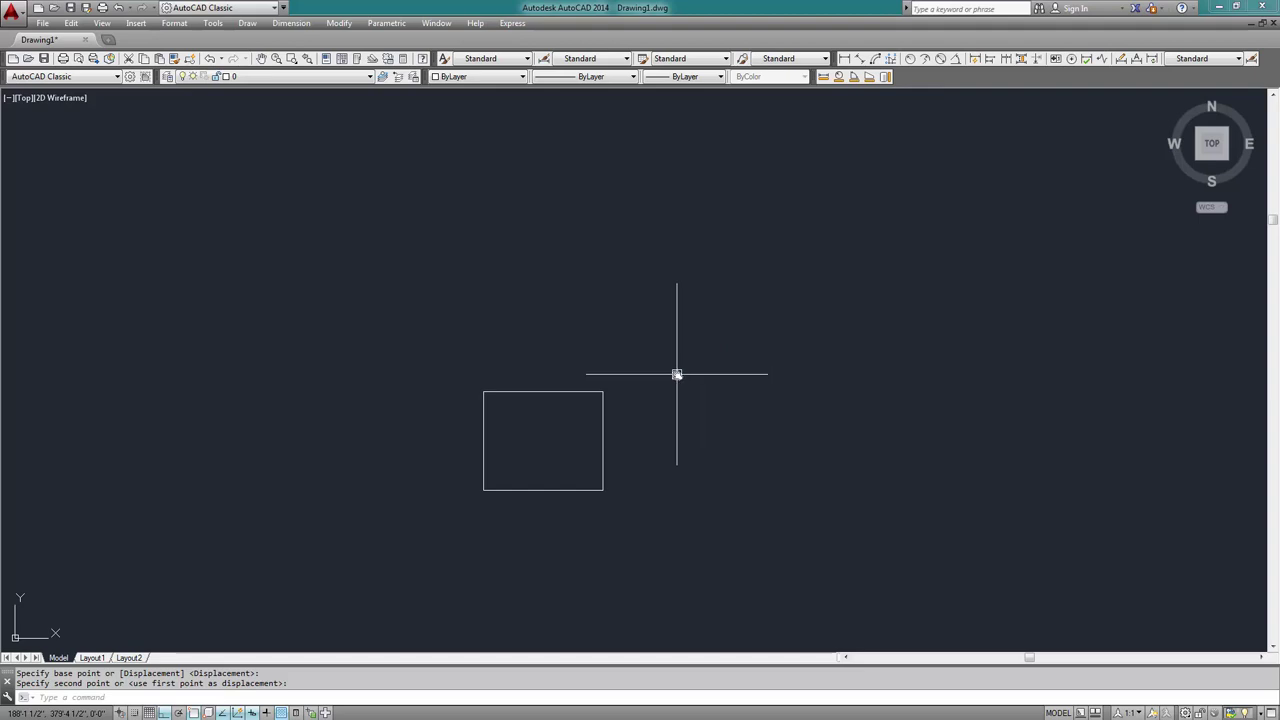
type("o")
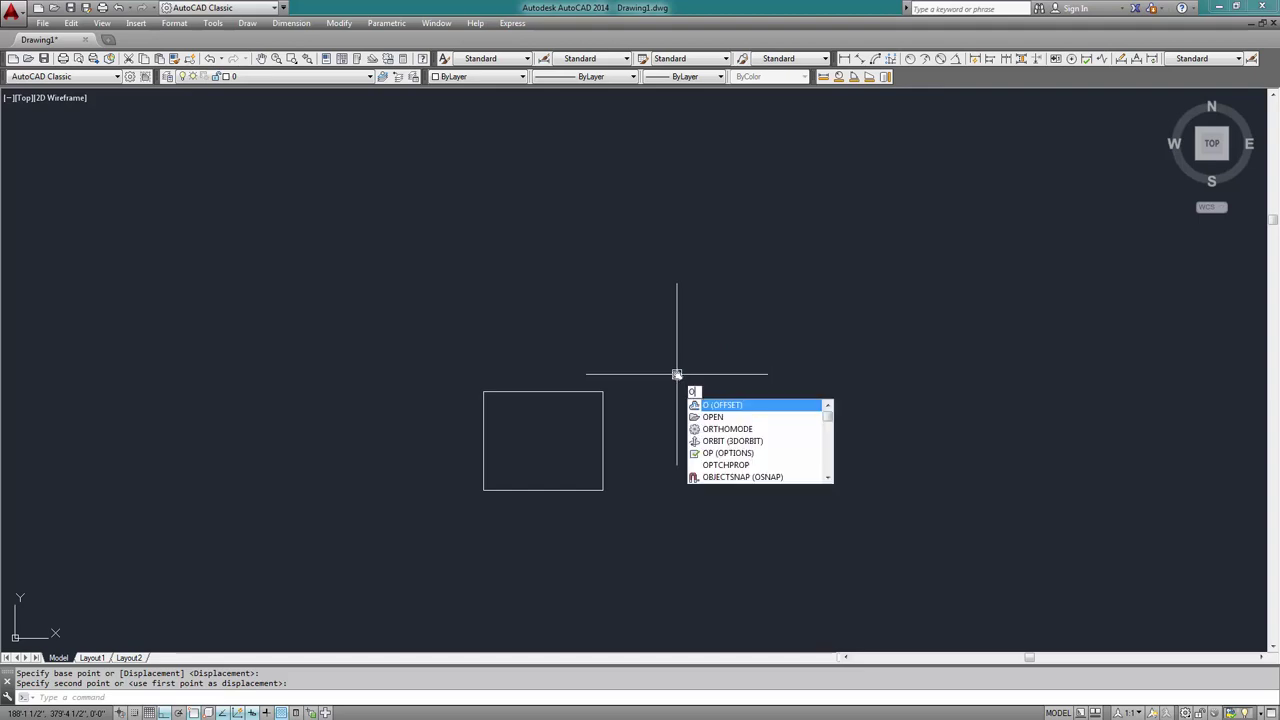
left_click(742, 406)
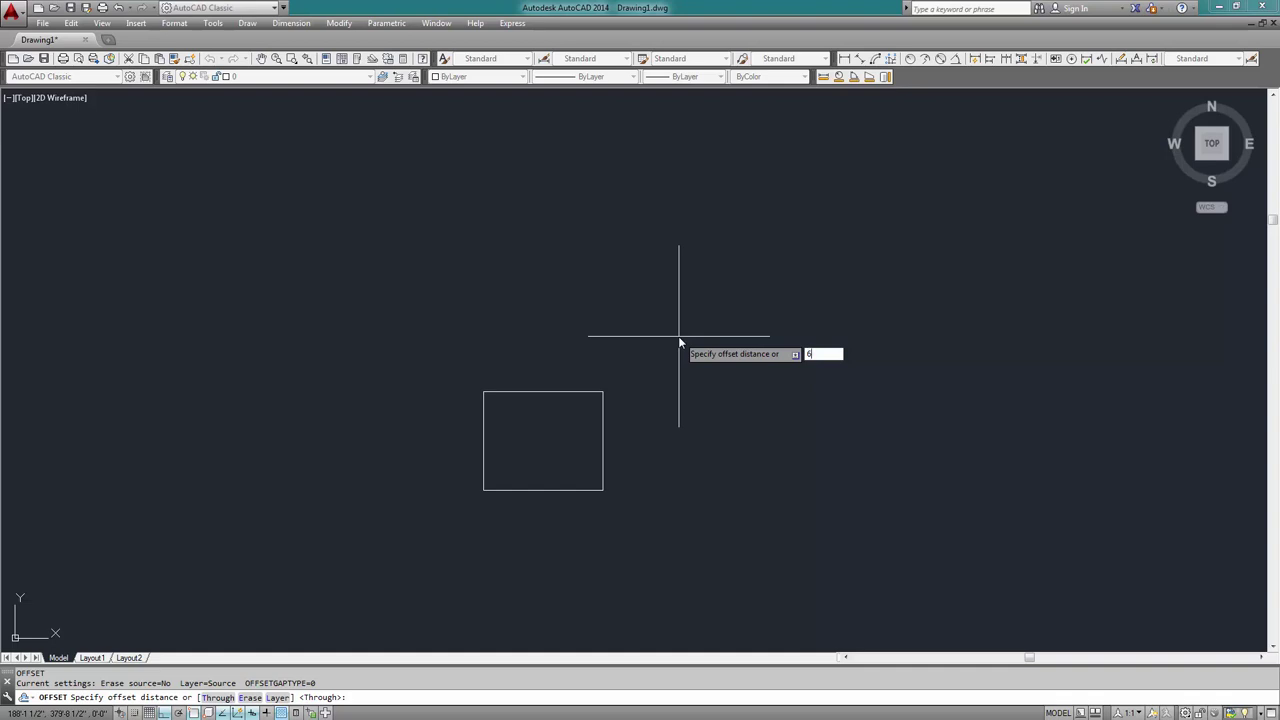
Offset the small rectangle outward by 6 three times, each from the newest outer rectangle
key("Return")
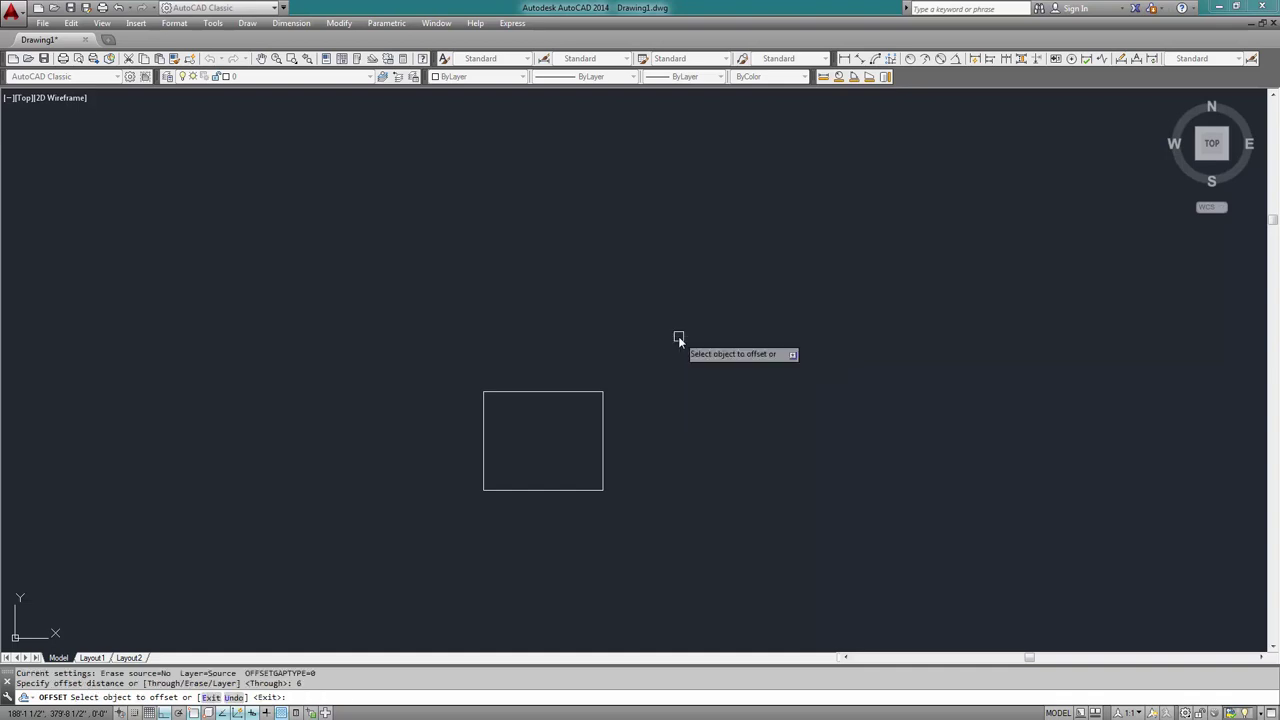
left_click(602, 407)
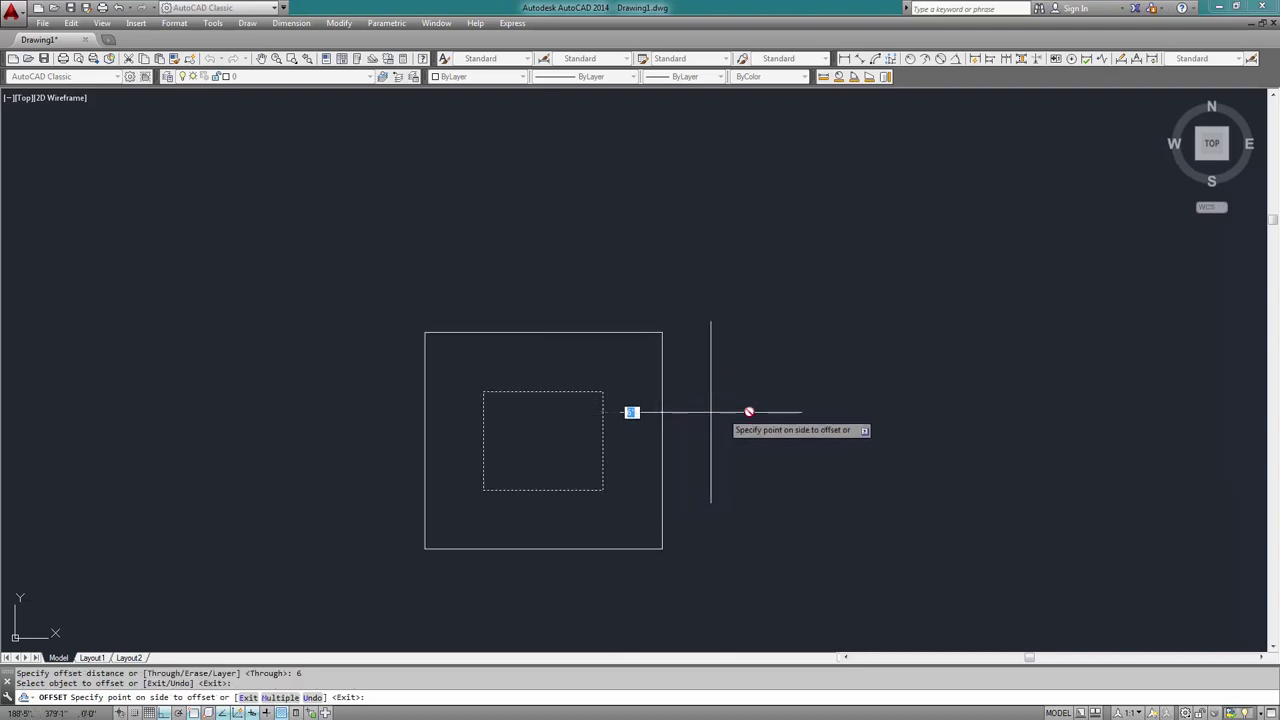
left_click(953, 407)
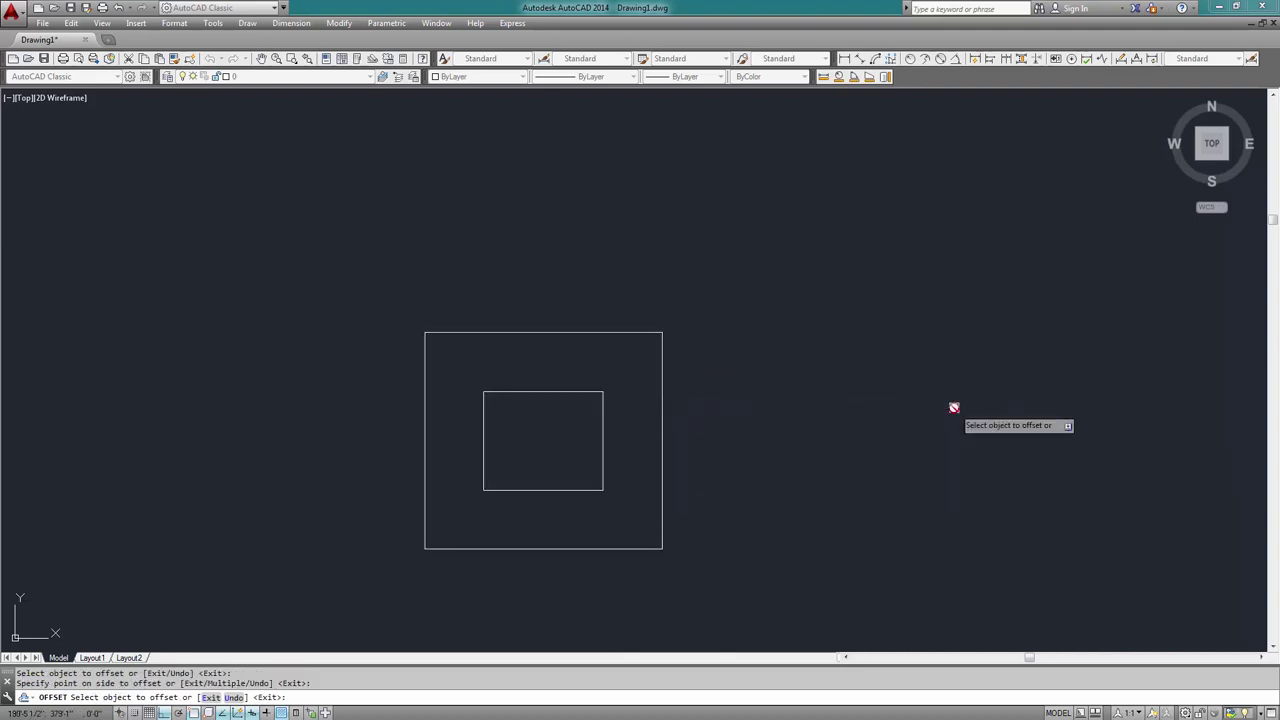
left_click(661, 333)
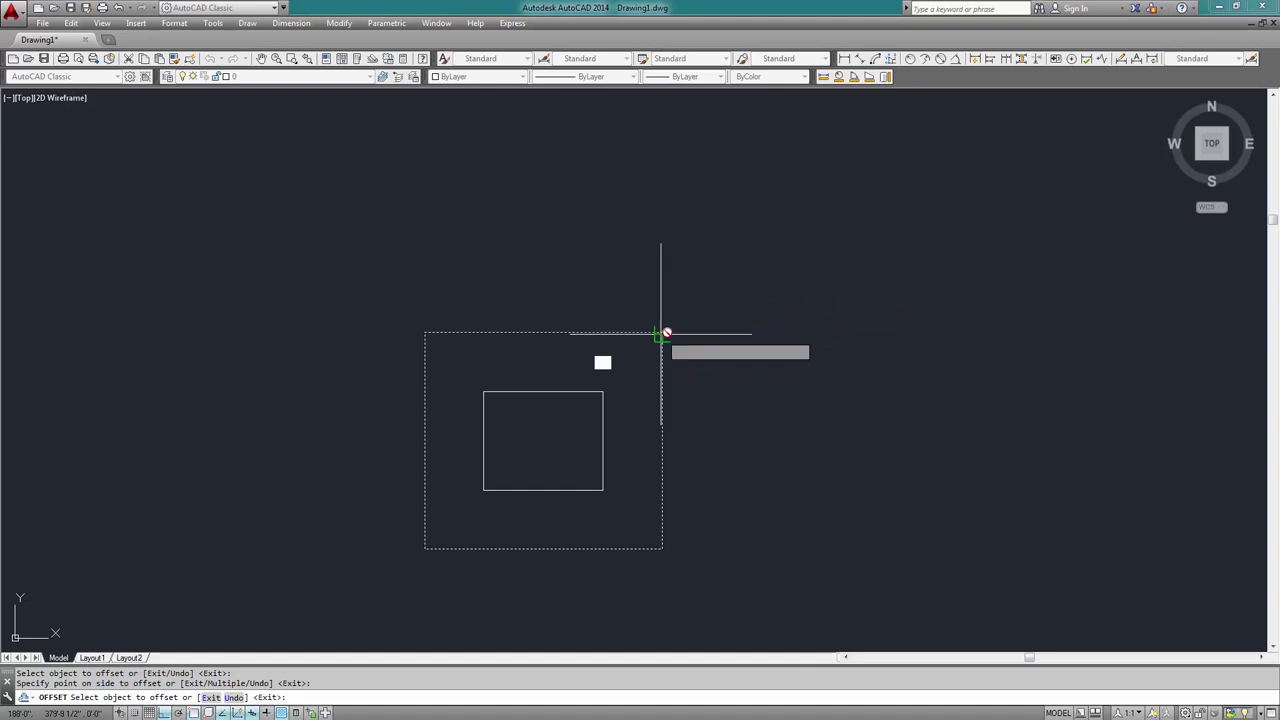
left_click(800, 316)
left_click(725, 277)
left_click(855, 242)
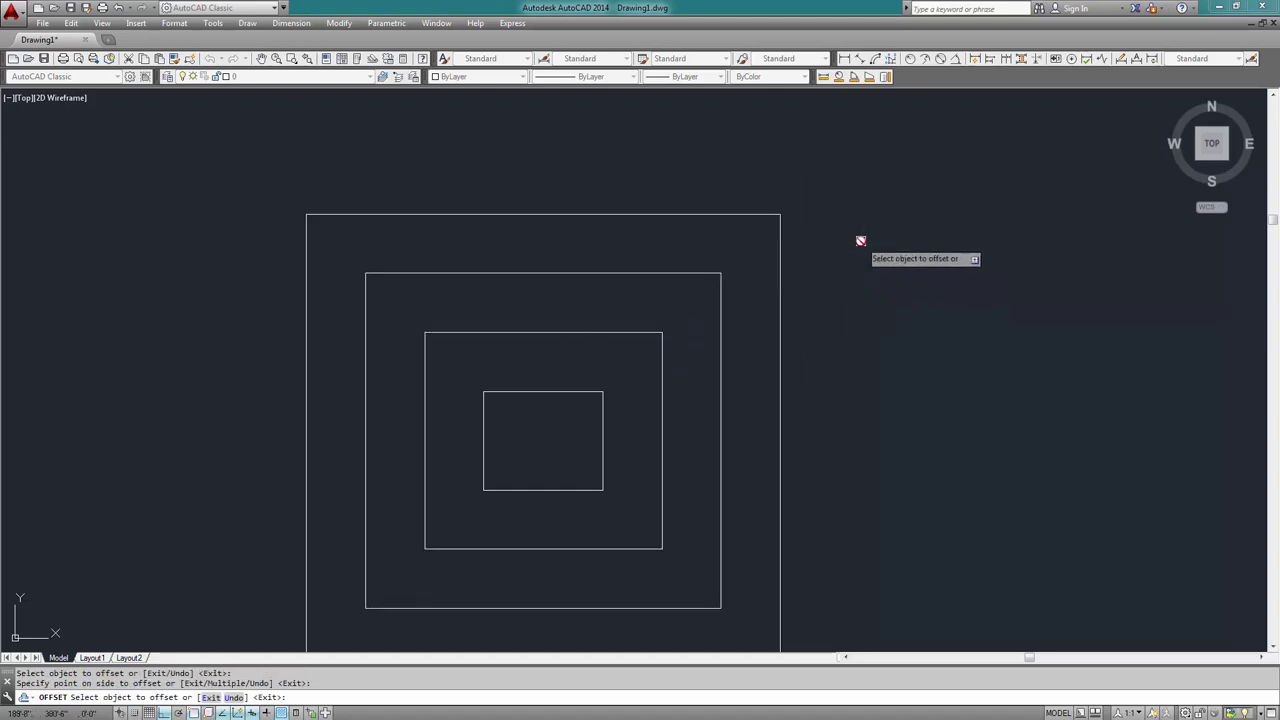
scroll(830, 275, "down", 2)
mouse_move(829, 346)
middle_mouse_down()
mouse_move(743, 363)
mouse_move(754, 360)
middle_mouse_up()
scroll(757, 337, "up", 3)
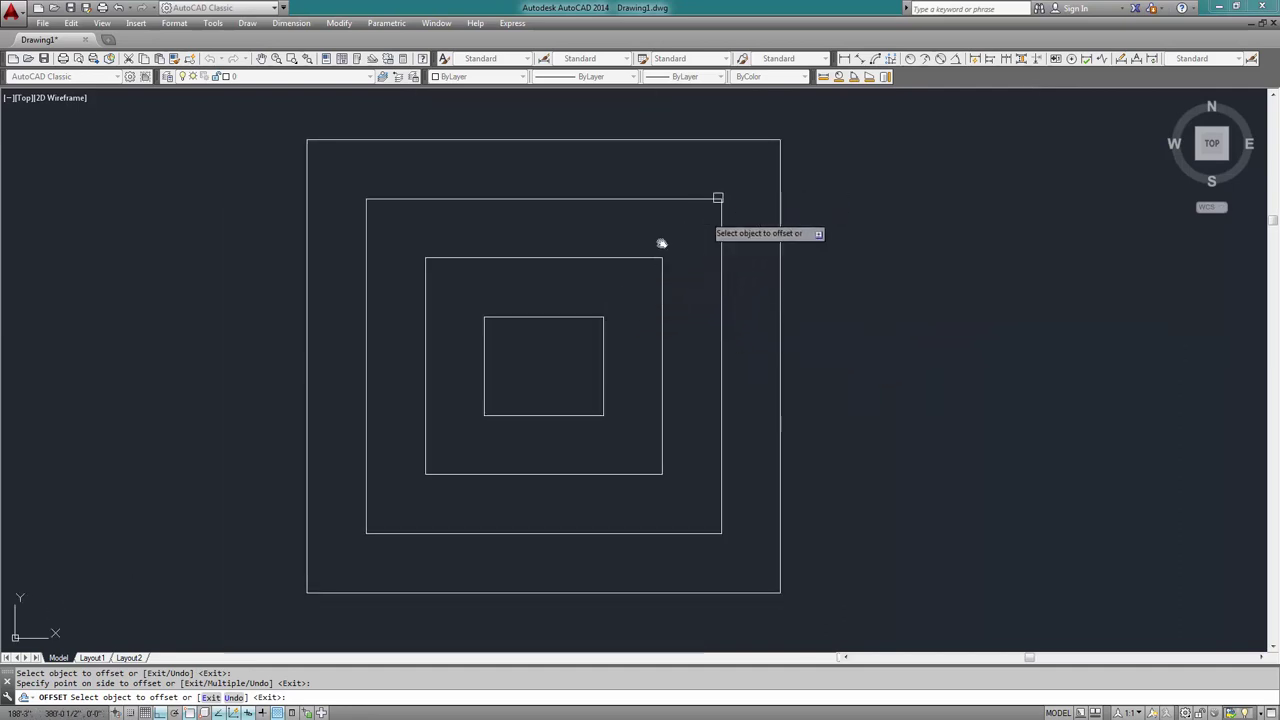
middle_click_drag(614, 365, 619, 381)
scroll(605, 366, "up", 2)
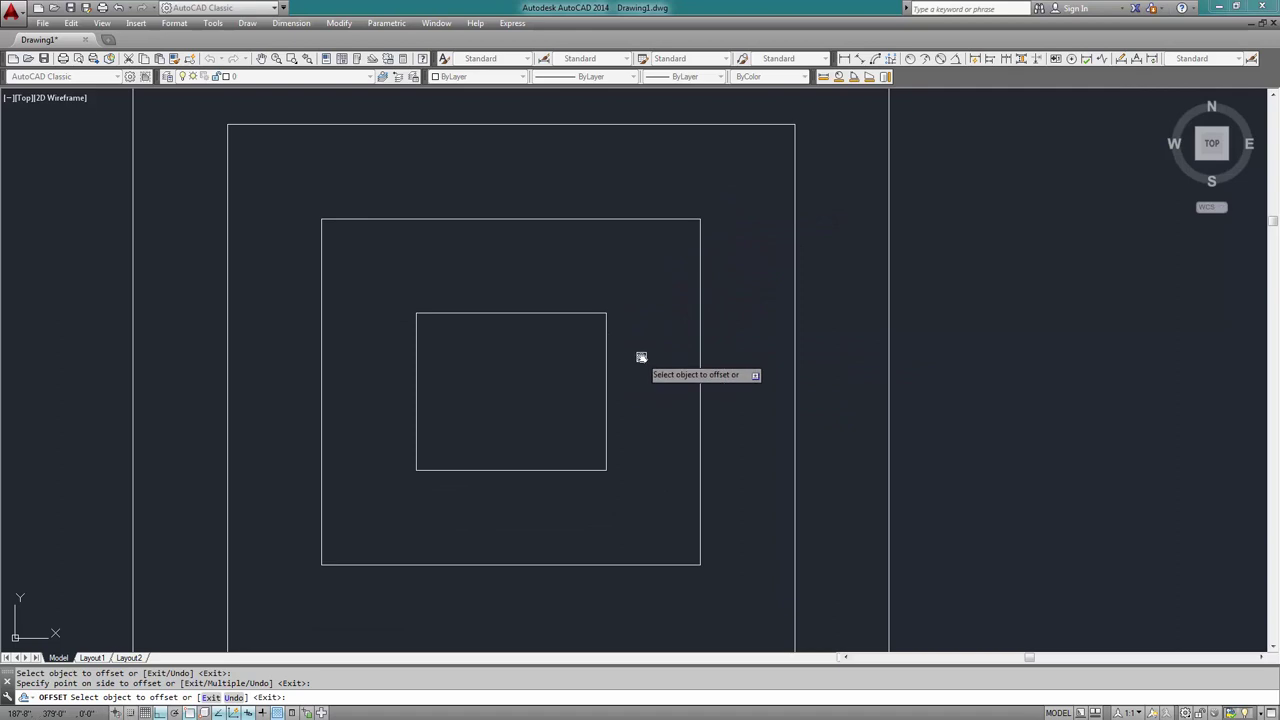
key("Return")
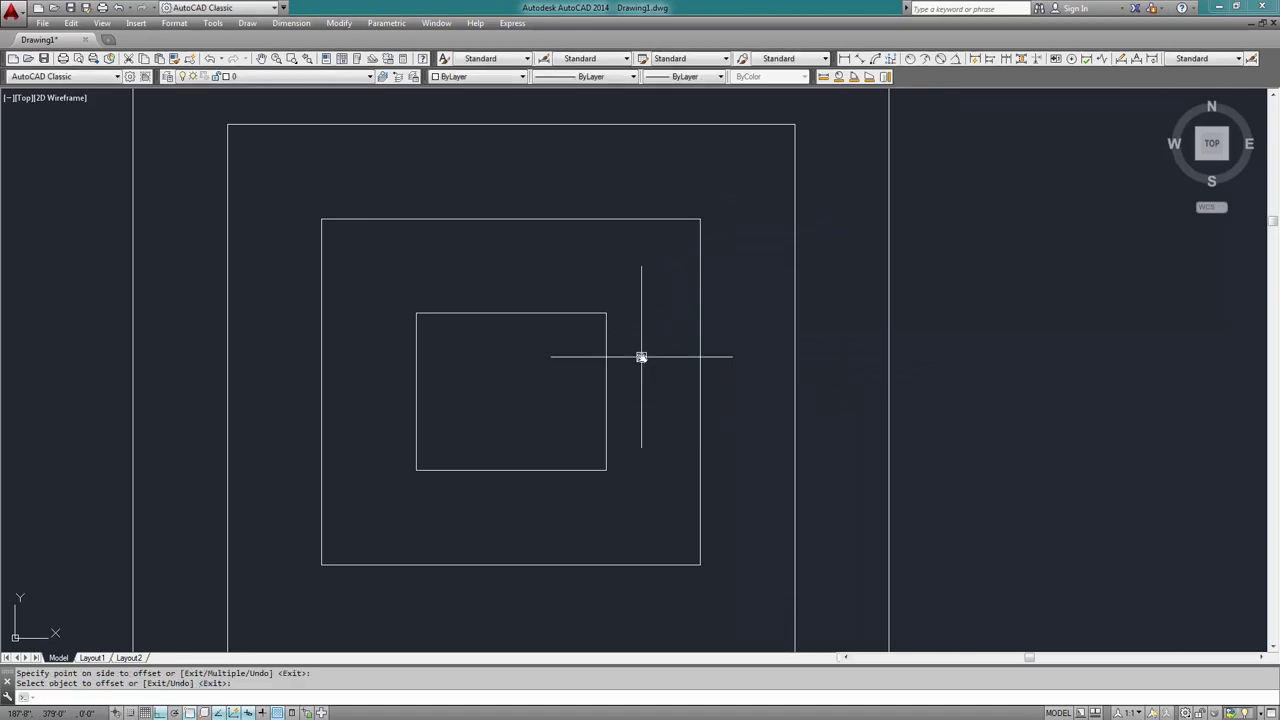
key("Escape")
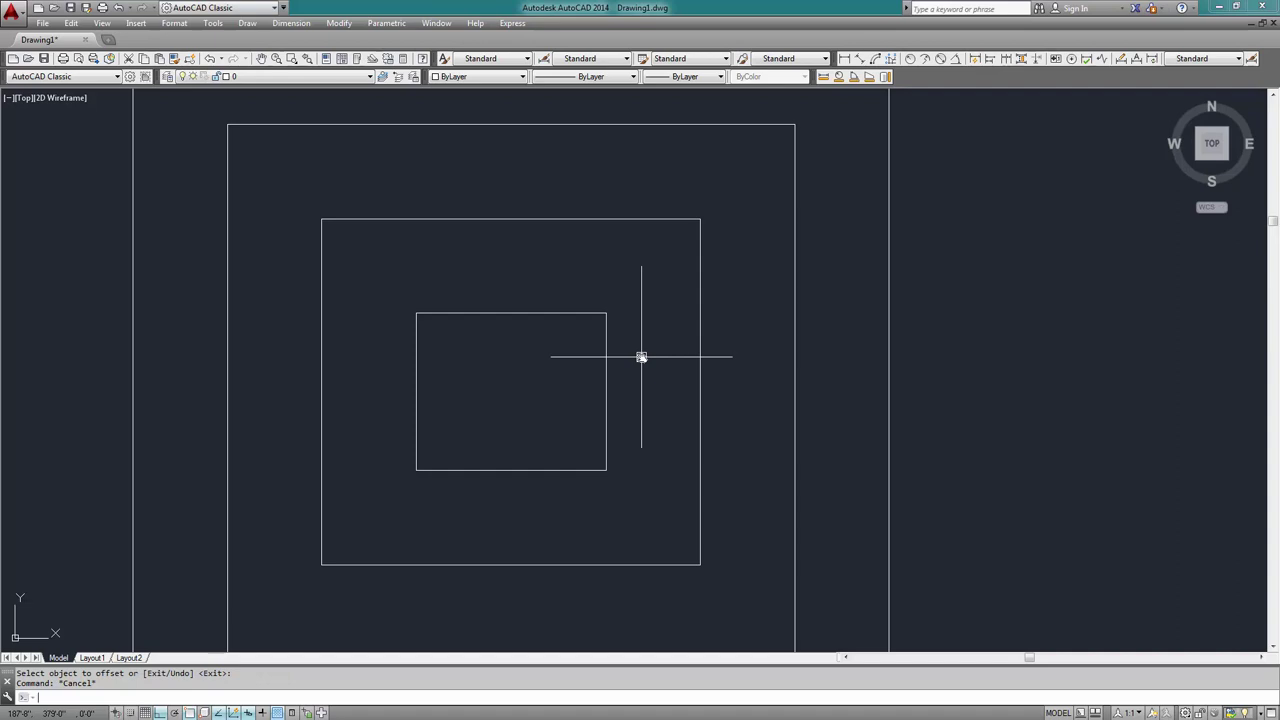
Restart Offset at distance 2 and offset the small and next rectangles outward
key("Return")
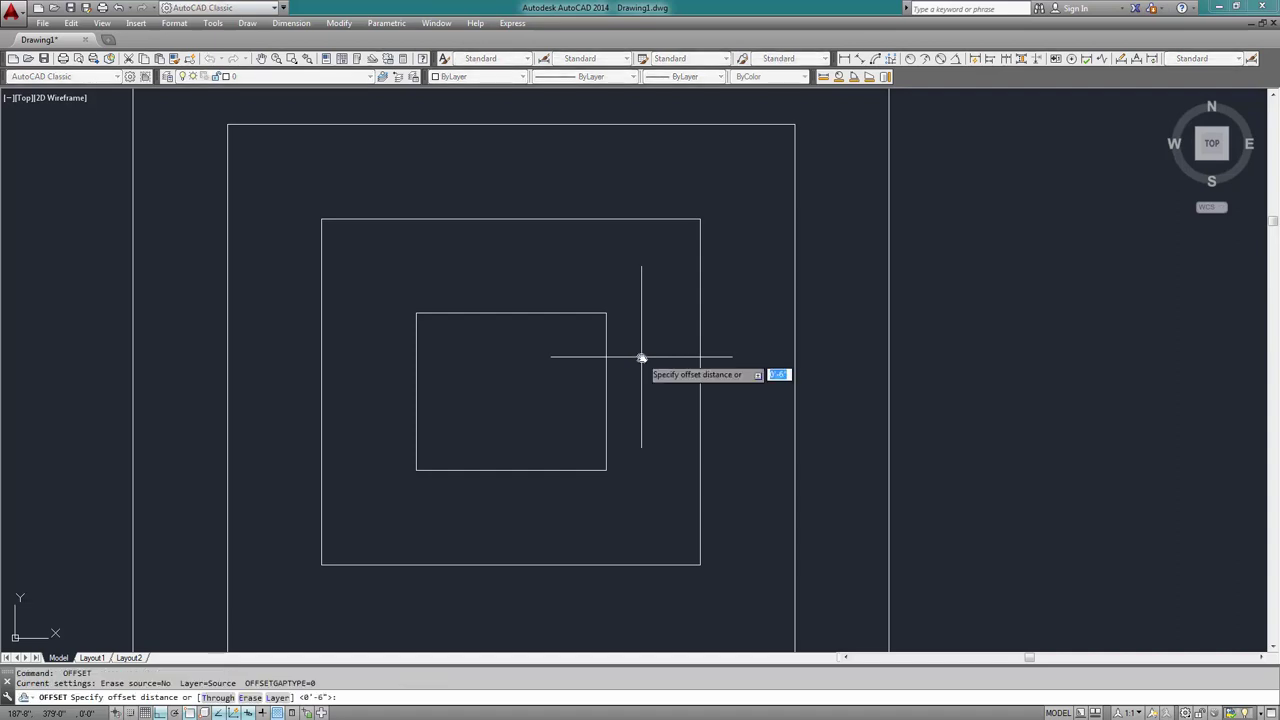
key("Escape")
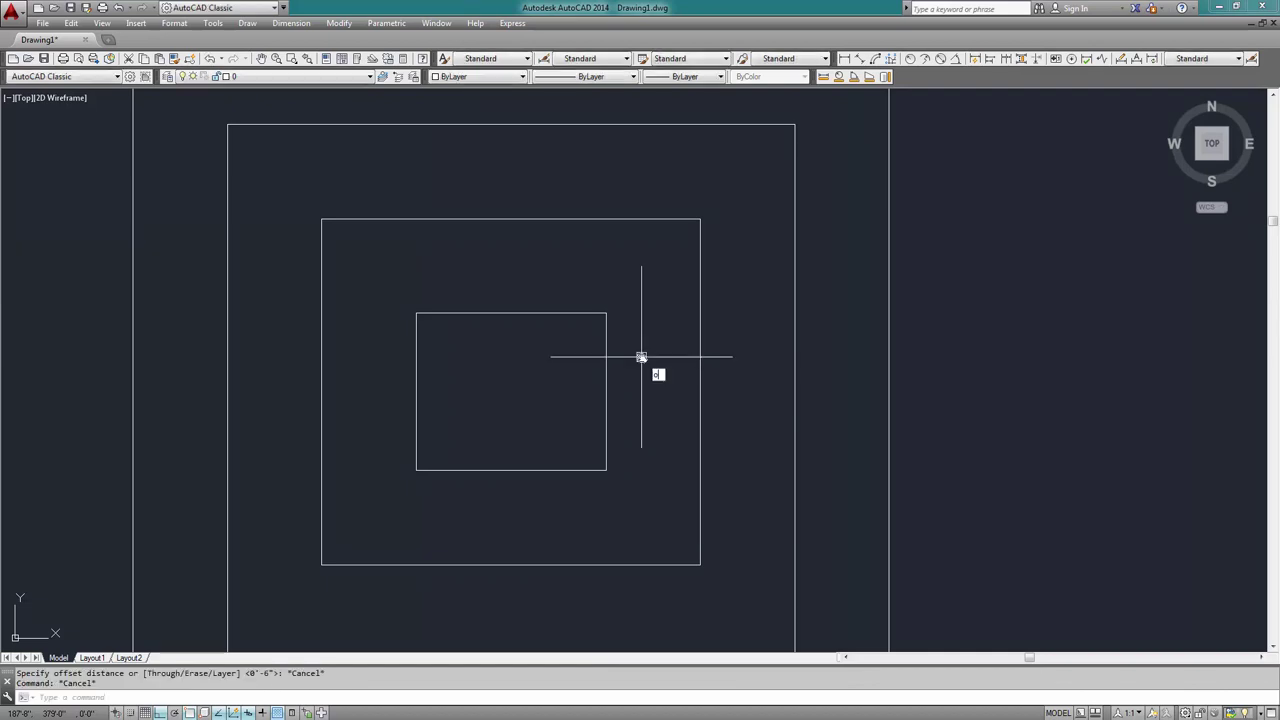
key("Return")
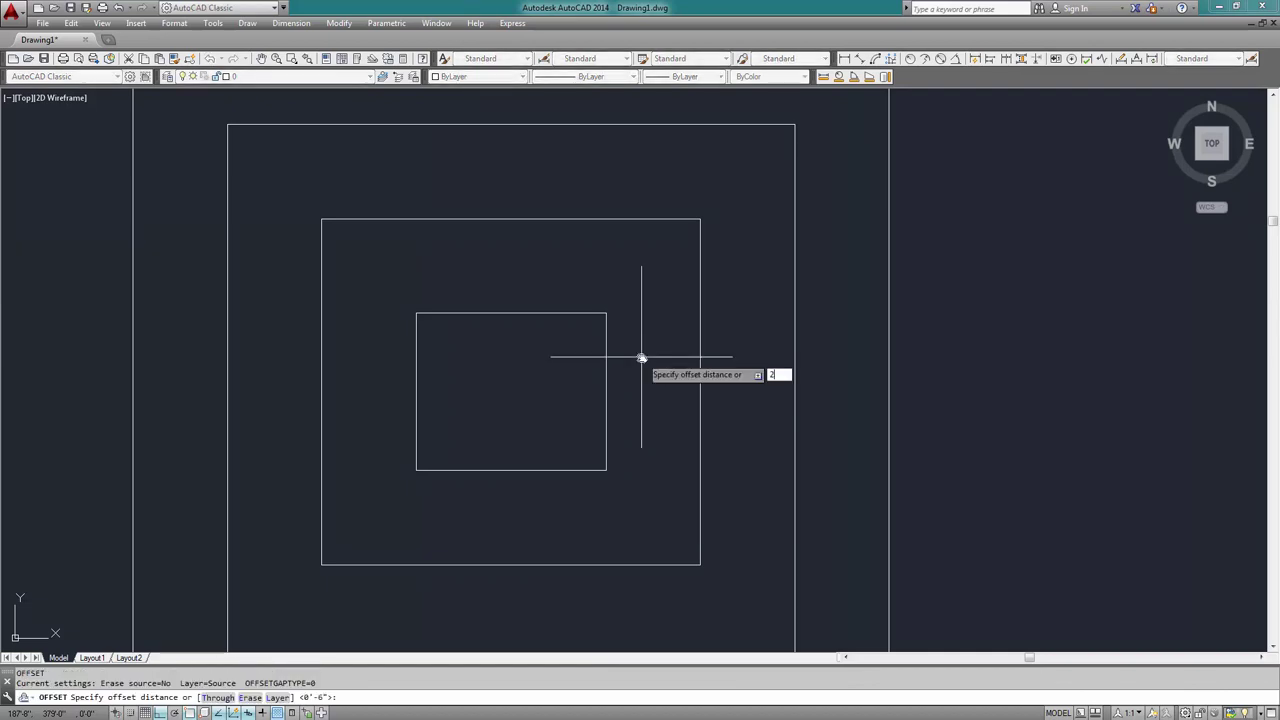
key("Return")
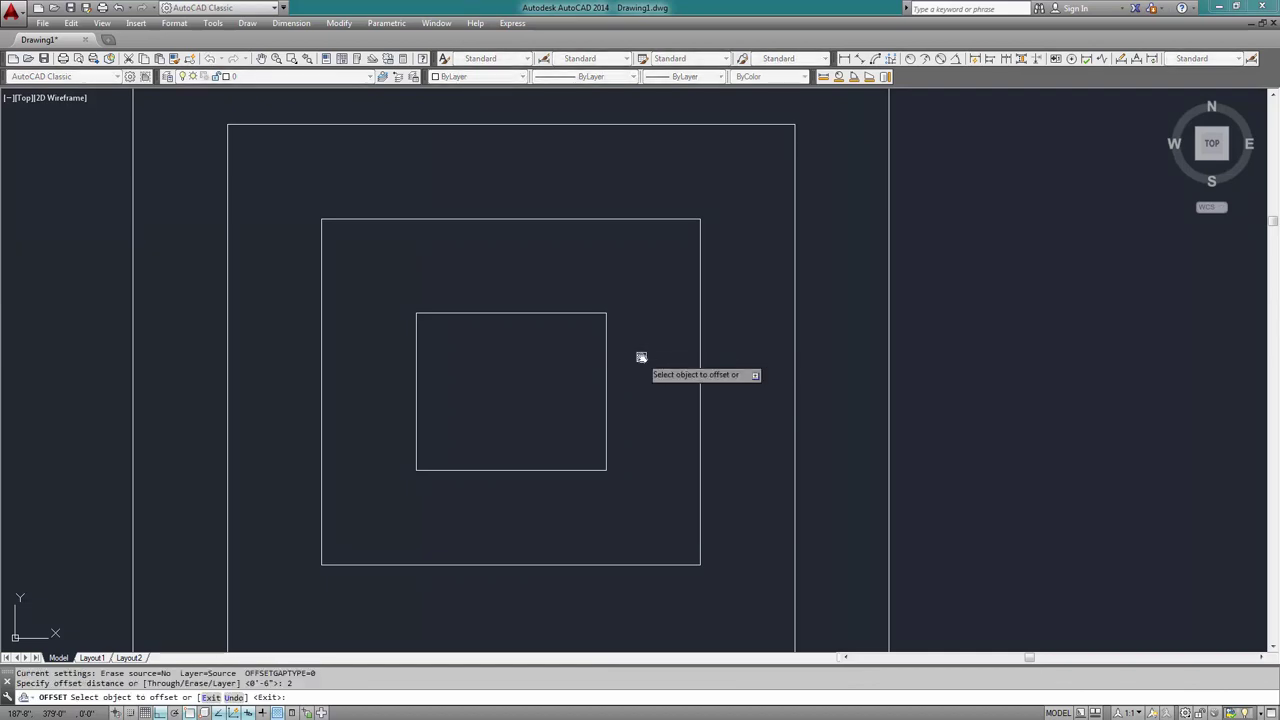
left_click(604, 316)
left_click(640, 277)
left_click(701, 219)
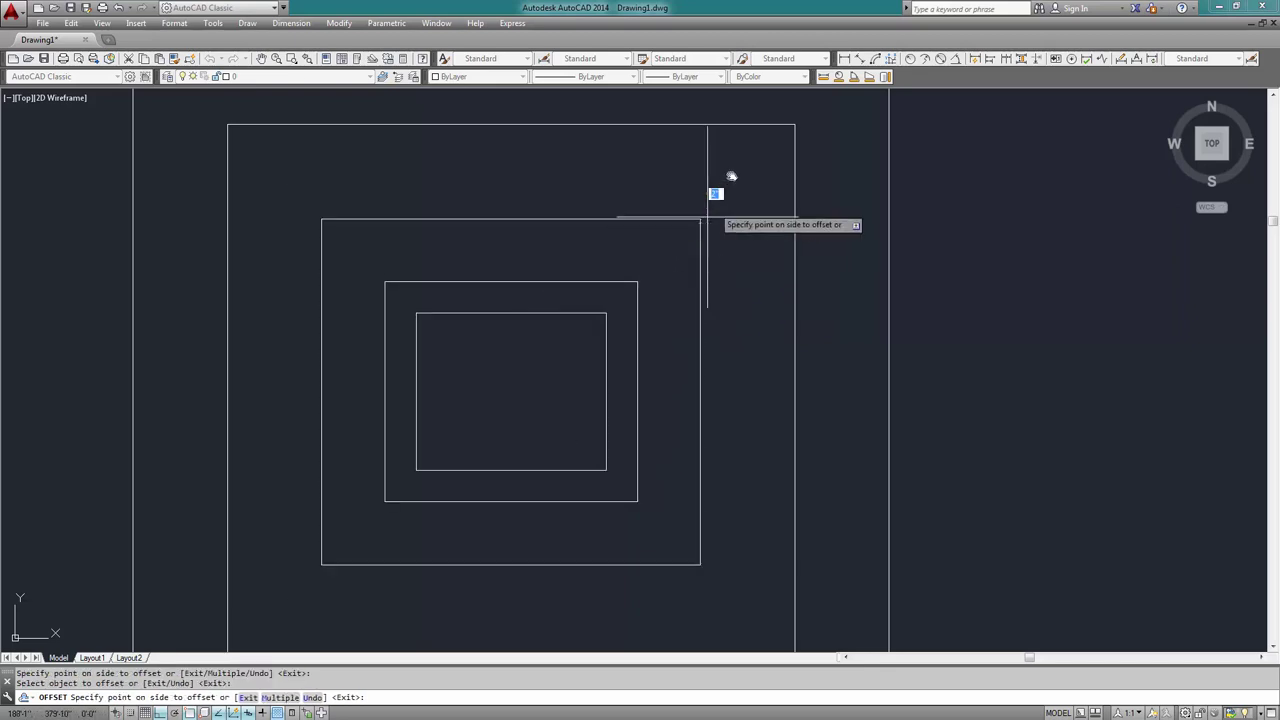
left_click(724, 199)
Offset two more outer rectangles by 2, then cancel Offset
middle_click_drag(701, 255, 550, 400)
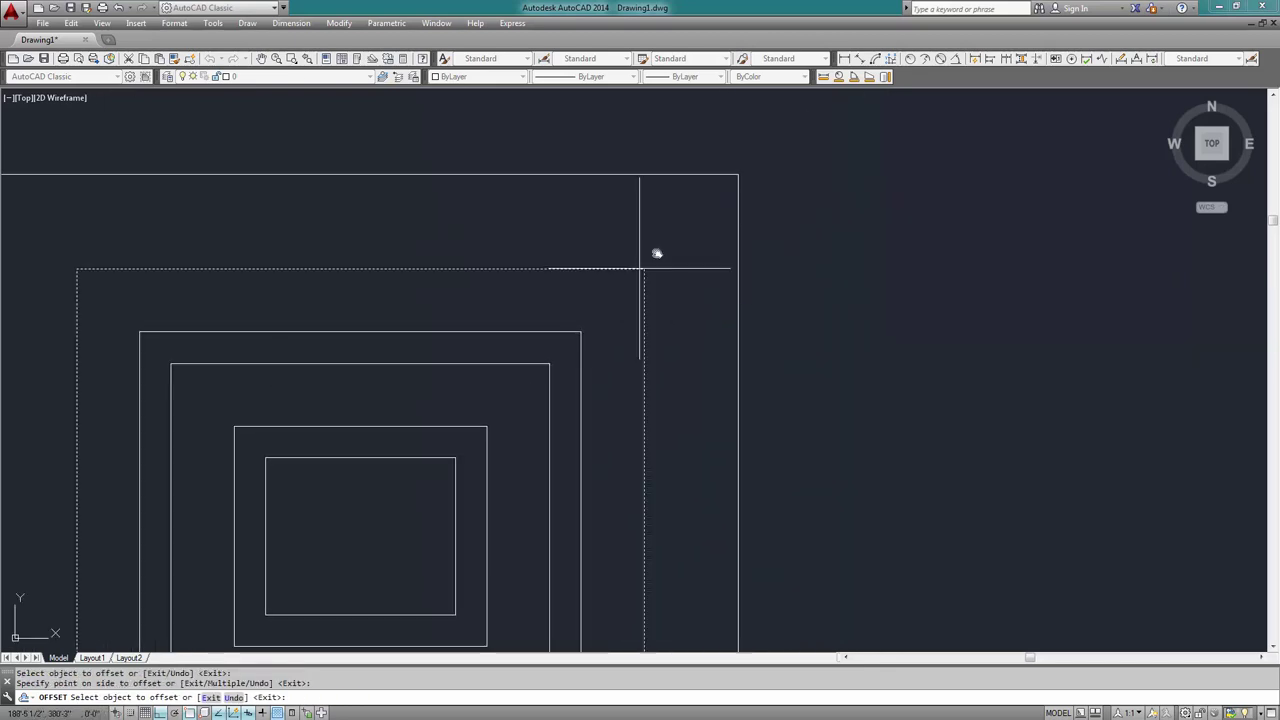
left_click(642, 268)
left_click(700, 225)
left_click(738, 176)
left_click(789, 149)
scroll(792, 231, "down", 3)
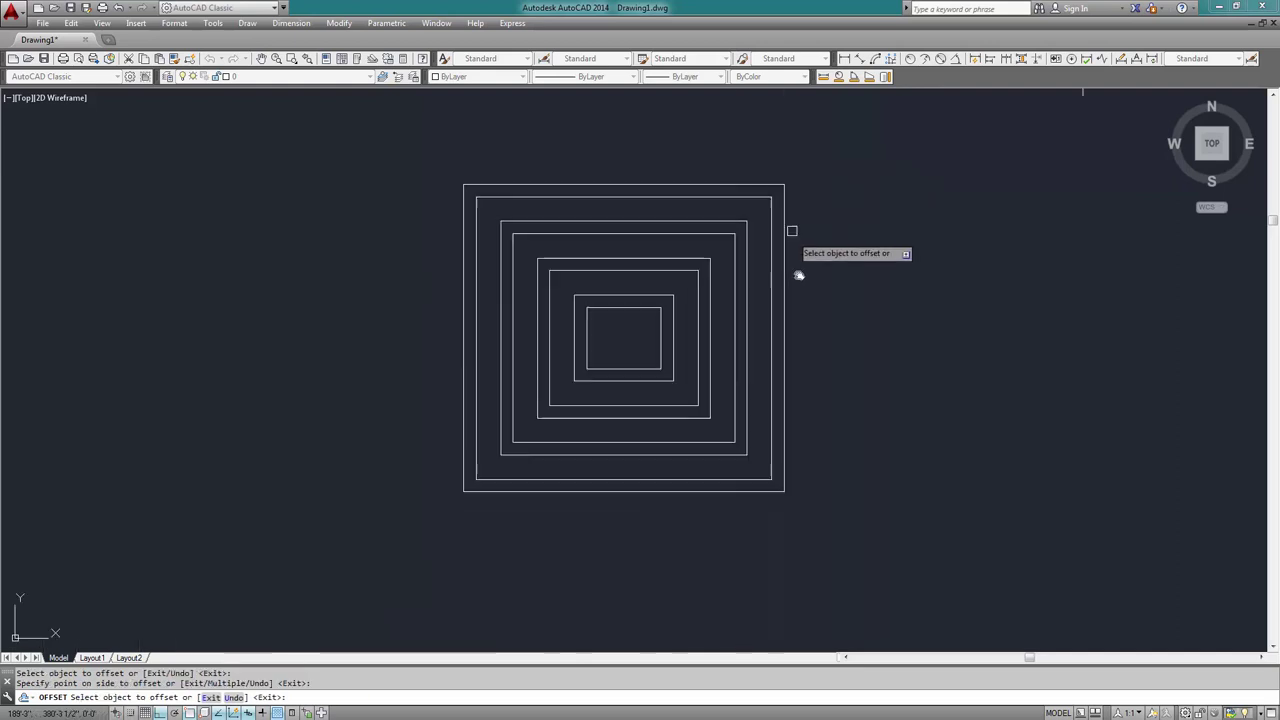
scroll(792, 231, "down", 3)
key("Escape")
middle_click_drag(506, 409, 512, 465)
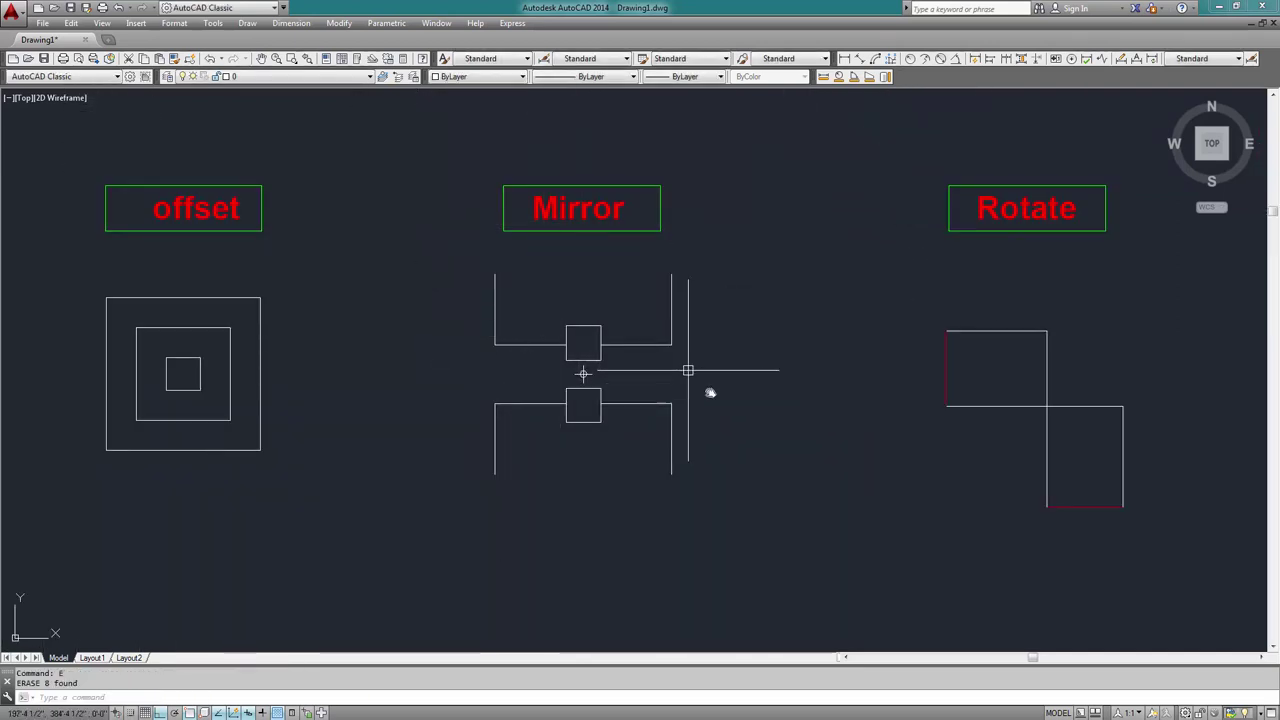
Frame the Mirror example and select its lower square-and-bracket shape
scroll(600, 420, "up", 2)
middle_click_drag(531, 480, 515, 497)
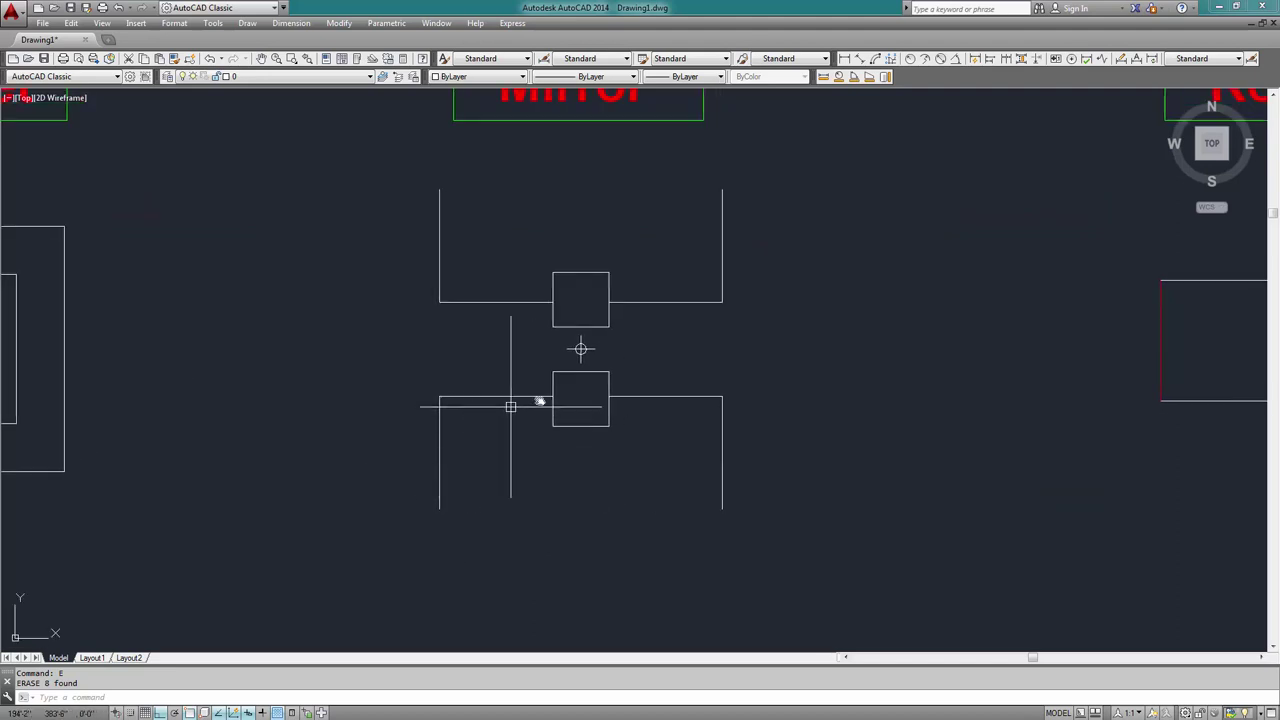
scroll(578, 428, "up", 2)
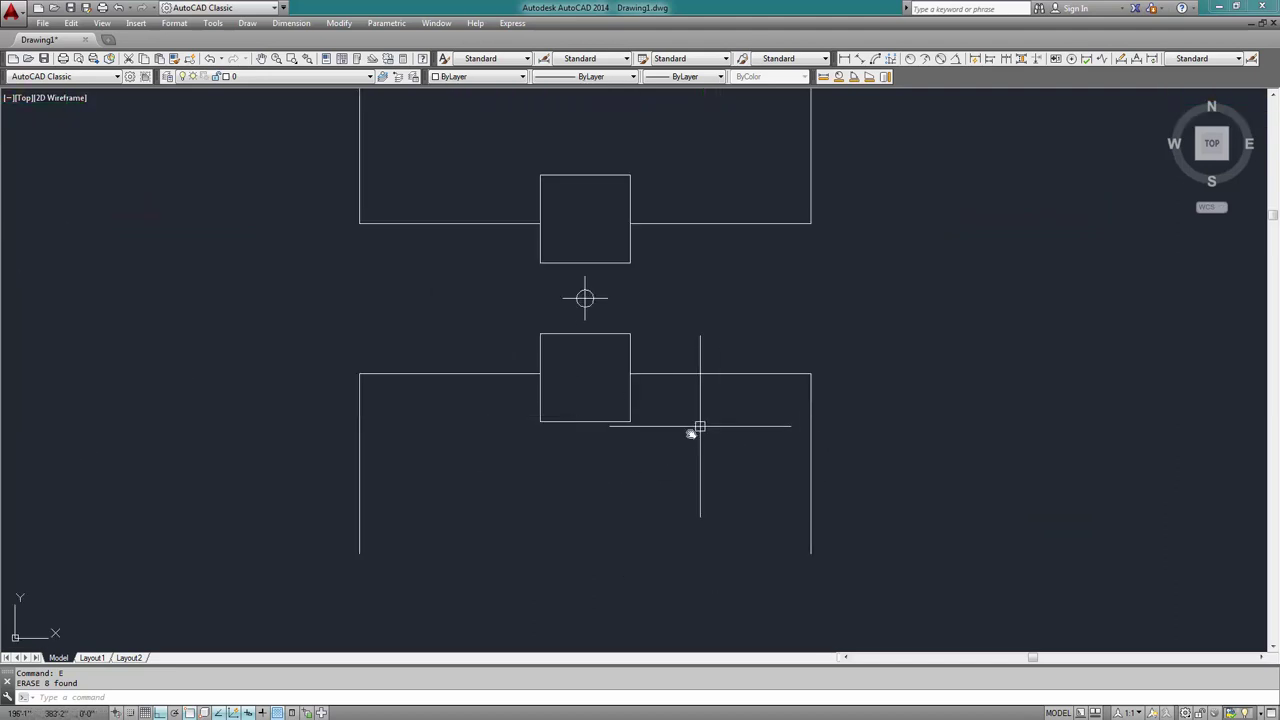
middle_click_drag(589, 296, 580, 419)
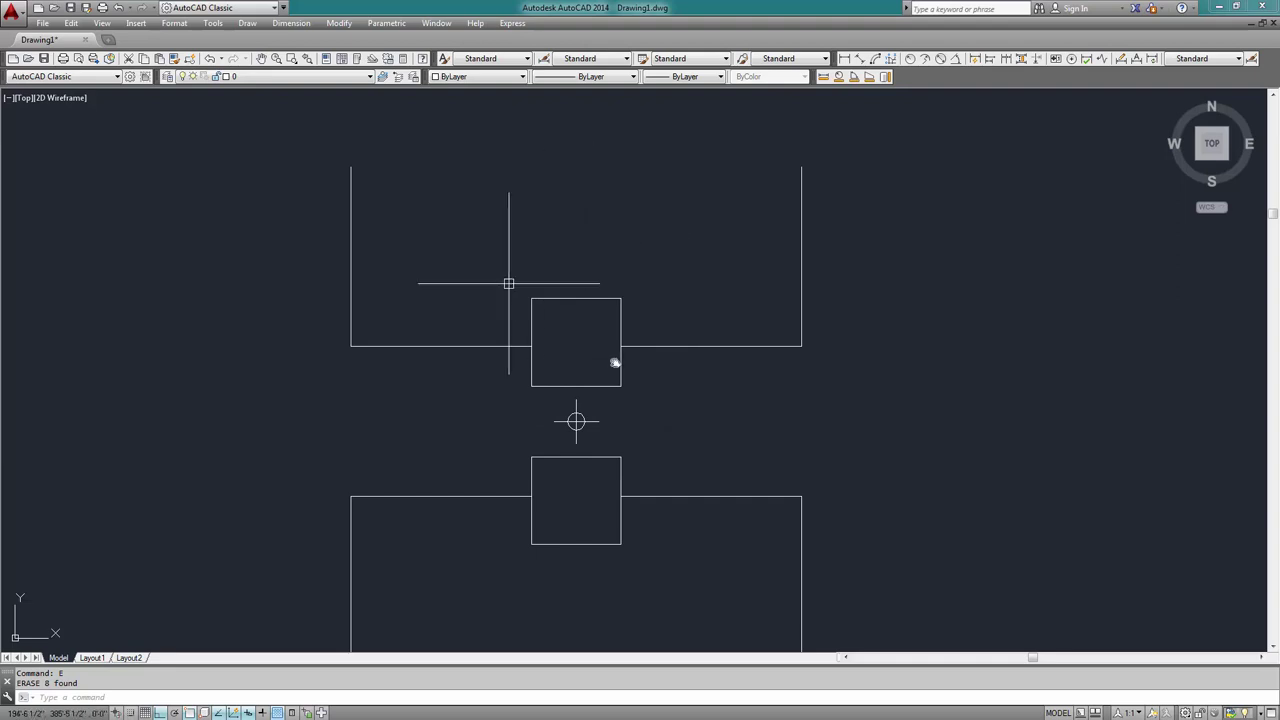
scroll(614, 362, "down", 2)
mouse_move(668, 540)
middle_mouse_down()
mouse_move(651, 534)
mouse_move(643, 480)
mouse_move(686, 449)
mouse_move(650, 438)
middle_mouse_up()
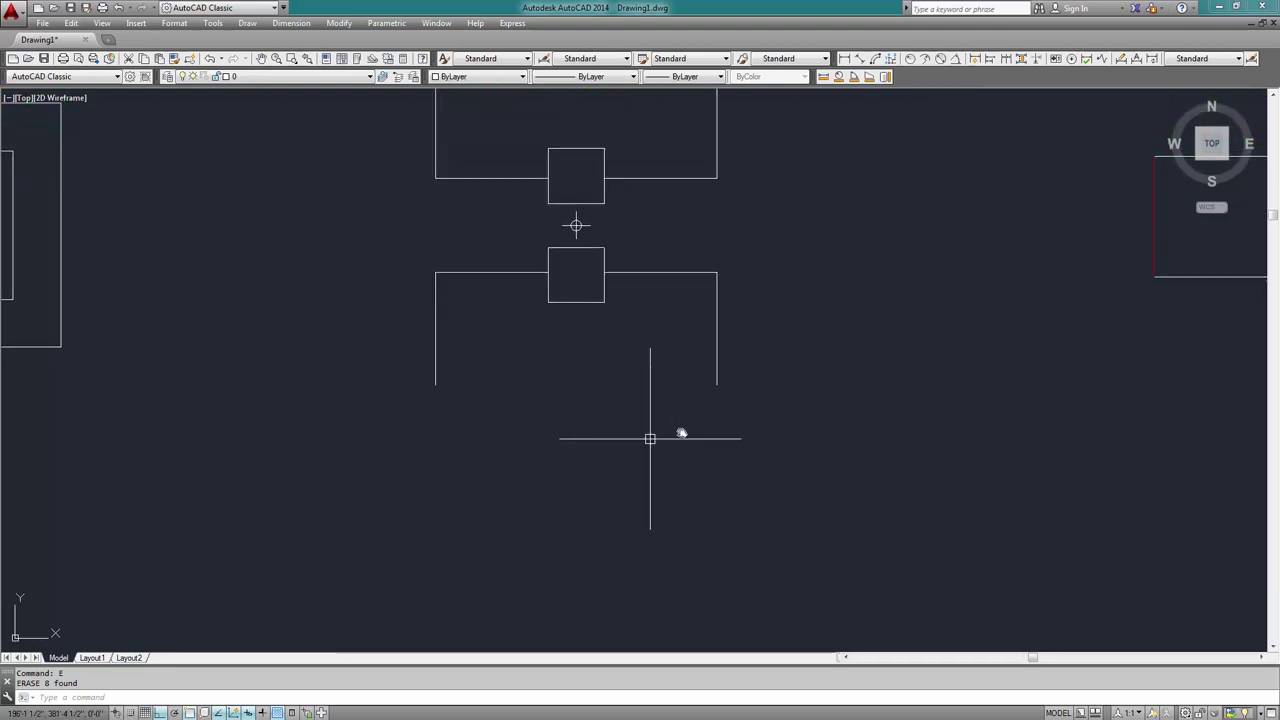
left_click(776, 456)
left_click(313, 260)
Copy the square-and-bracket shape to a spot below the original
type("Co")
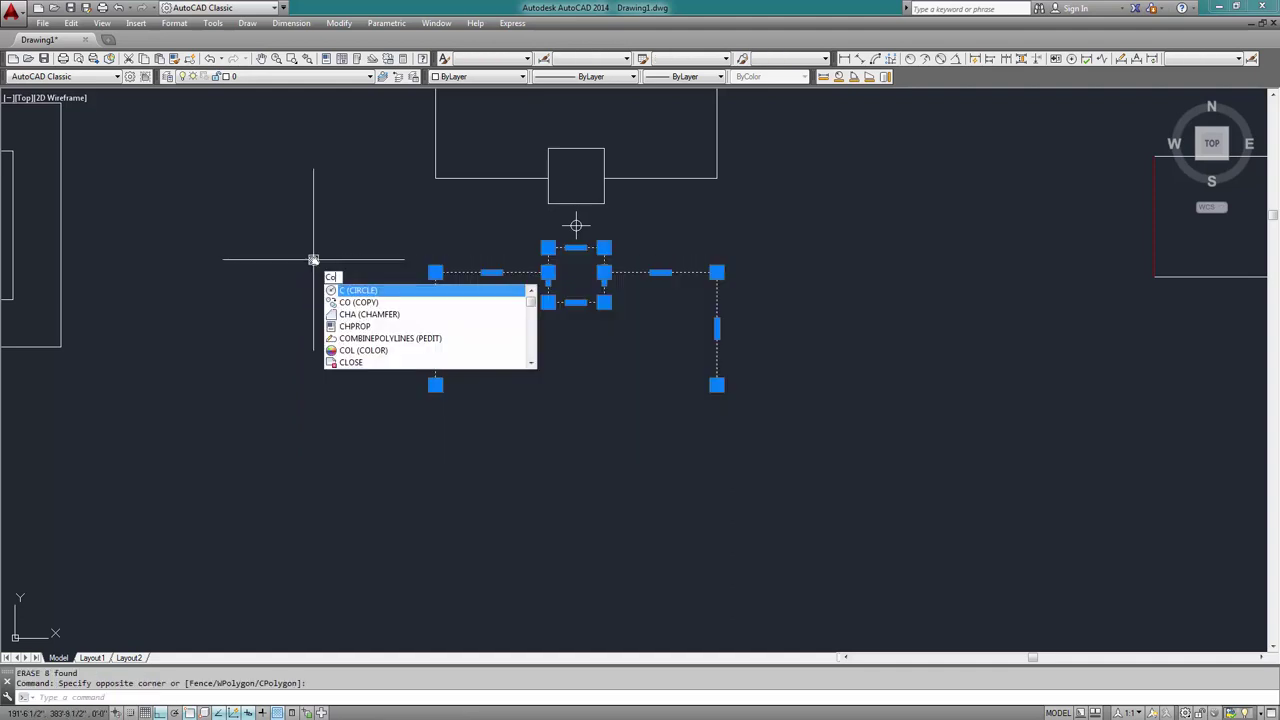
key("Return")
middle_click_drag(603, 498, 586, 409)
left_click(572, 385)
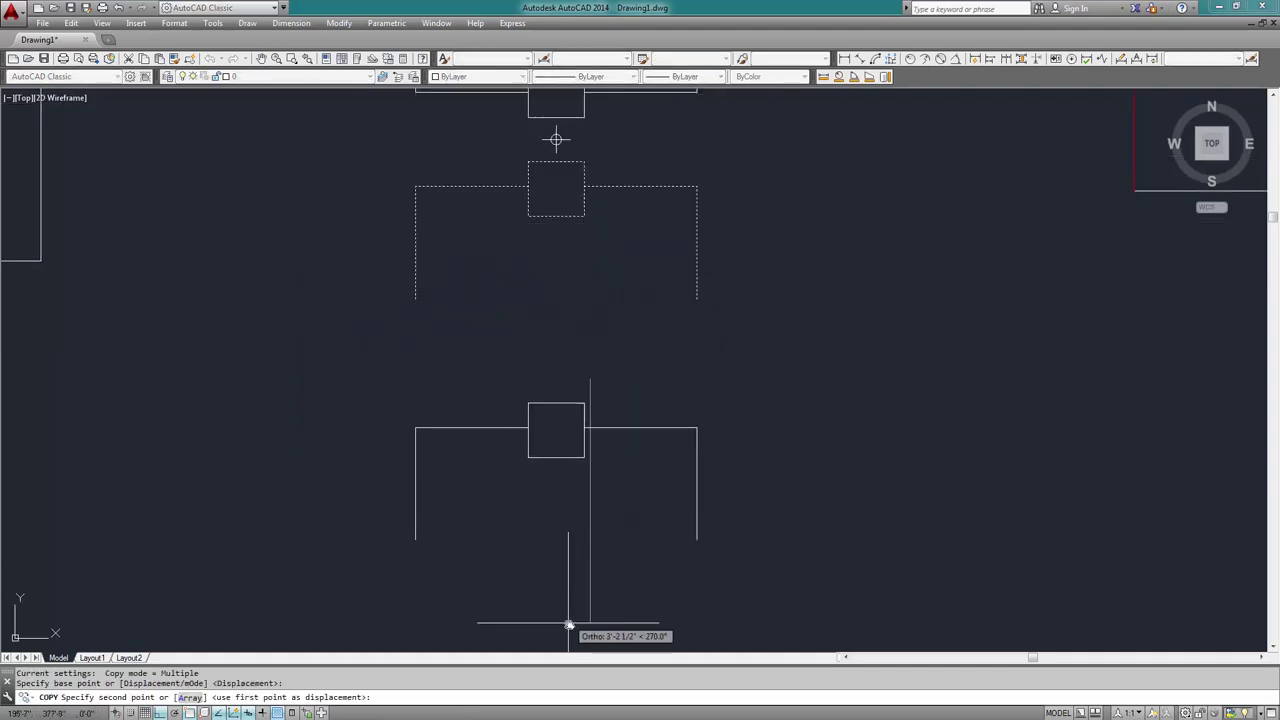
left_click(568, 625)
key("Escape")
Move the copied shape further down into its new position
middle_click_drag(622, 530, 643, 437)
left_click(751, 506)
left_click(384, 341)
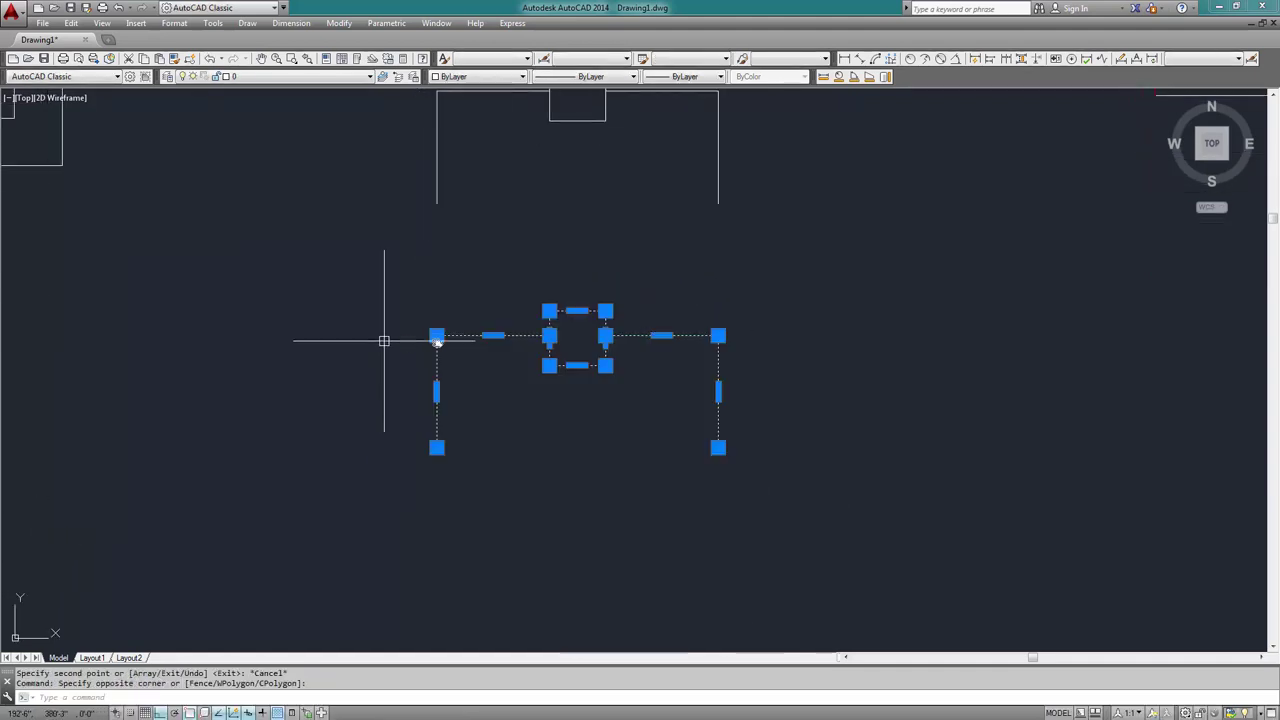
type("m")
key("Return")
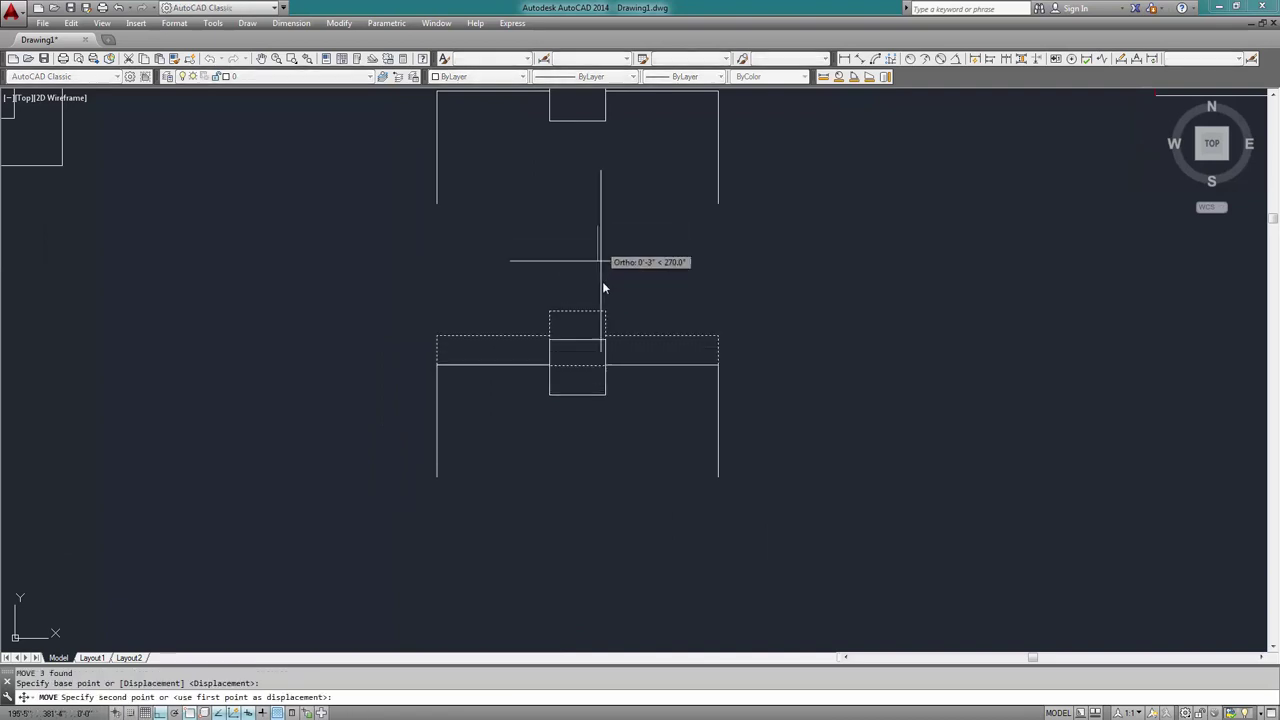
left_click(605, 335)
left_click(614, 414)
middle_click_drag(561, 474, 546, 511)
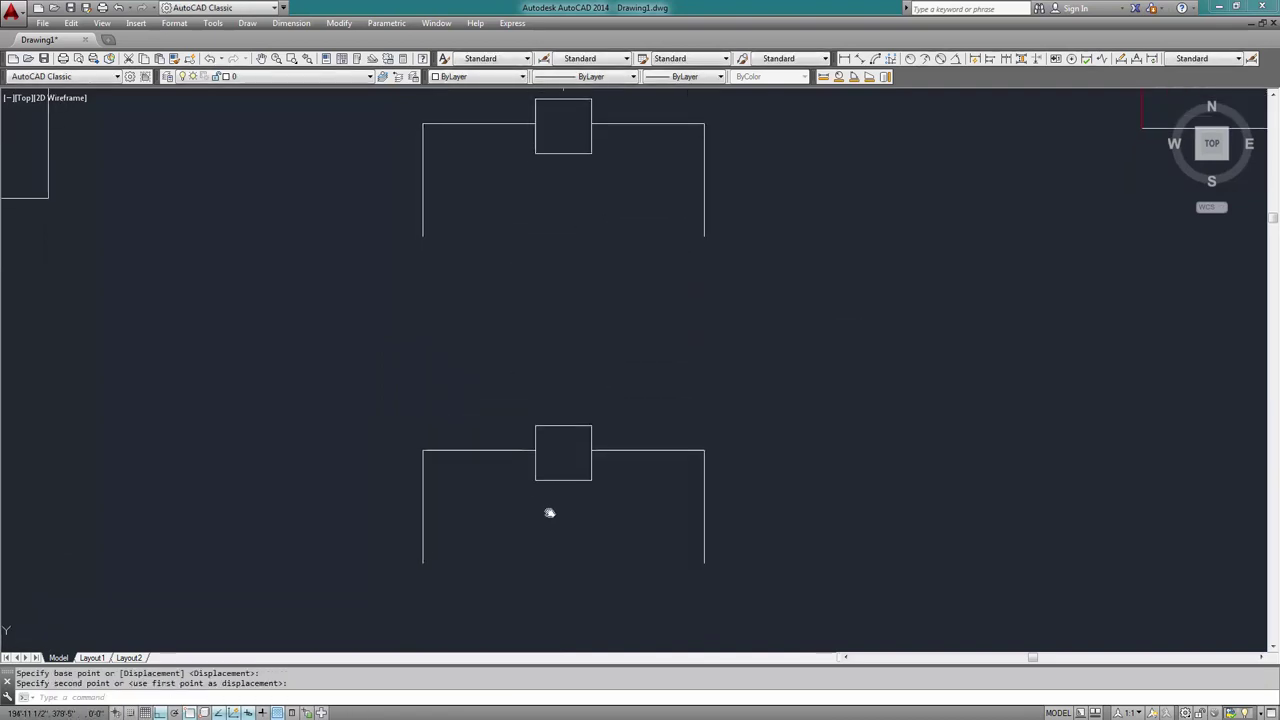
left_click(868, 534)
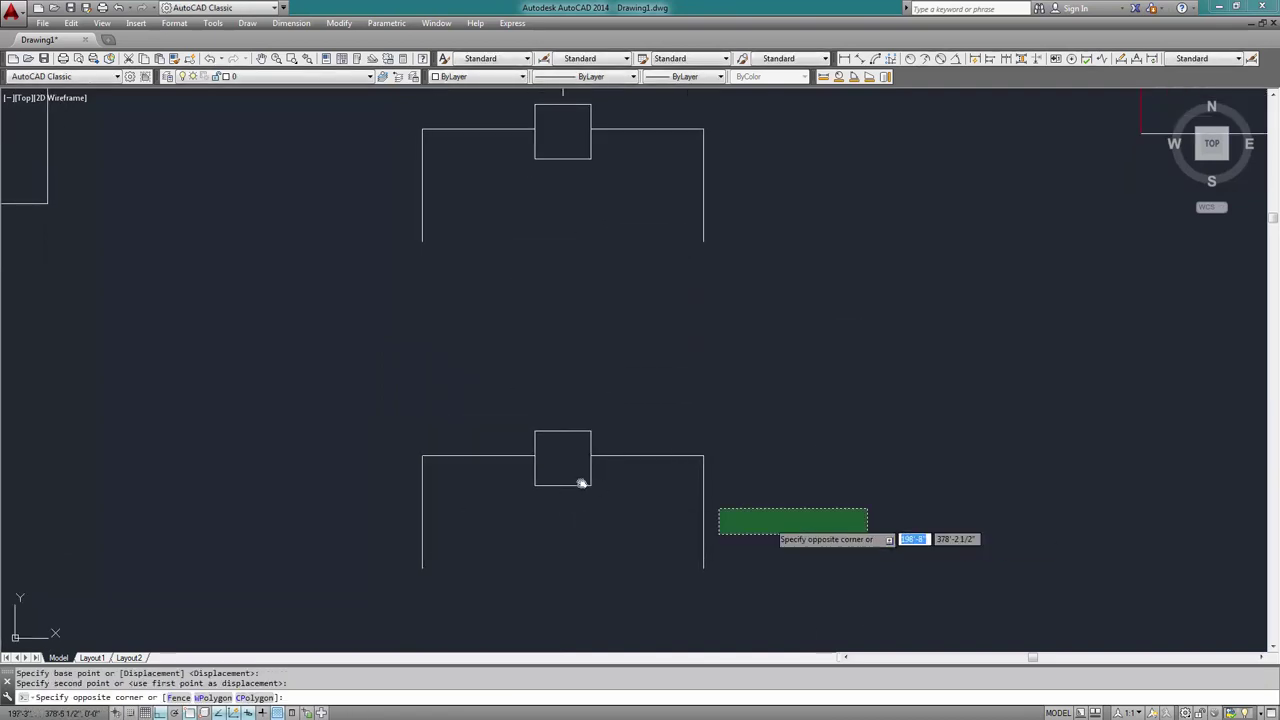
Mirror the lower shape upward across its square's top edge, keeping the source
left_click(328, 415)
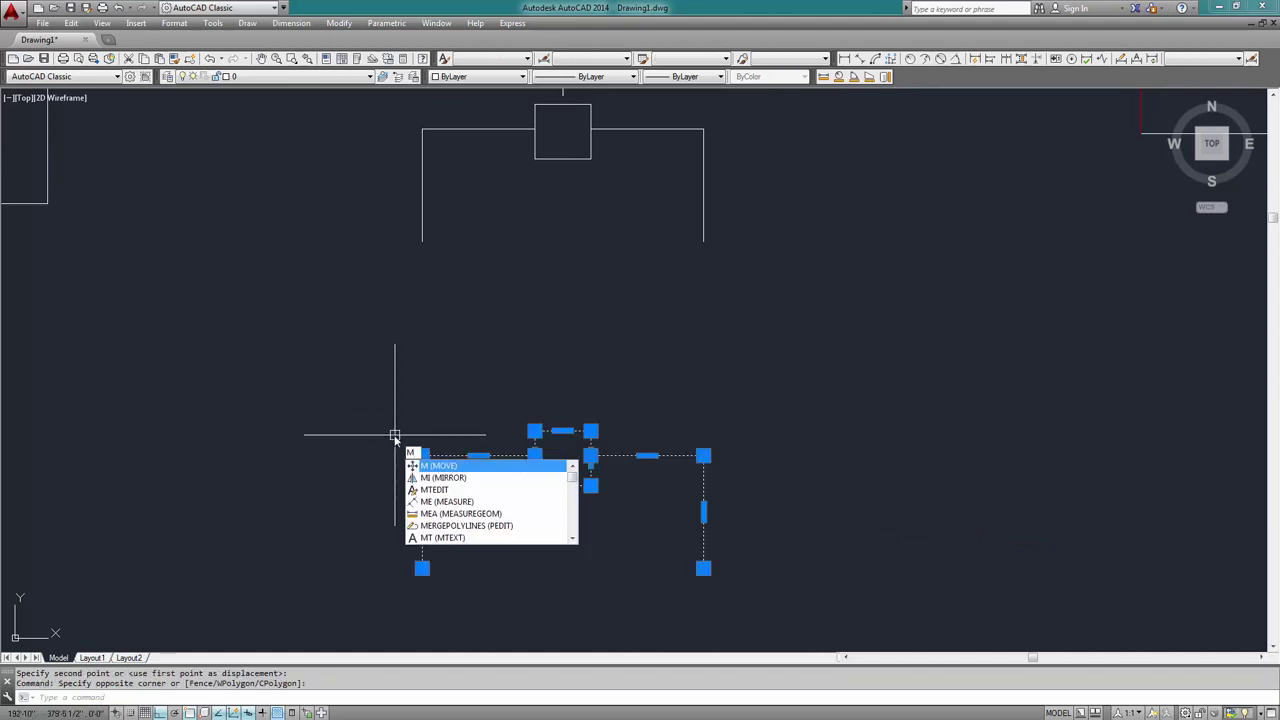
type("i")
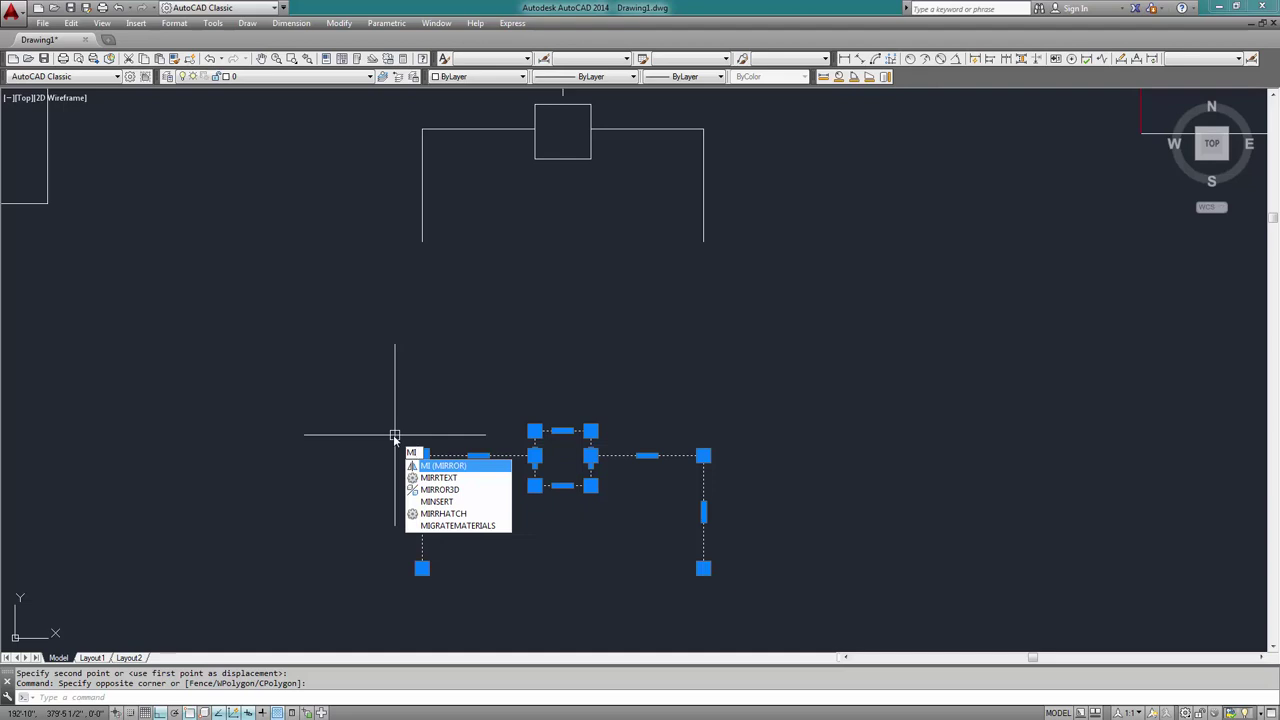
key("Return")
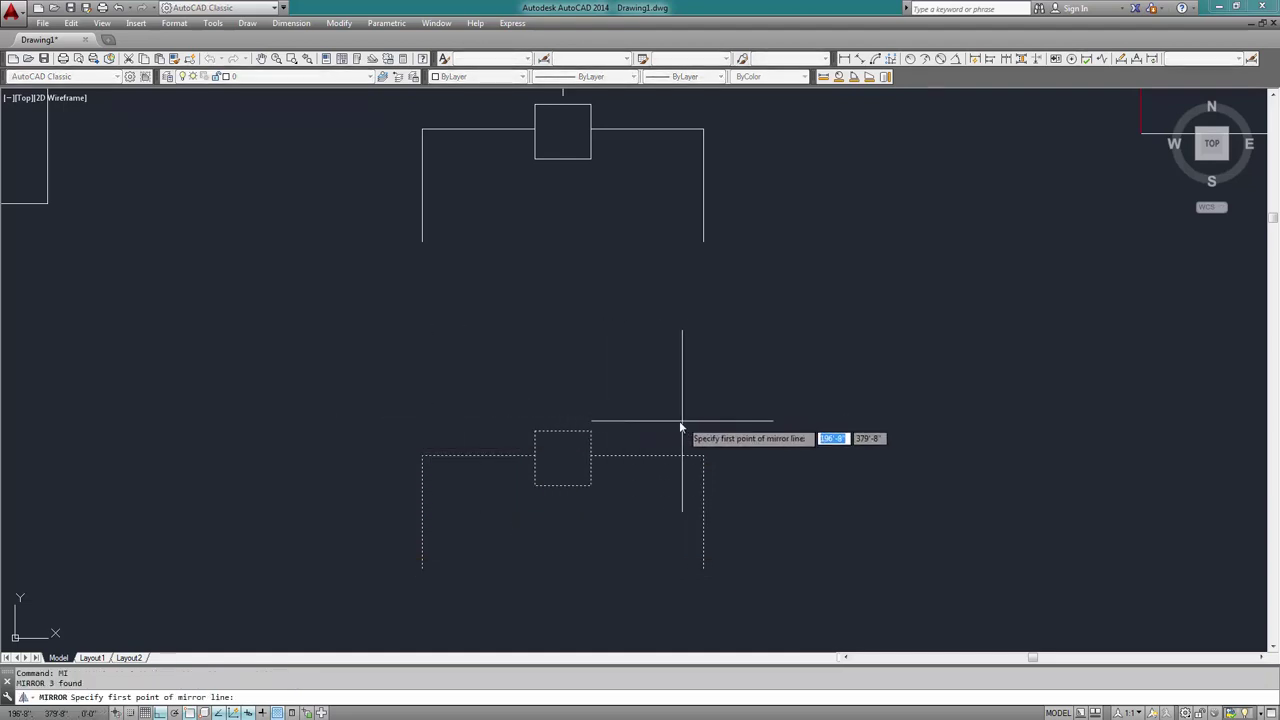
left_click(563, 431)
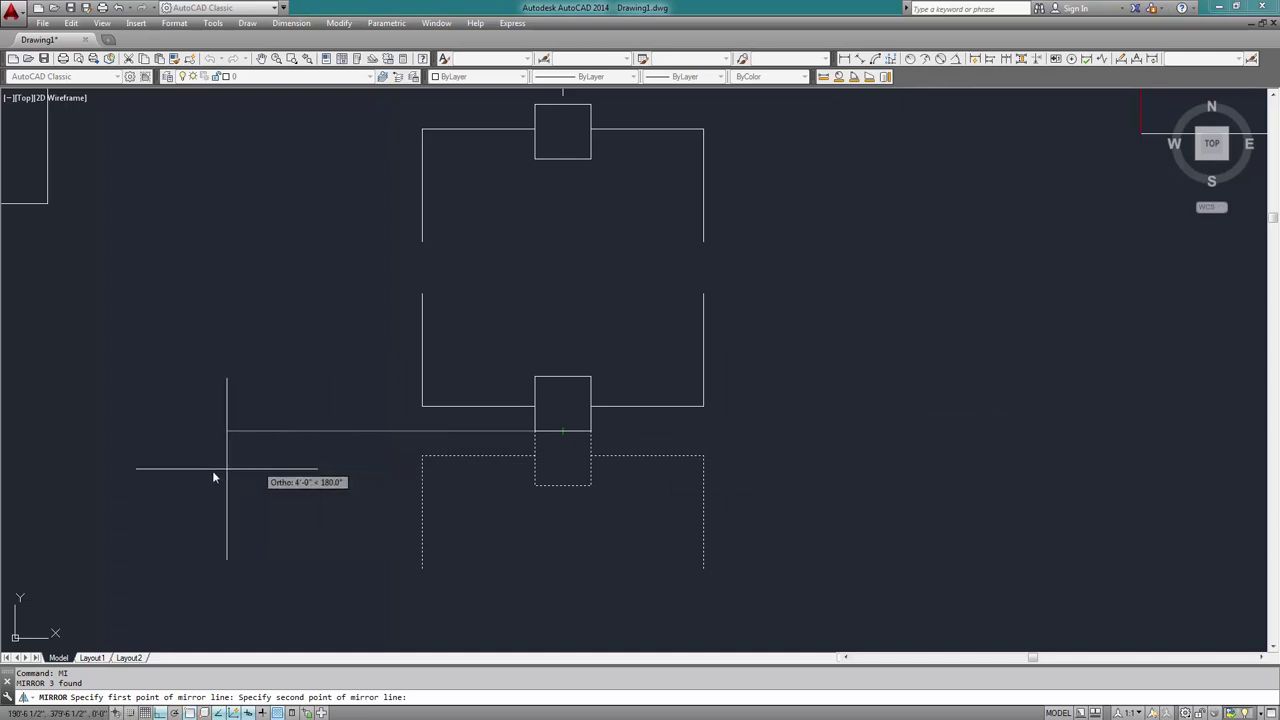
left_click(991, 429)
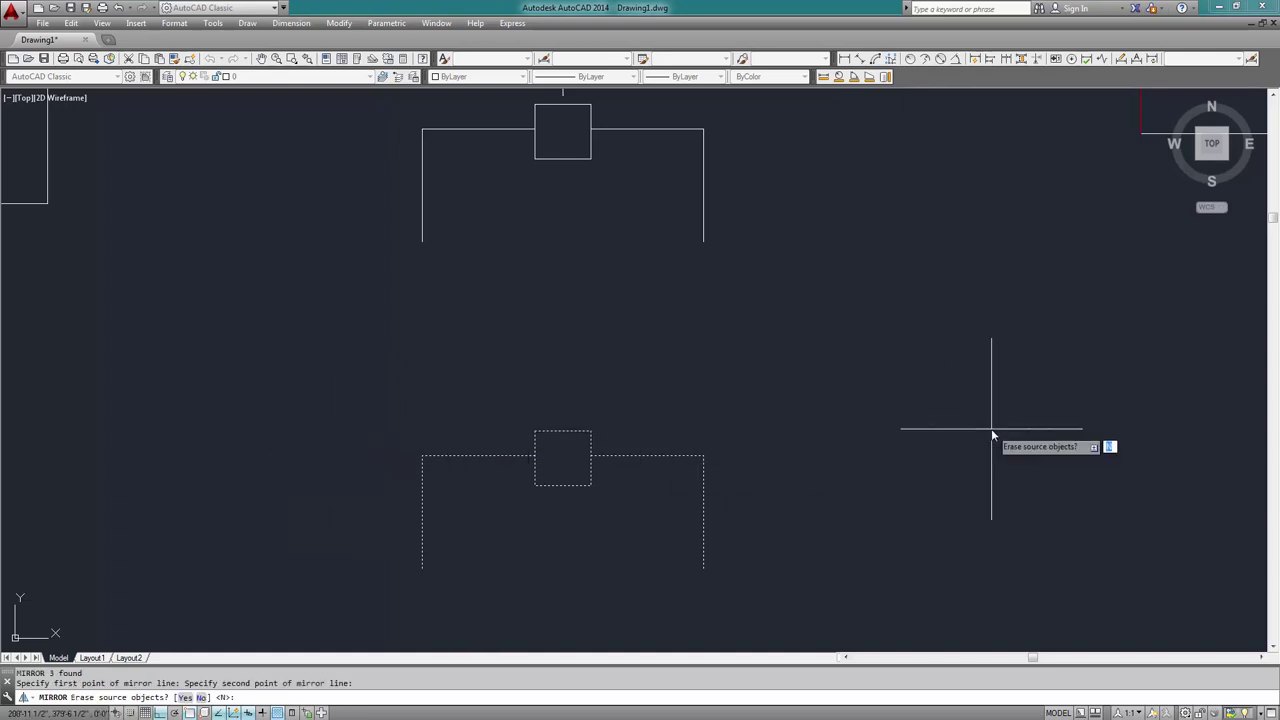
key("Return")
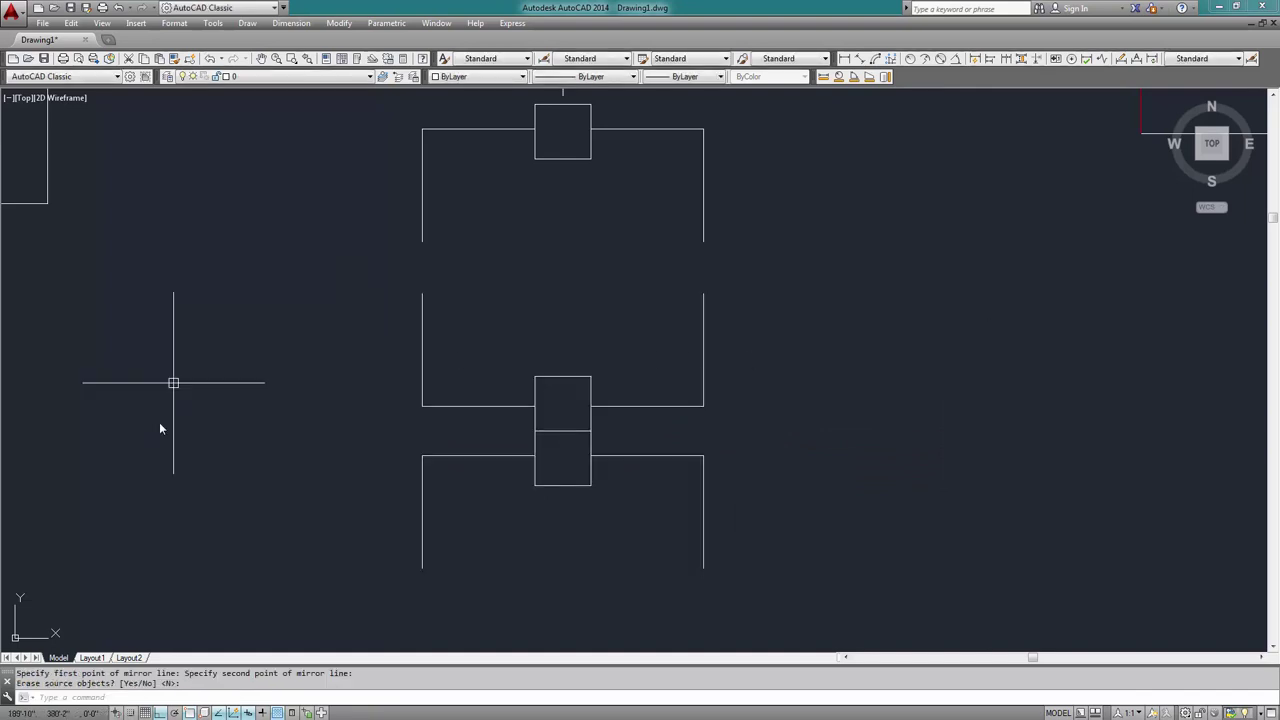
Erase the middle mirrored copy and draw a short horizontal line above the lower square
left_click(798, 355)
left_click(272, 397)
key("Delete")
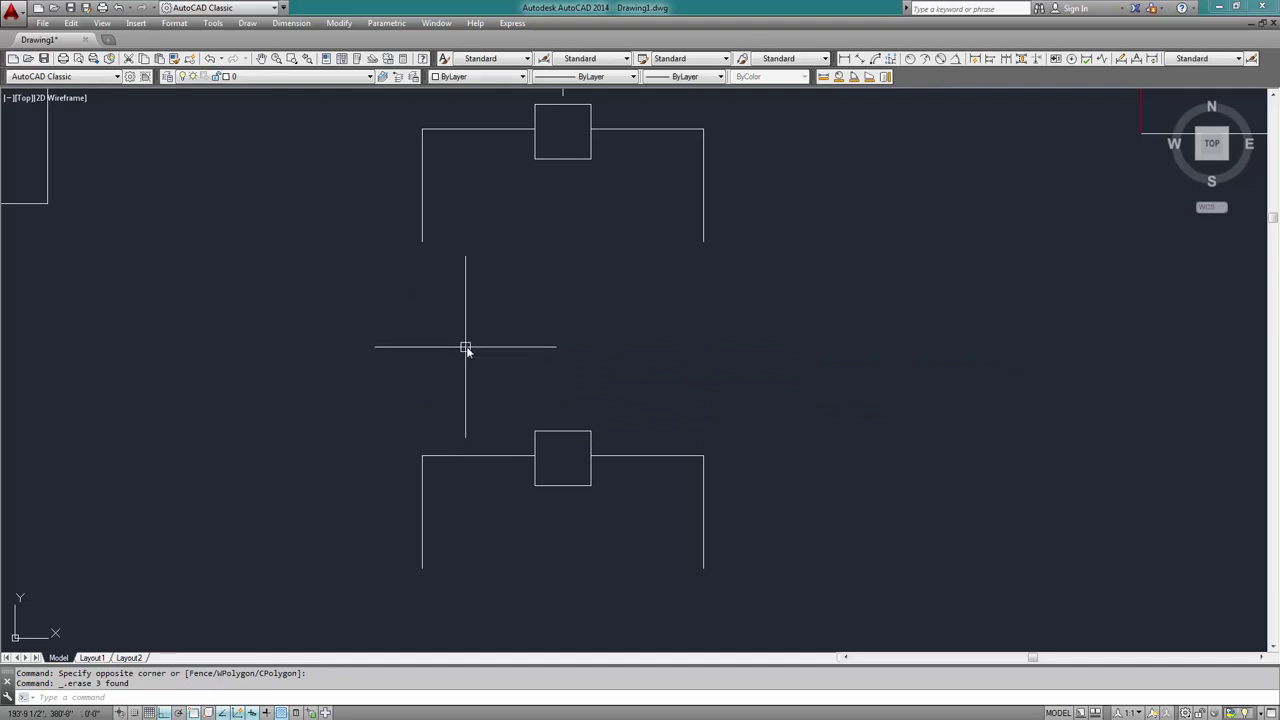
type("l")
key("Return")
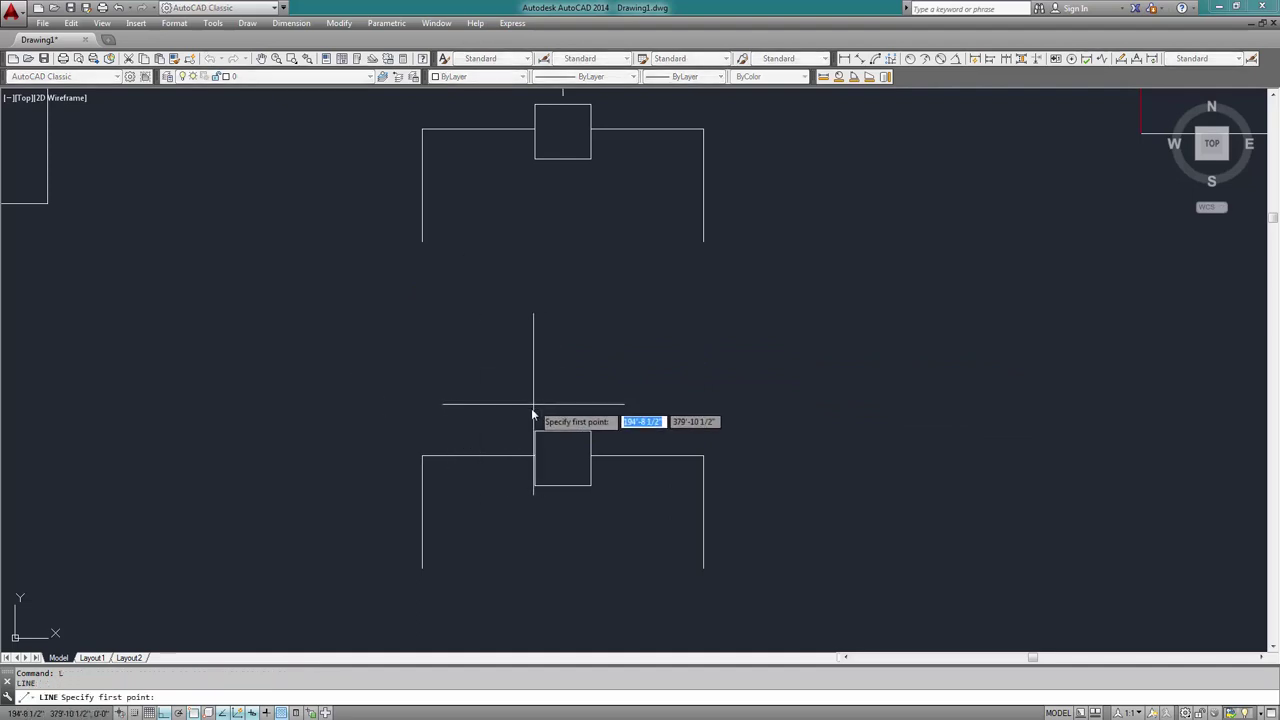
left_click(531, 408)
left_click(593, 408)
key("Return")
Mirror the lower bracket and square horizontally from the short line's endpoint, keeping the original
left_click(866, 596)
left_click(307, 456)
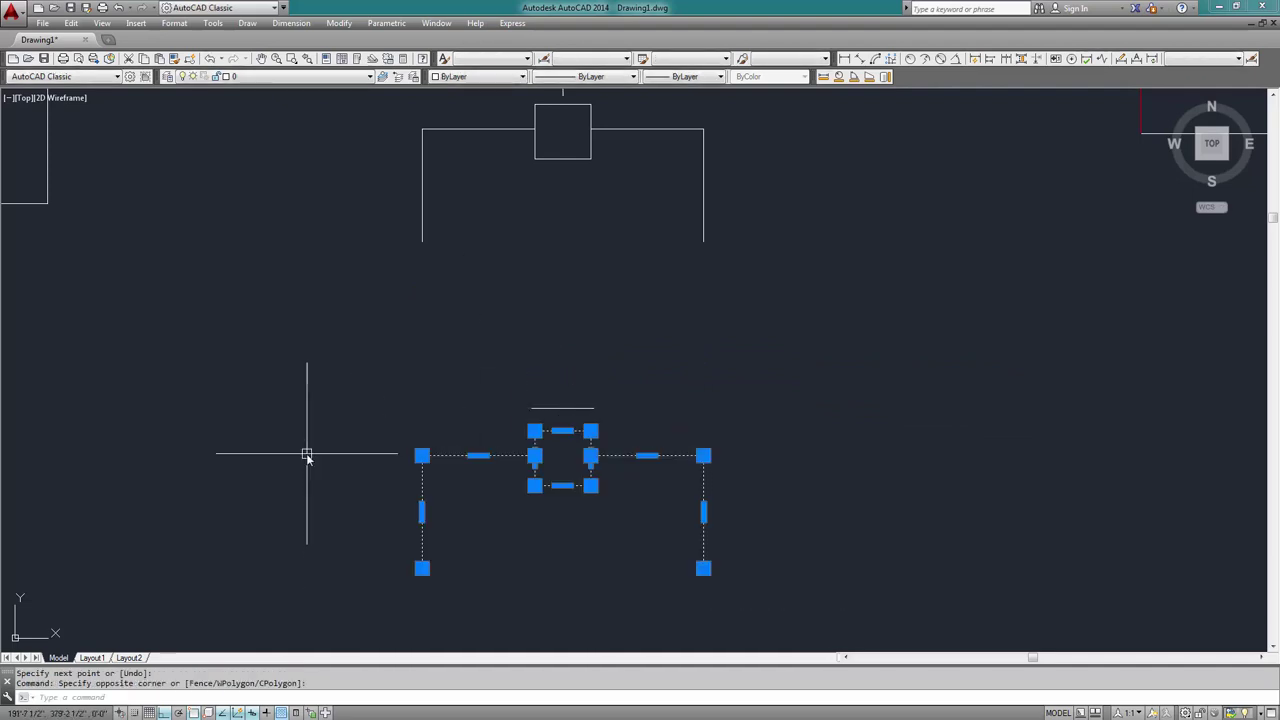
type("mi")
key("Return")
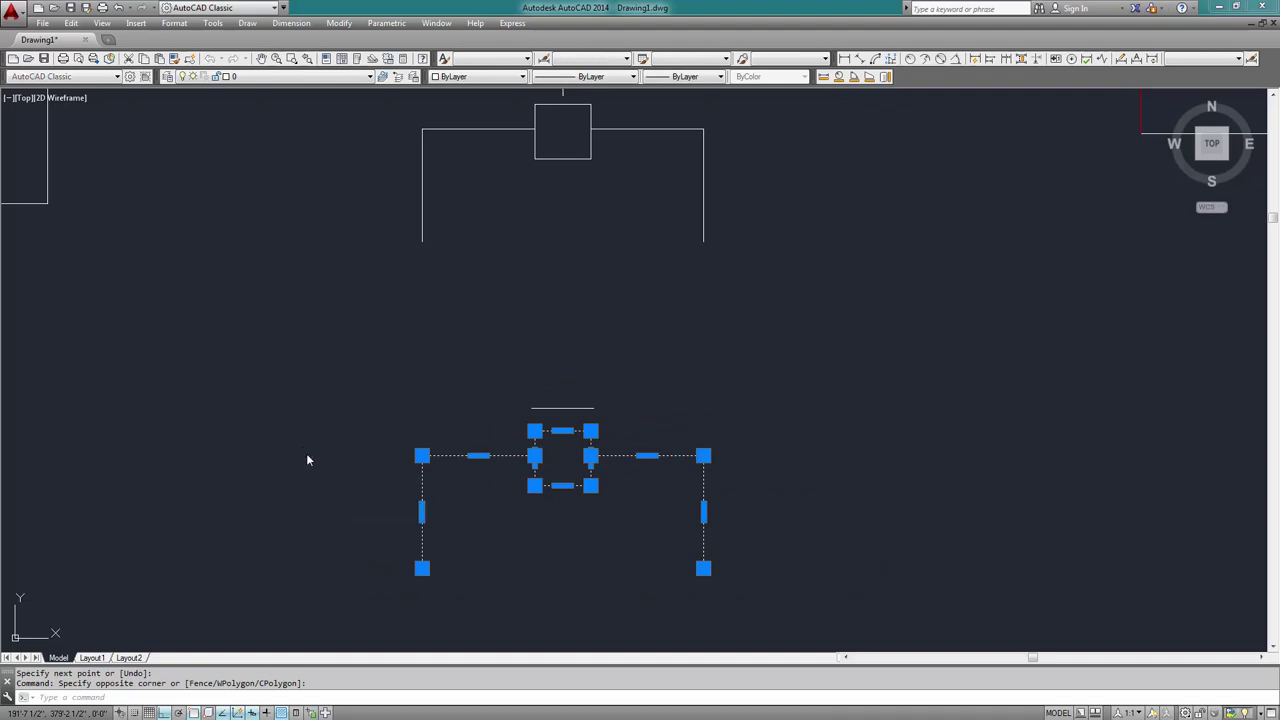
left_click(593, 408)
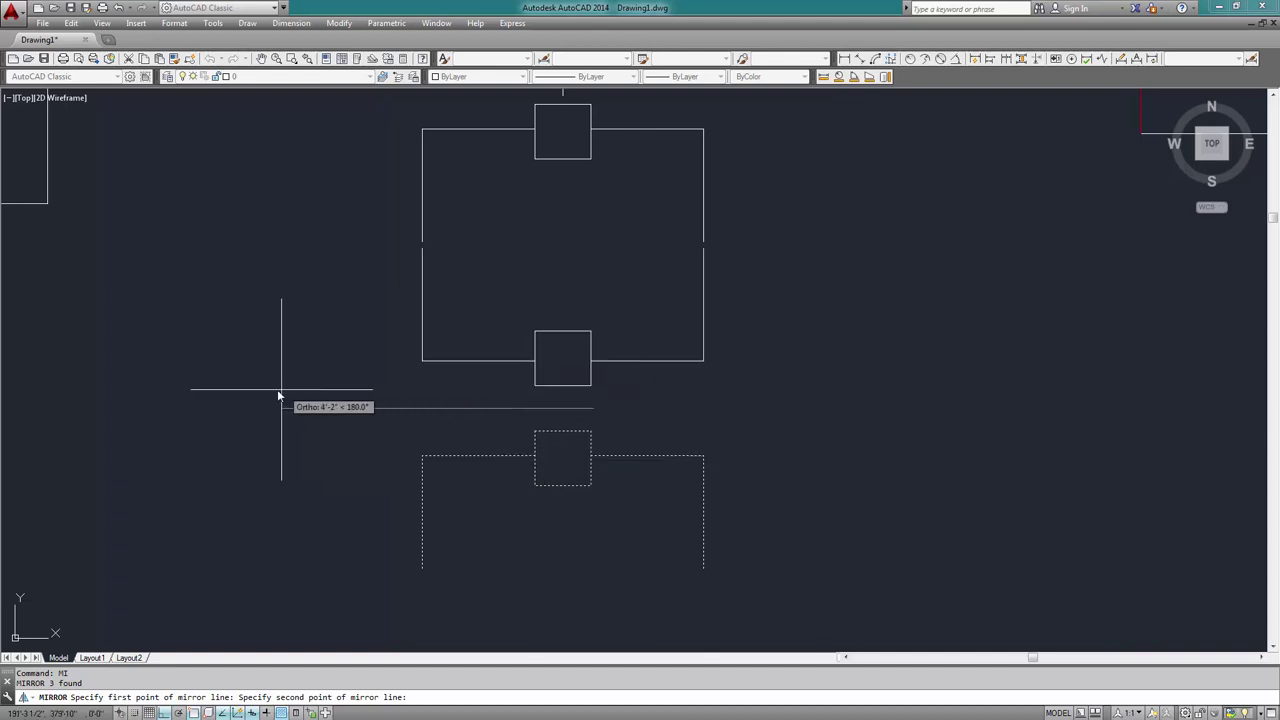
left_click(212, 393)
key("Return")
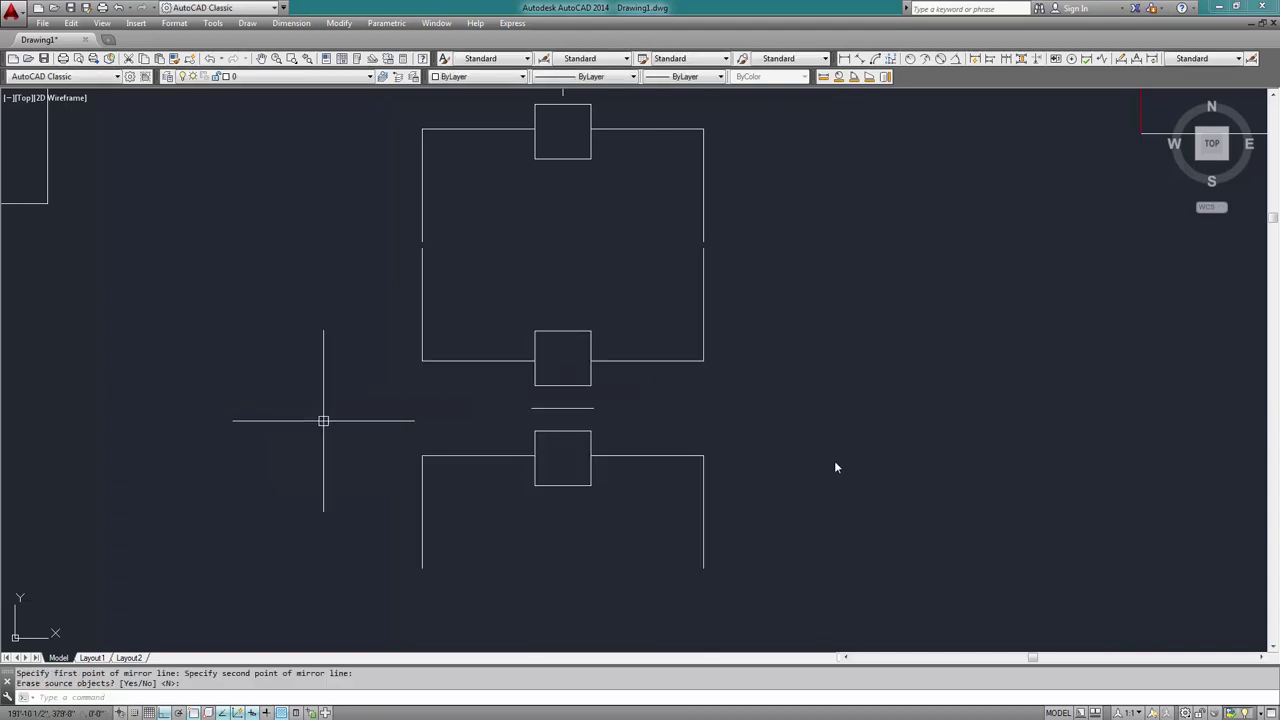
left_click(853, 615)
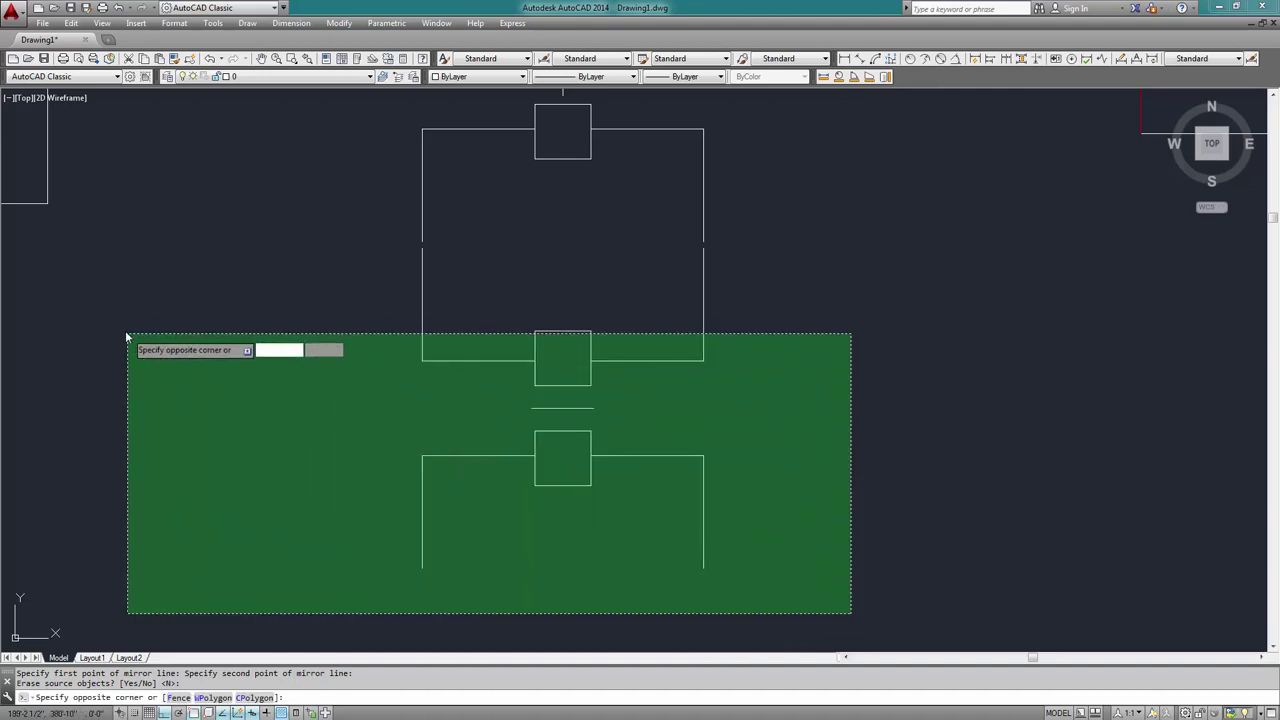
Delete the practice mirror shapes and bring the Mirror, Rotate and Poly Line examples into view
left_click(123, 323)
key("Delete")
scroll(480, 360, "down", 5)
scroll(506, 380, "up", 3)
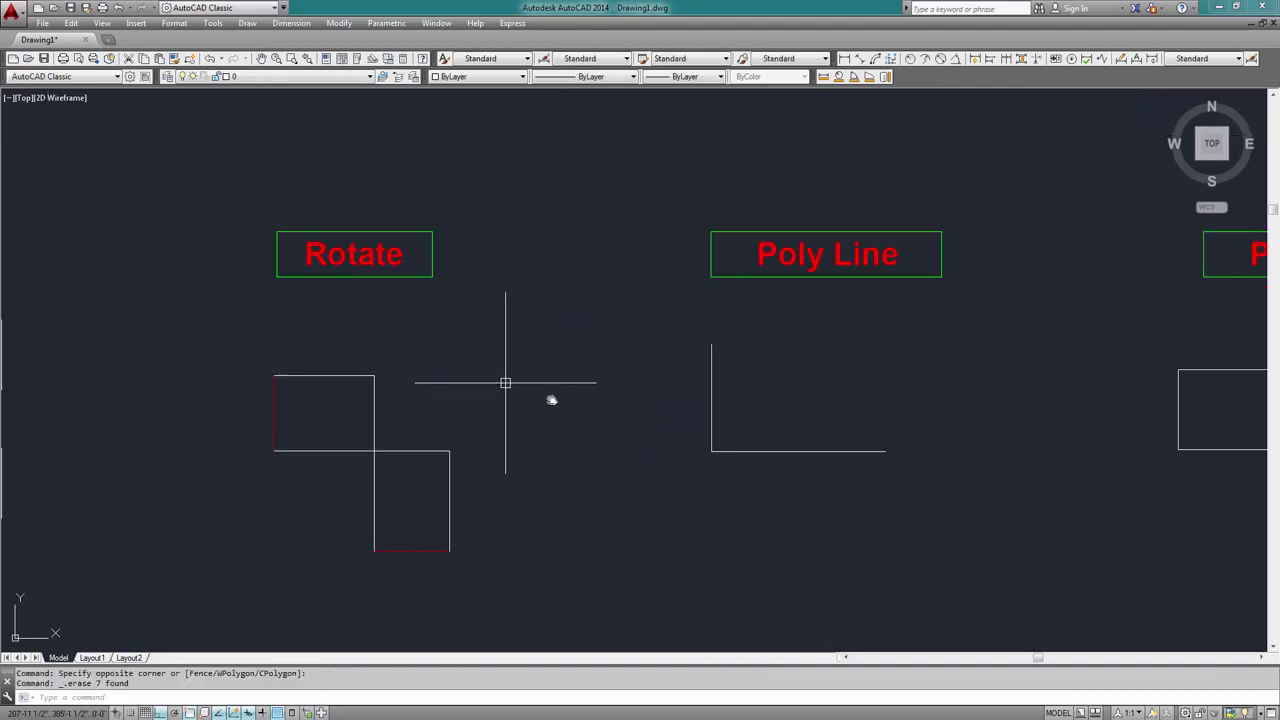
mouse_move(552, 397)
middle_mouse_down()
mouse_move(749, 394)
mouse_move(794, 311)
middle_mouse_up()
scroll(480, 400, "up", 2)
scroll(567, 382, "down", 2)
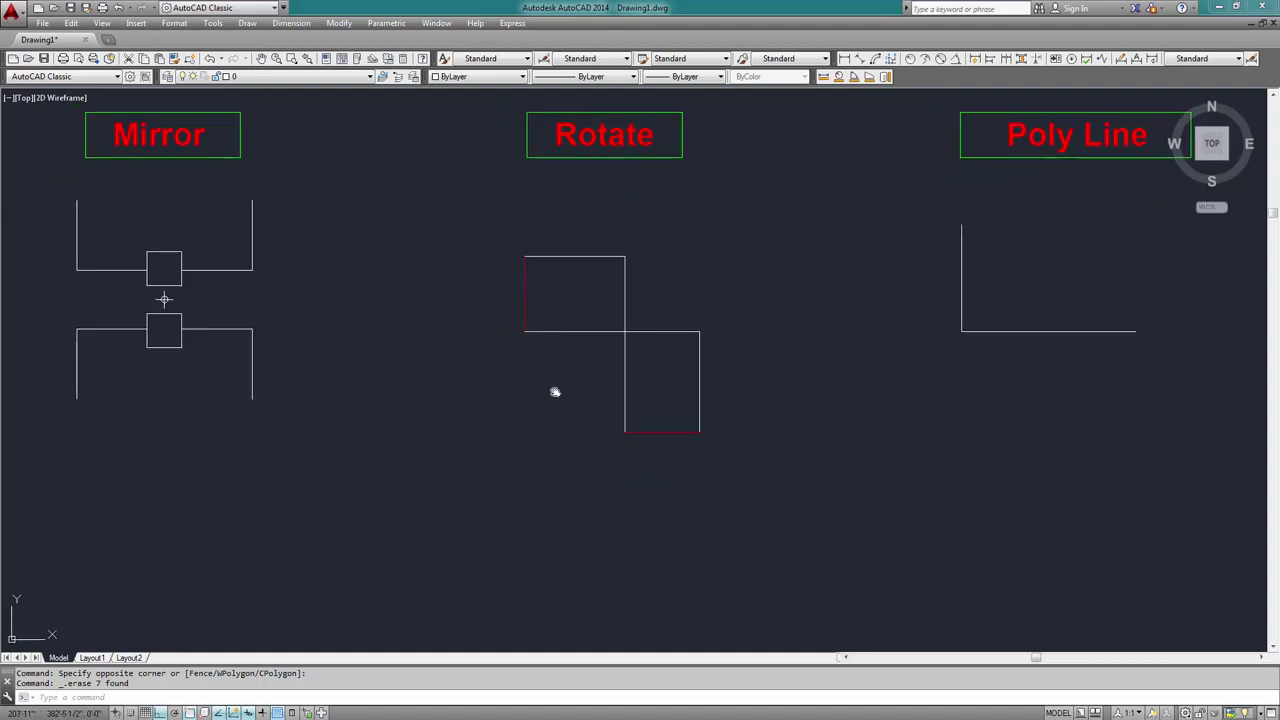
middle_click_drag(551, 389, 526, 385)
Copy the Rotate example's squares straight down into empty space below it
left_click(531, 400)
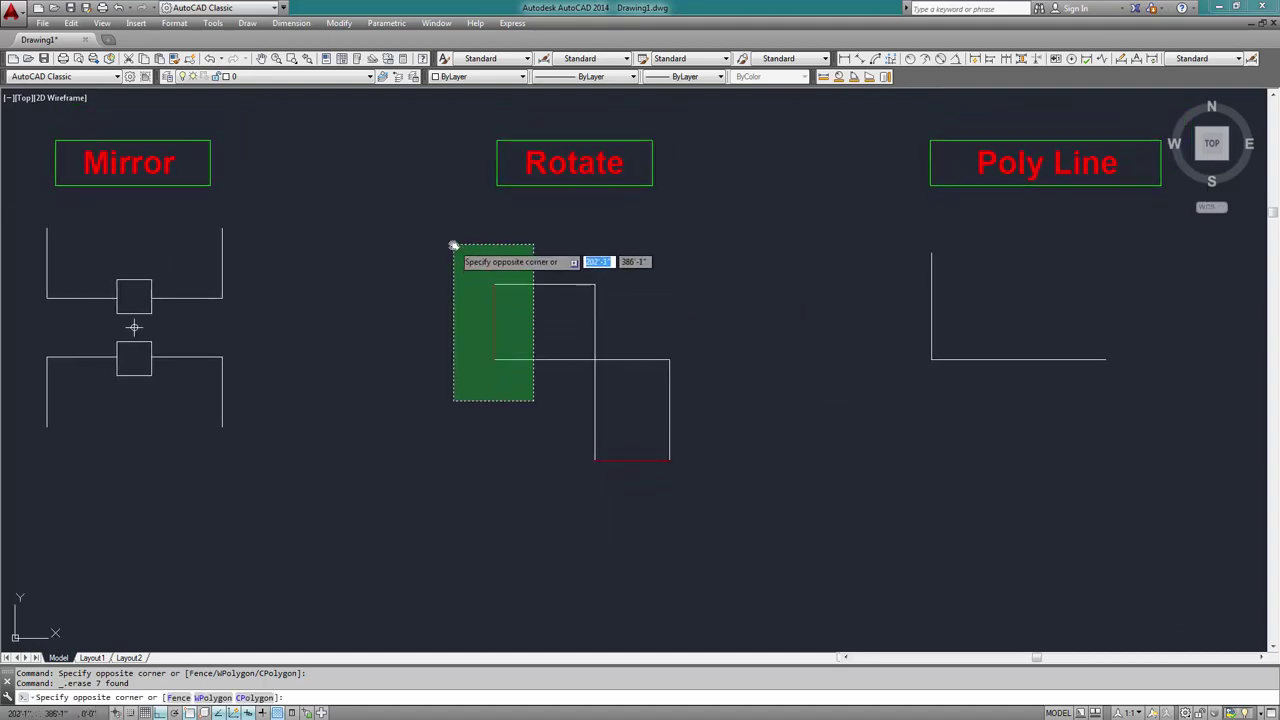
scroll(534, 394, "up", 2)
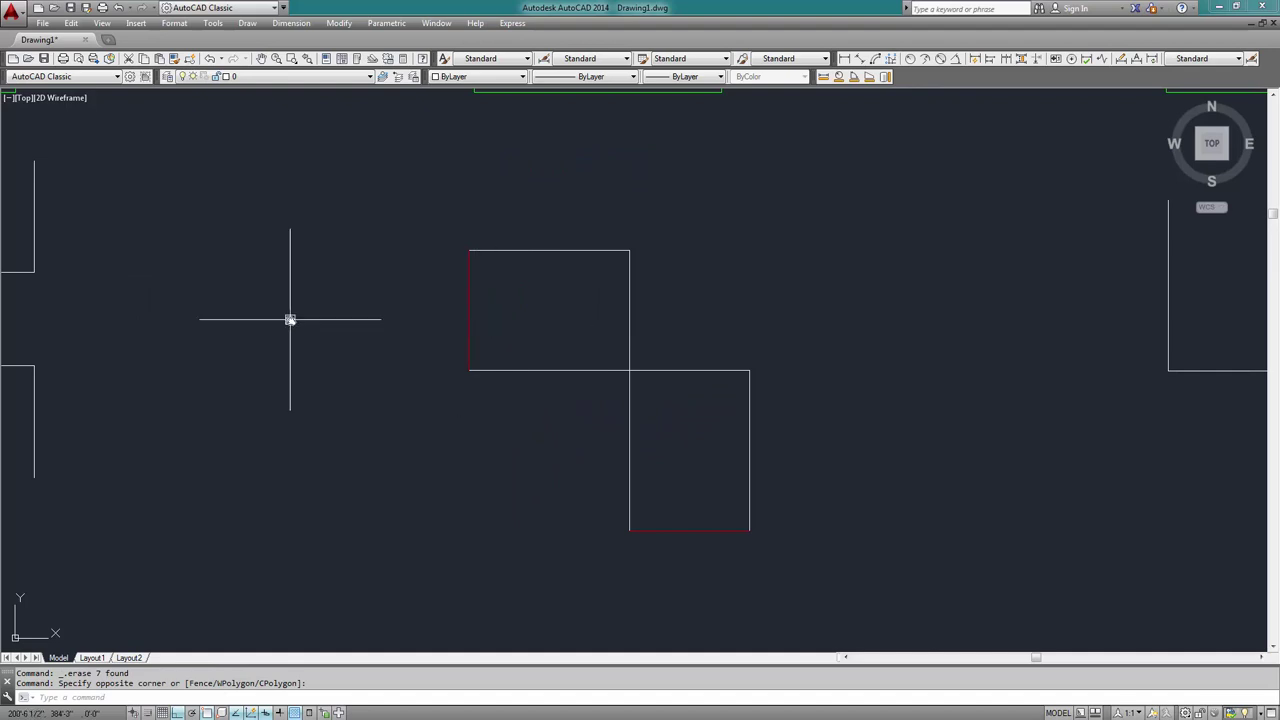
scroll(437, 365, "down", 2)
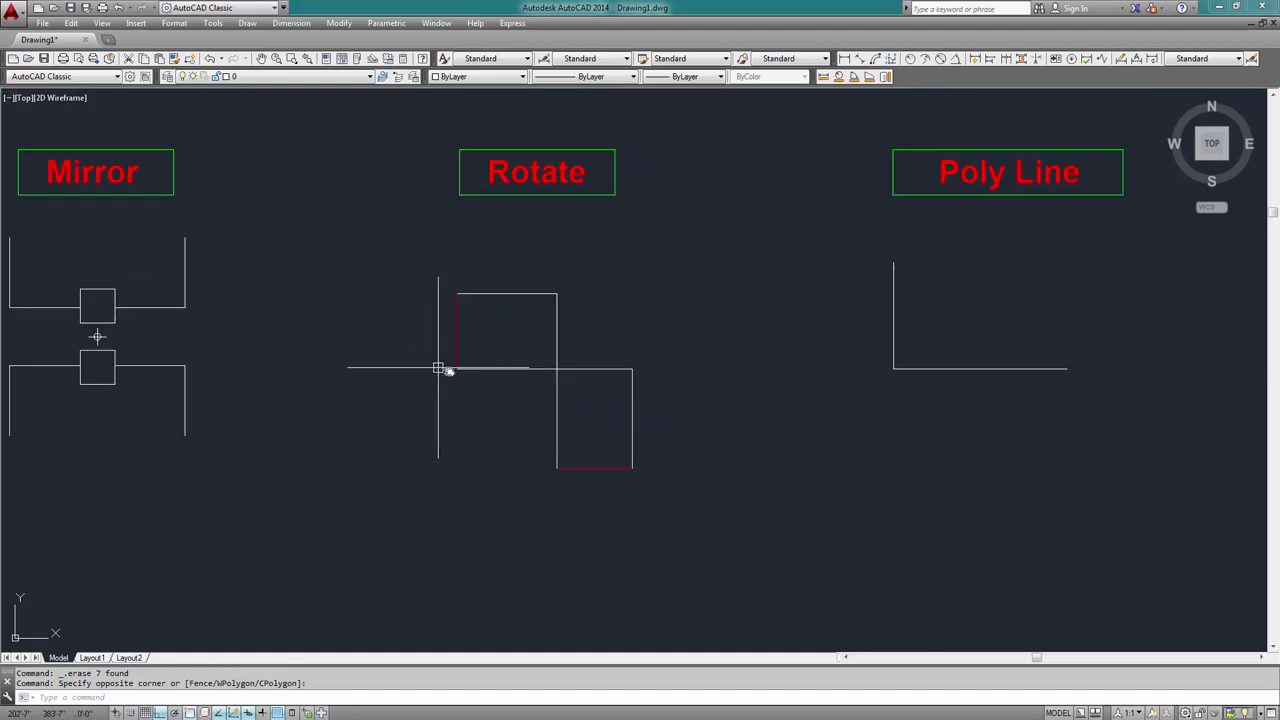
mouse_move(600, 554)
middle_mouse_down()
mouse_move(637, 386)
mouse_move(615, 524)
middle_mouse_up()
left_click(726, 451)
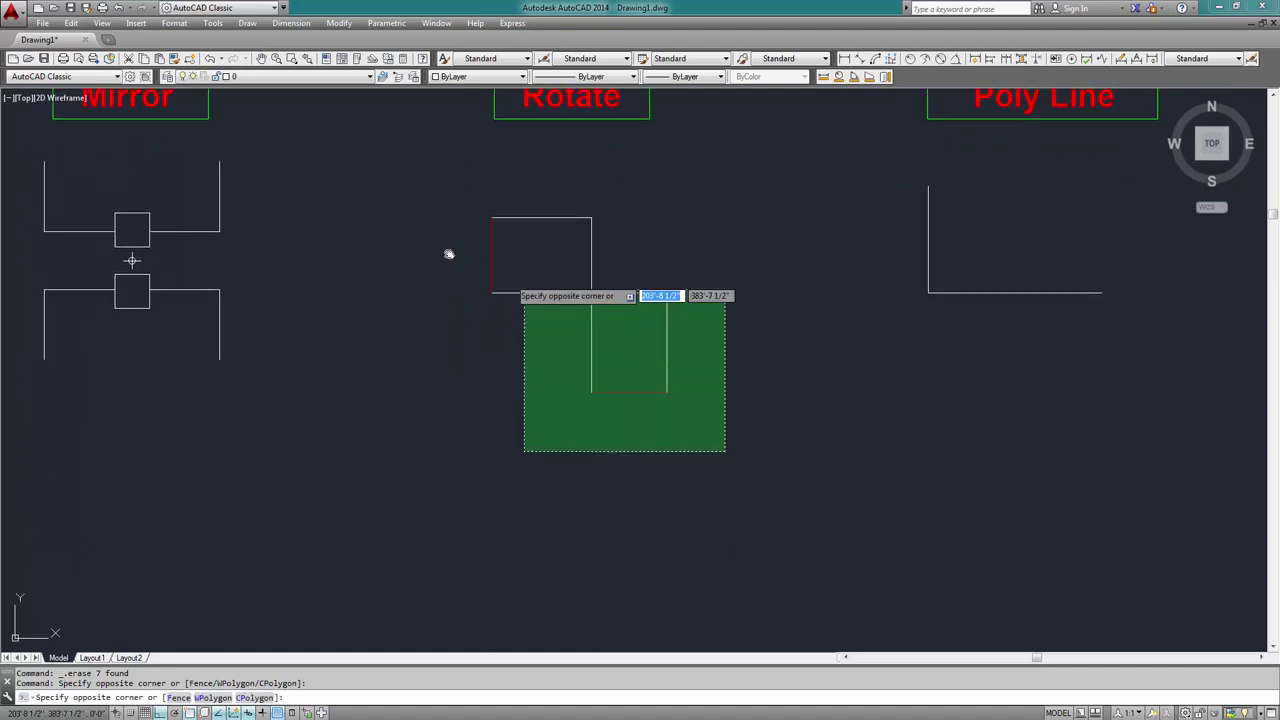
left_click(417, 203)
type("co")
key("Return")
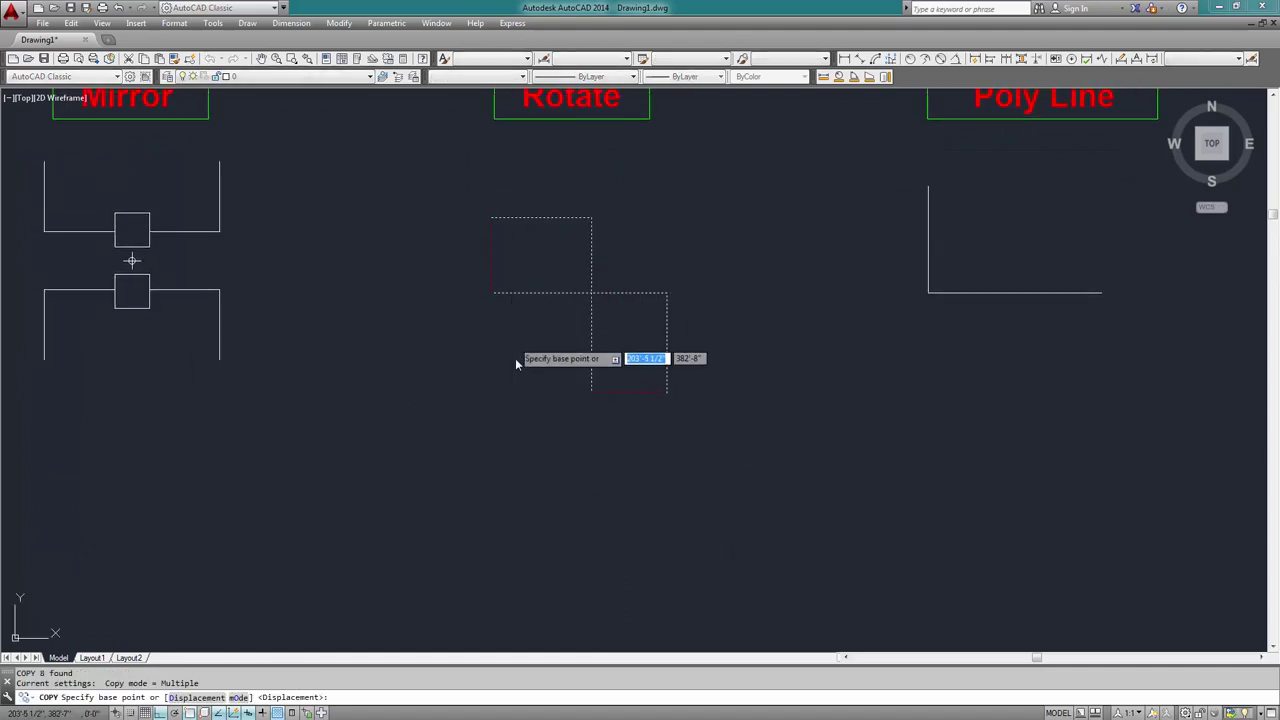
left_click(509, 349)
left_click(509, 615)
key("Escape")
Erase the lower copied square, leaving one rectangle below Rotate
middle_click_drag(600, 620, 592, 436)
left_click(741, 553)
left_click(504, 428)
left_click(703, 346)
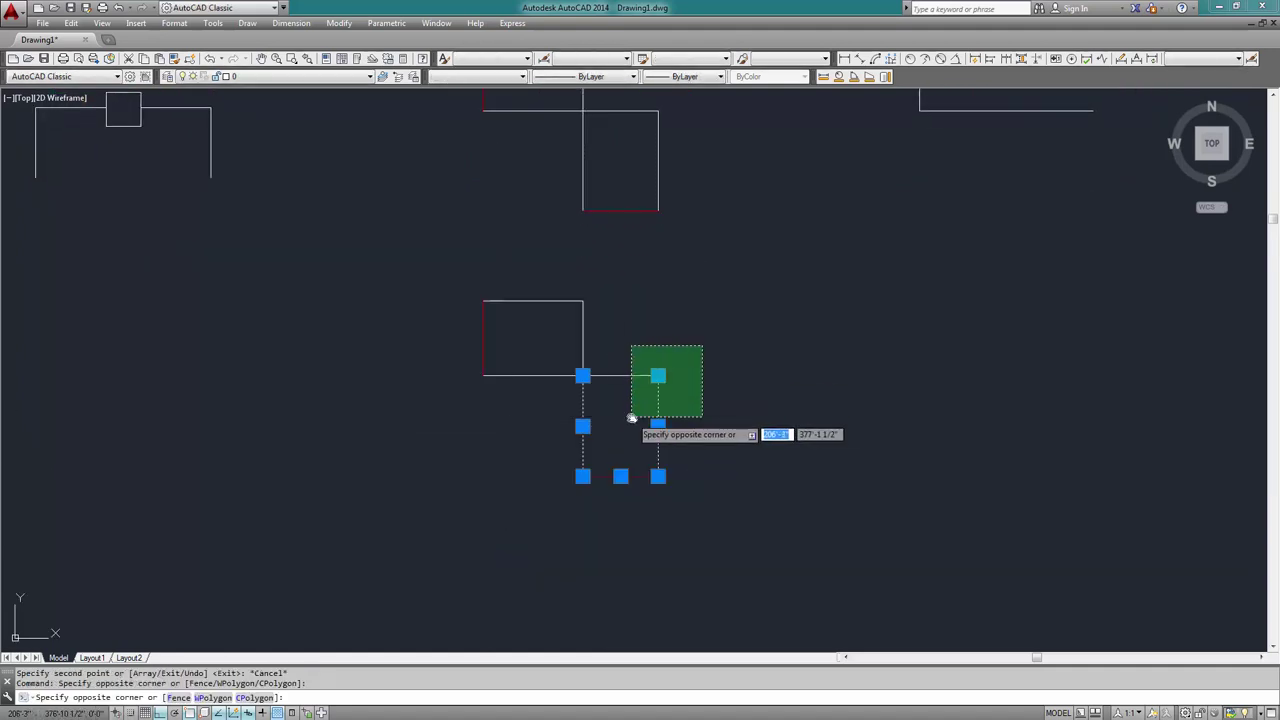
left_click(634, 417)
type("e")
key("Return")
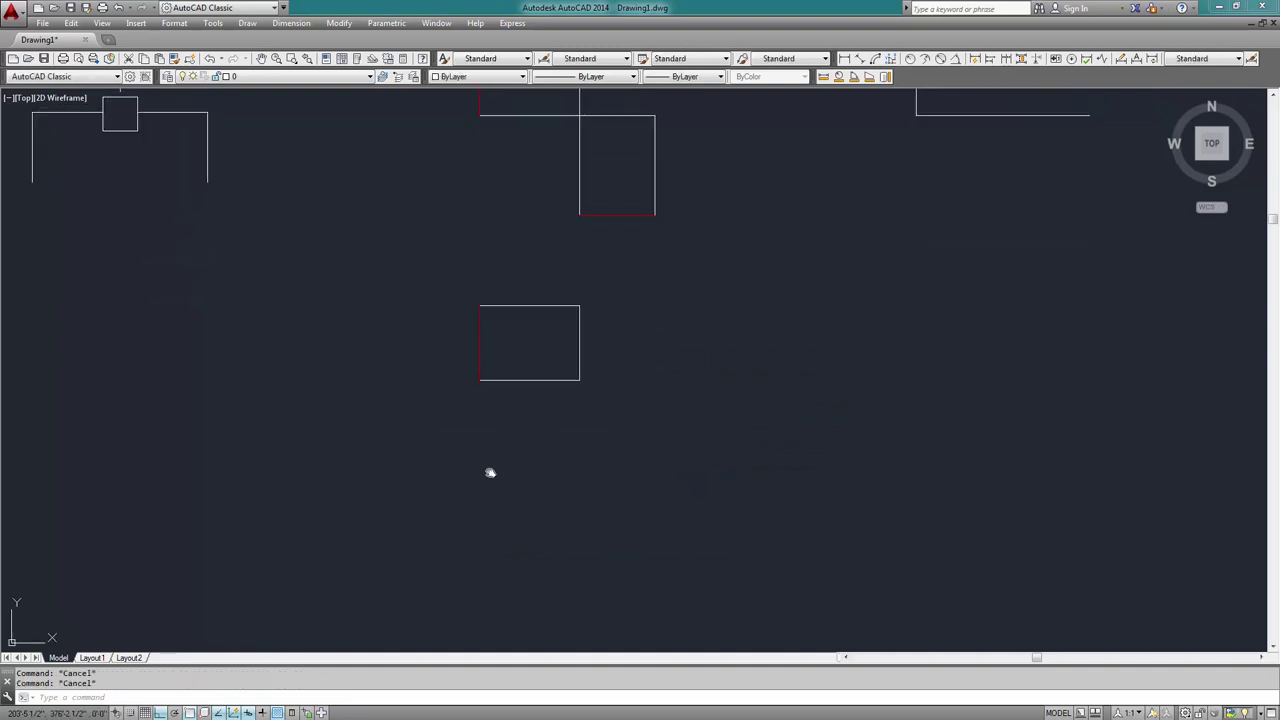
middle_click_drag(489, 471, 449, 522)
left_click(618, 519)
Copy the square below Rotate to the right
left_click(391, 319)
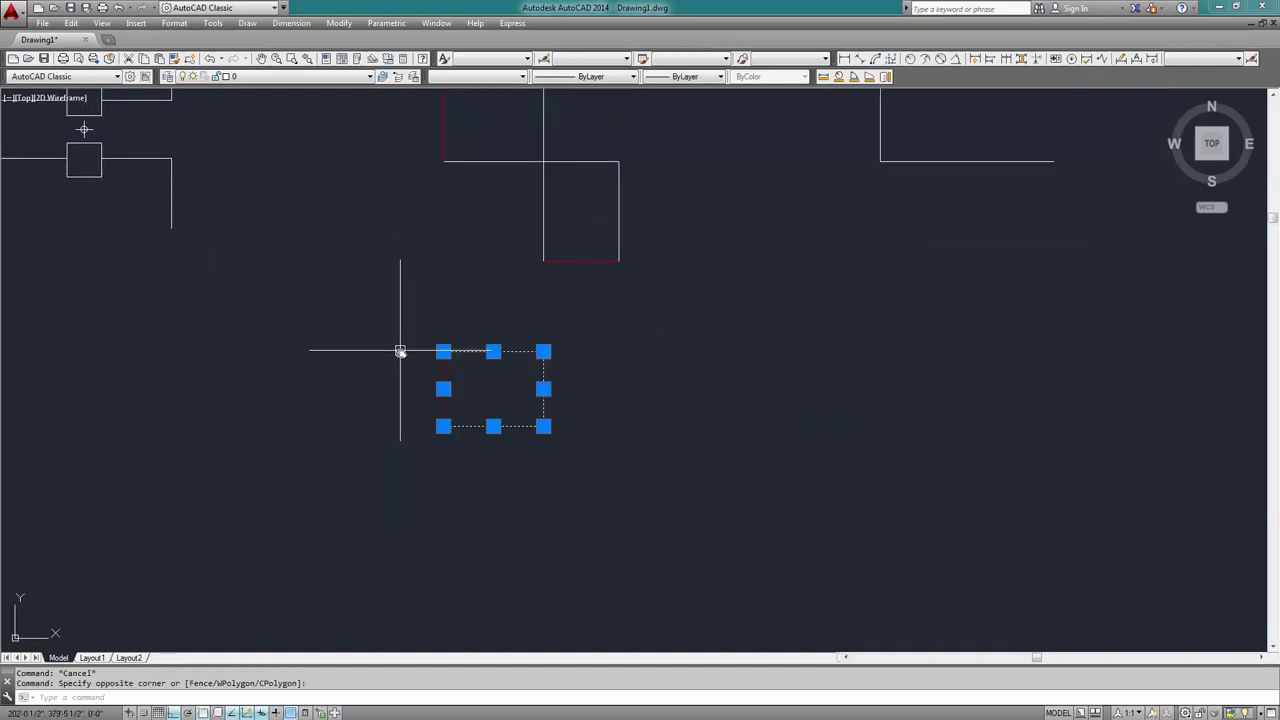
left_click(591, 437)
left_click(530, 418)
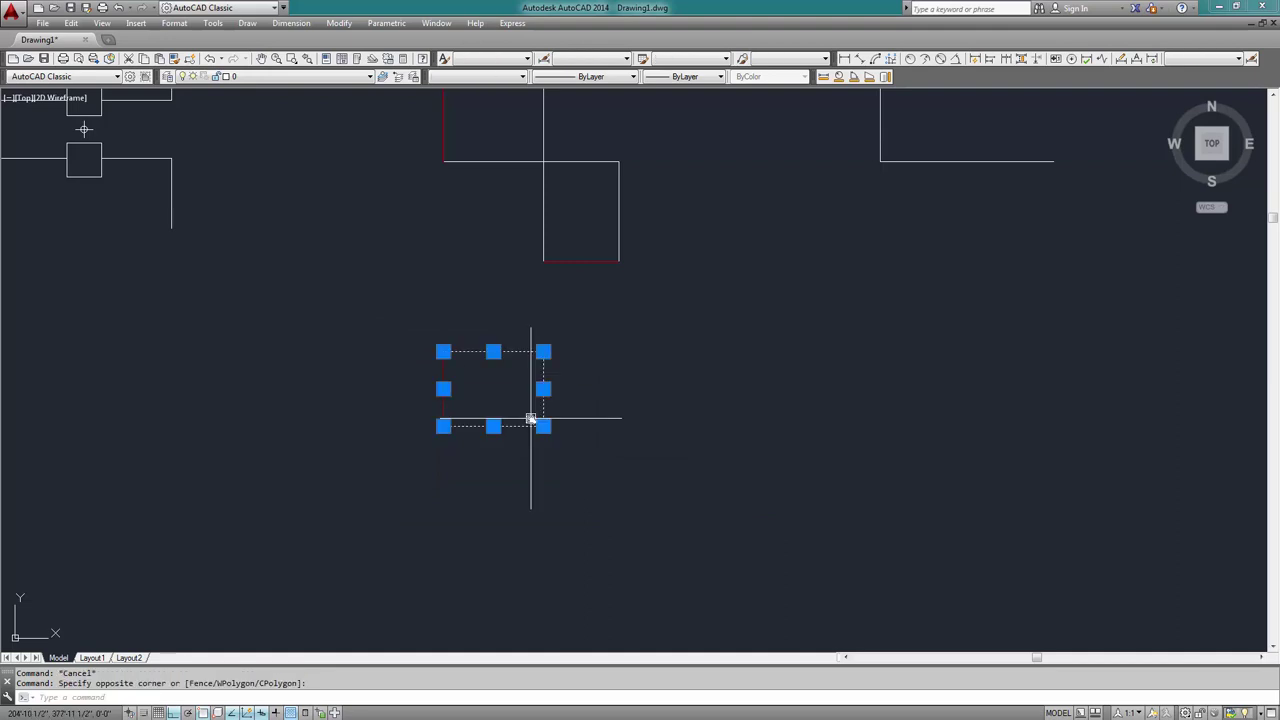
type("c")
middle_click_drag(446, 476, 414, 514)
type("o")
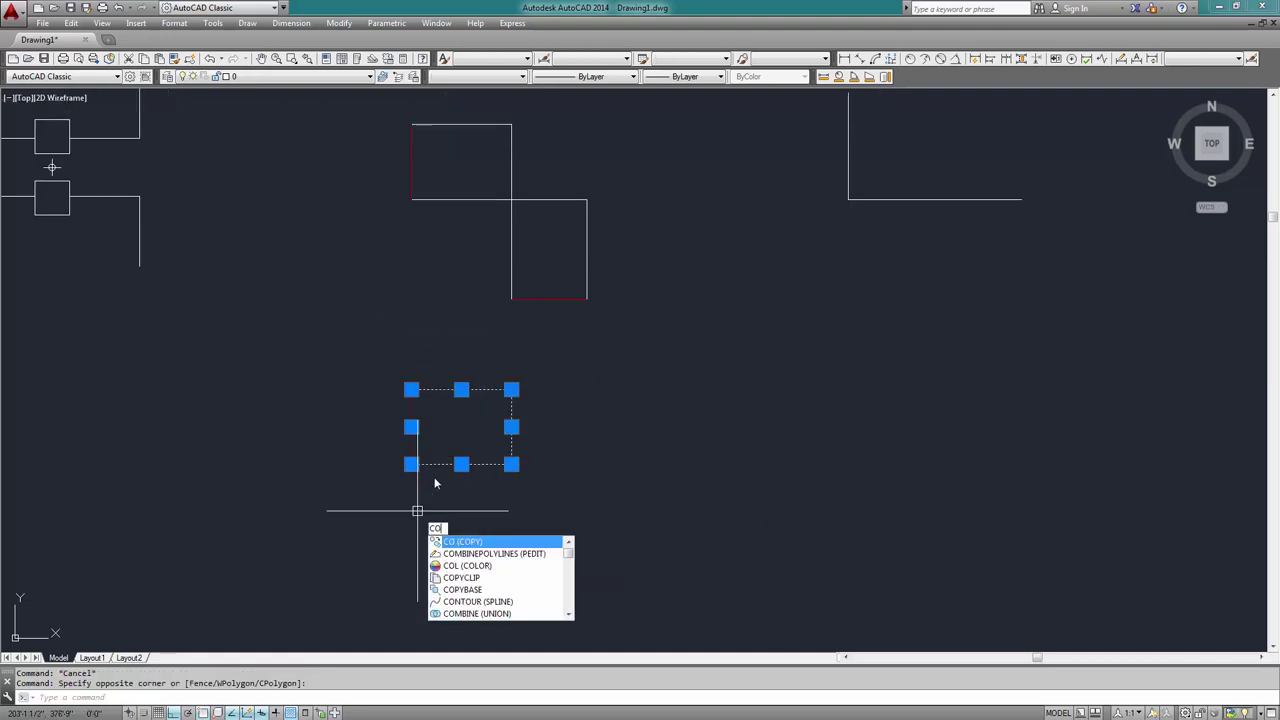
key("Return")
left_click(448, 460)
left_click(649, 460)
key("Escape")
left_click(766, 520)
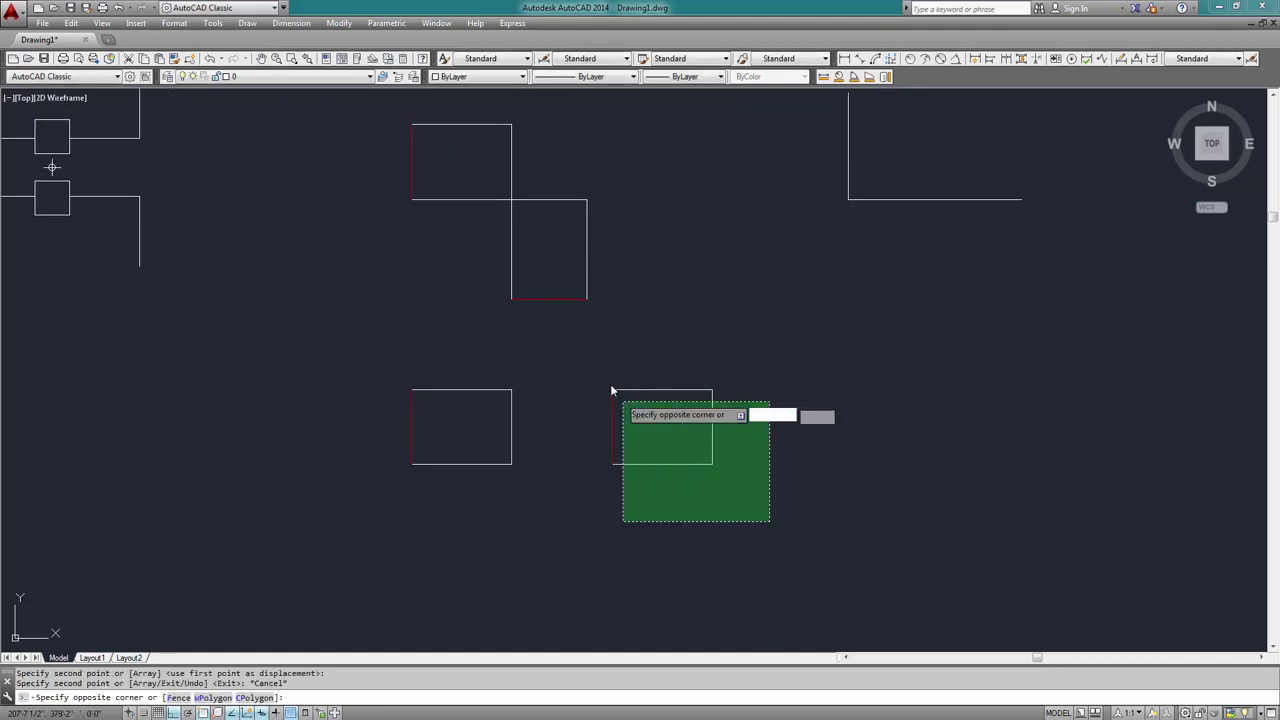
left_click(615, 393)
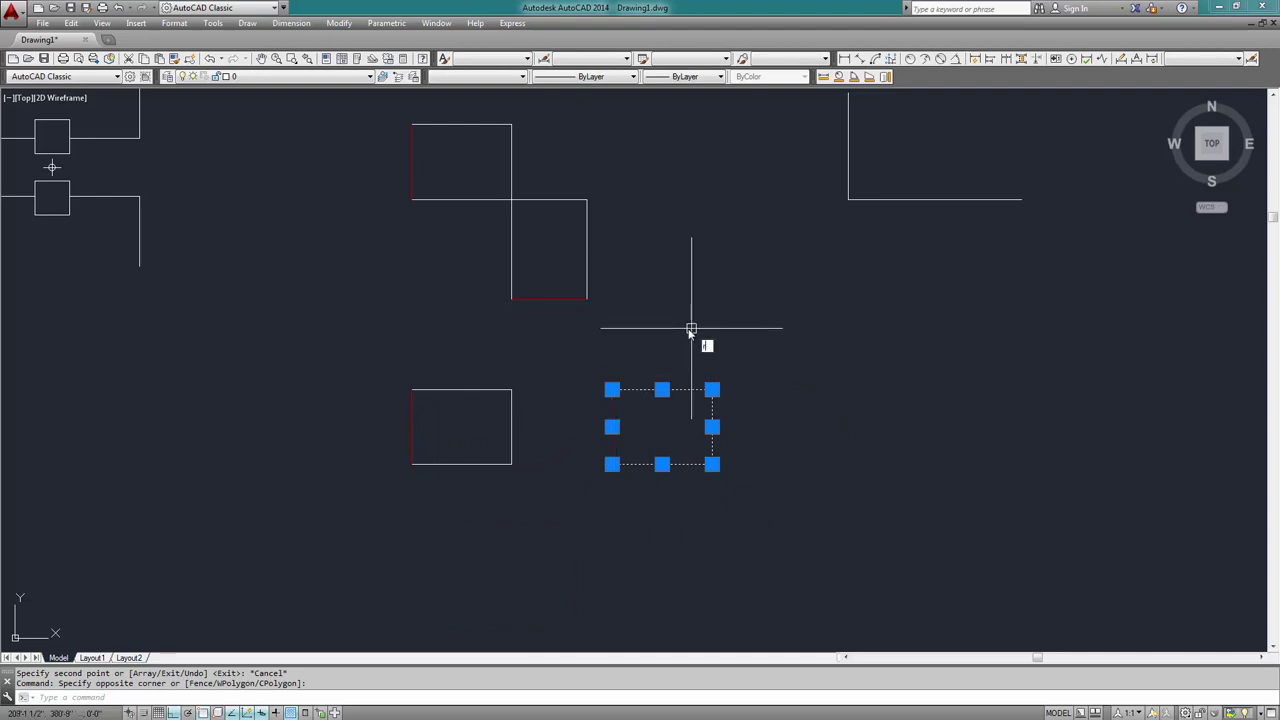
Rotate the rectangle 90° about its top-right corner with Ortho on
type("RO")
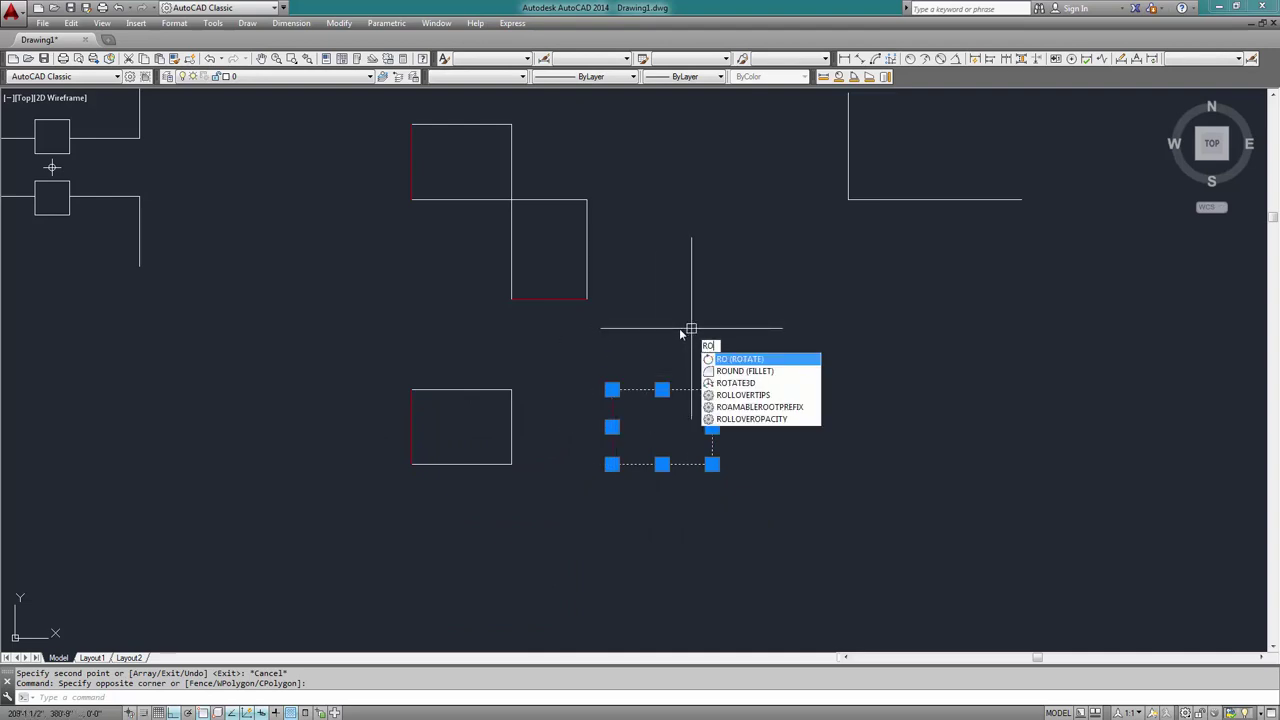
key("Return")
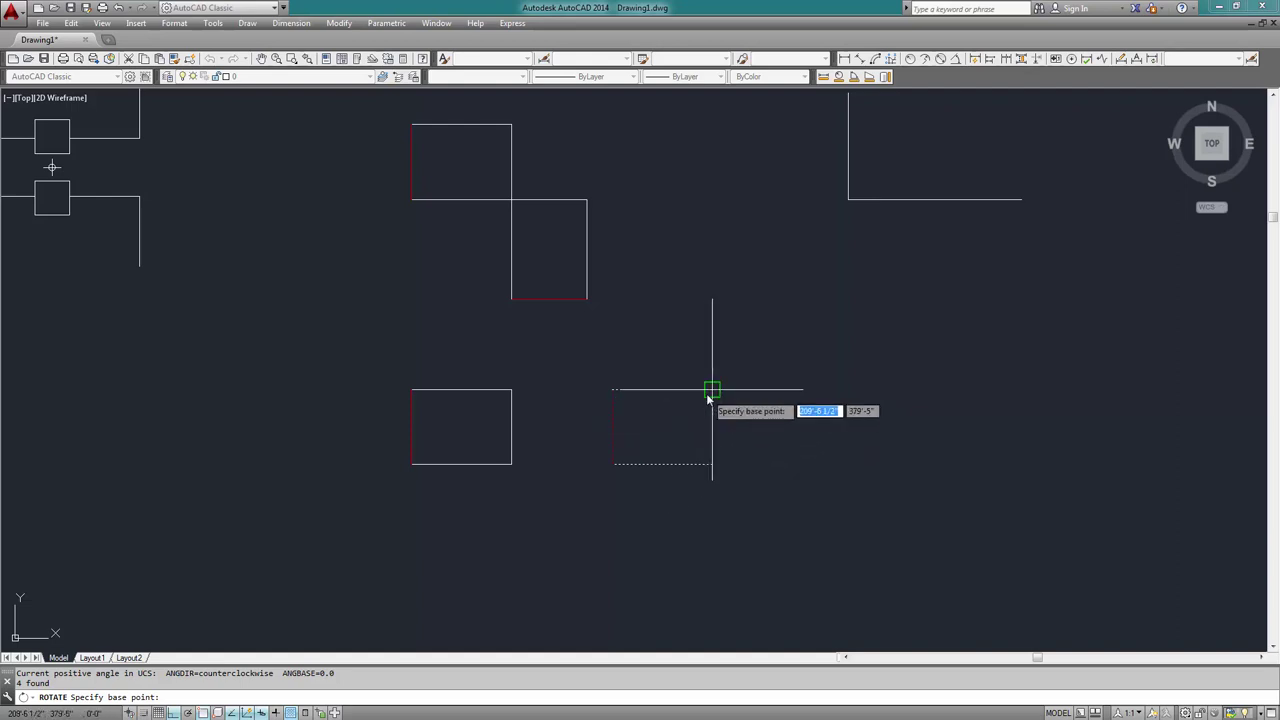
left_click(708, 393)
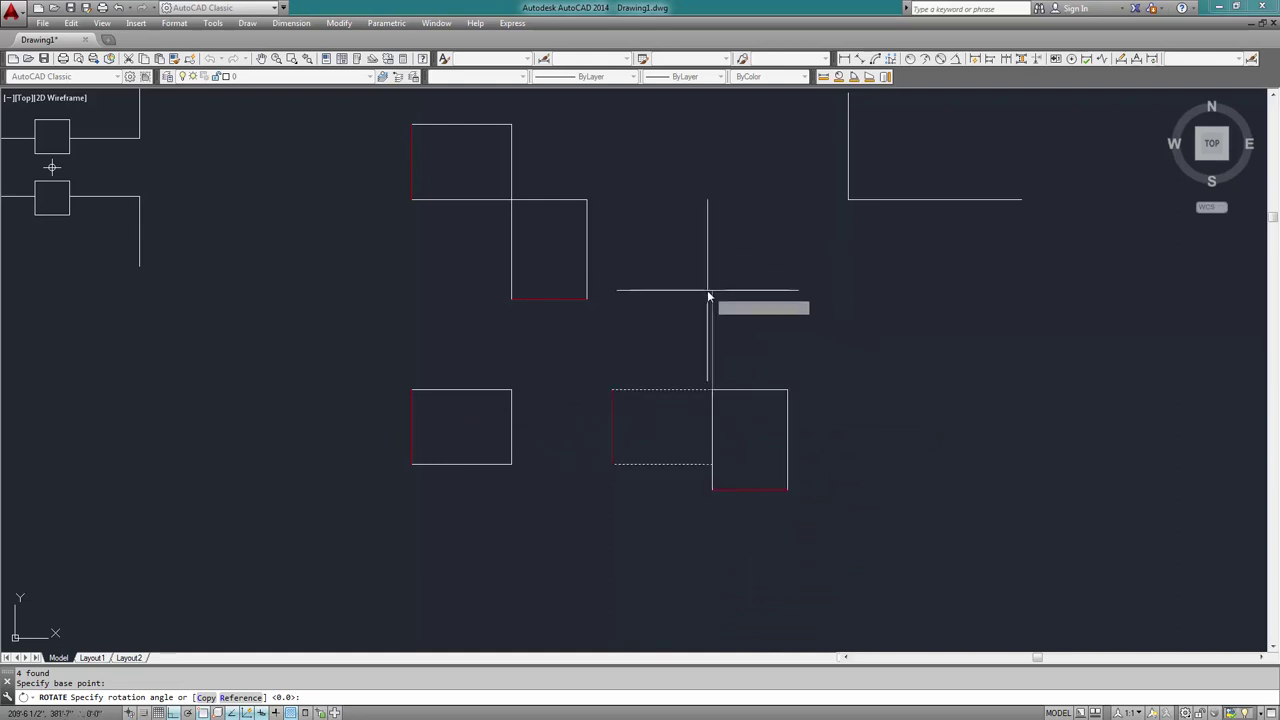
key("F8")
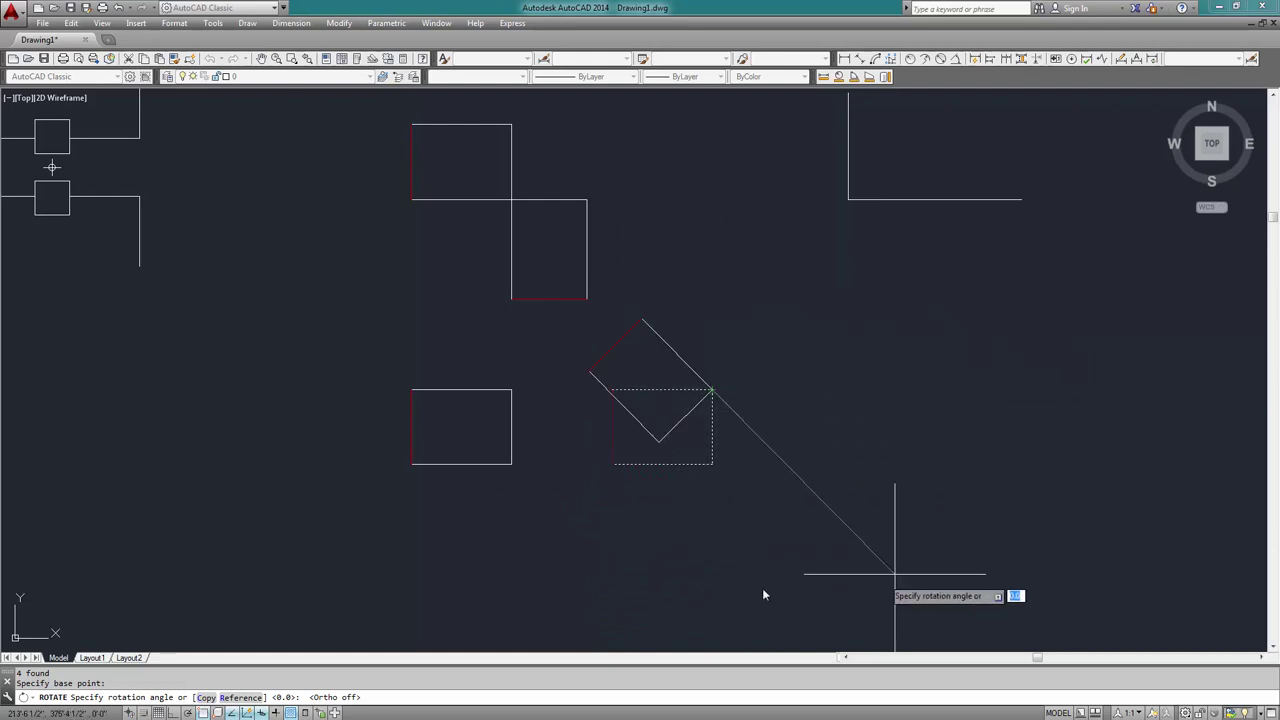
key("F8")
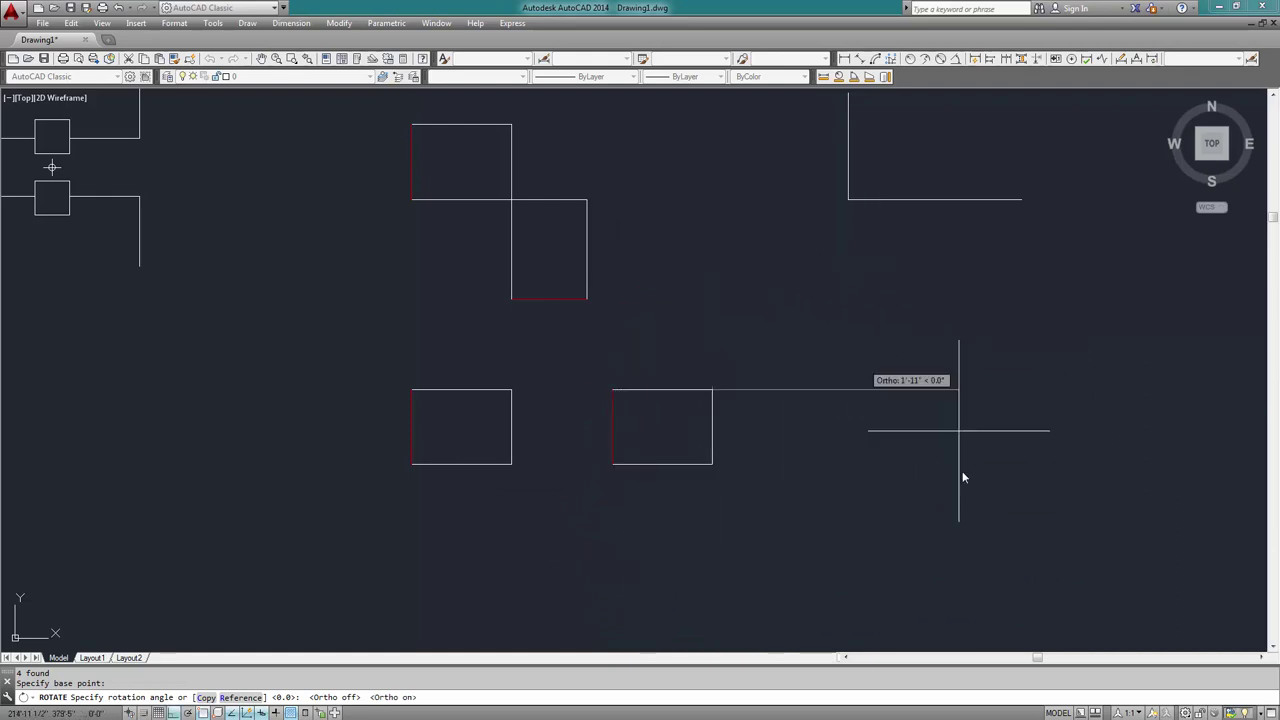
left_click(716, 332)
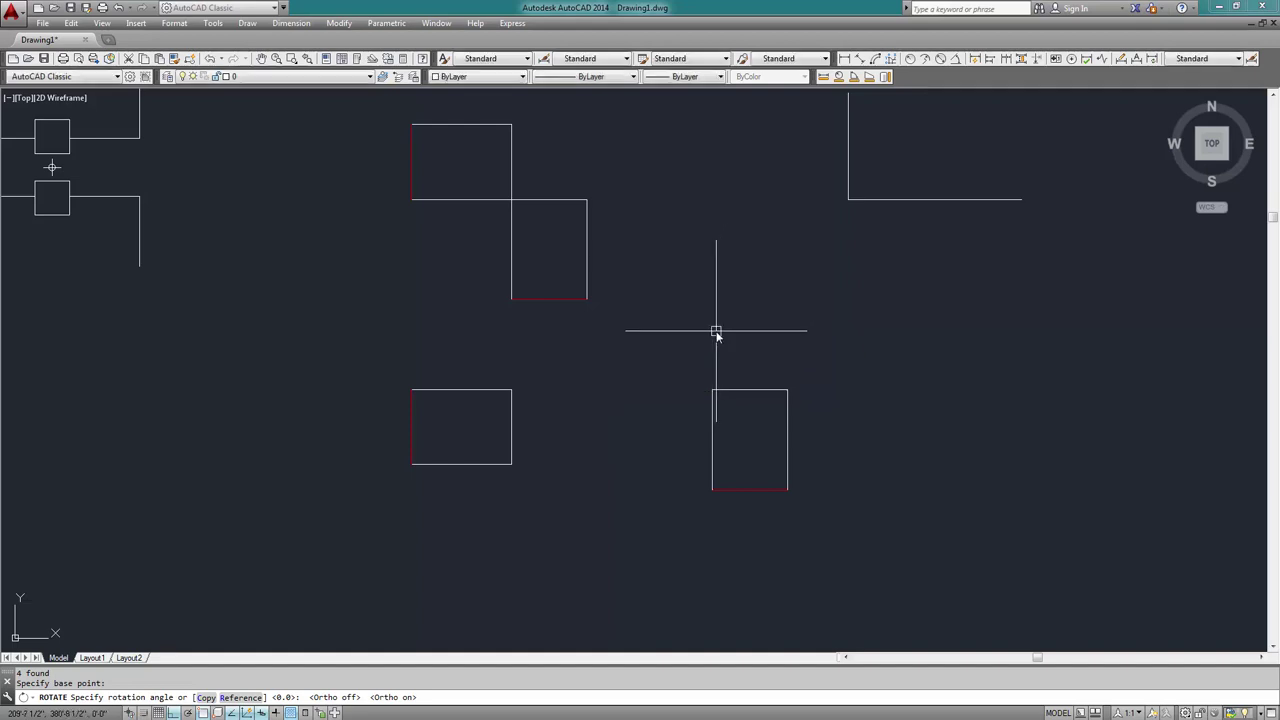
Move the rotated rectangle from its corner onto the other rectangle's corner
left_click(906, 355)
left_click(649, 567)
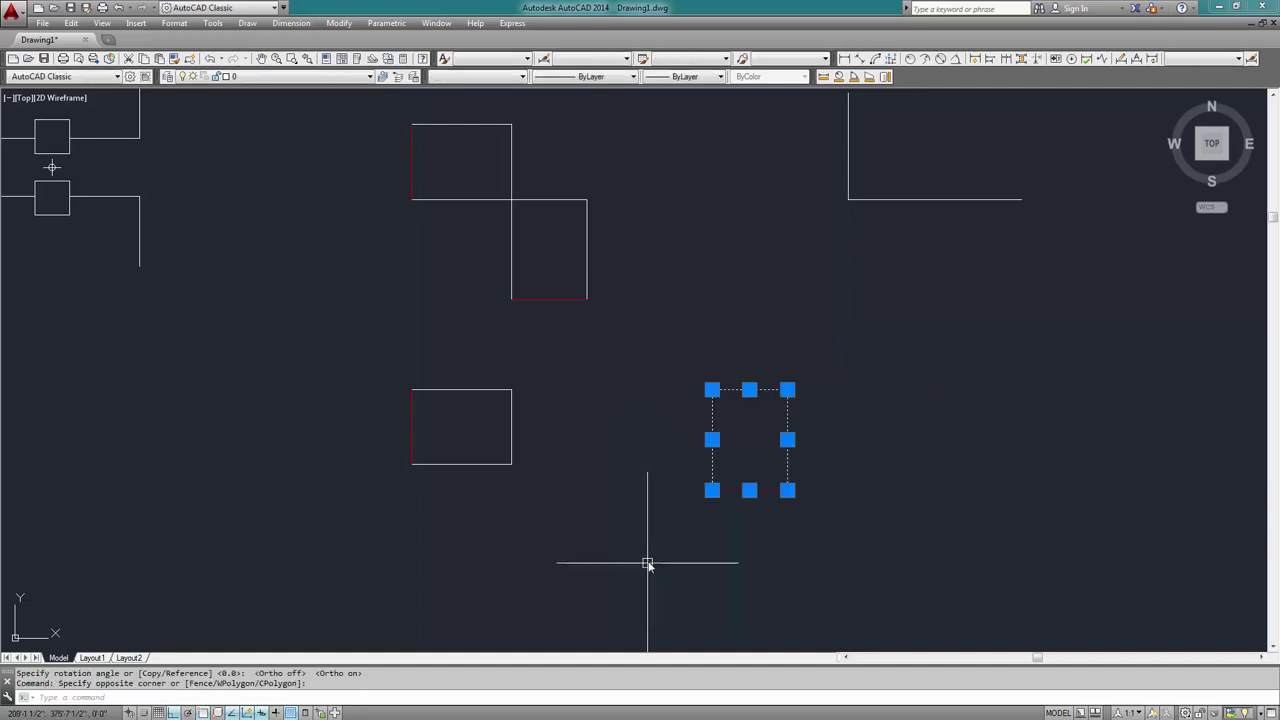
type("m")
key("Return")
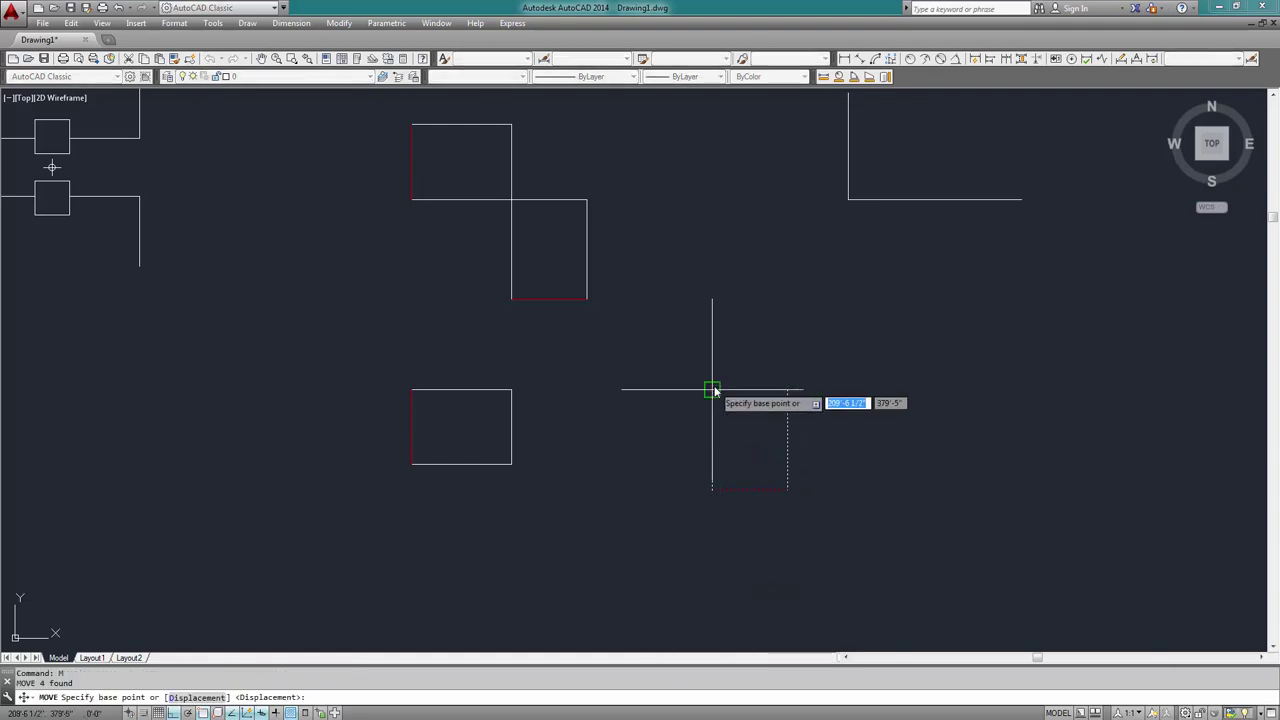
left_click(712, 390)
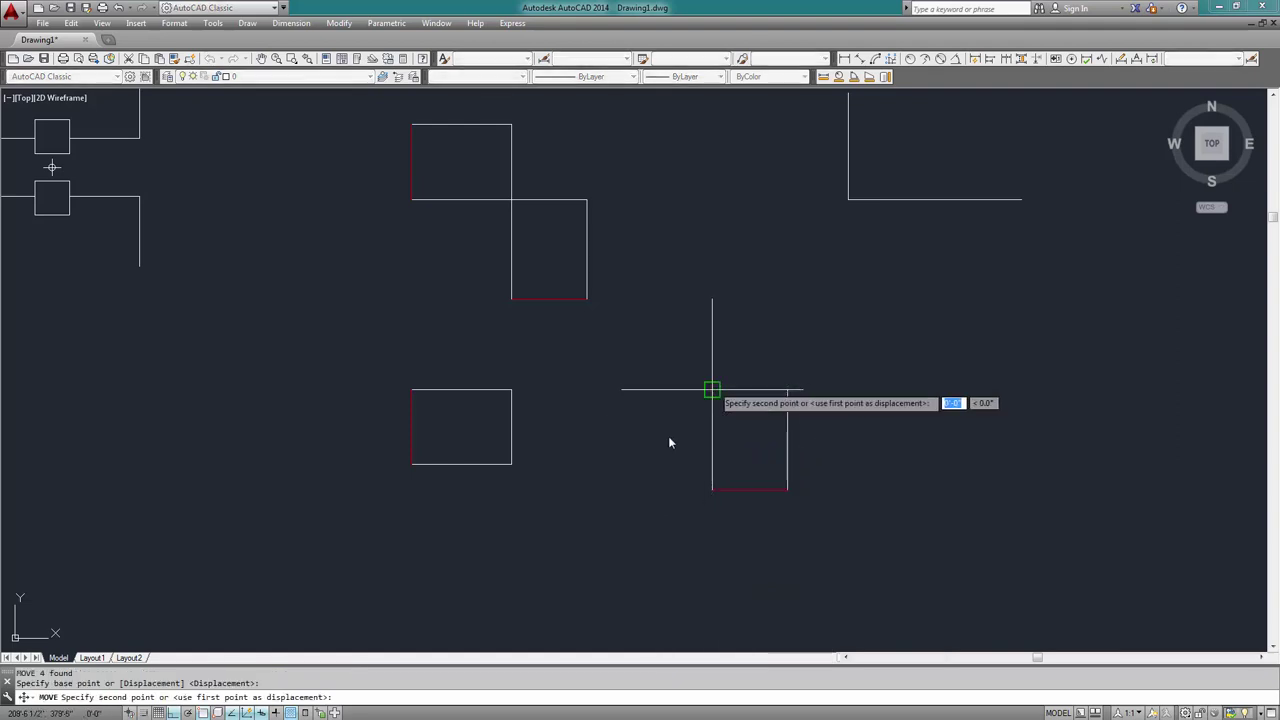
left_click(511, 465)
scroll(655, 440, "down", 2)
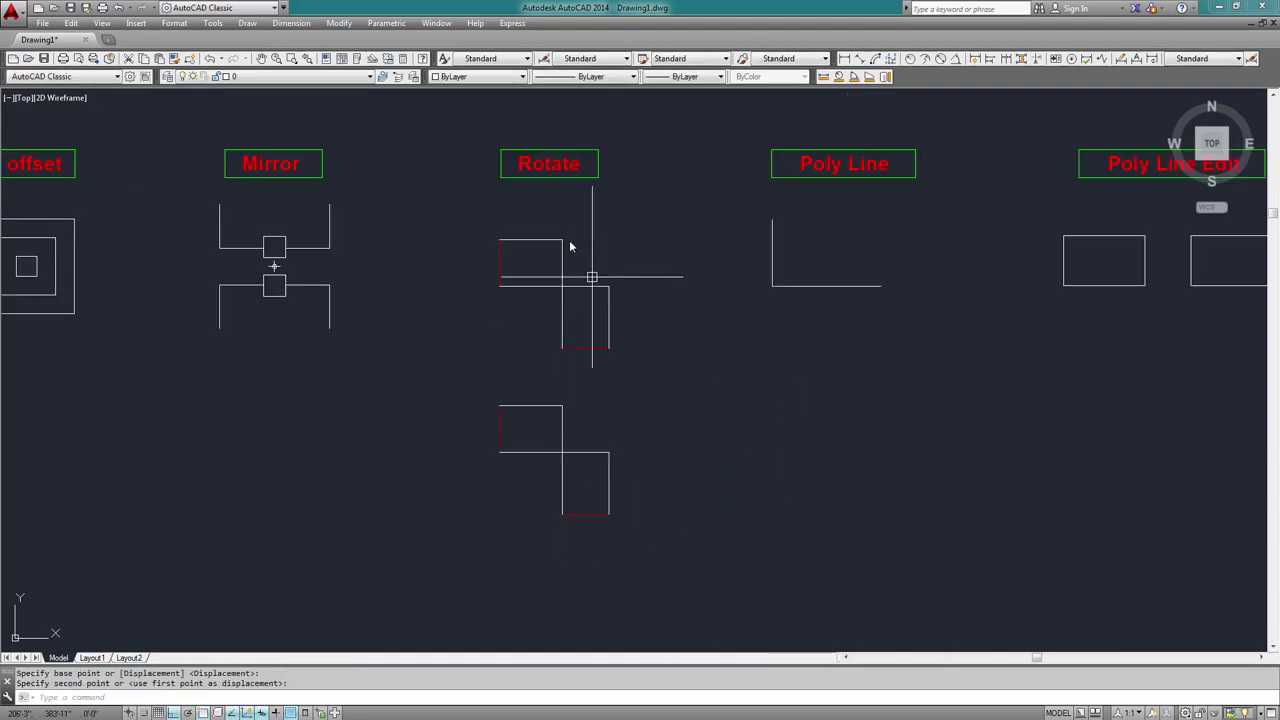
Erase the duplicate stepped pair and recentre the view on the Poly Line area
type("E")
key("Return")
scroll(617, 361, "up", 2)
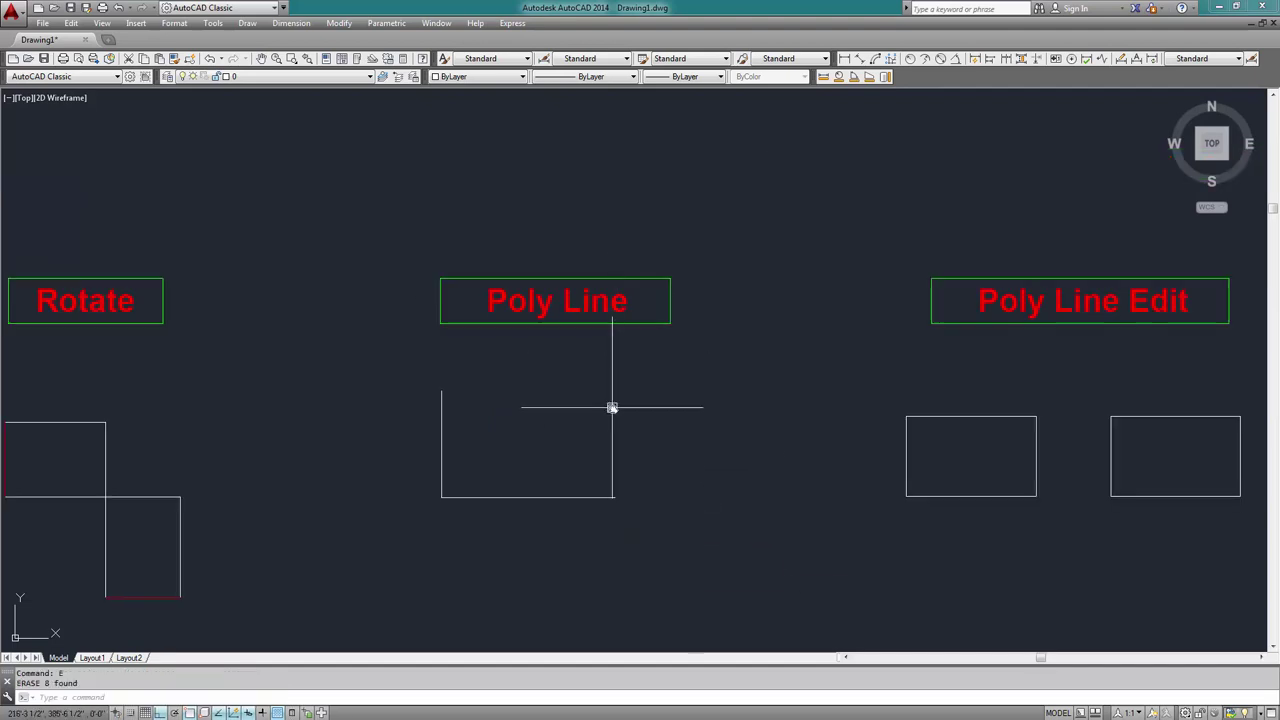
middle_click_drag(621, 440, 614, 409)
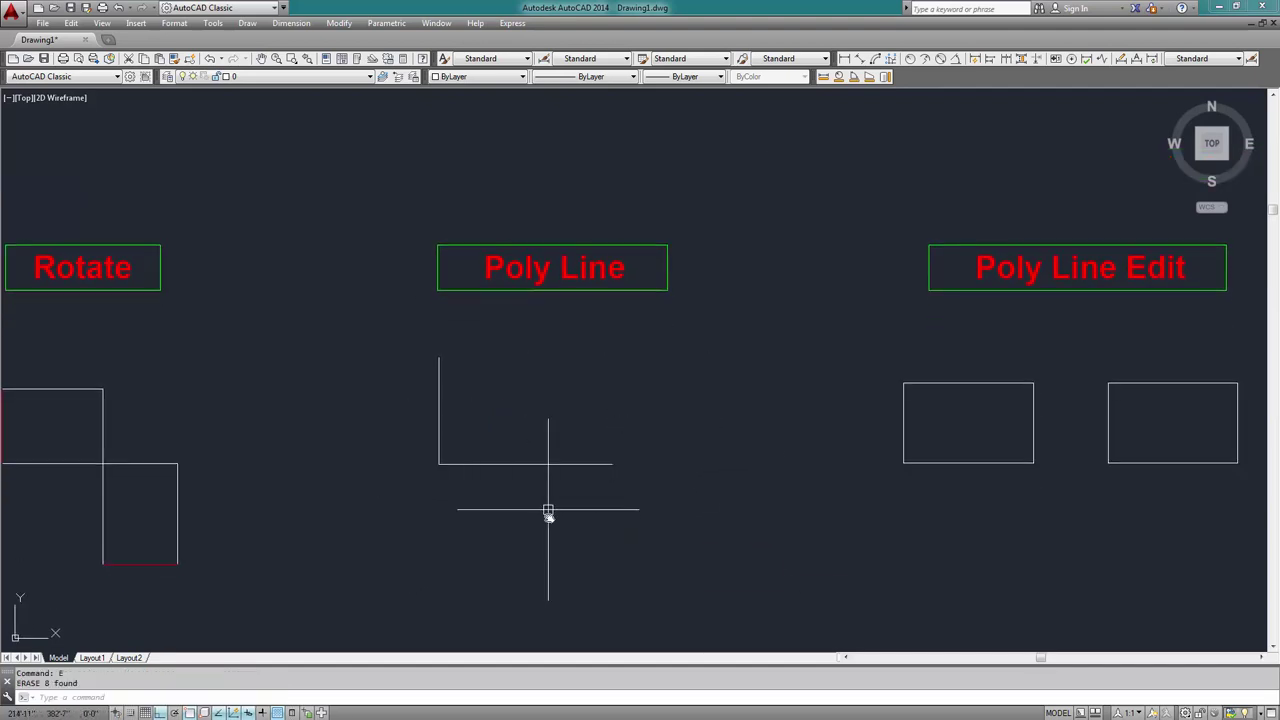
mouse_move(548, 513)
middle_mouse_down()
mouse_move(643, 451)
mouse_move(674, 457)
middle_mouse_up()
middle_click_drag(314, 539, 346, 506)
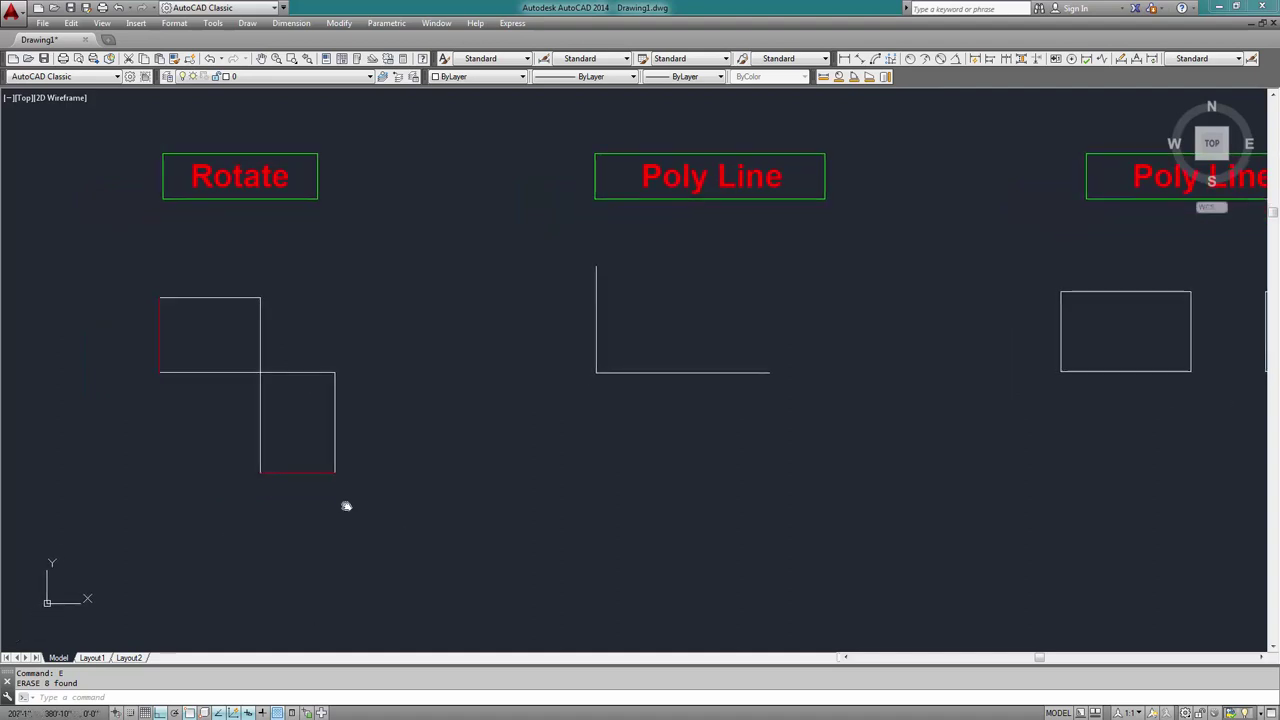
left_click(285, 515)
key("Escape")
middle_click_drag(594, 477, 509, 449)
Draw an L shape from two separate LINE segments below the Poly Line example
type("L")
key("Return")
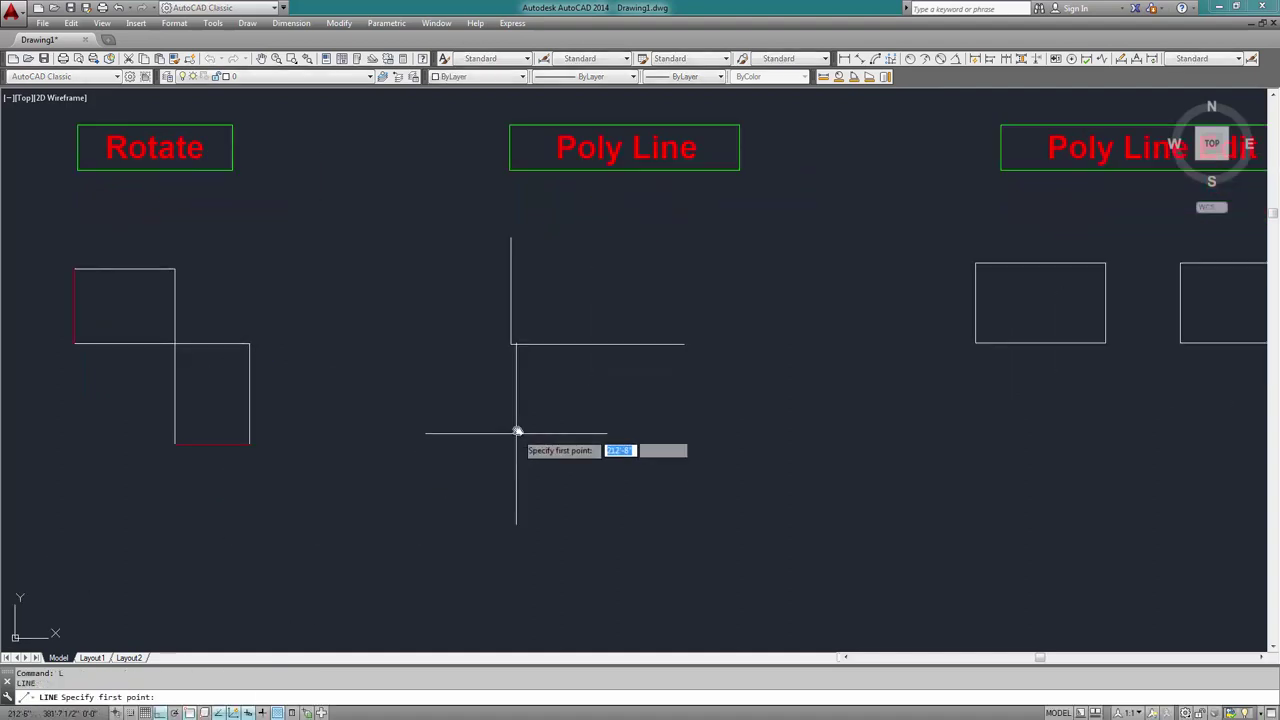
left_click(513, 432)
left_click(512, 545)
left_click(717, 545)
key("Return")
Select the L's lines individually, erase the horizontal line, then undo the erase
left_click(575, 405)
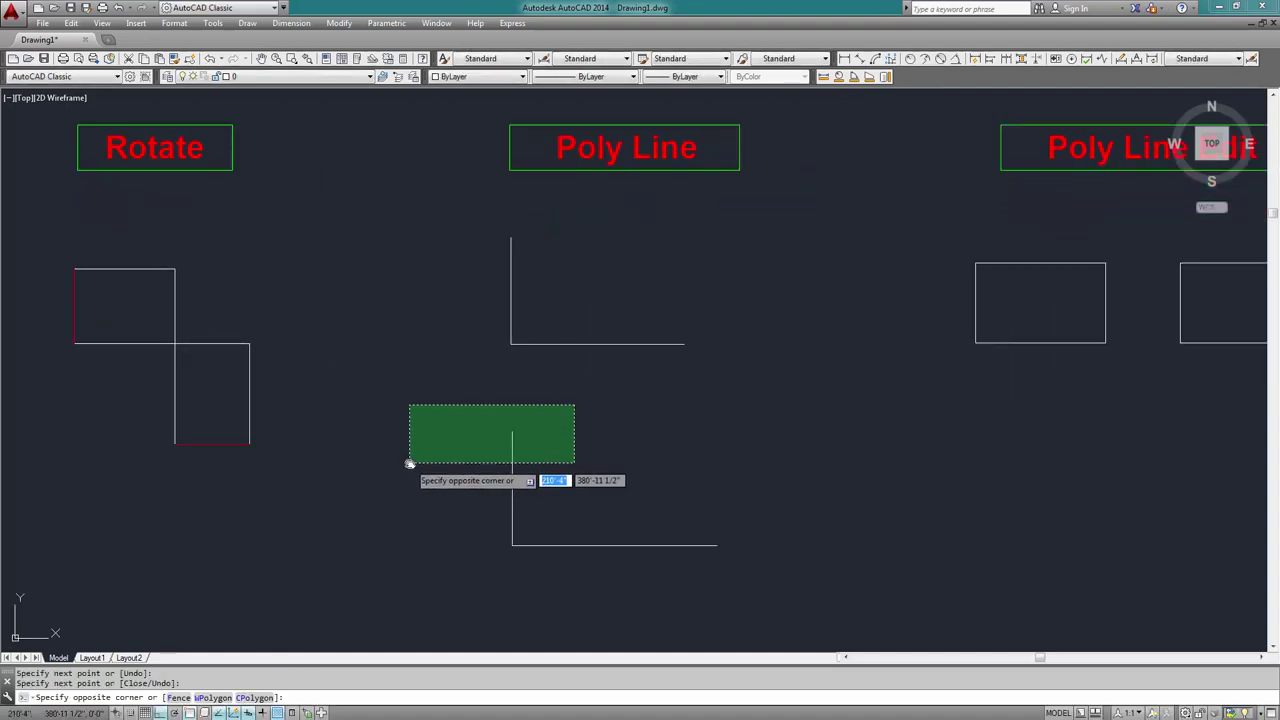
left_click(410, 463)
left_click(719, 474)
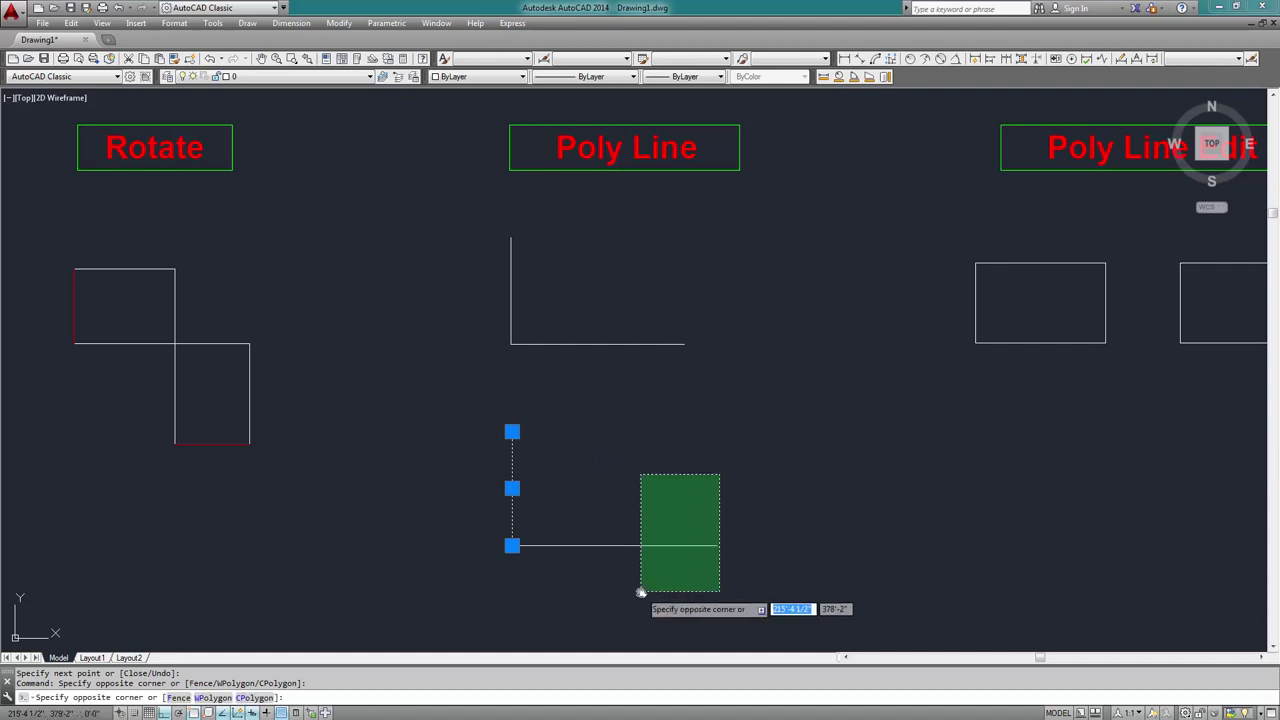
left_click(641, 592)
key("Escape")
left_click(734, 597)
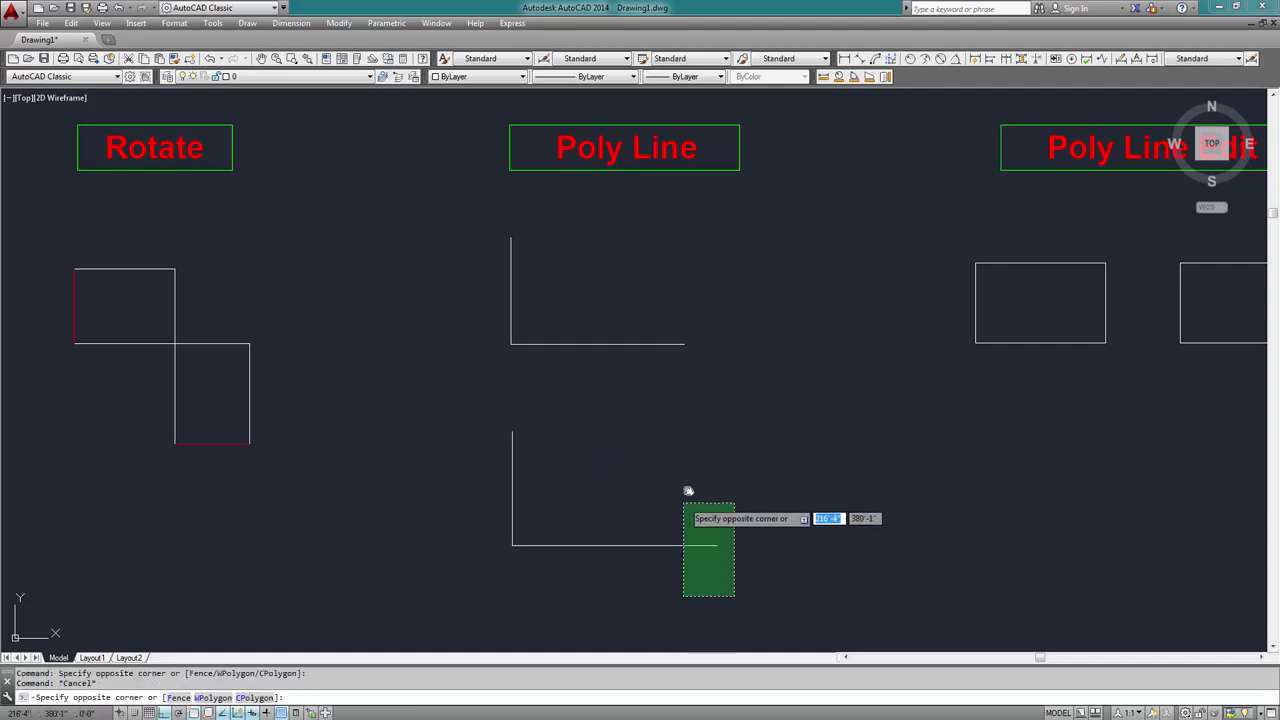
left_click(687, 490)
key("Delete")
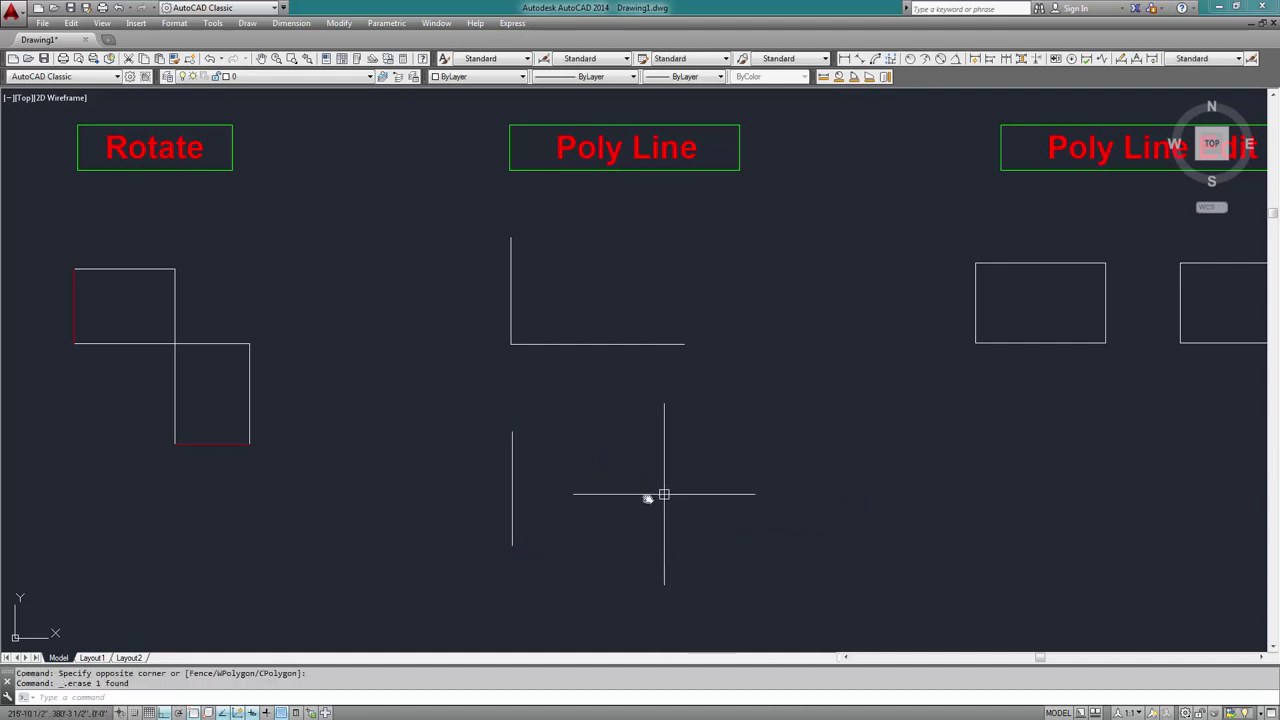
key("ctrl+z")
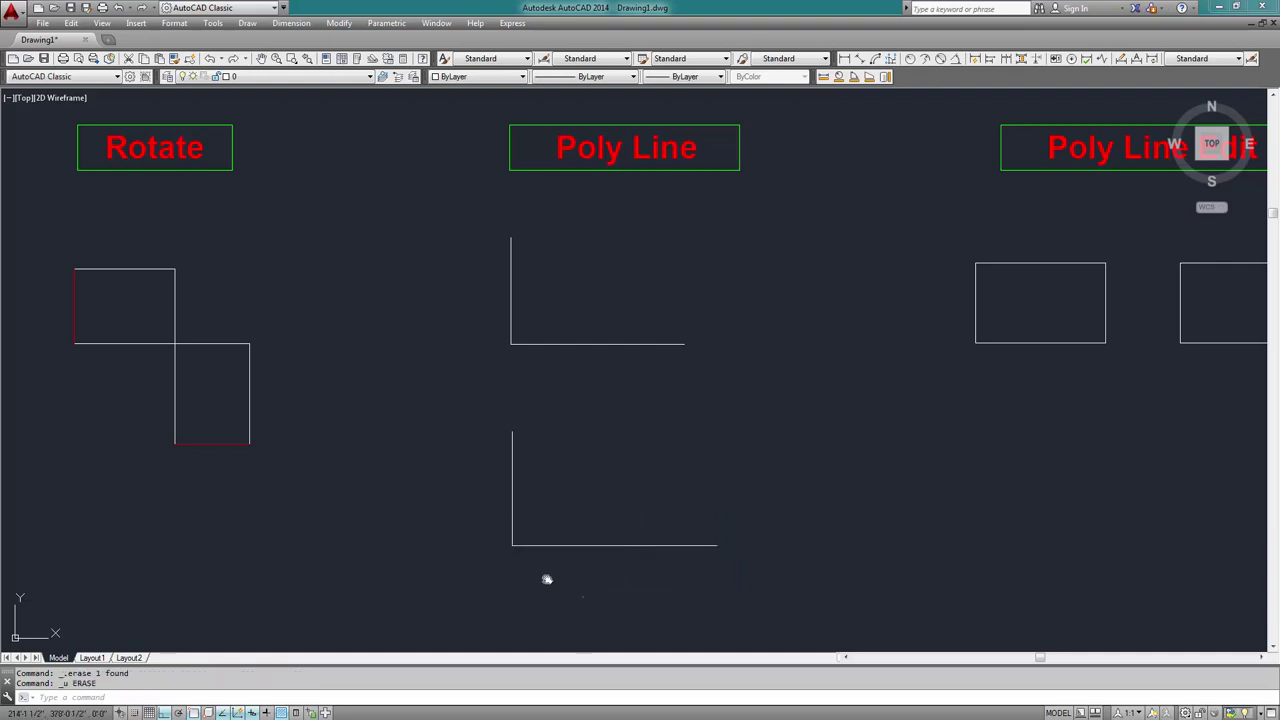
Window-select both lines of the lower L, then cancel
left_click(583, 597)
left_click(327, 512)
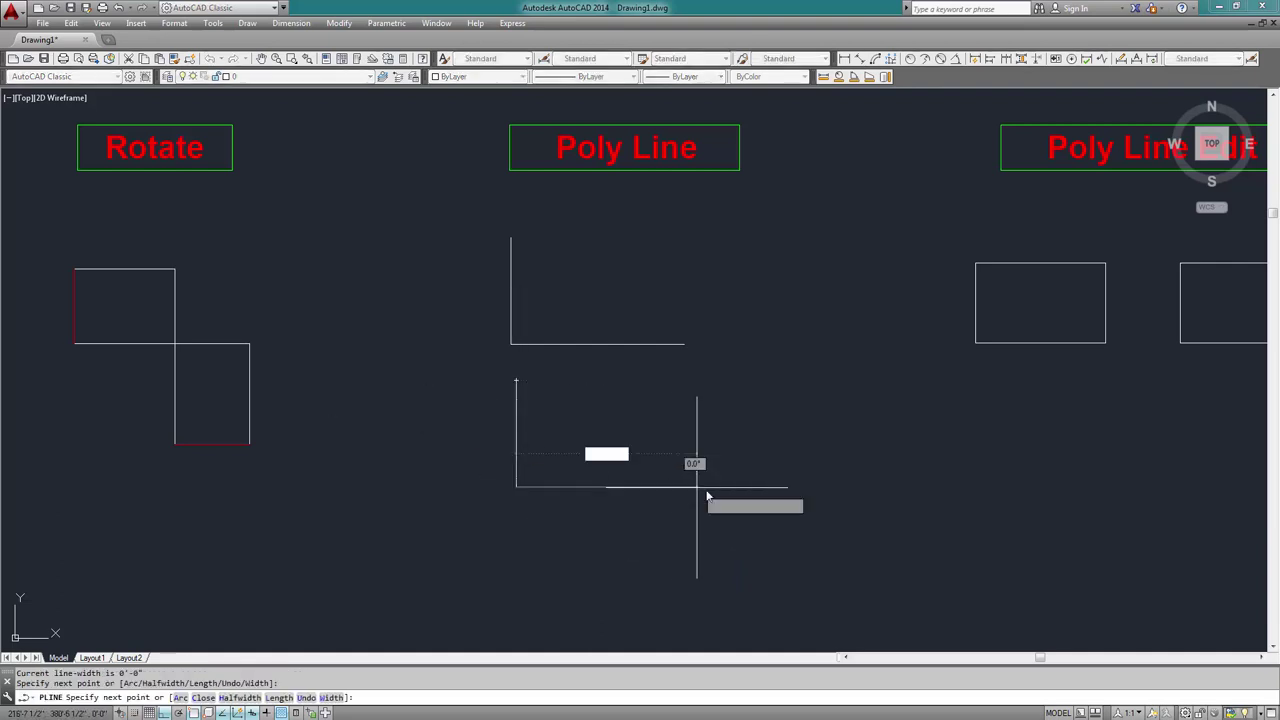
left_click(724, 486)
key("Return")
left_click(594, 352)
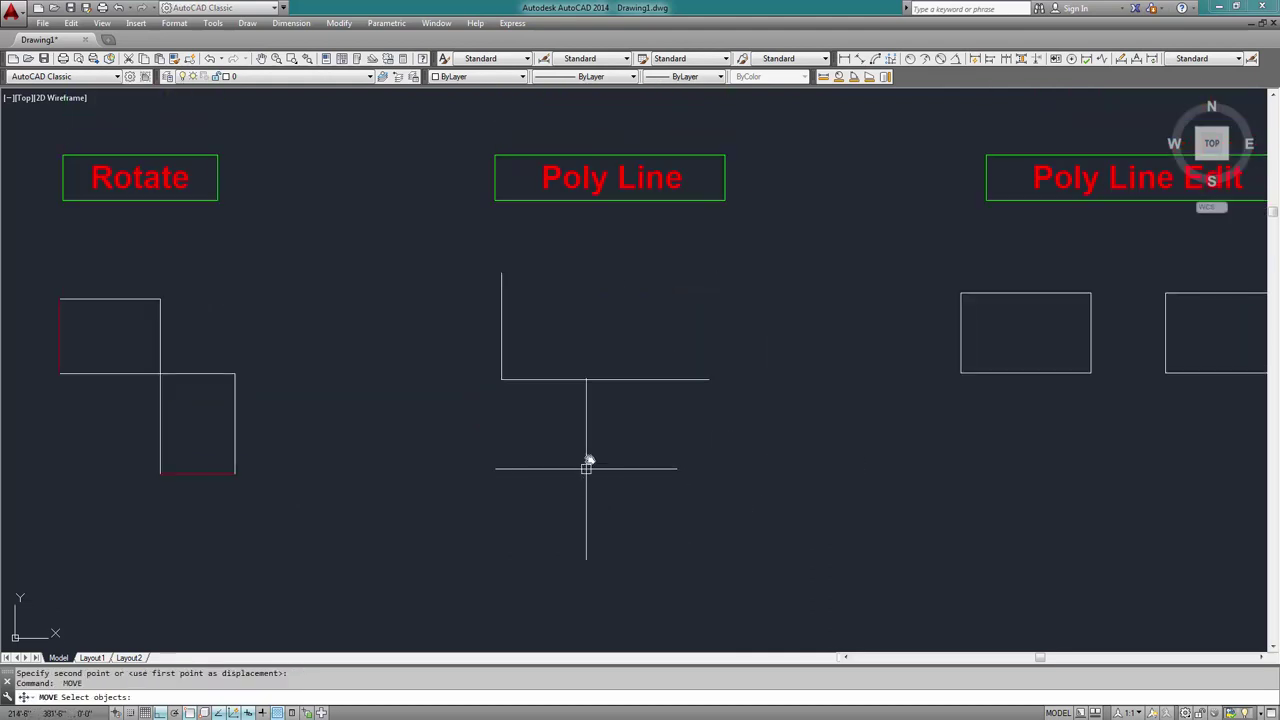
key("Escape")
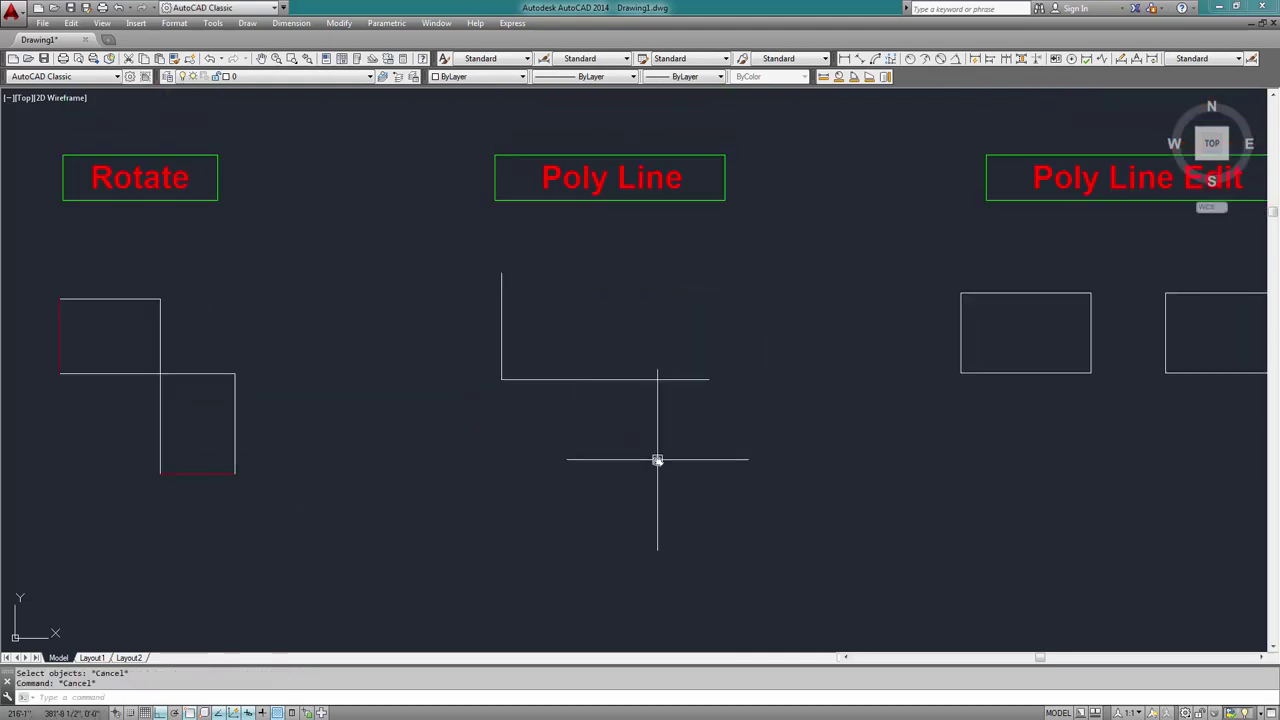
Compare selecting the L polyline as one object against a single rotated-rectangle edge
left_click(660, 380)
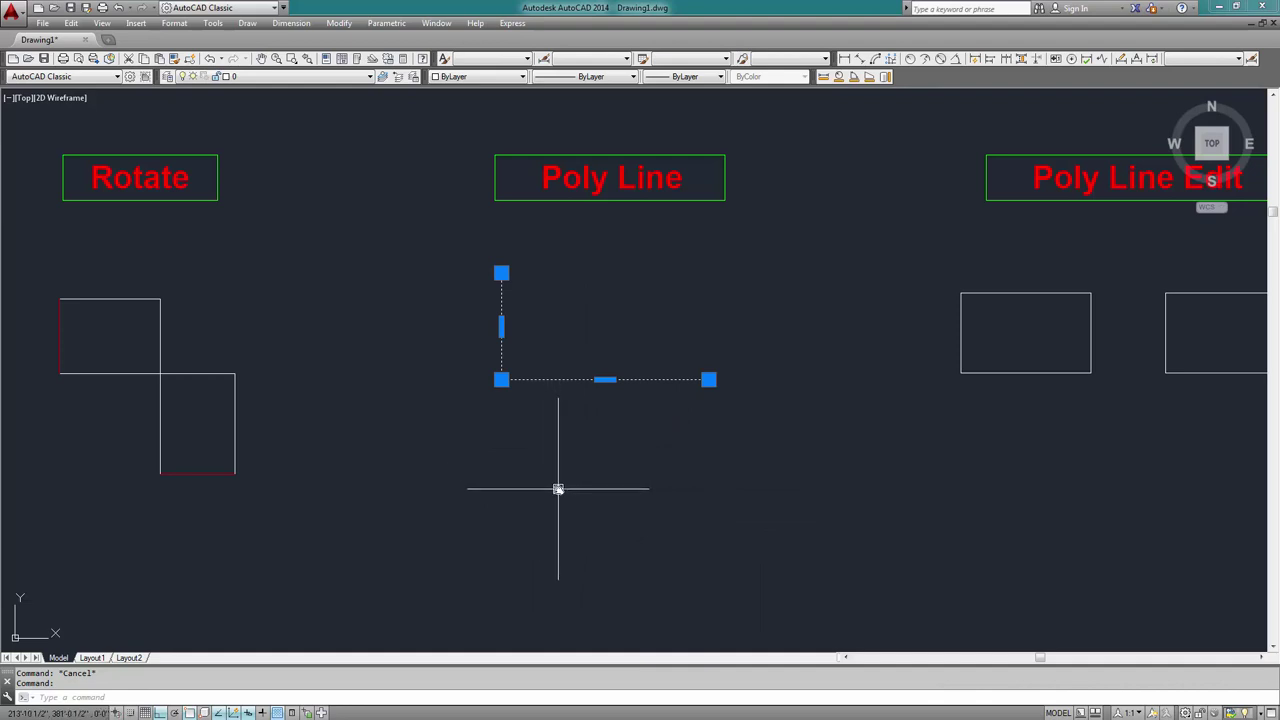
key("Escape")
left_click(215, 462)
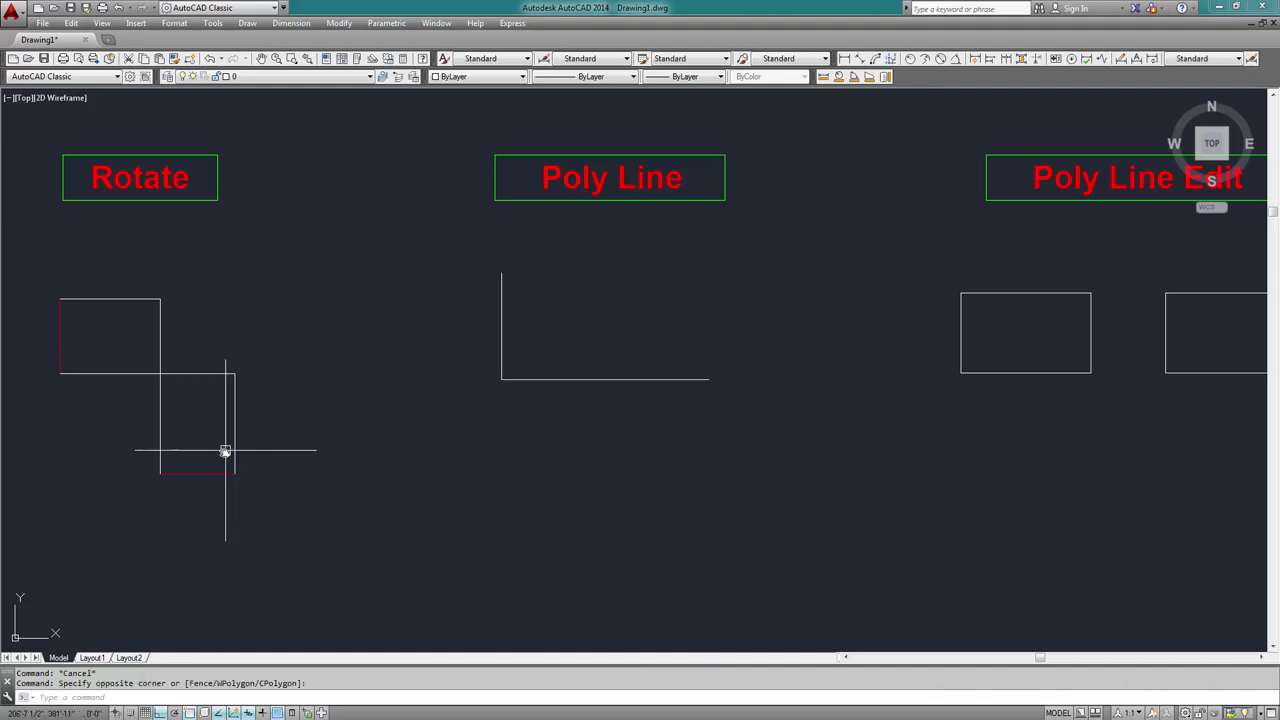
left_click(234, 443)
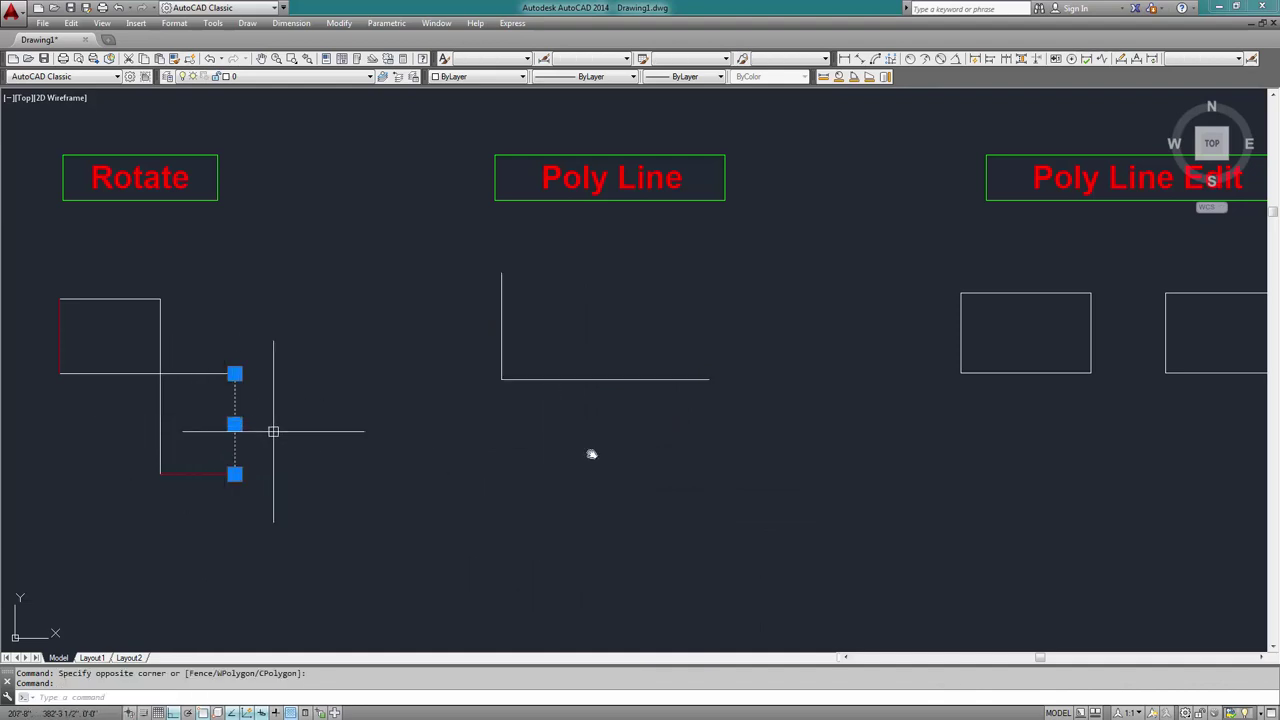
key("Escape")
left_click(685, 379)
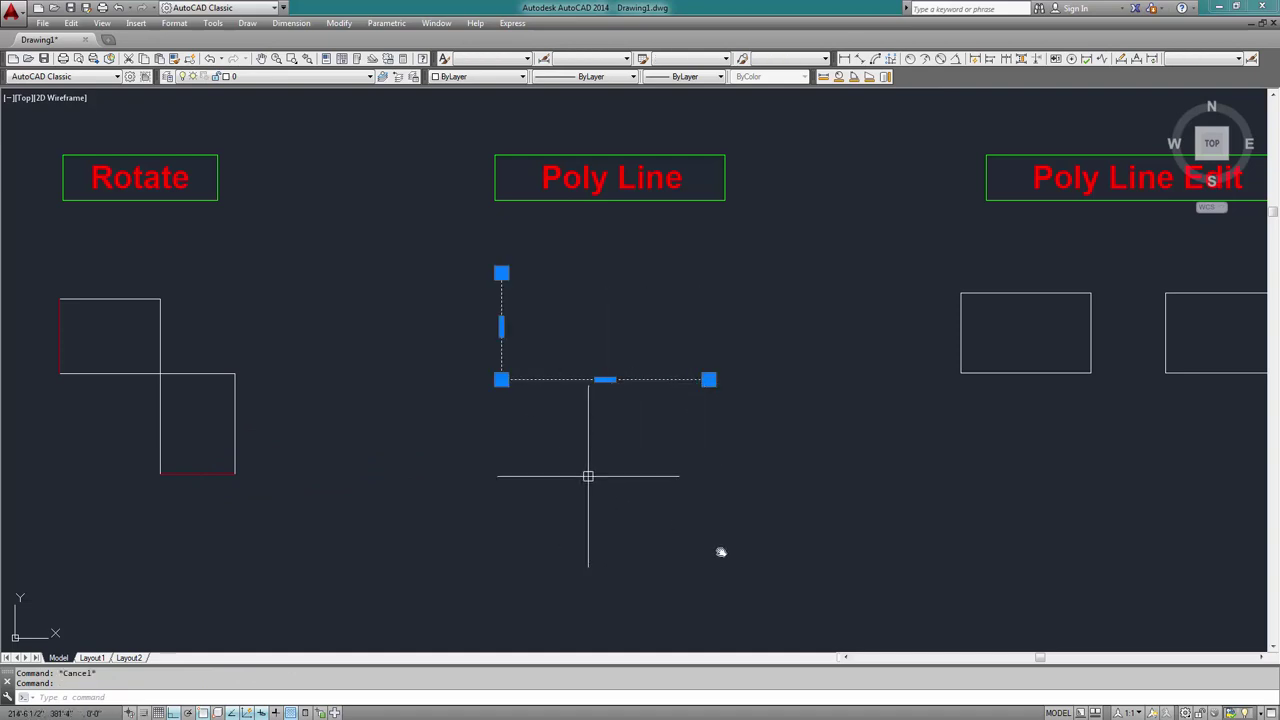
key("Escape")
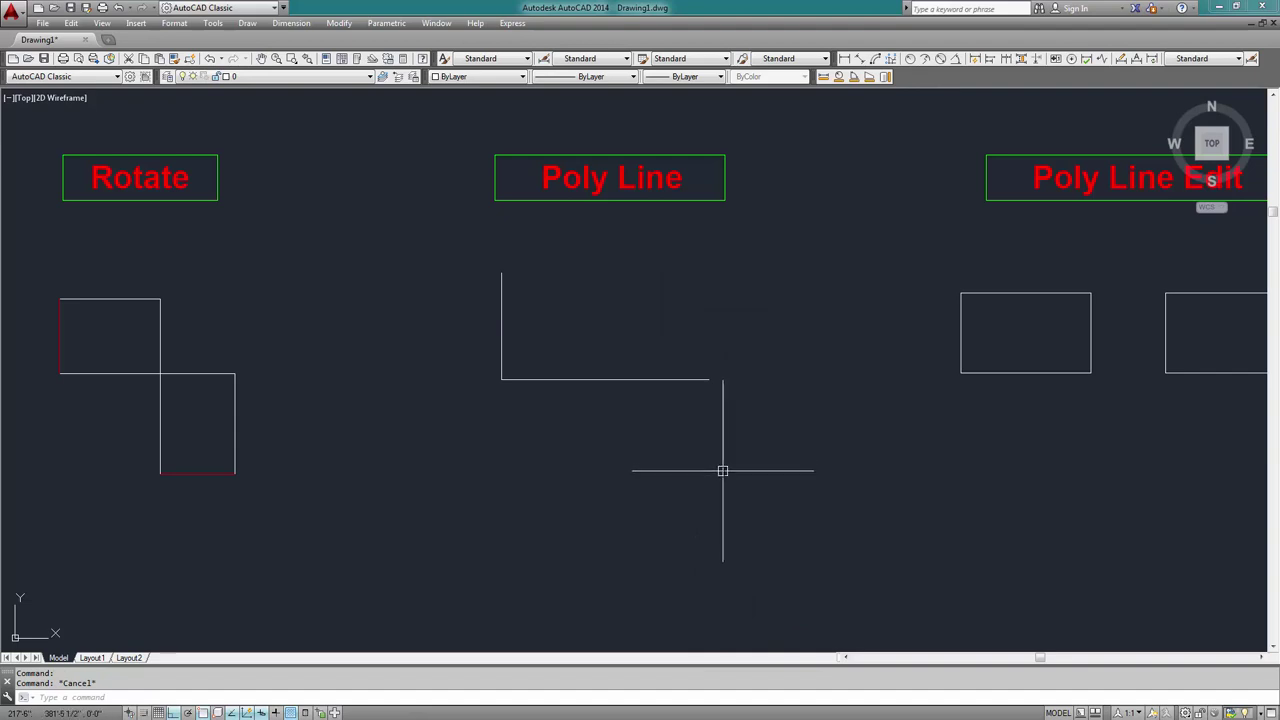
Draw another L from separate line segments below the polyline L
middle_click_drag(722, 470, 727, 426)
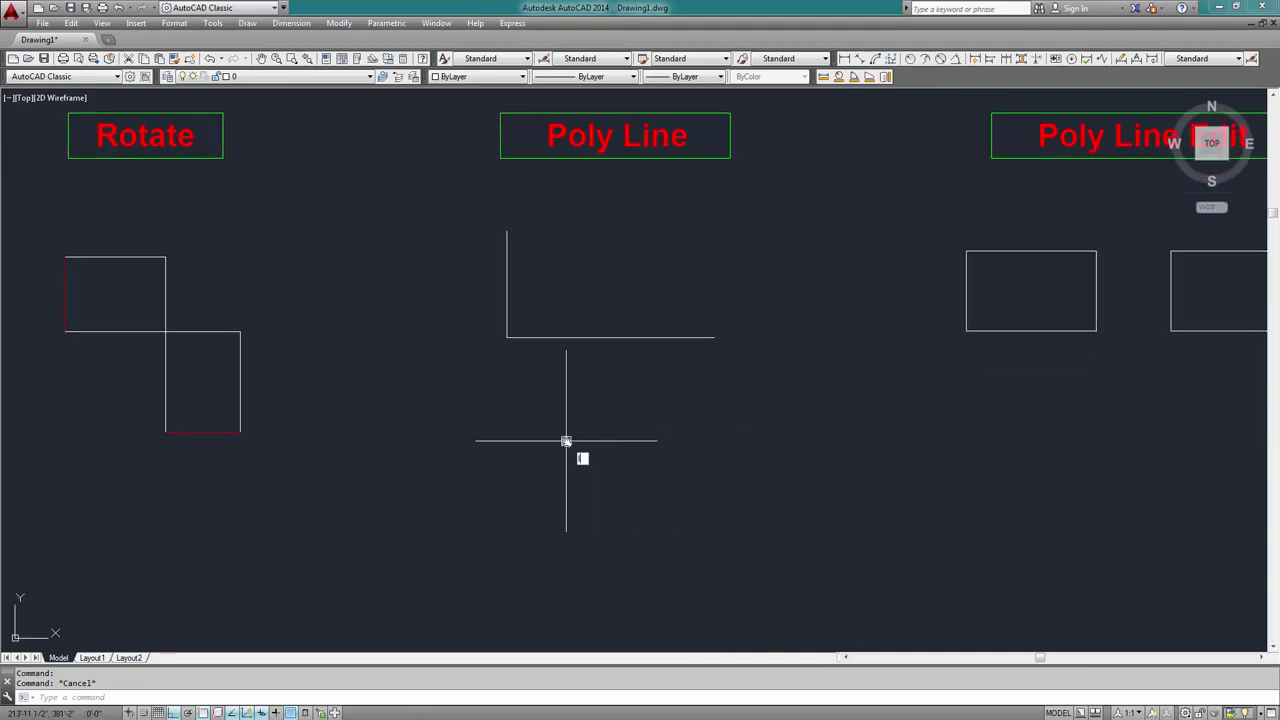
key("Return")
left_click(511, 404)
left_click(511, 472)
left_click(639, 472)
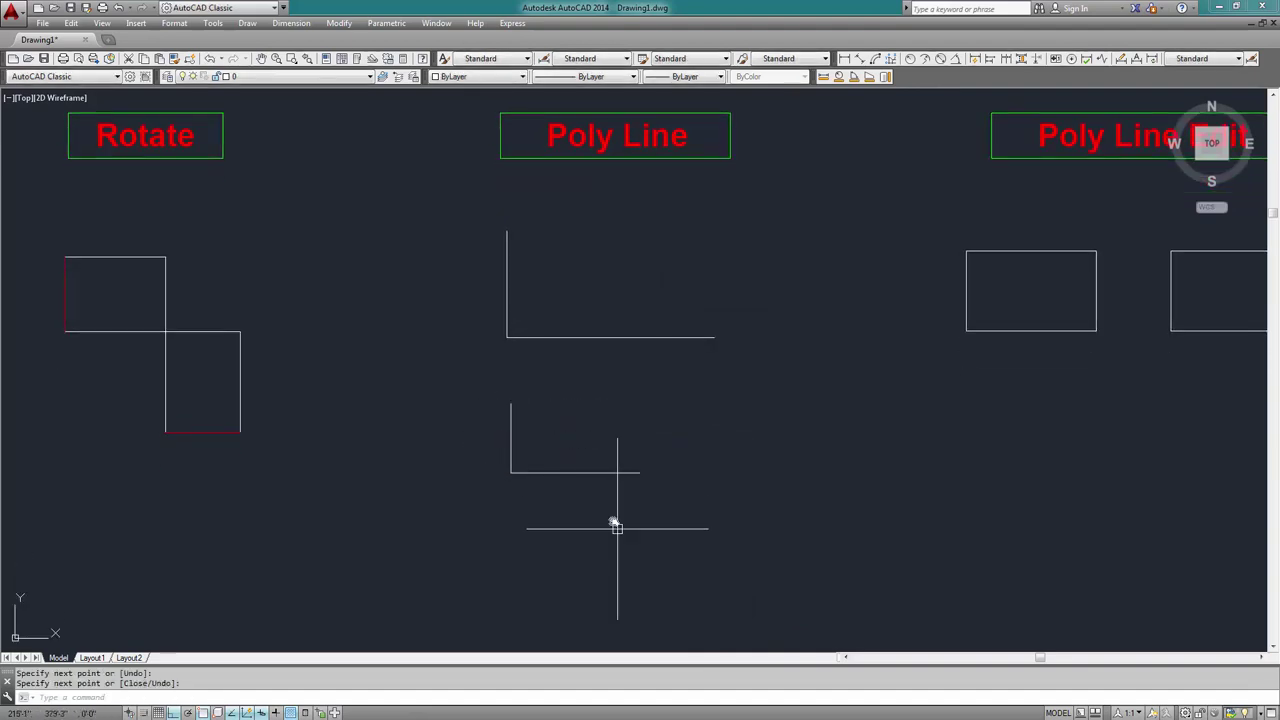
key("Return")
left_click(703, 521)
left_click(629, 466)
key("Escape")
Check the polyline selection, then erase the lower L's two lines
left_click(703, 338)
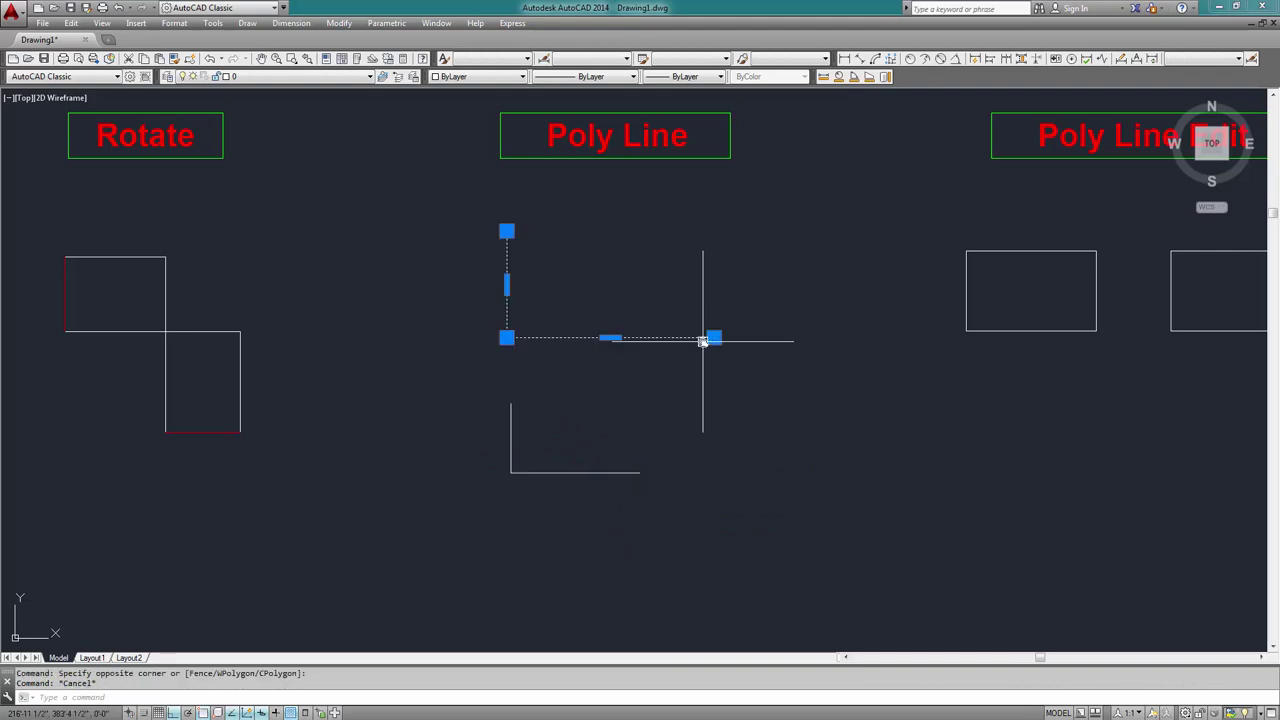
key("Escape")
left_click(663, 406)
left_click(470, 514)
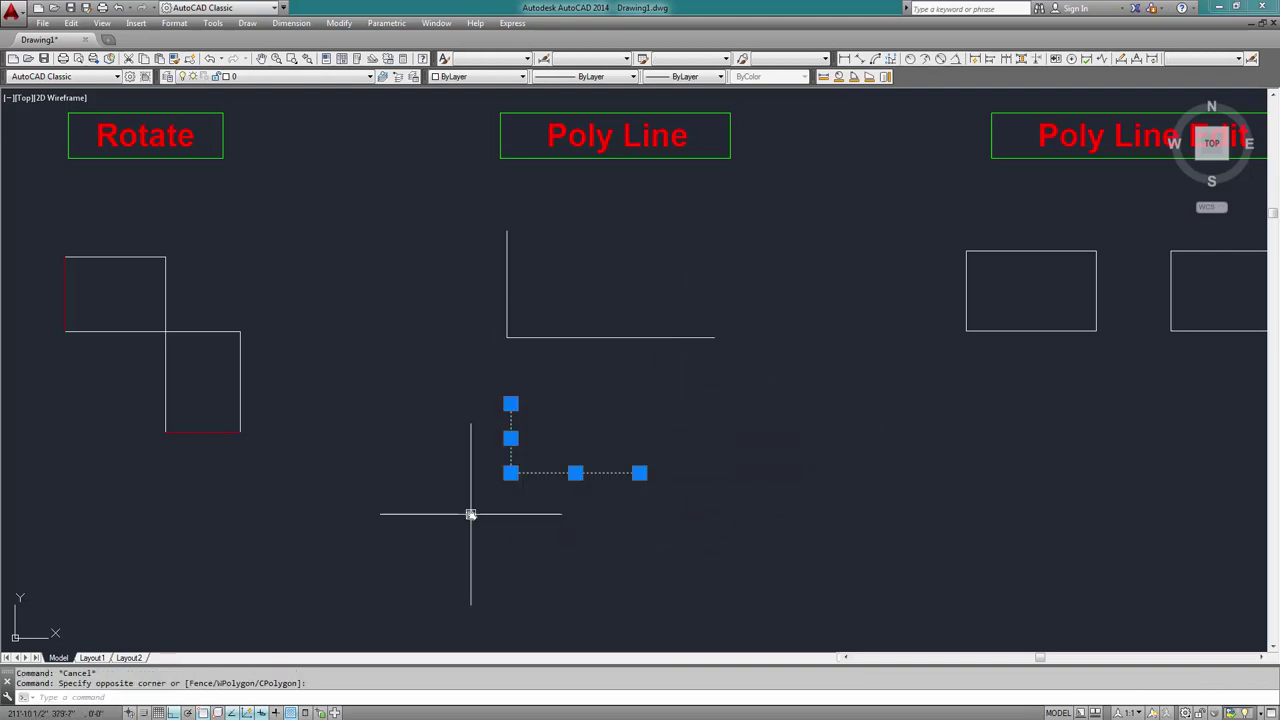
type("E")
key("Return")
middle_click_drag(497, 471, 477, 480)
Draw a PLINE U below the L with legs of 24 down, 24 right and 24 up
type("P")
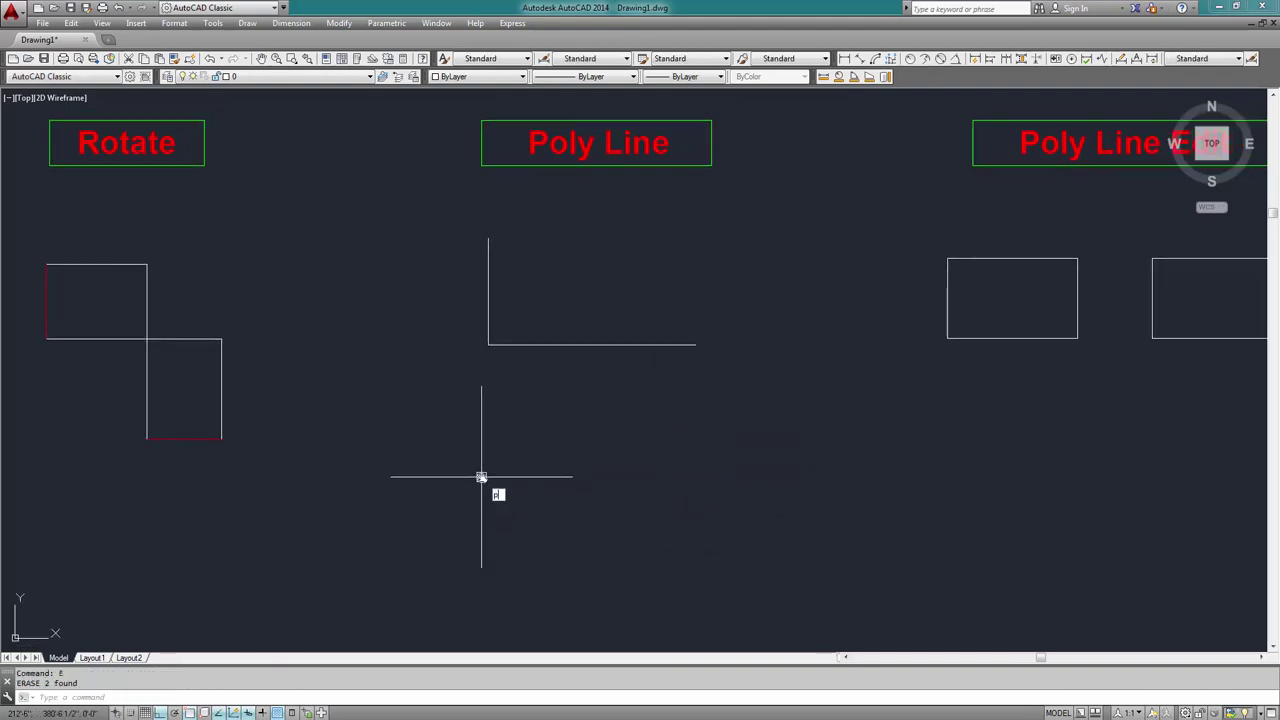
type("O")
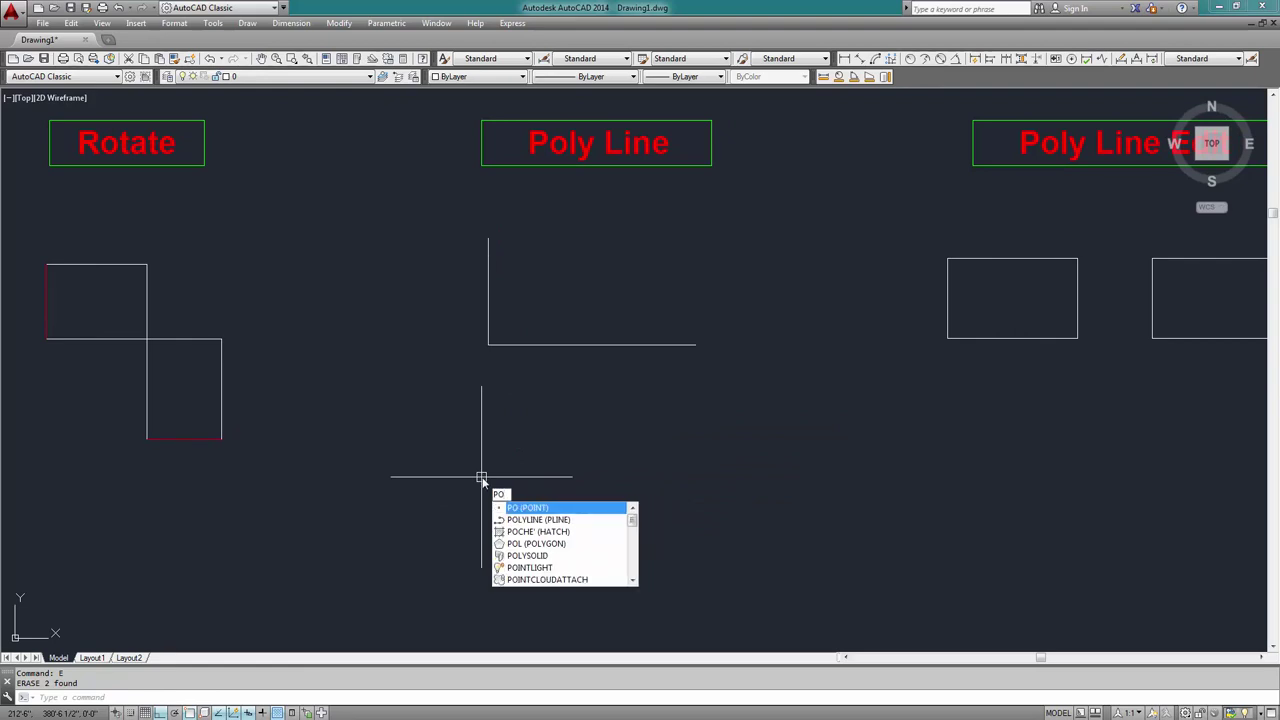
key("BackSpace")
type("L")
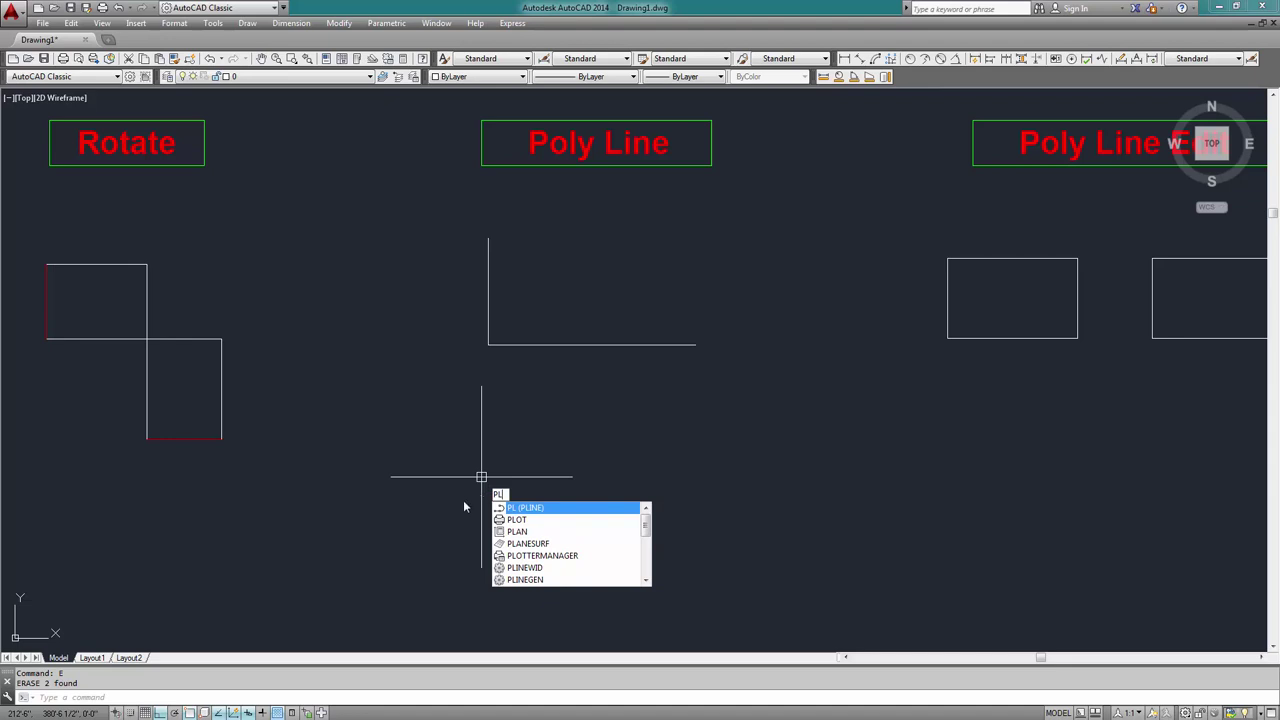
key("Return")
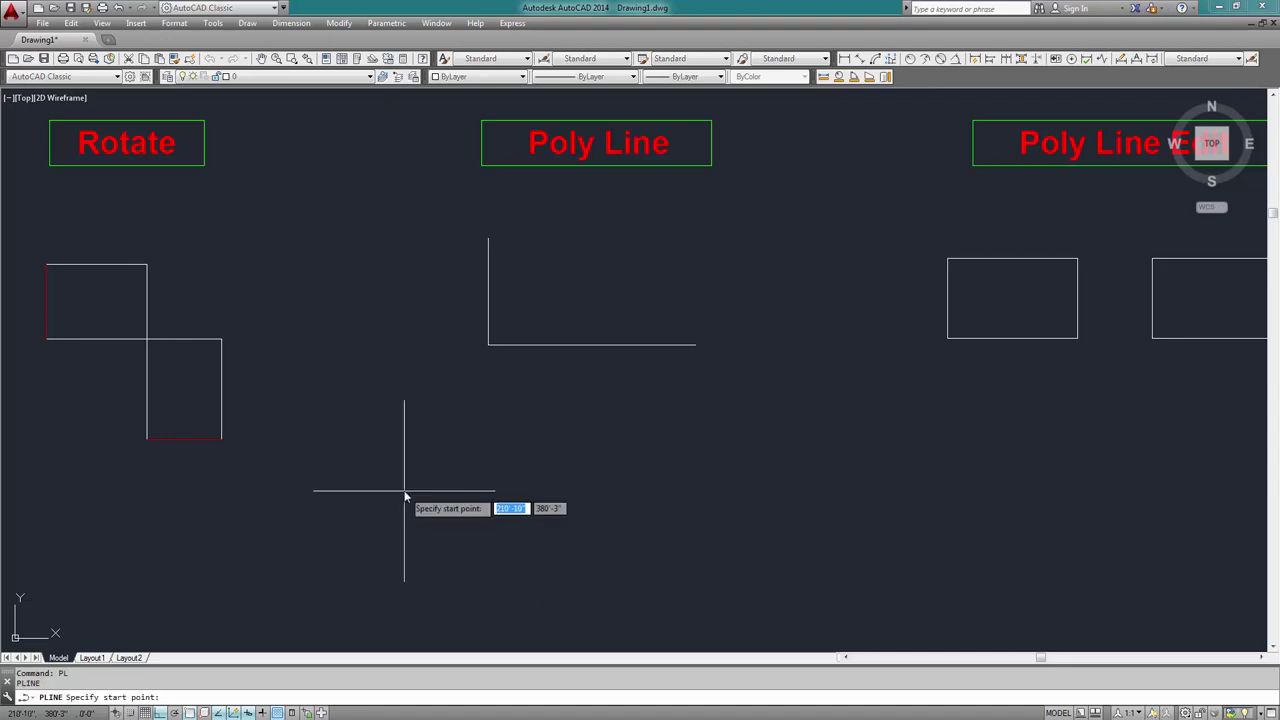
left_click(492, 406)
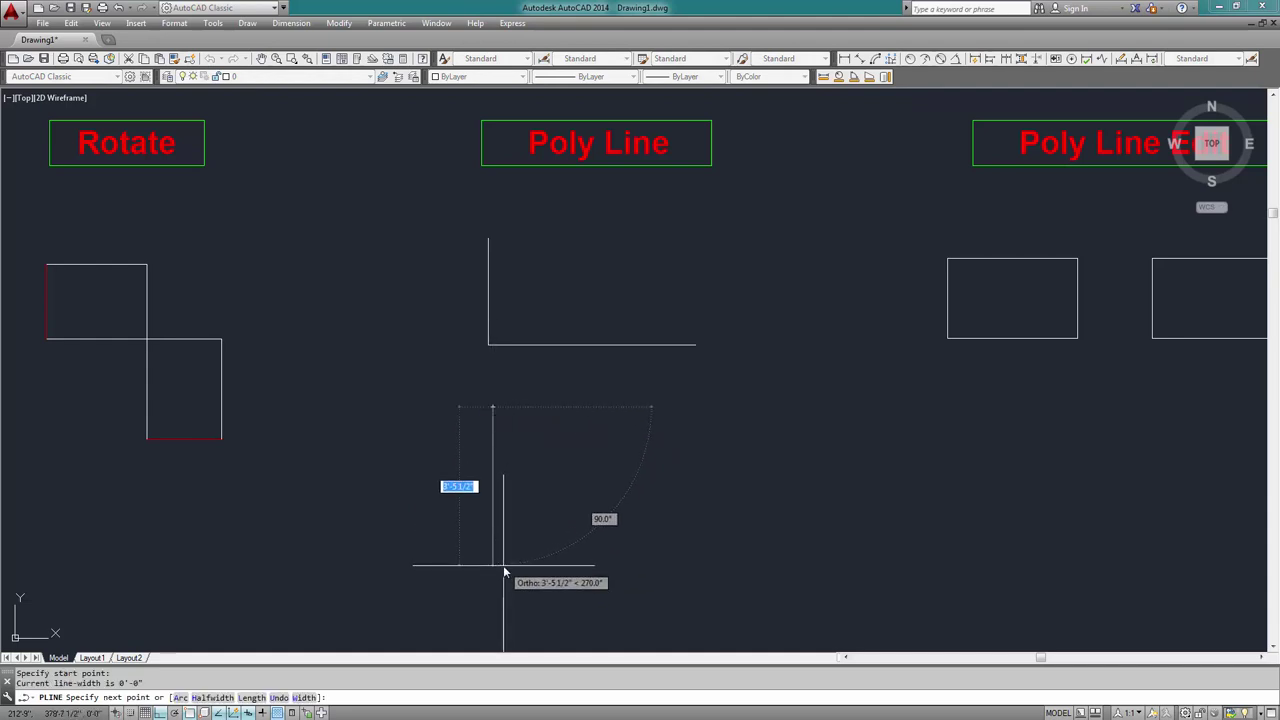
key("Return")
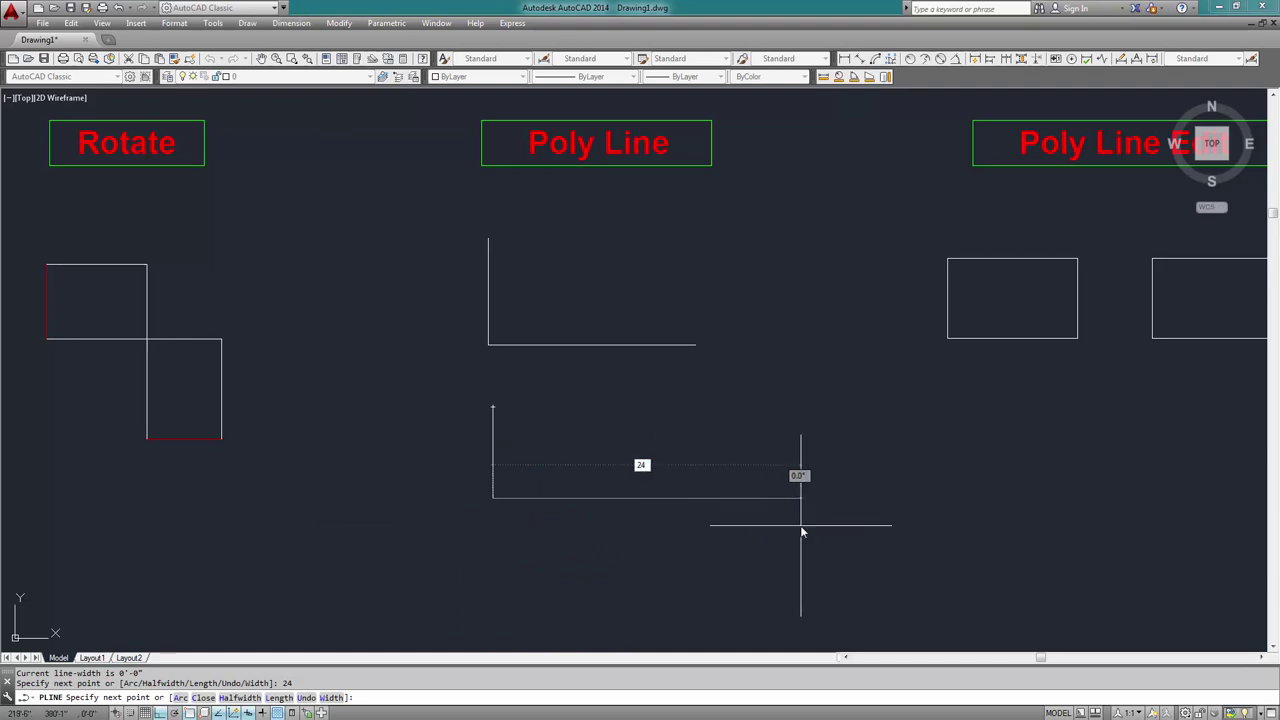
key("Return")
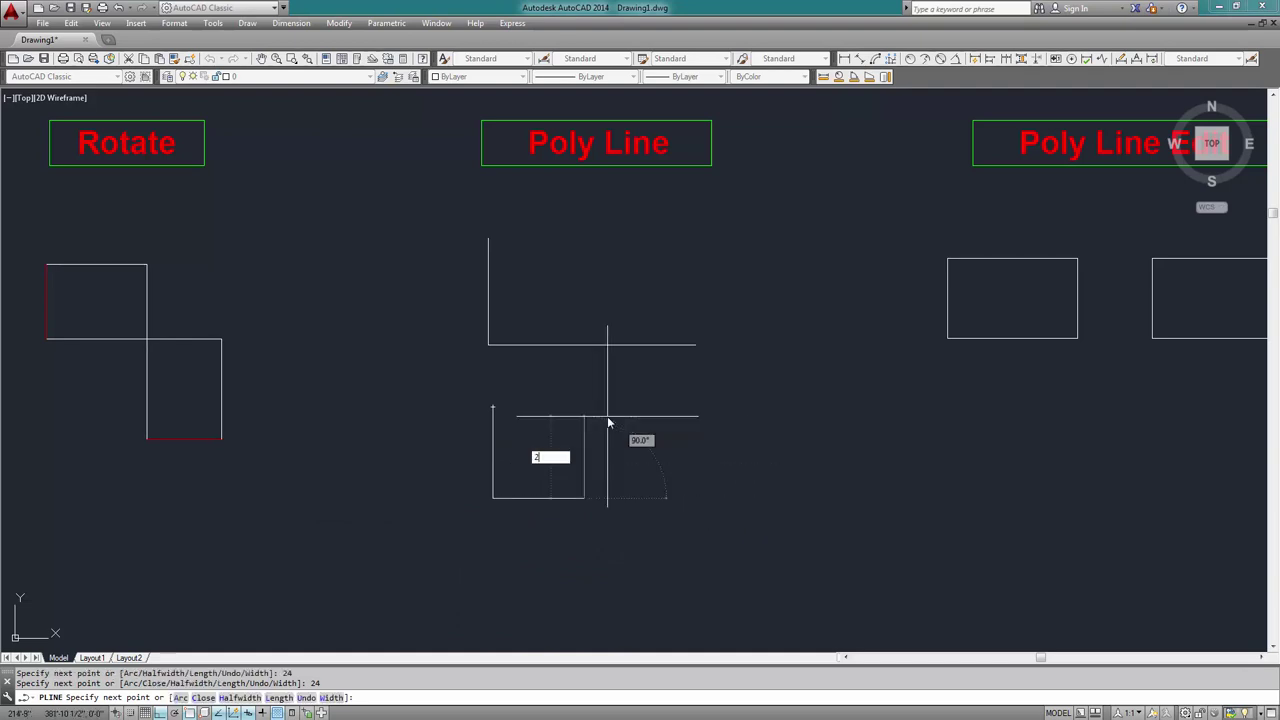
key("Return")
key("Return")
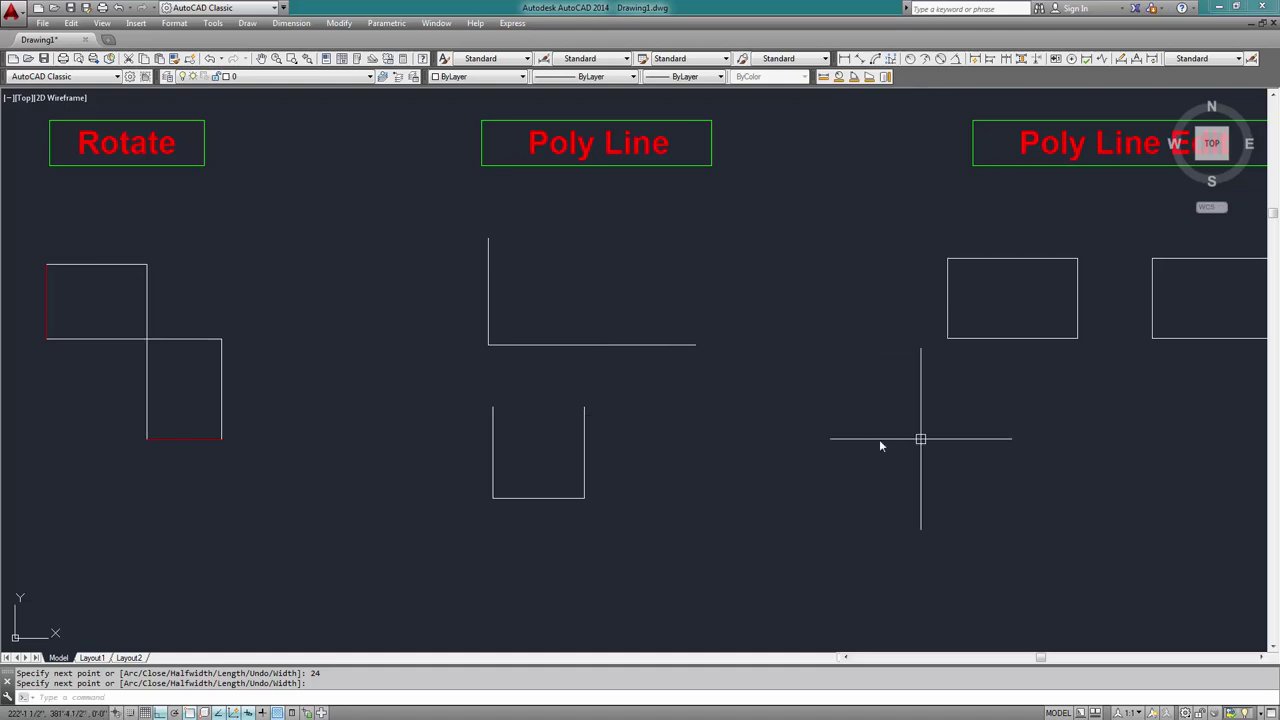
left_click(586, 427)
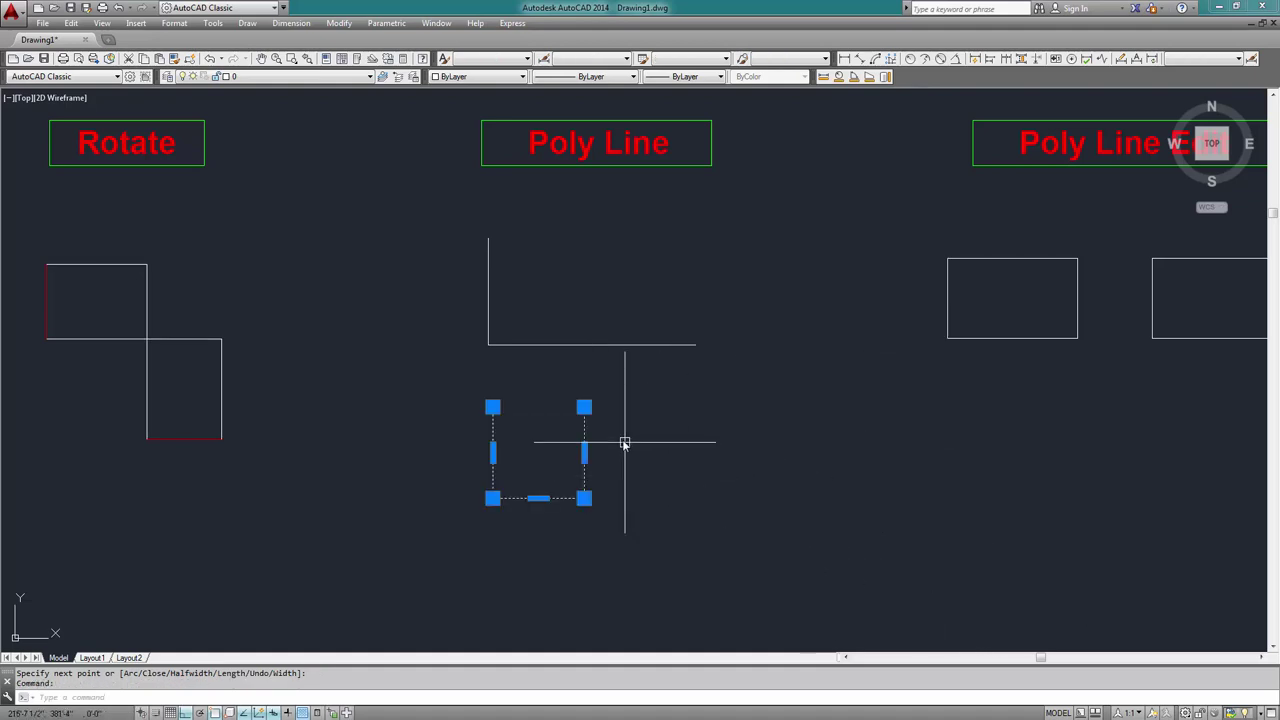
Erase the U-shaped practice polyline beneath the Poly Line example, leaving only the original L
key("Escape")
scroll(652, 452, "up", 2)
scroll(651, 449, "down", 4)
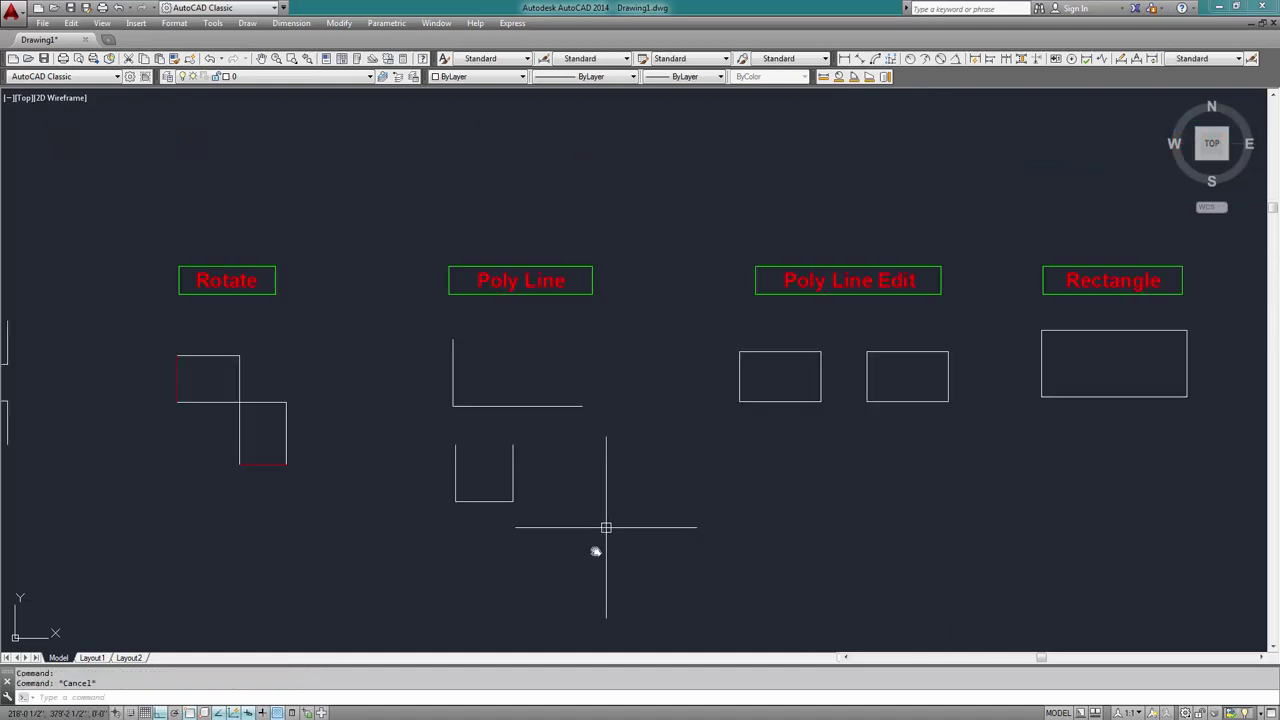
scroll(527, 435, "up", 2)
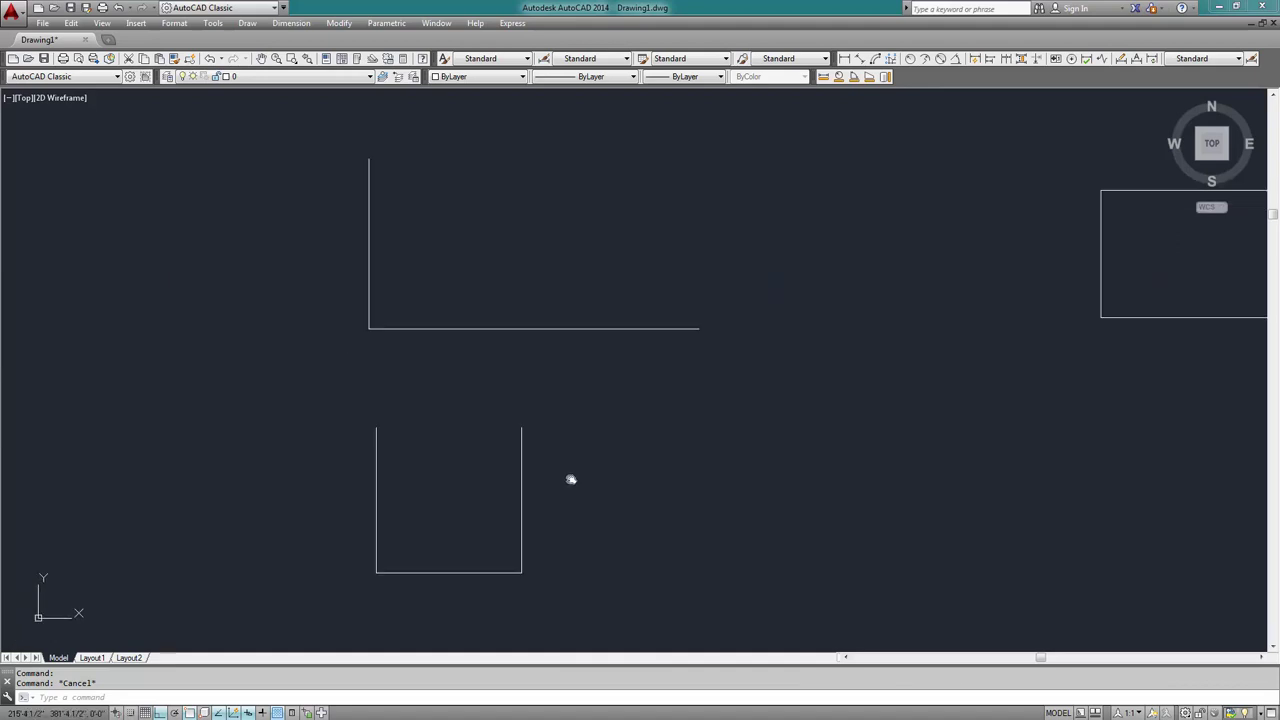
scroll(578, 465, "down", 2)
scroll(567, 418, "up", 2)
middle_click_drag(614, 491, 631, 431)
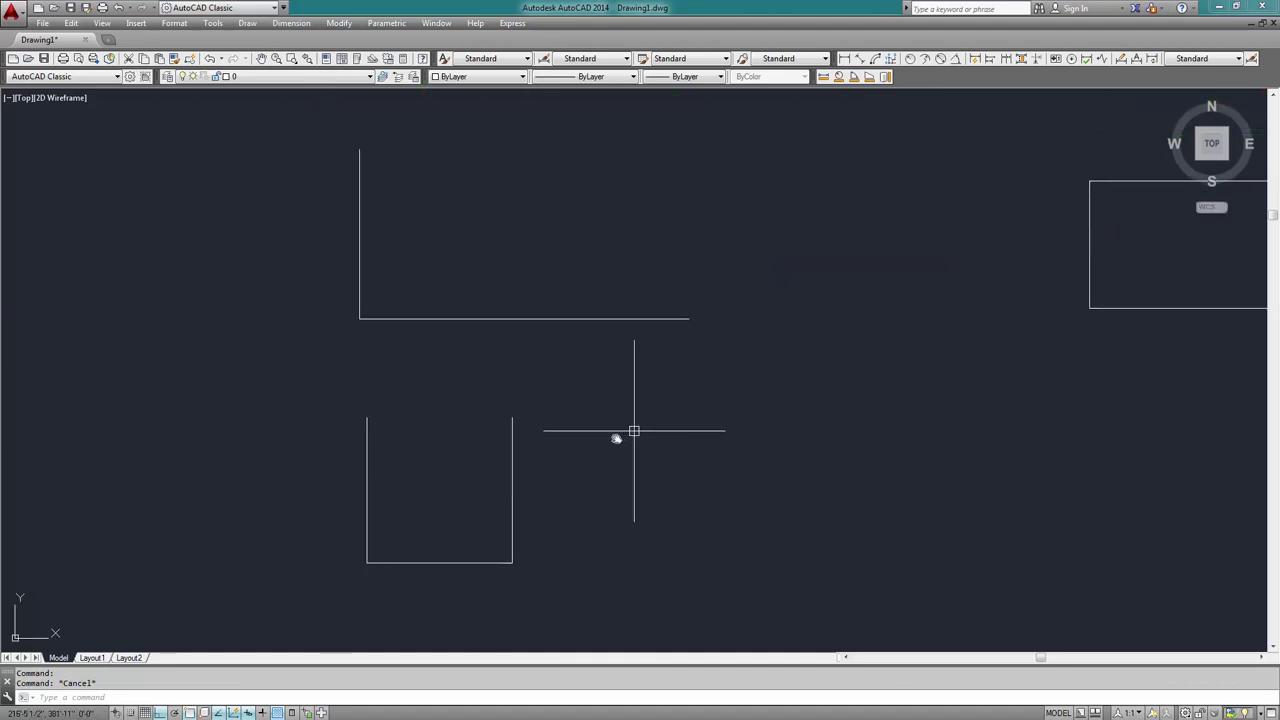
scroll(517, 454, "down", 2)
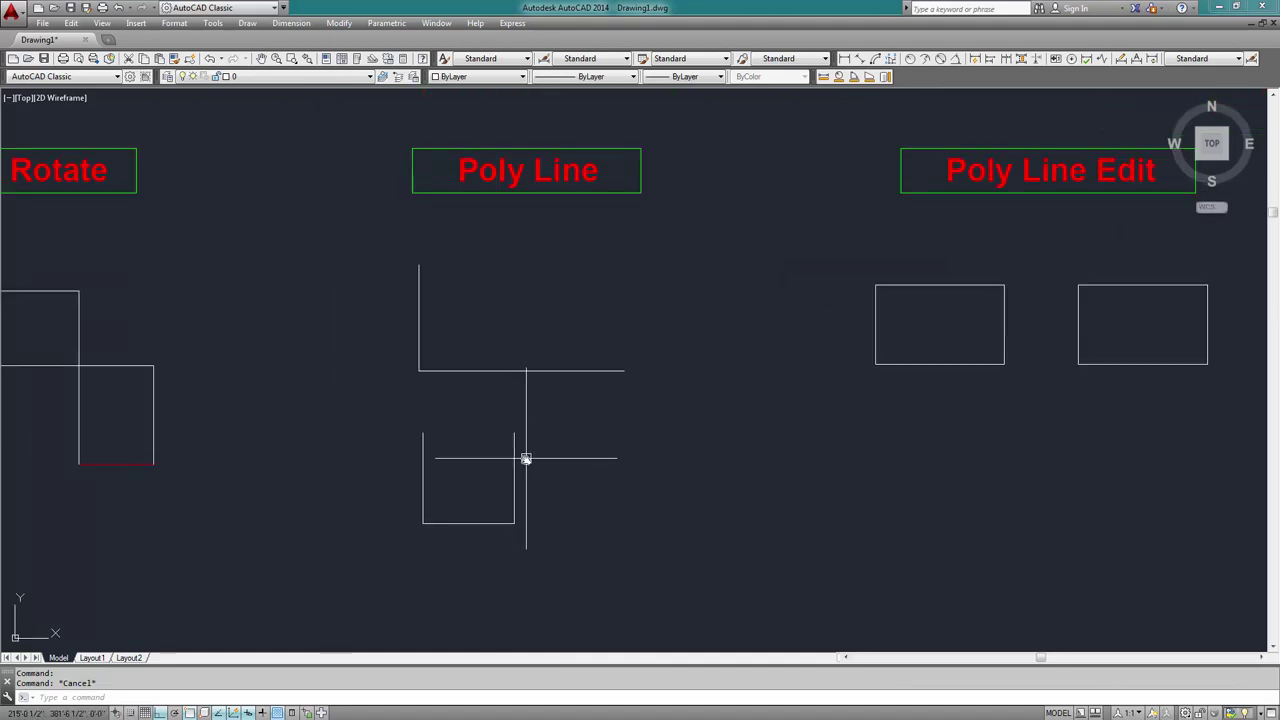
left_click(514, 458)
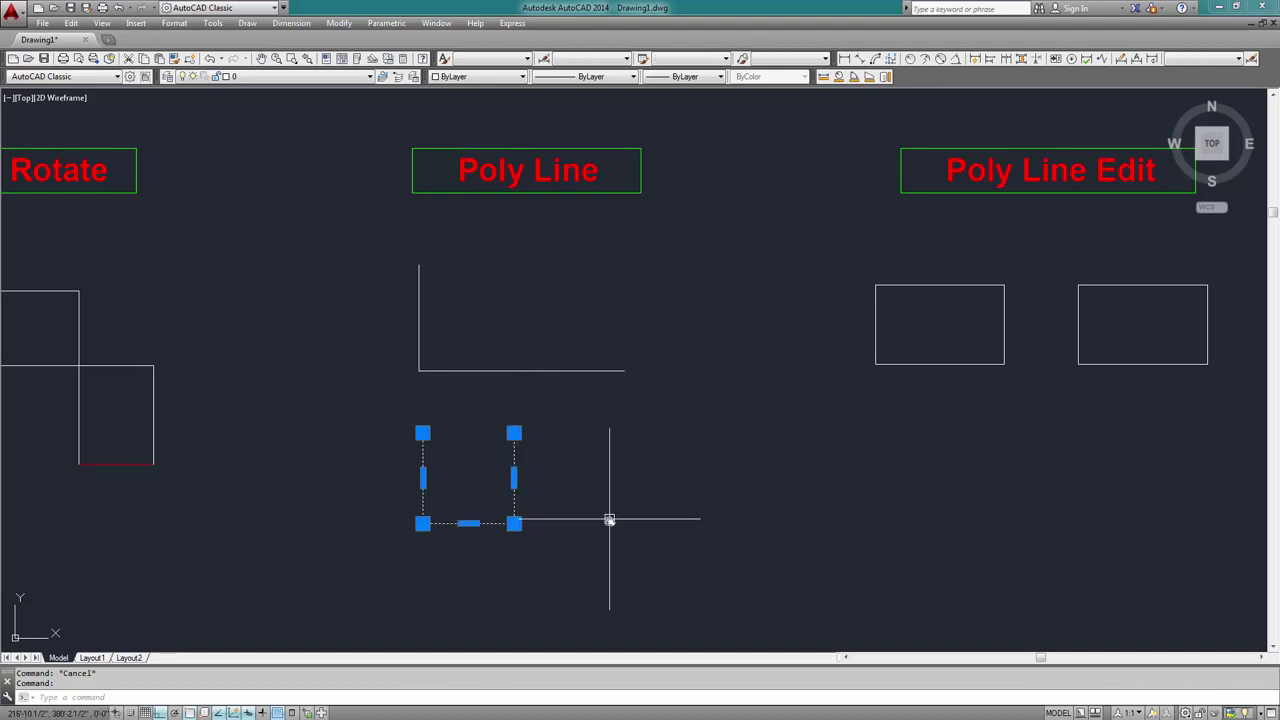
key("e")
key("Return")
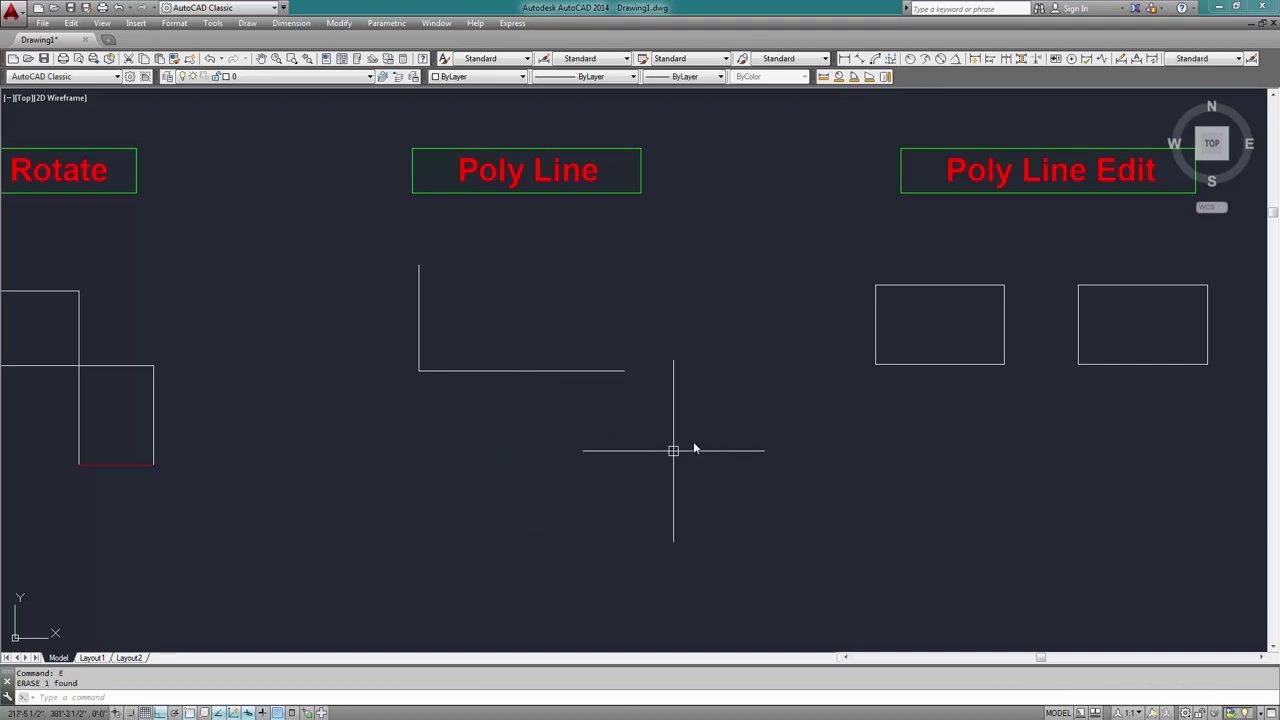
middle_click_drag(1140, 418, 631, 526)
middle_click_drag(549, 517, 649, 514)
Inspect the left Poly Line Edit rectangle's bottom, left, top and right edges as separate lines
scroll(634, 532, "up", 2)
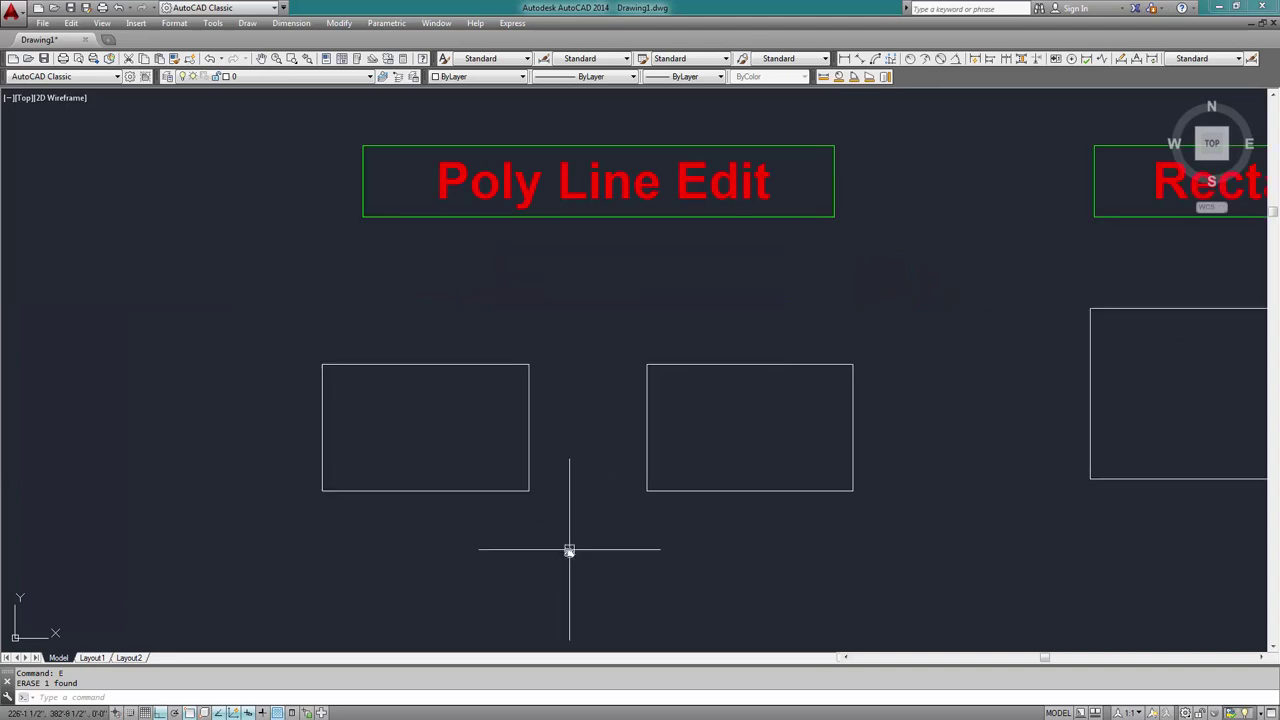
left_click(491, 490)
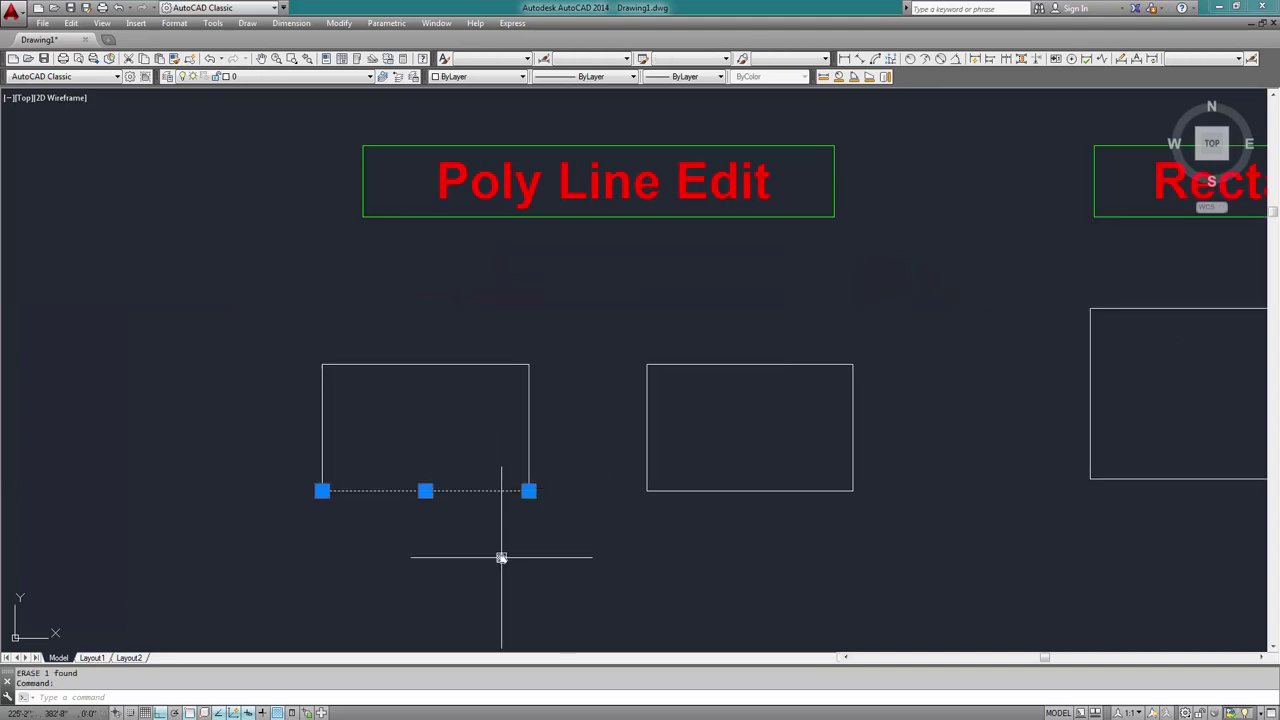
key("Escape")
left_click(494, 490)
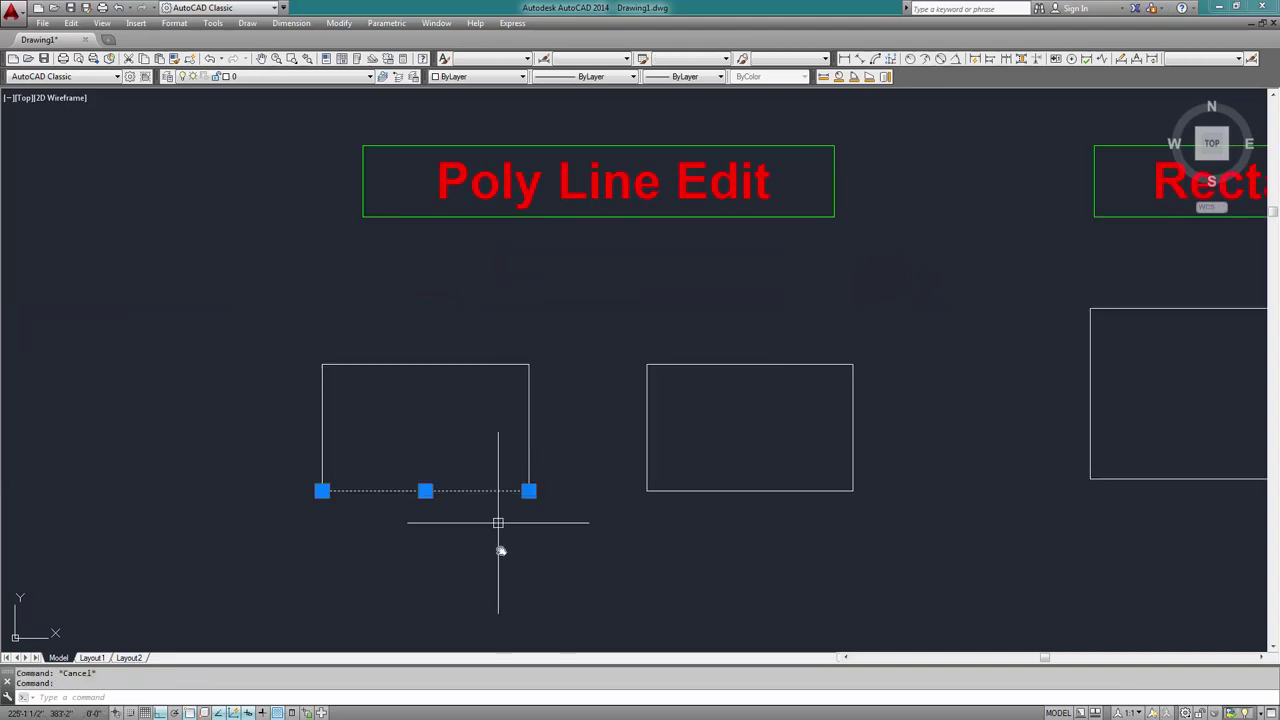
key("Escape")
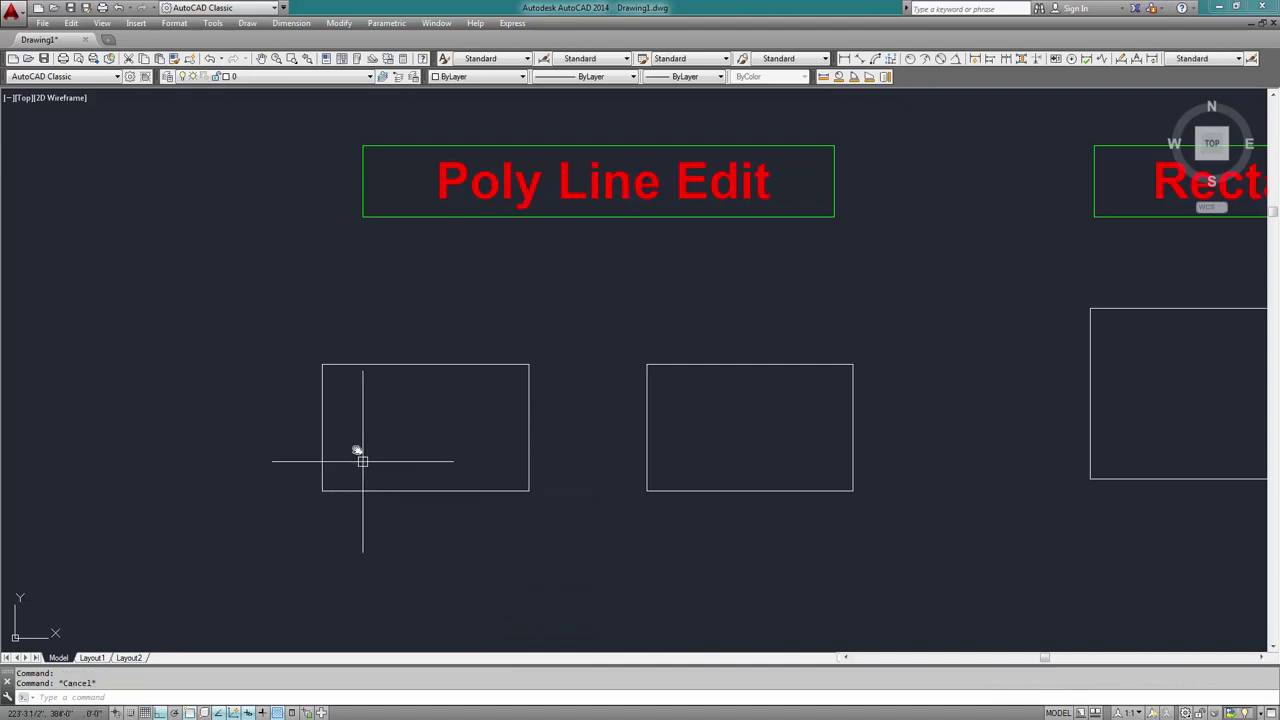
left_click(372, 428)
left_click(195, 427)
key("Escape")
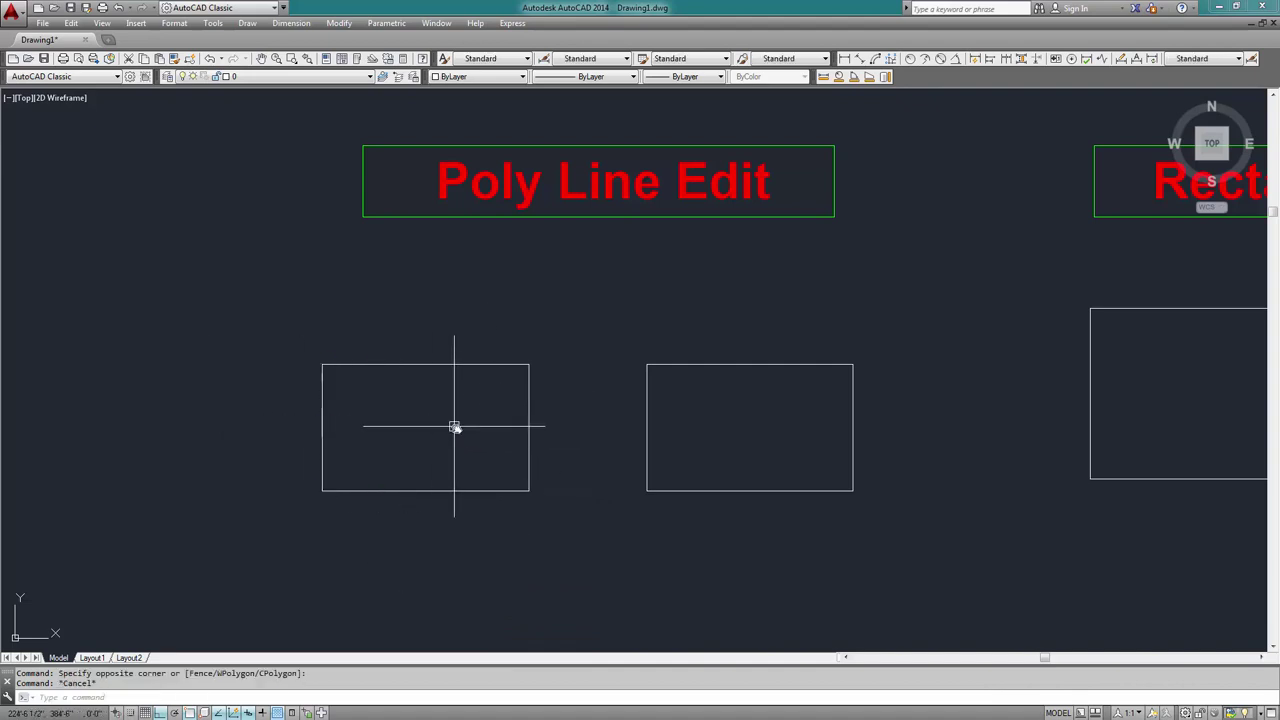
left_click(455, 427)
left_click(443, 338)
key("Escape")
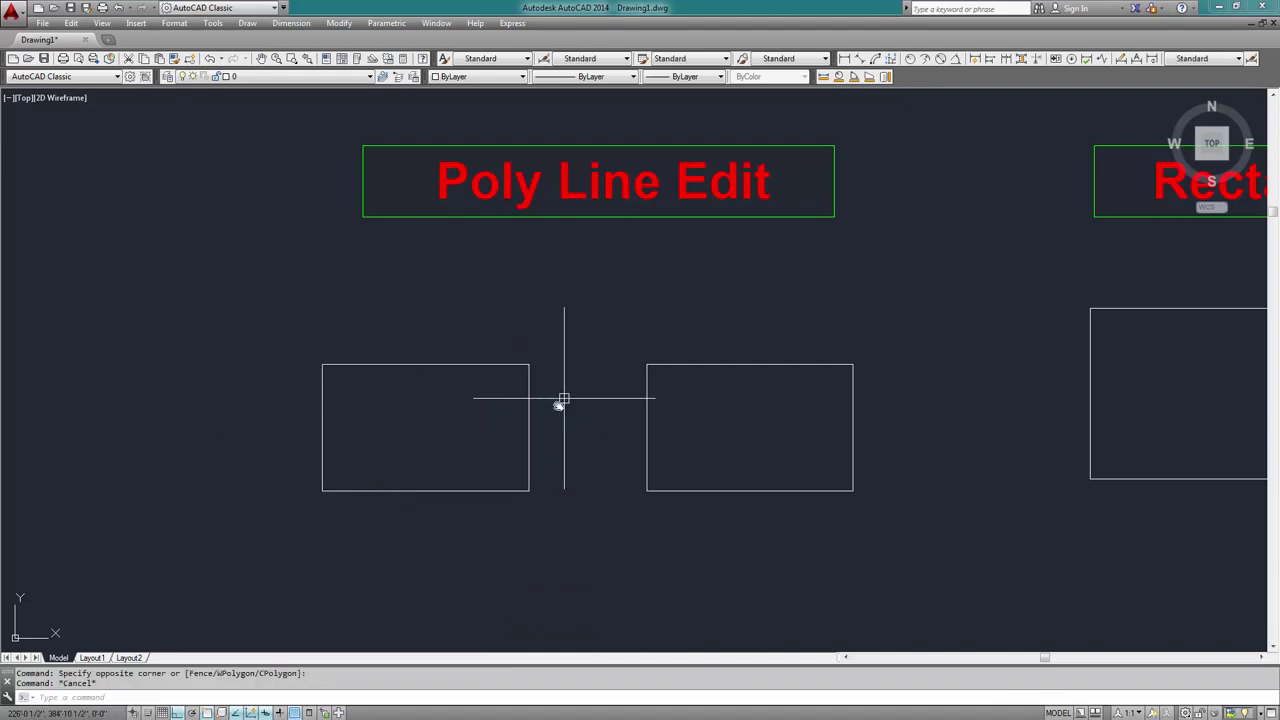
left_click(563, 399)
left_click(440, 409)
key("Escape")
Check that the middle rectangle selects as a single object
middle_click_drag(658, 557, 562, 553)
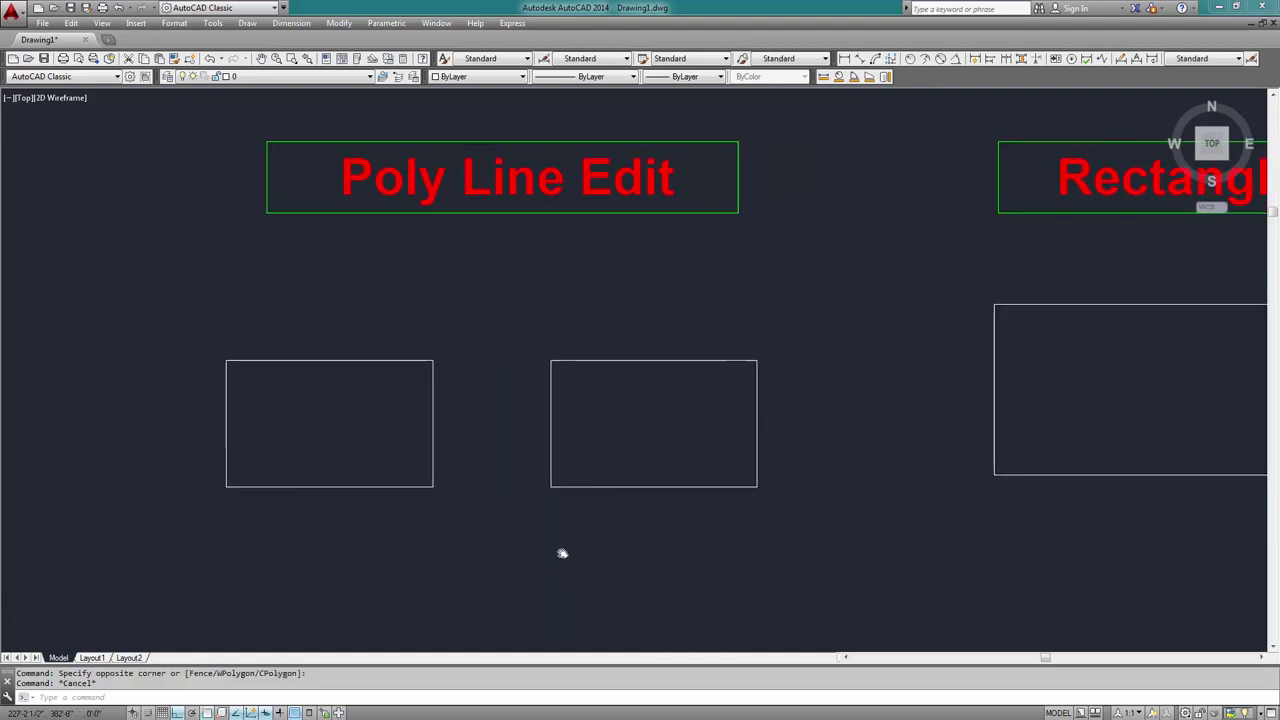
left_click(665, 487)
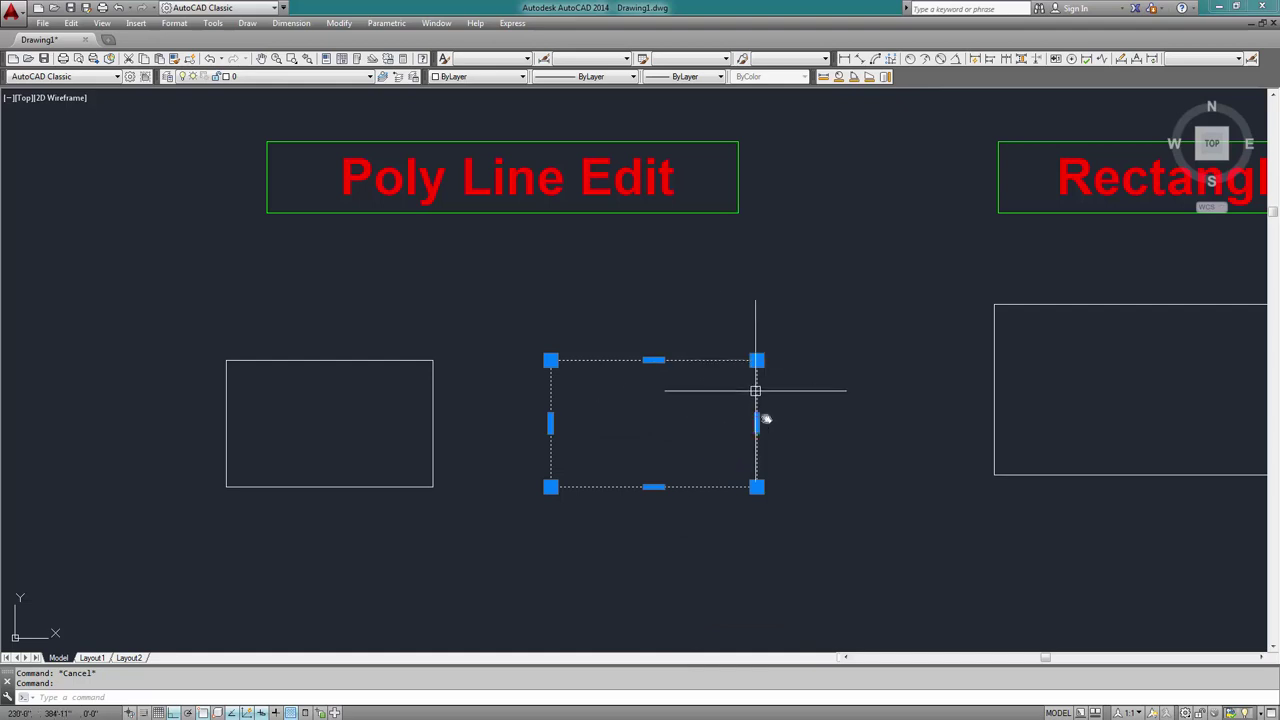
key("Escape")
middle_click_drag(568, 529, 640, 517)
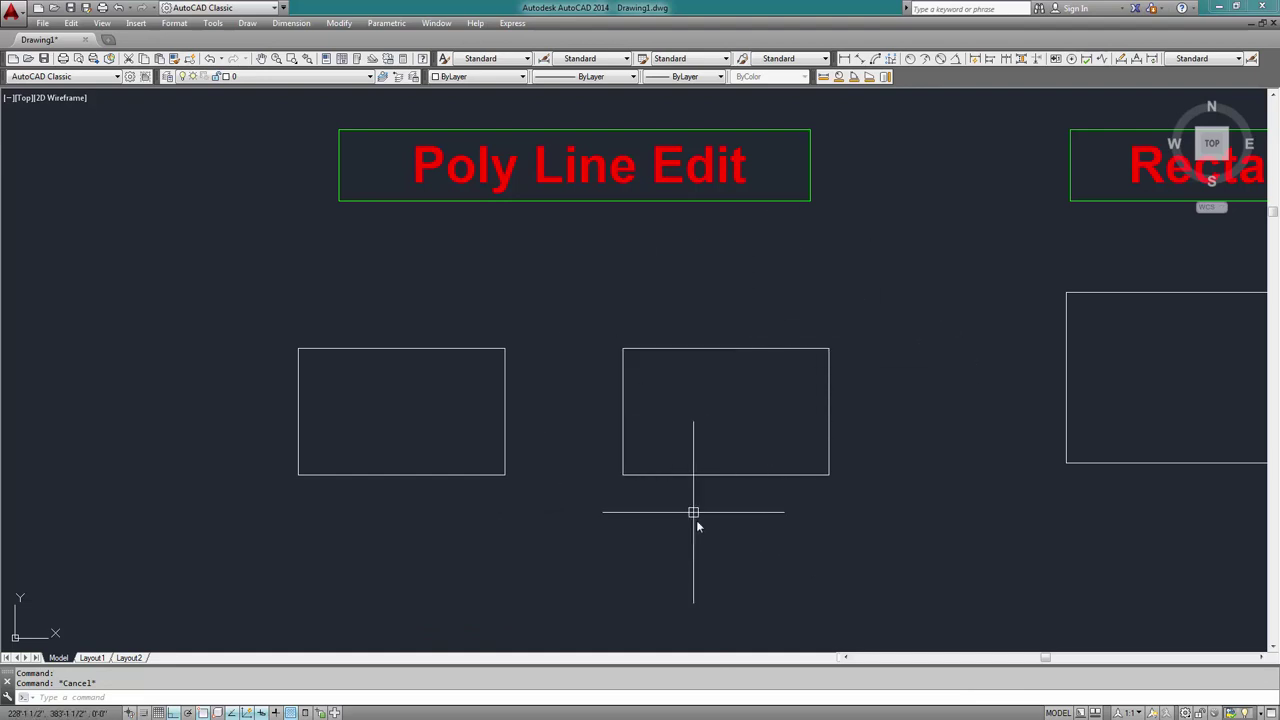
mouse_move(718, 532)
middle_mouse_down()
mouse_move(746, 489)
mouse_move(781, 479)
middle_mouse_up()
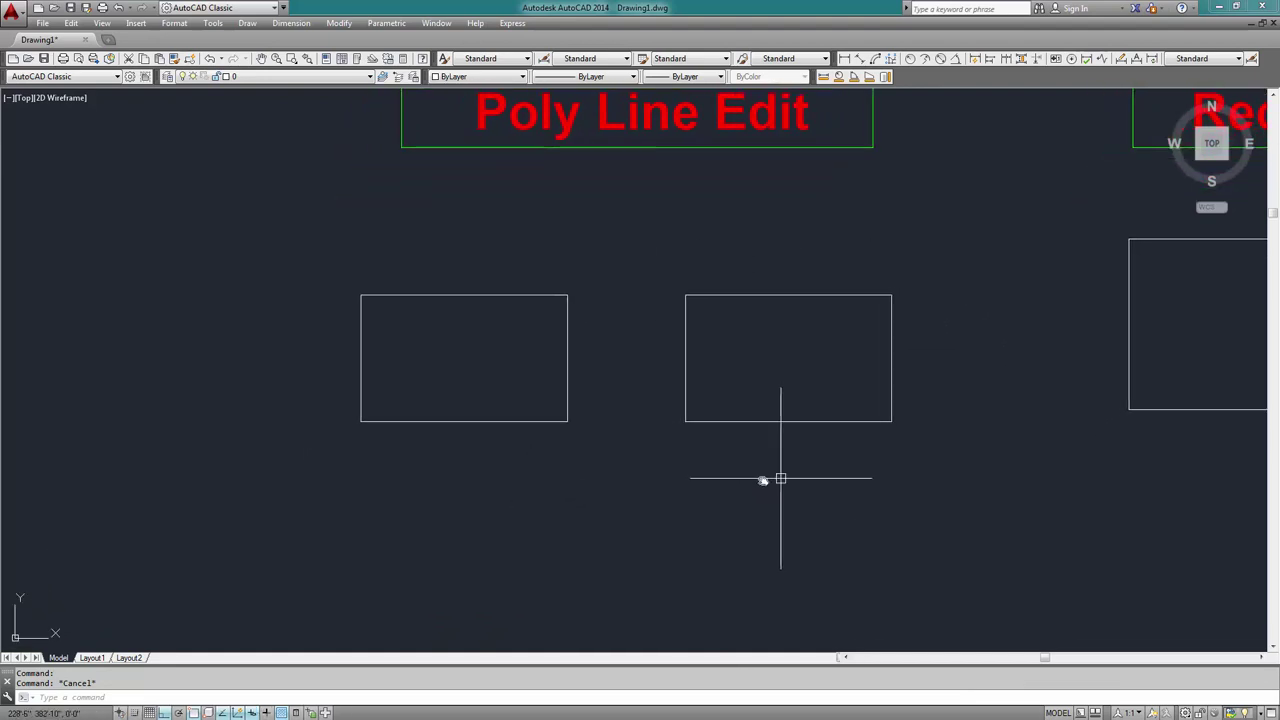
Copy the left four-line rectangle to a spot directly below the original
left_click(597, 465)
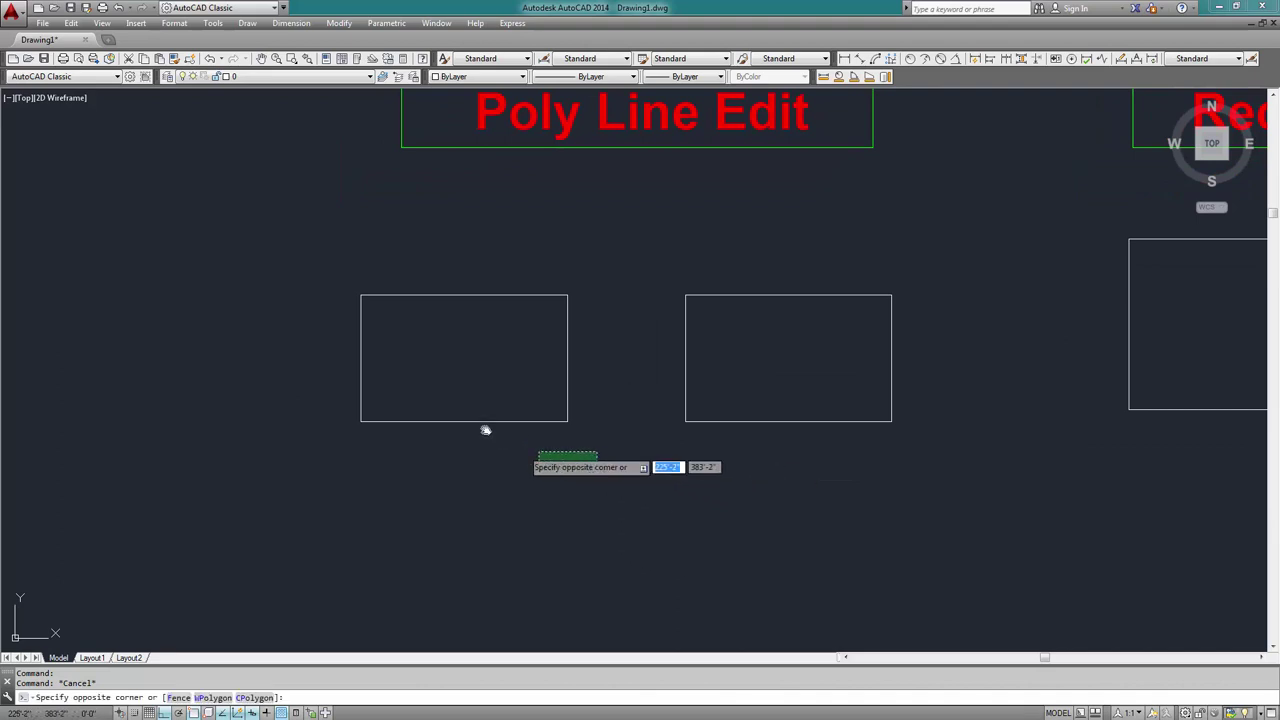
left_click(309, 235)
type("co")
key("Return")
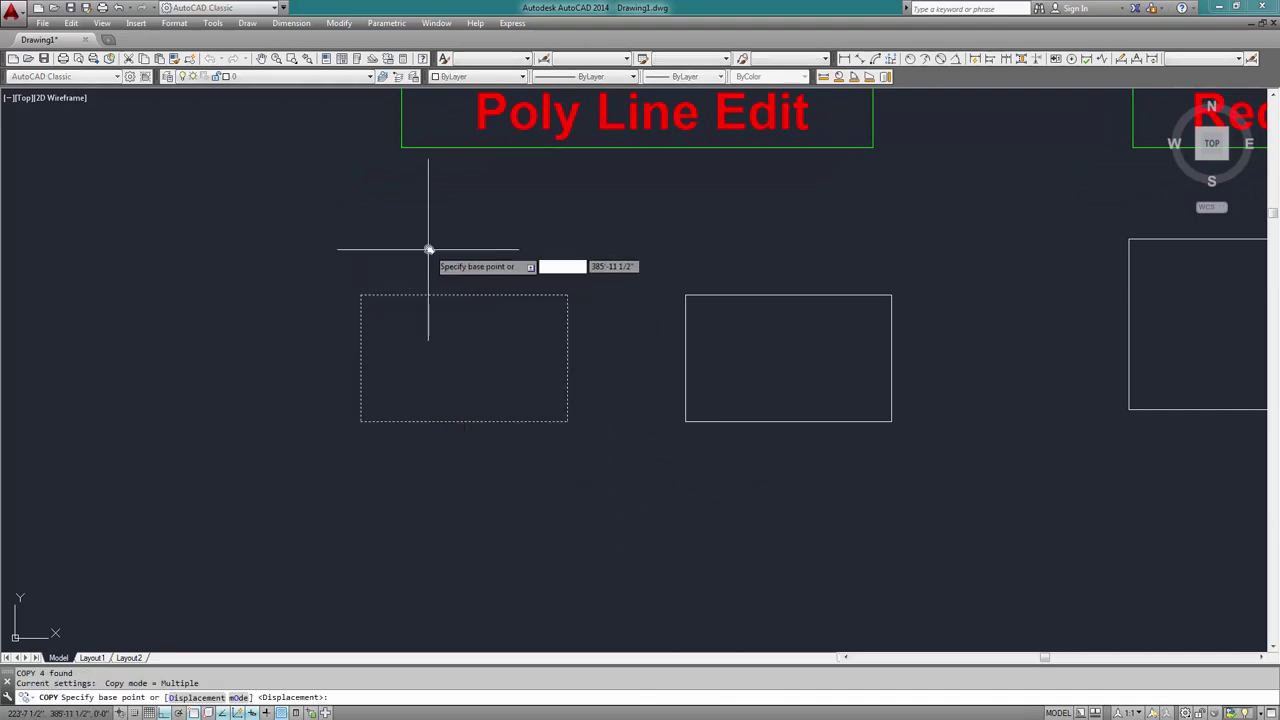
left_click(429, 249)
left_click(455, 457)
key("Escape")
Check that the copy's right and top edges are still separate lines
middle_click_drag(477, 491, 514, 306)
mouse_move(727, 386)
middle_mouse_down()
mouse_move(683, 446)
mouse_move(556, 449)
middle_mouse_up()
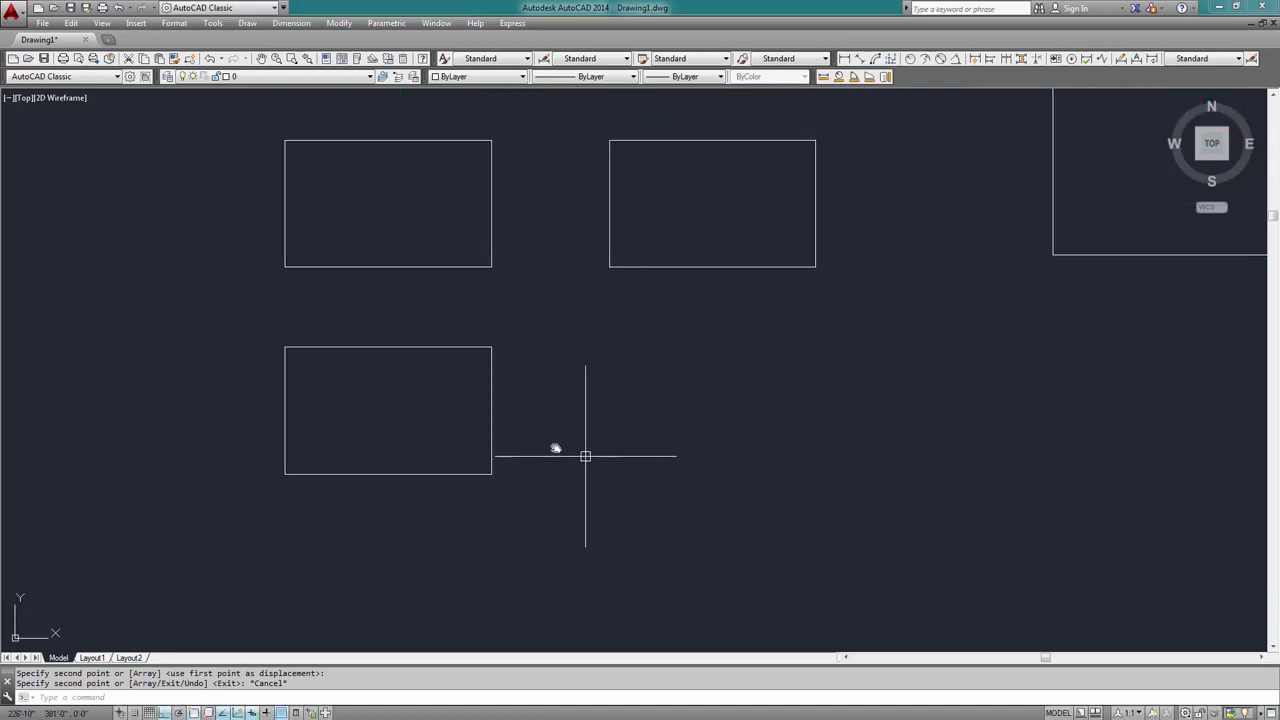
left_click(491, 383)
key("Escape")
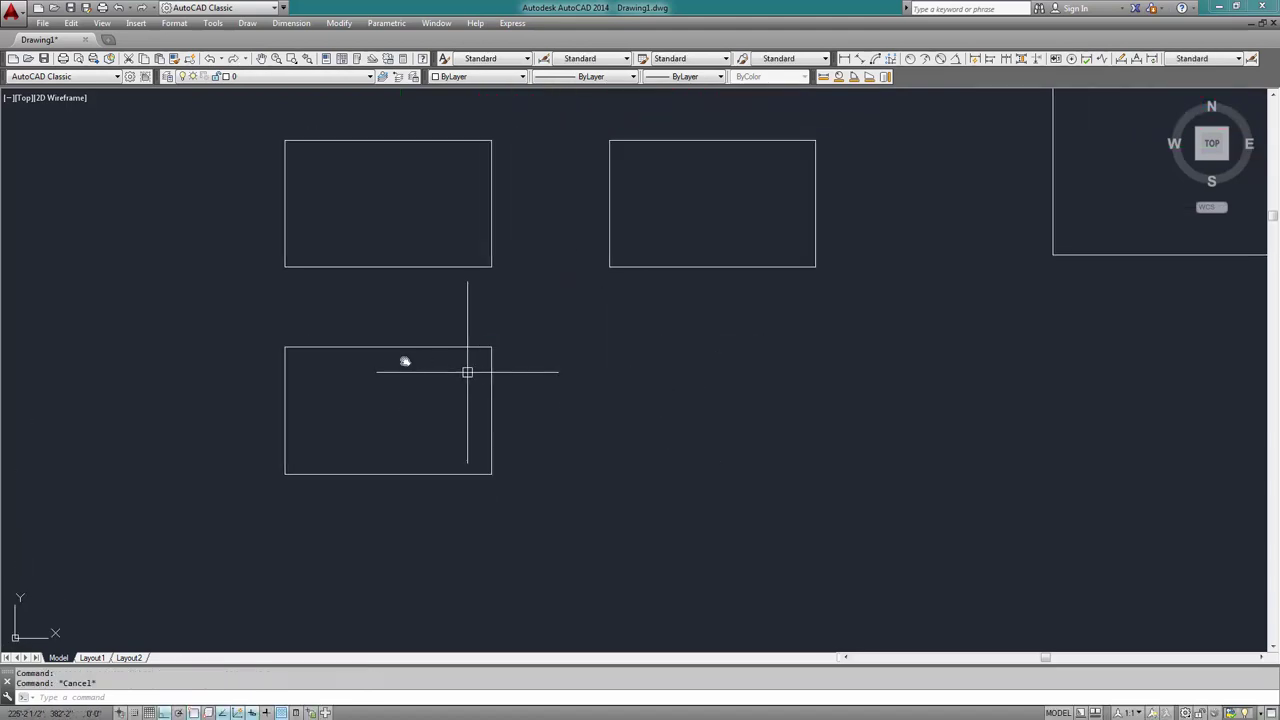
left_click(391, 347)
key("Escape")
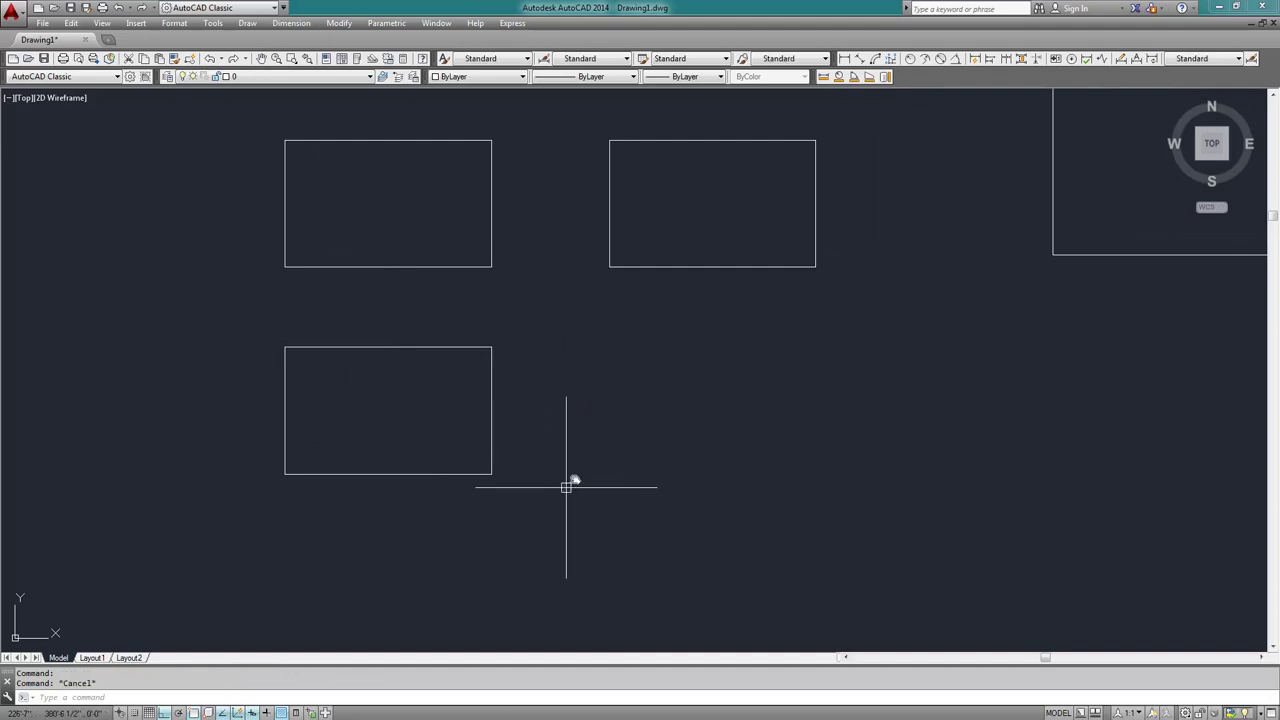
mouse_move(528, 524)
middle_mouse_down()
mouse_move(546, 537)
mouse_move(674, 544)
middle_mouse_up()
scroll(637, 440, "down", 2)
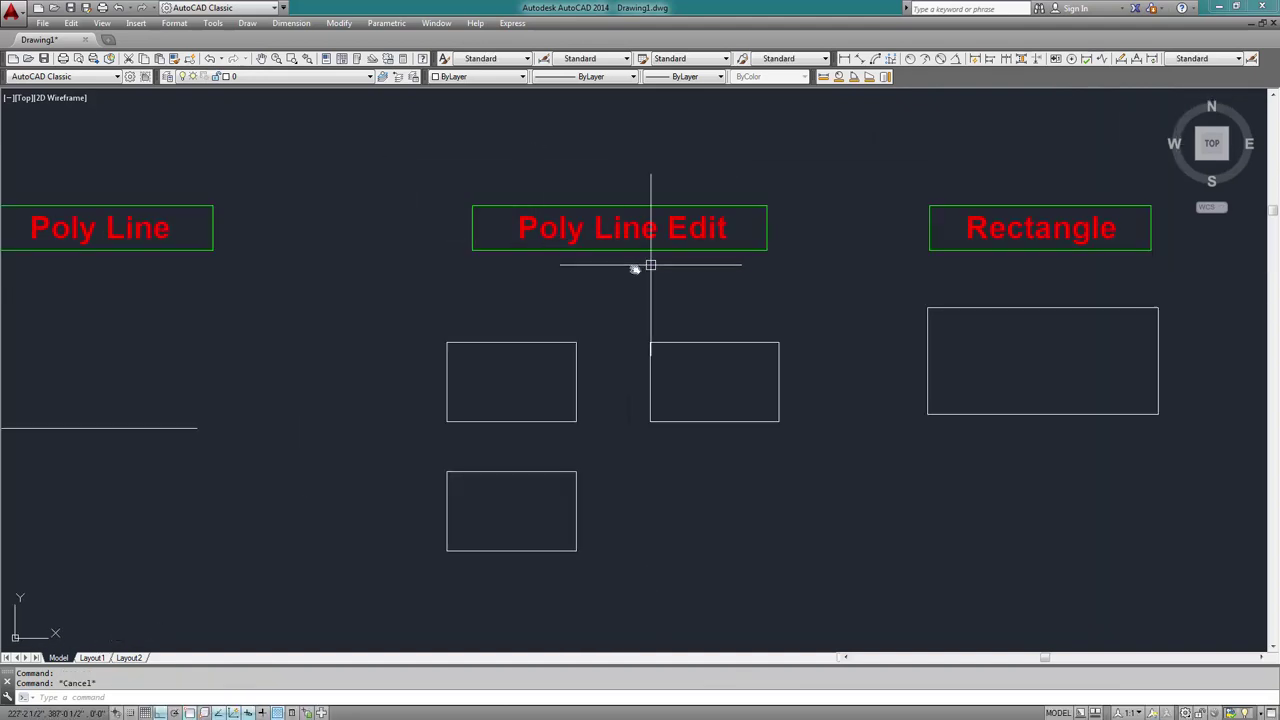
With PEDIT, convert the copy's right edge to a polyline and join all four edges onto it
scroll(581, 563, "up", 2)
type("p")
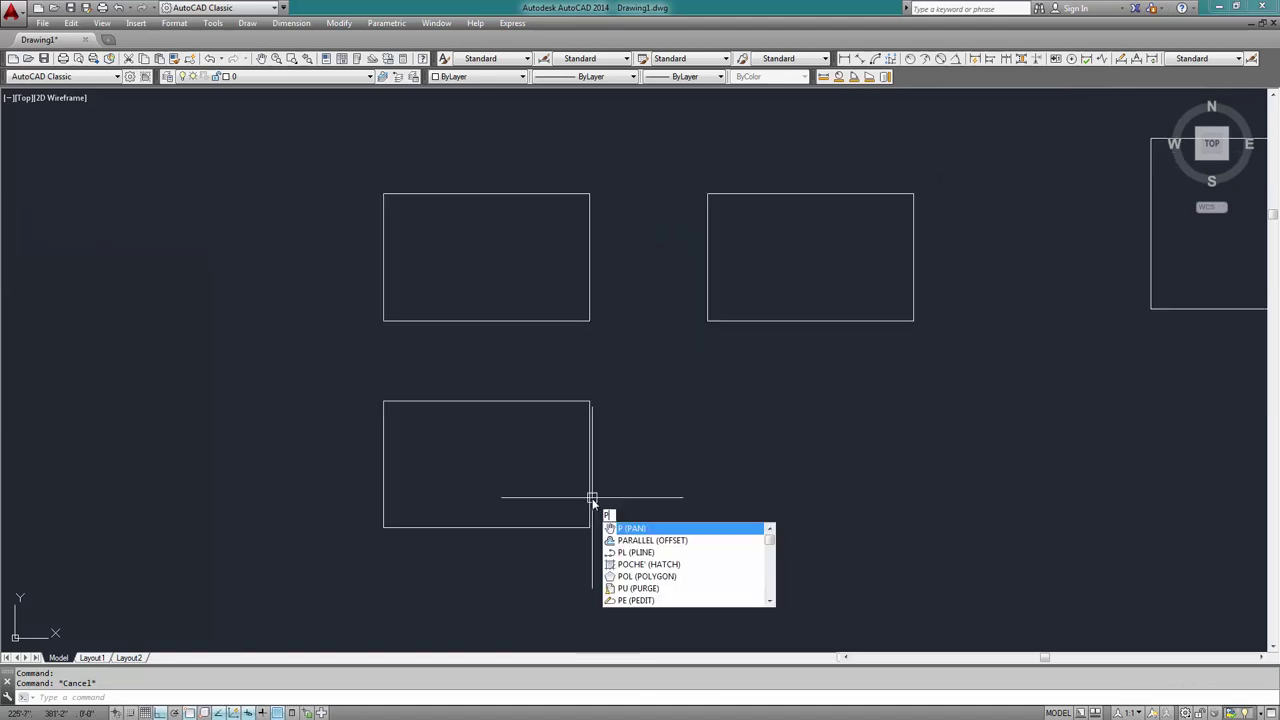
type("e")
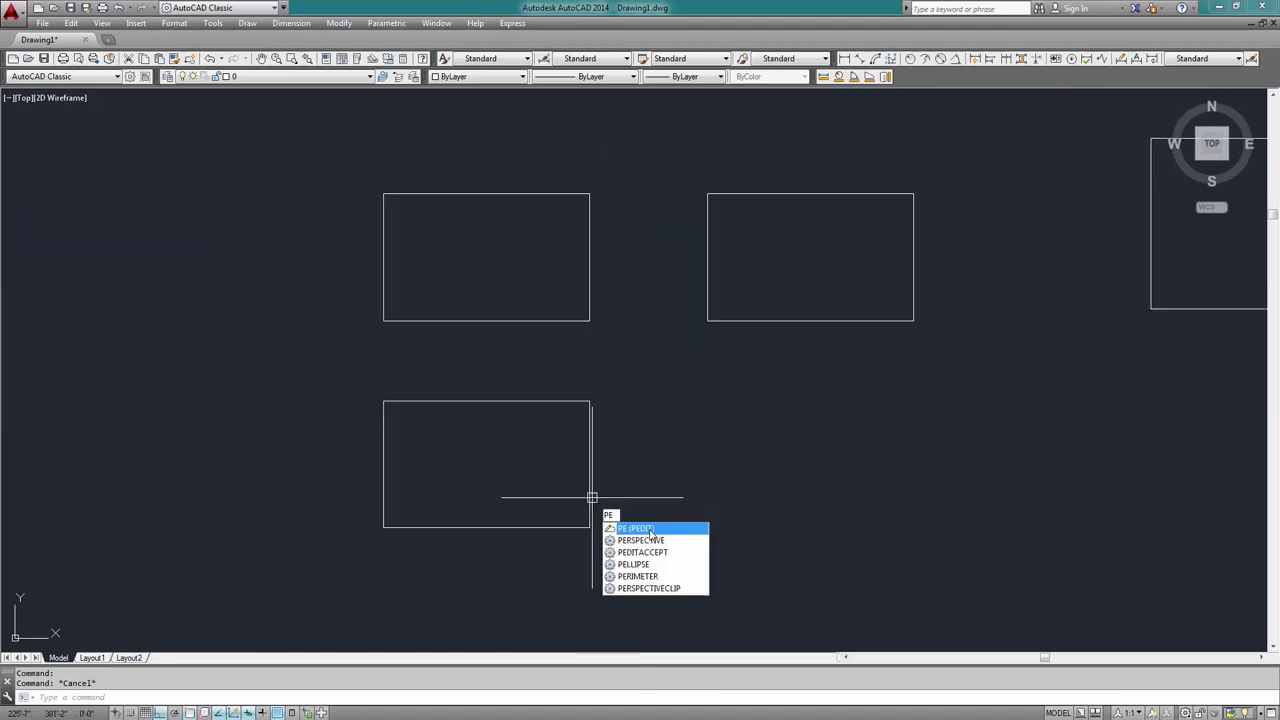
key("Return")
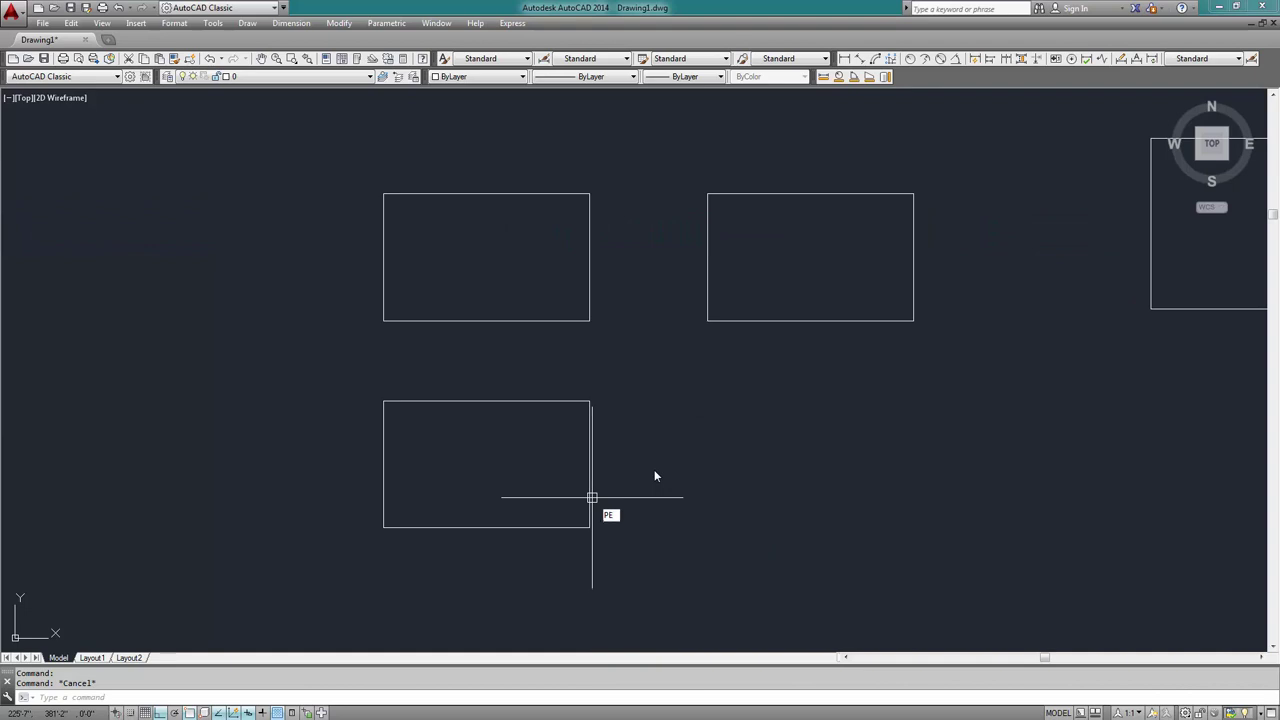
left_click(590, 446)
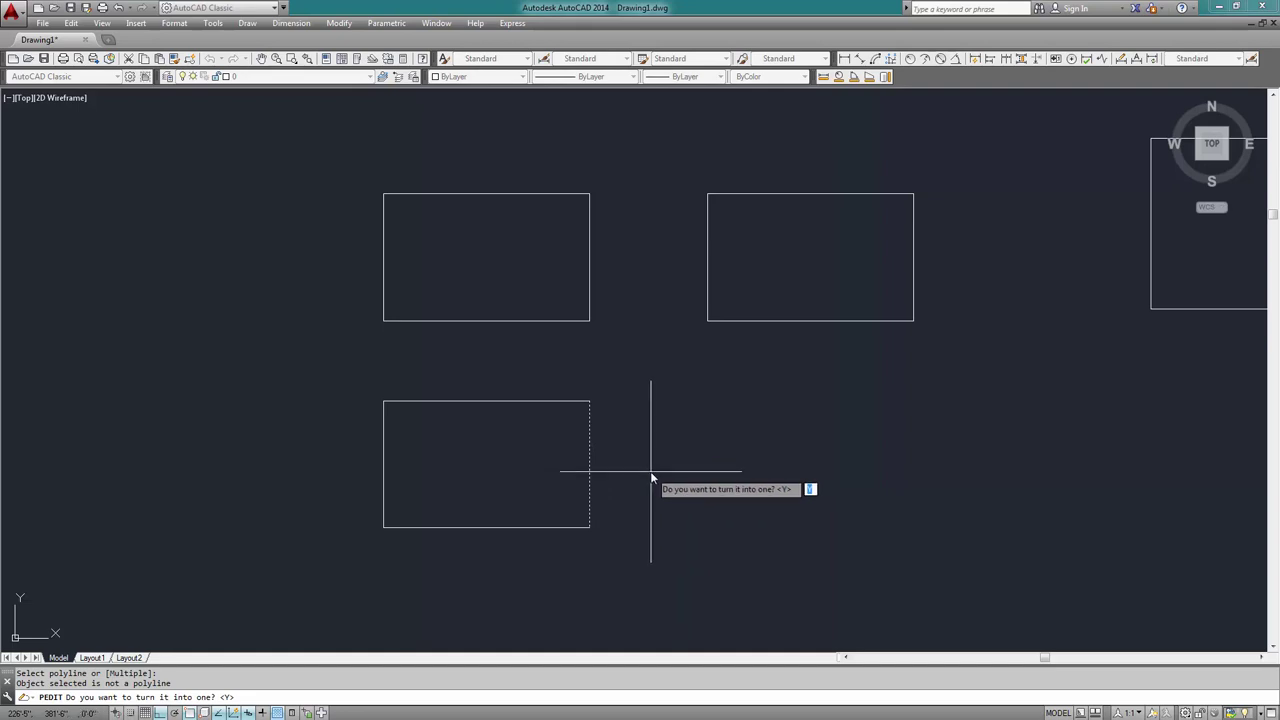
key("Return")
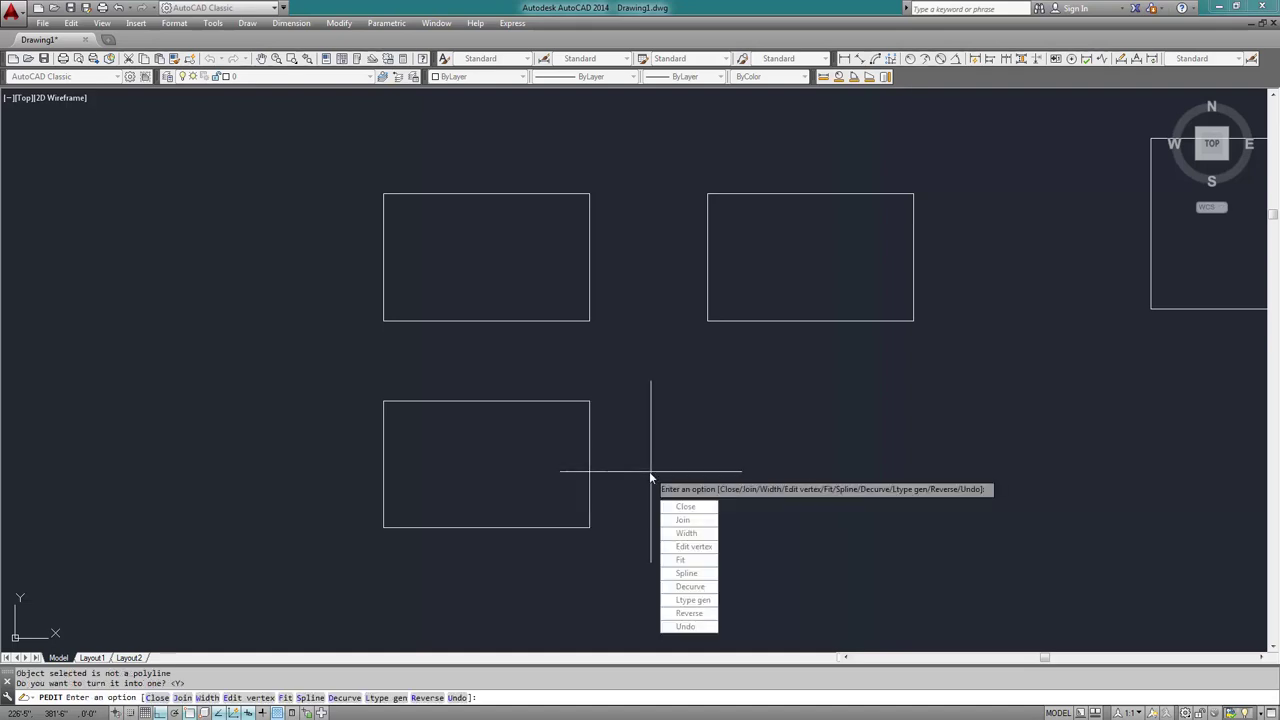
left_click(689, 521)
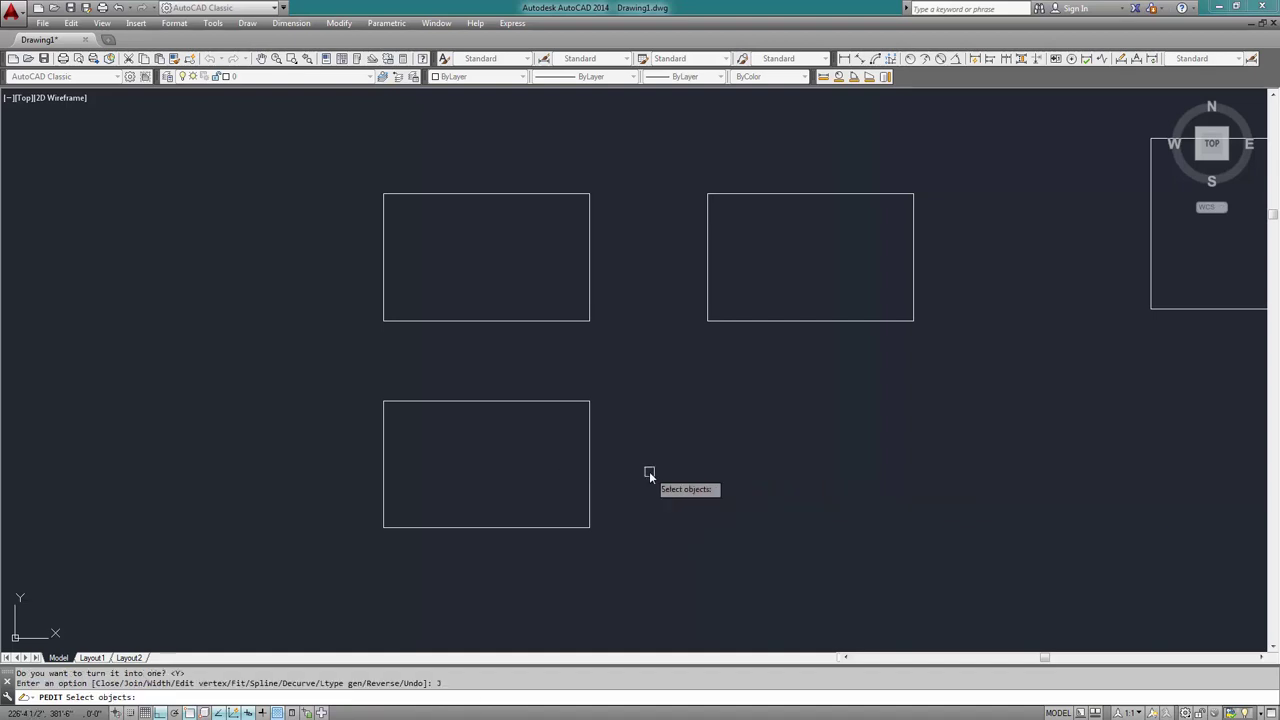
left_click(656, 378)
left_click(304, 570)
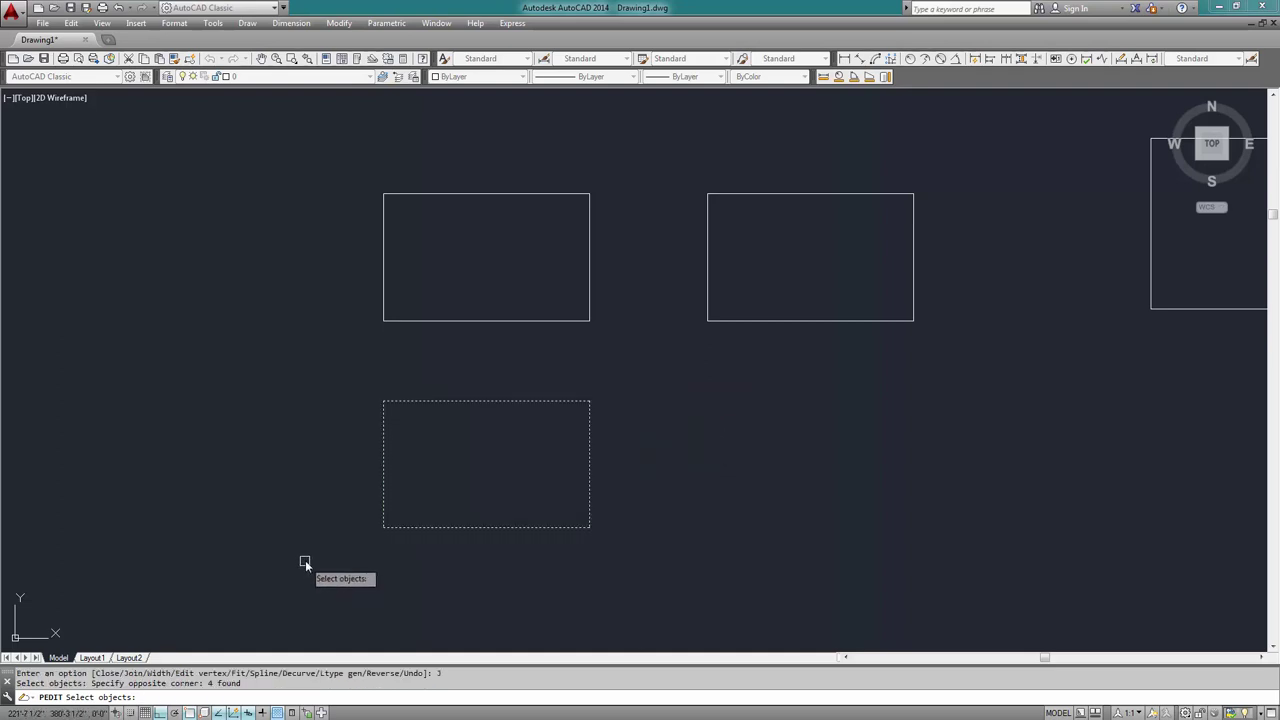
key("Return")
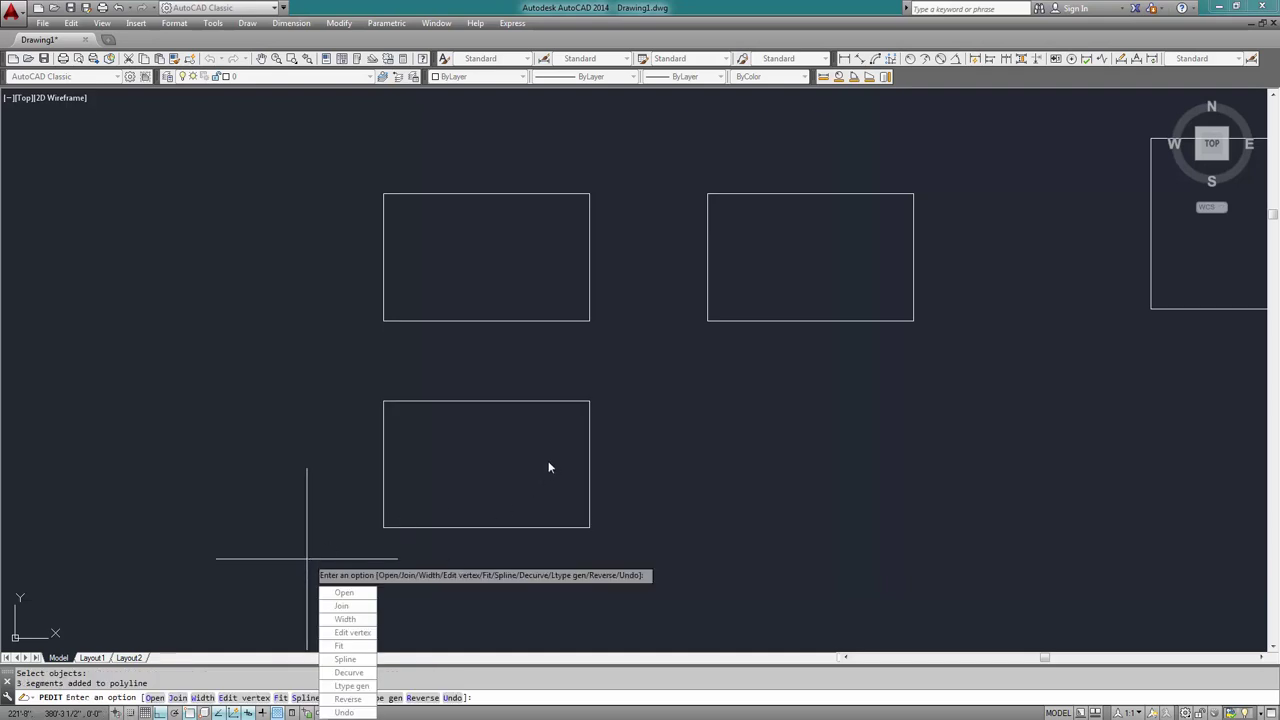
key("Escape")
key("Escape")
Check the joined lower-left rectangle selects as one object
left_click(597, 437)
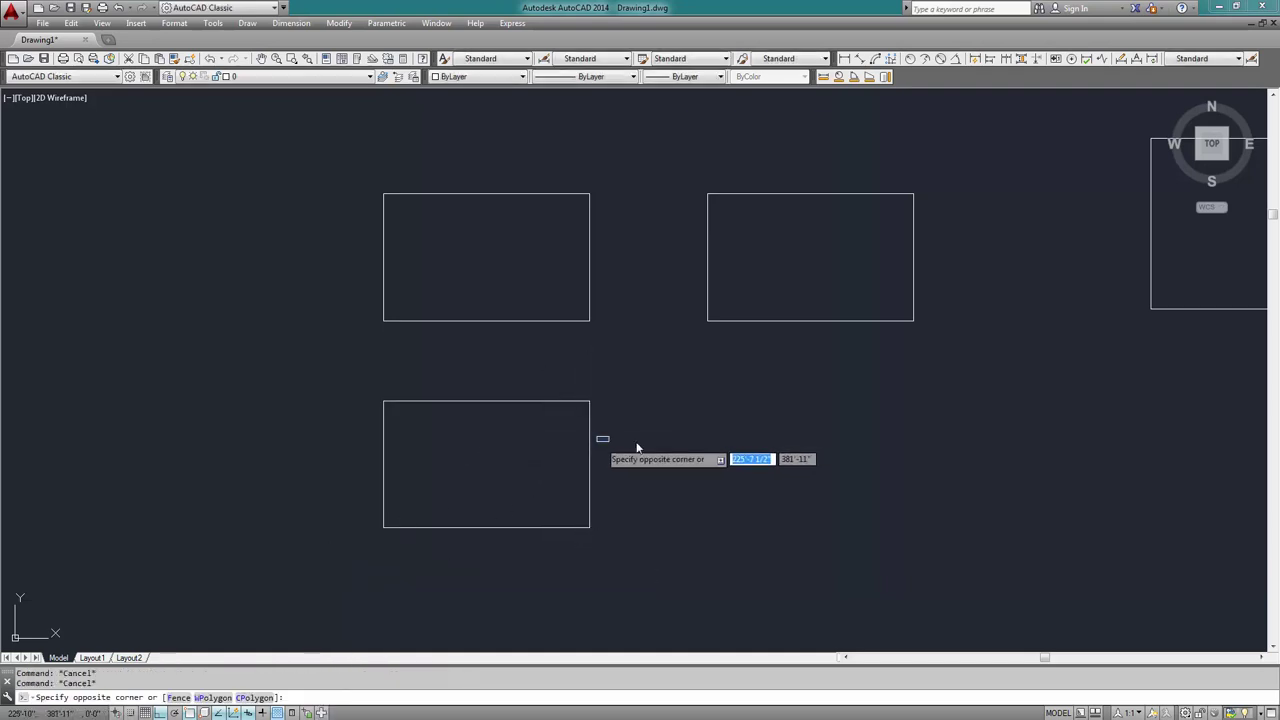
left_click(585, 445)
key("Escape")
middle_click_drag(620, 324, 577, 371)
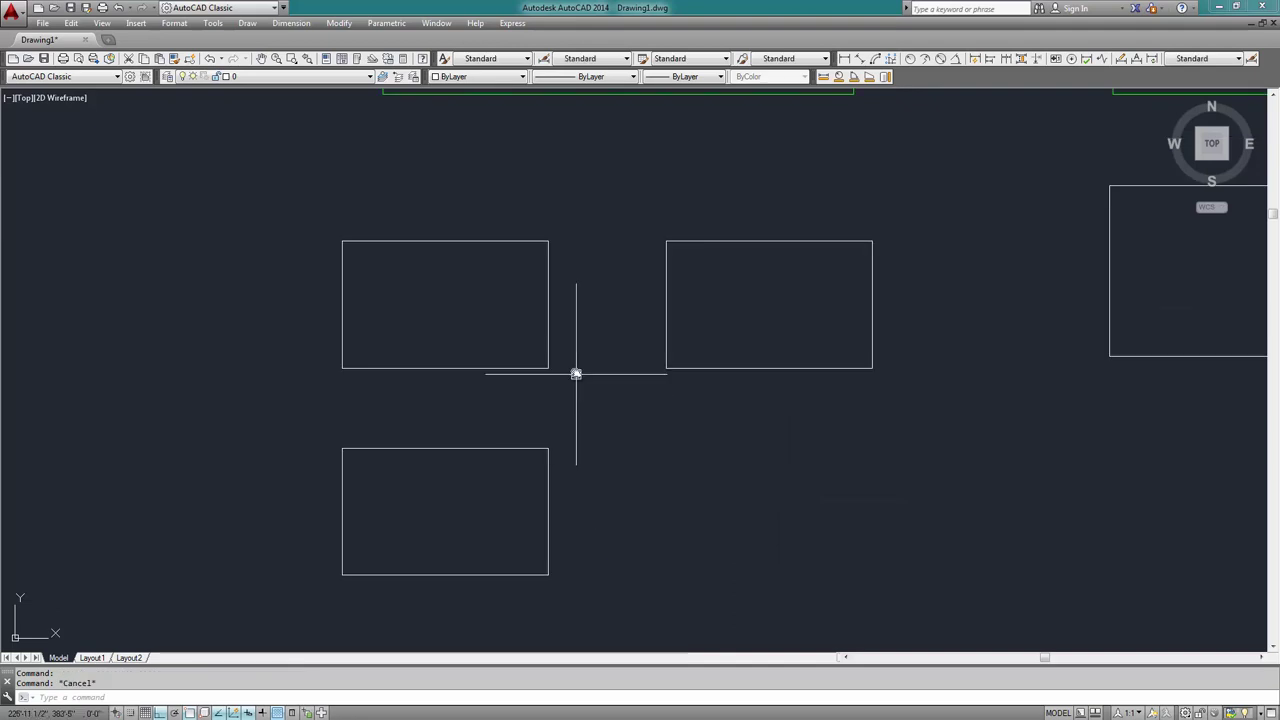
middle_click_drag(586, 467, 553, 499)
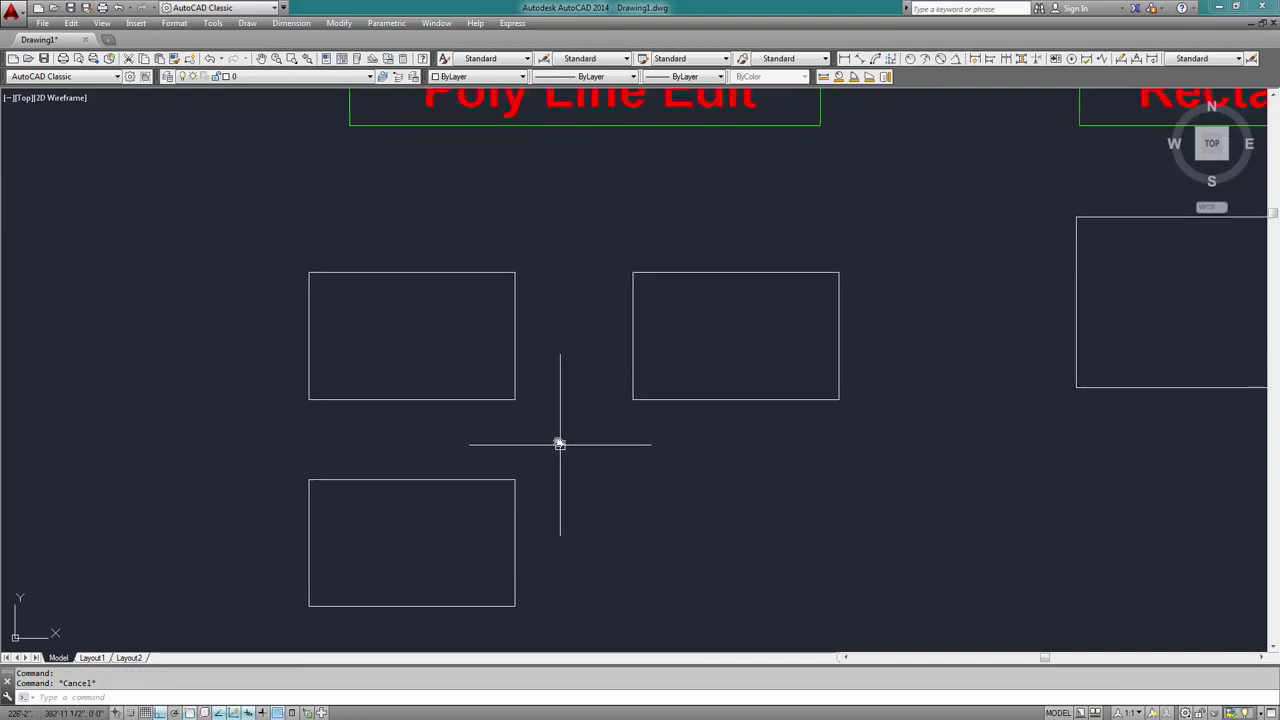
scroll(540, 443, "down", 2)
Draw an open U from three separate lines: down, right, then back up
type("l")
key("Return")
left_click(493, 437)
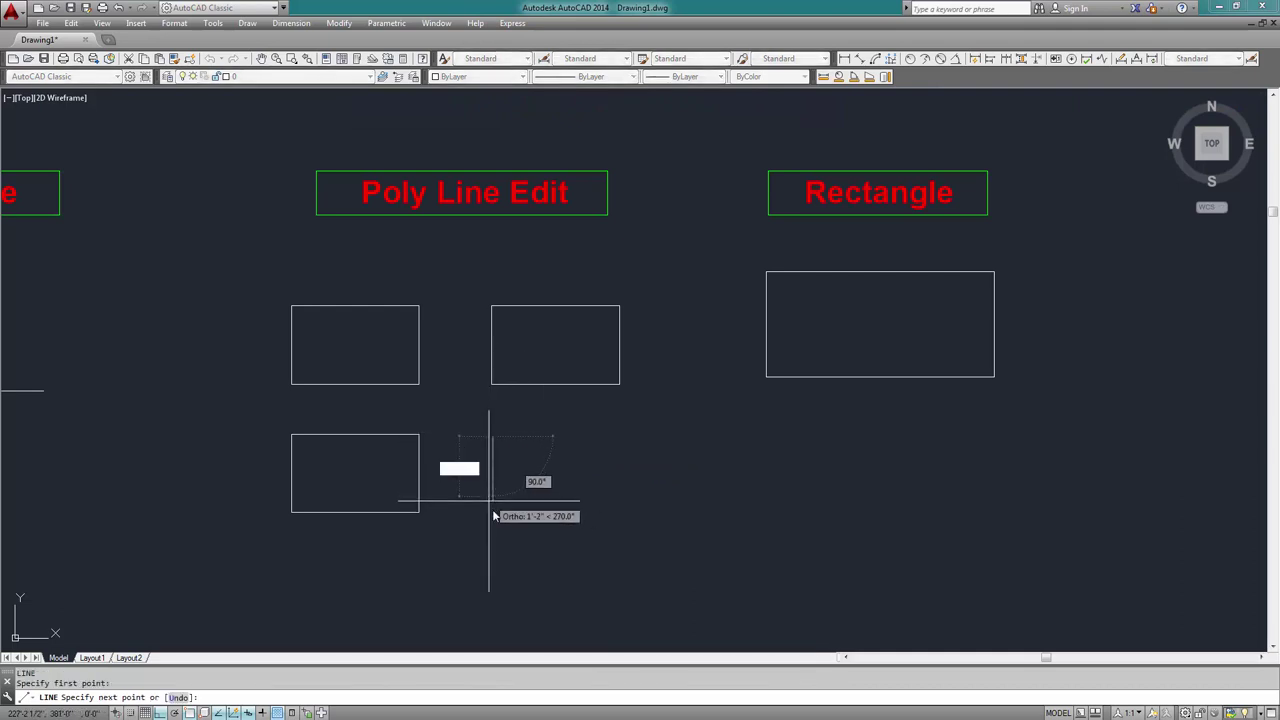
left_click(493, 509)
left_click(598, 509)
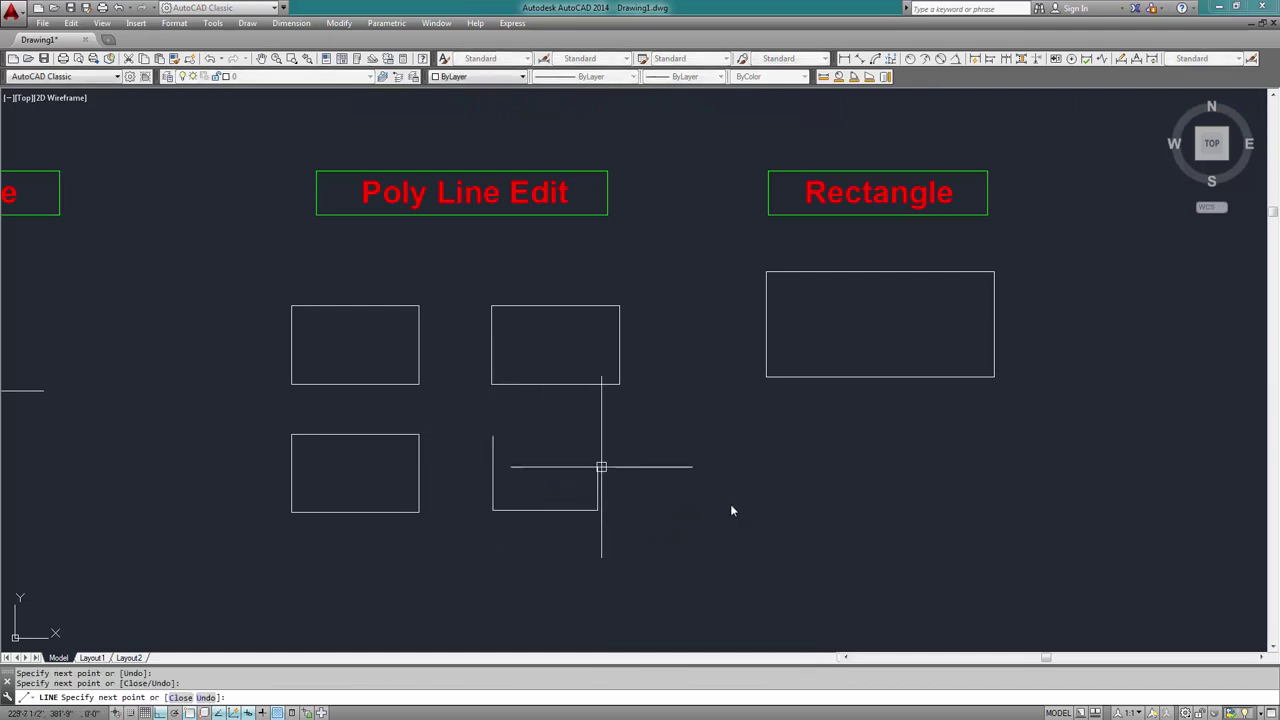
left_click(599, 468)
scroll(570, 510, "up", 2)
middle_click_drag(545, 483, 572, 500)
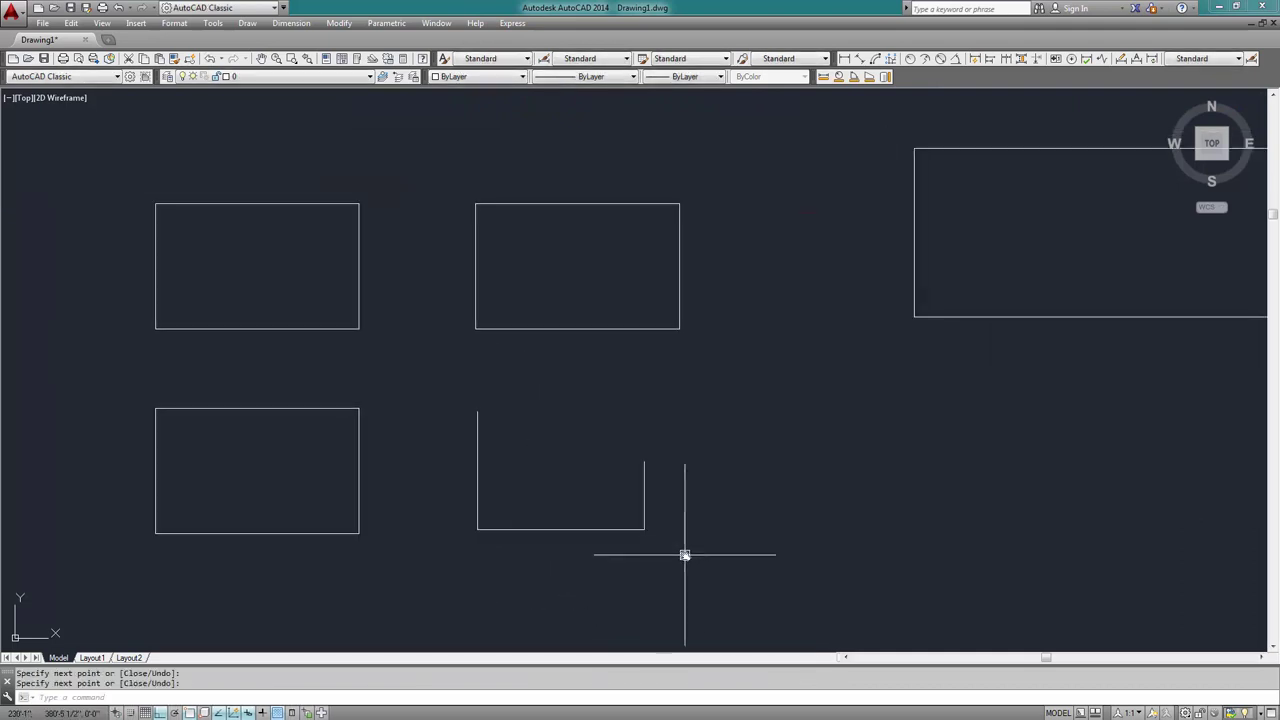
key("Return")
Check that the U's left and right vertical lines are separate objects
left_click(490, 490)
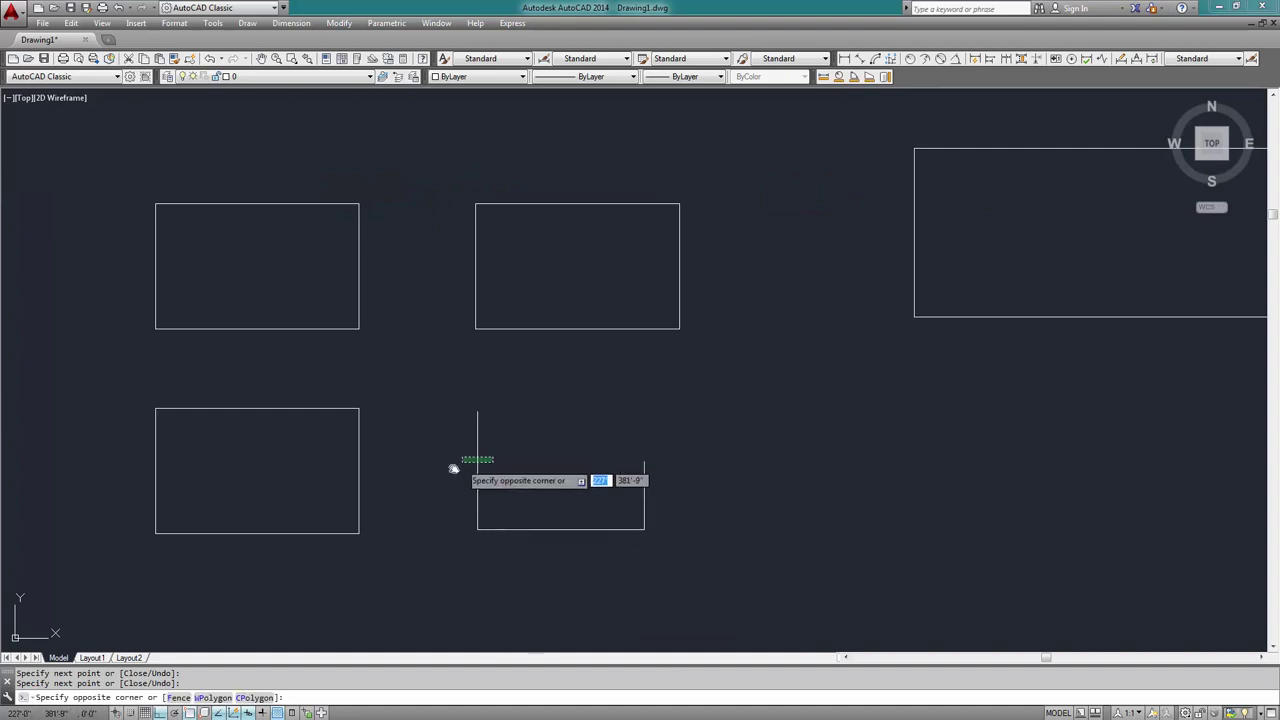
left_click(457, 466)
key("Escape")
left_click(645, 465)
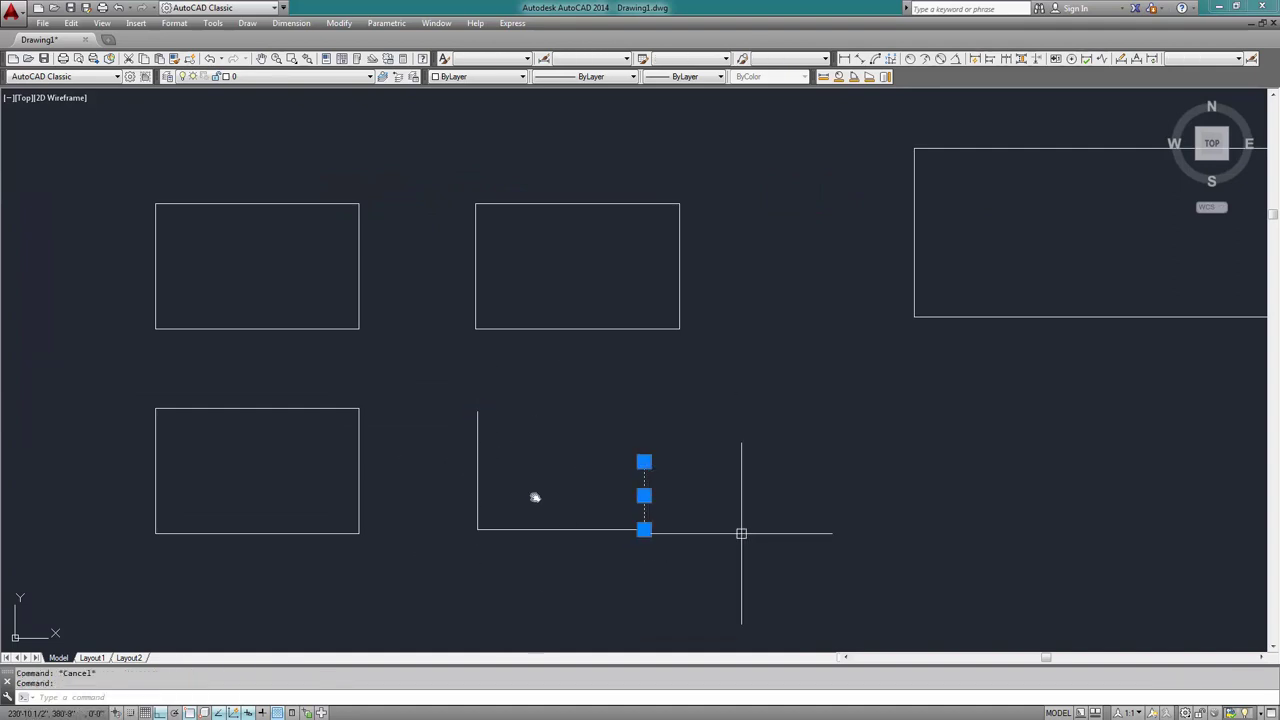
key("Escape")
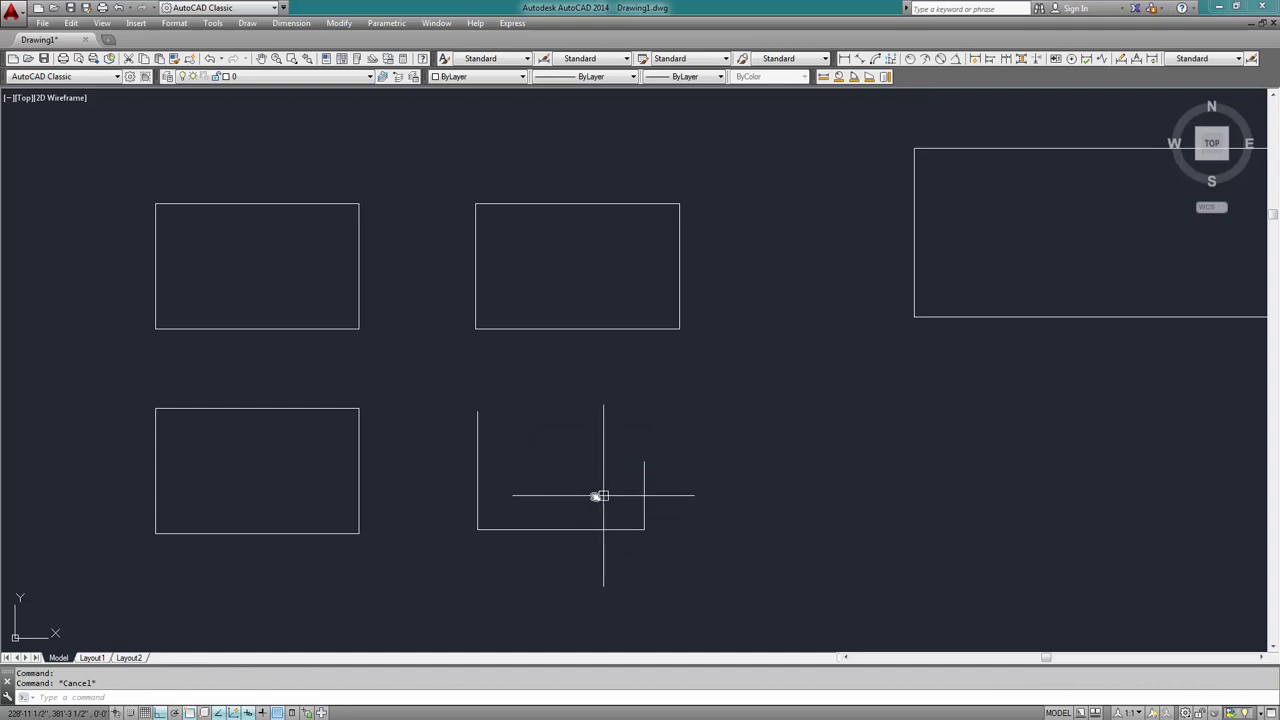
mouse_move(598, 494)
middle_mouse_down()
mouse_move(563, 454)
mouse_move(600, 450)
middle_mouse_up()
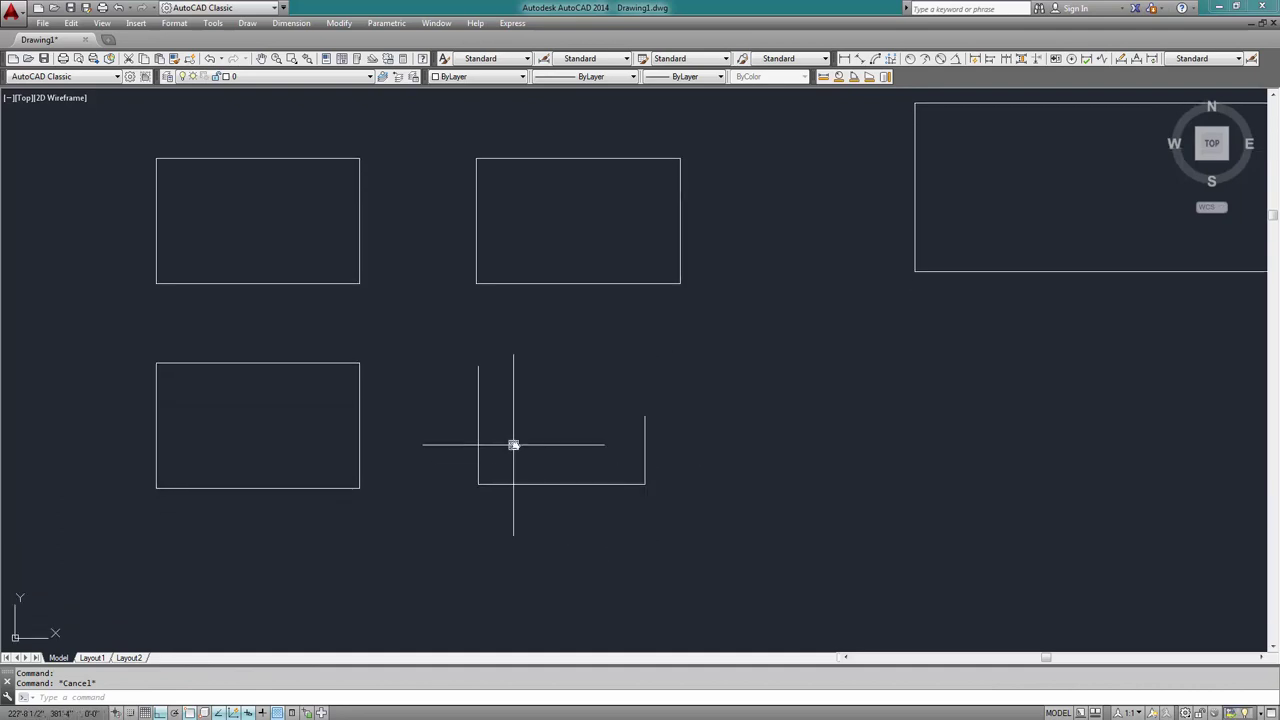
middle_click_drag(521, 432, 514, 451)
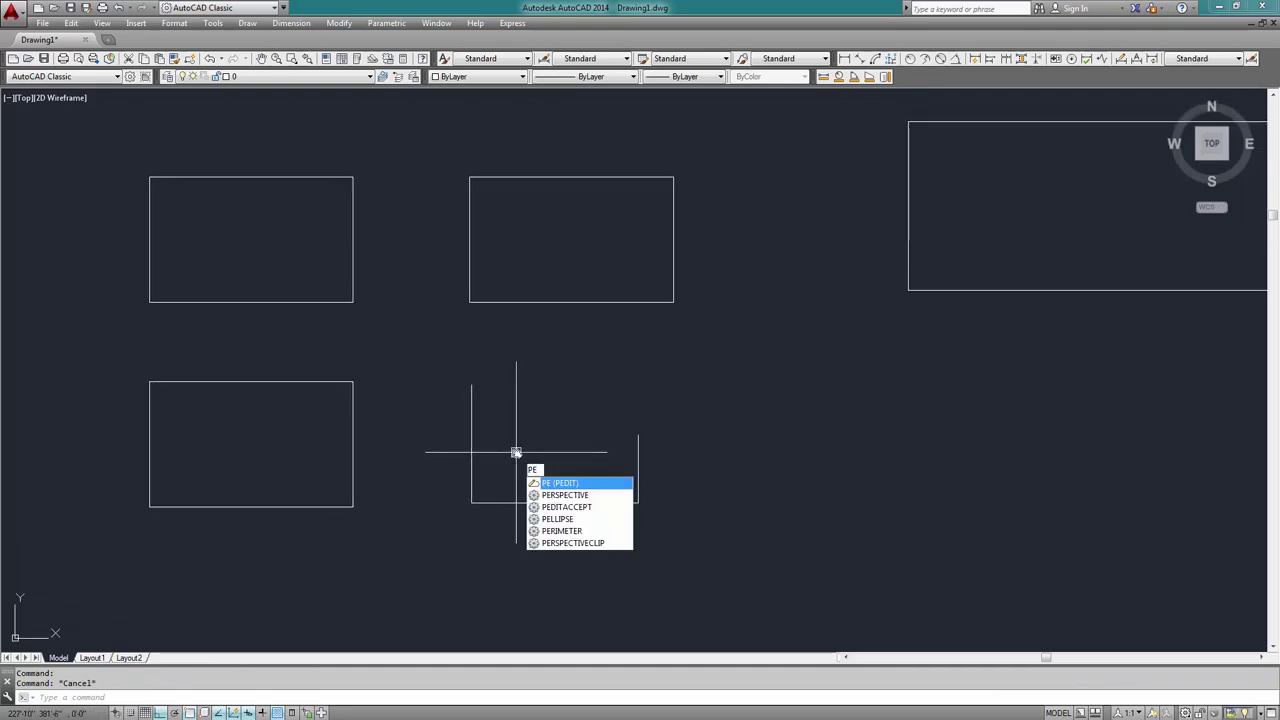
Convert the U's right line to a polyline, join all three lines, then view the Rectangle and Circle examples
key("Return")
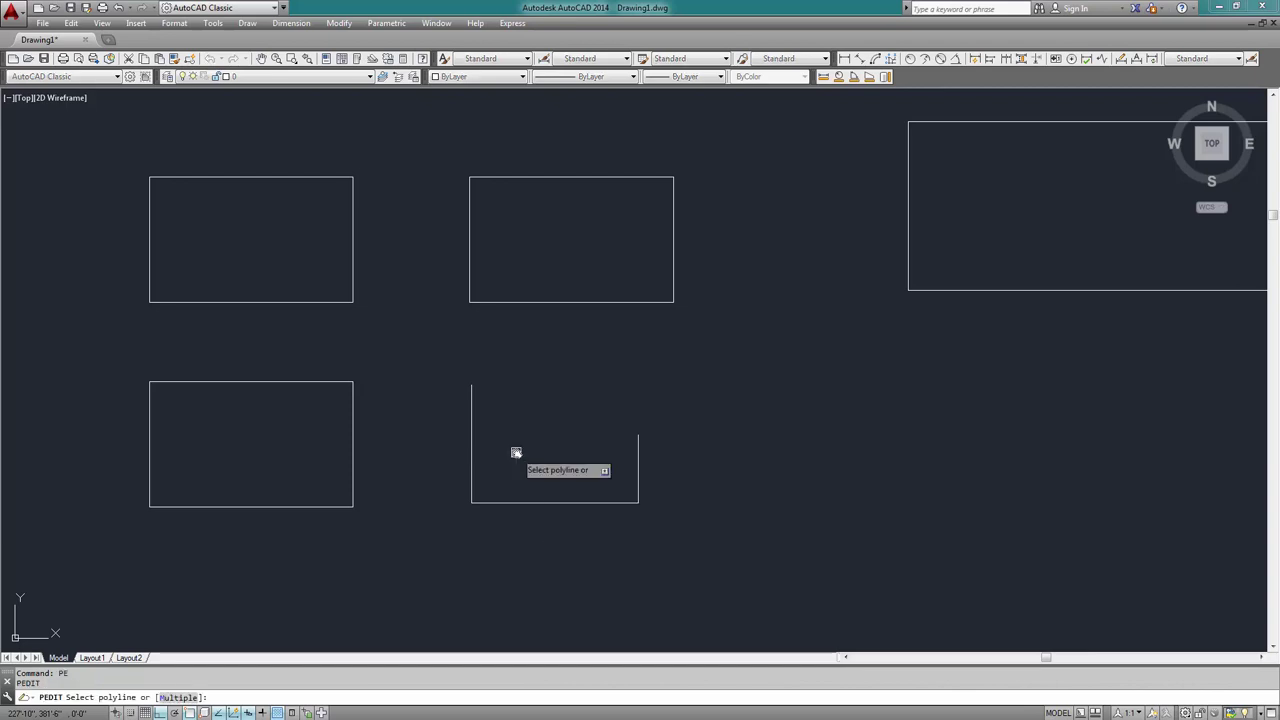
left_click(640, 446)
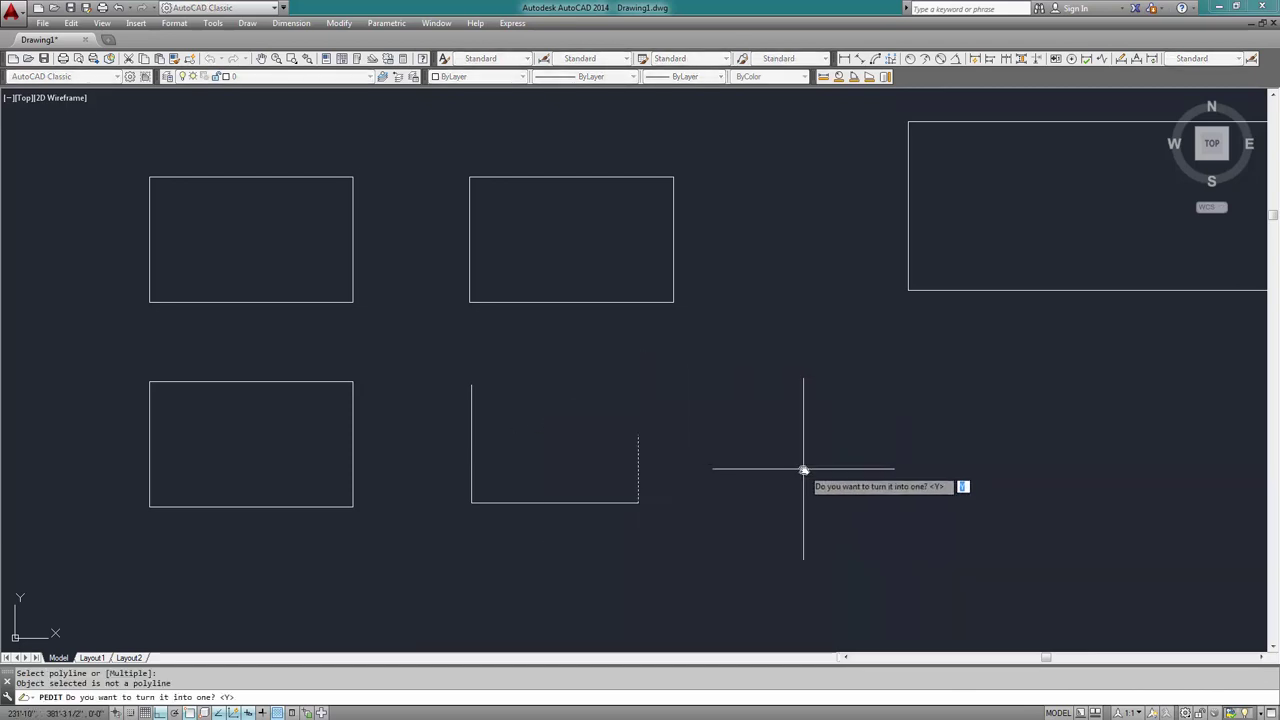
key("Return")
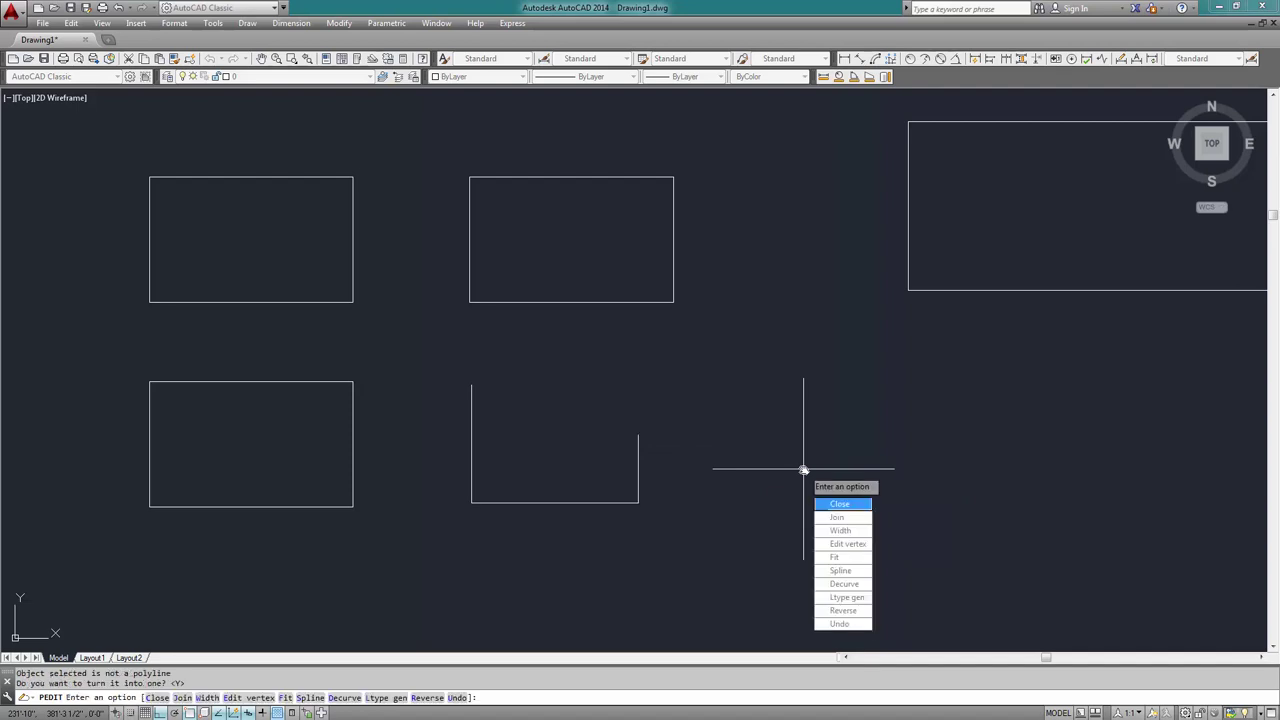
left_click(845, 519)
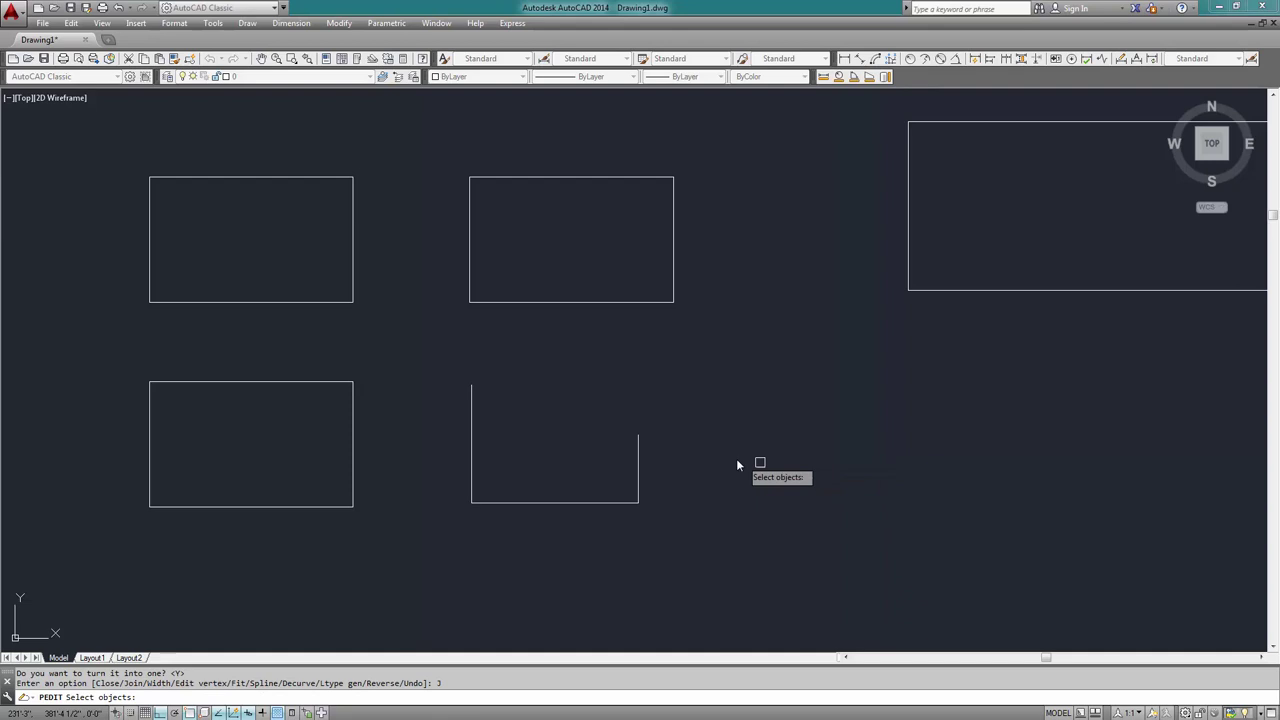
left_click(688, 370)
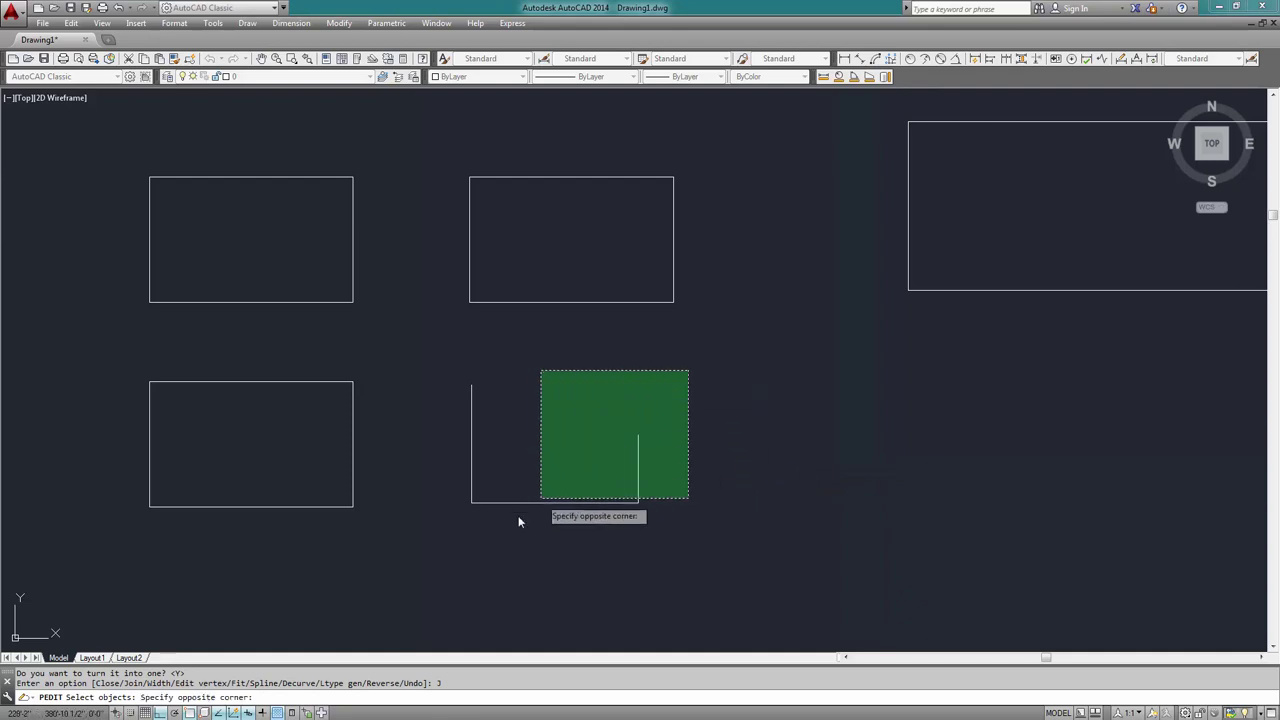
left_click(426, 556)
key("Return")
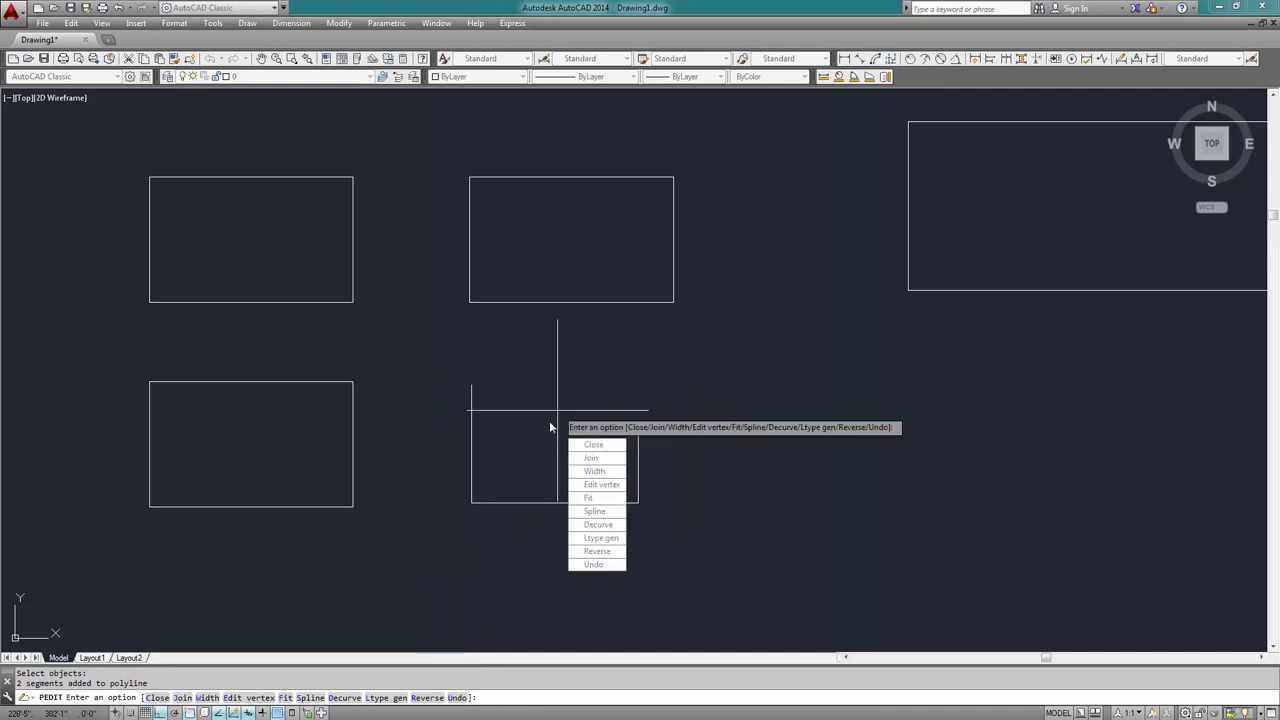
key("Escape")
left_click(639, 456)
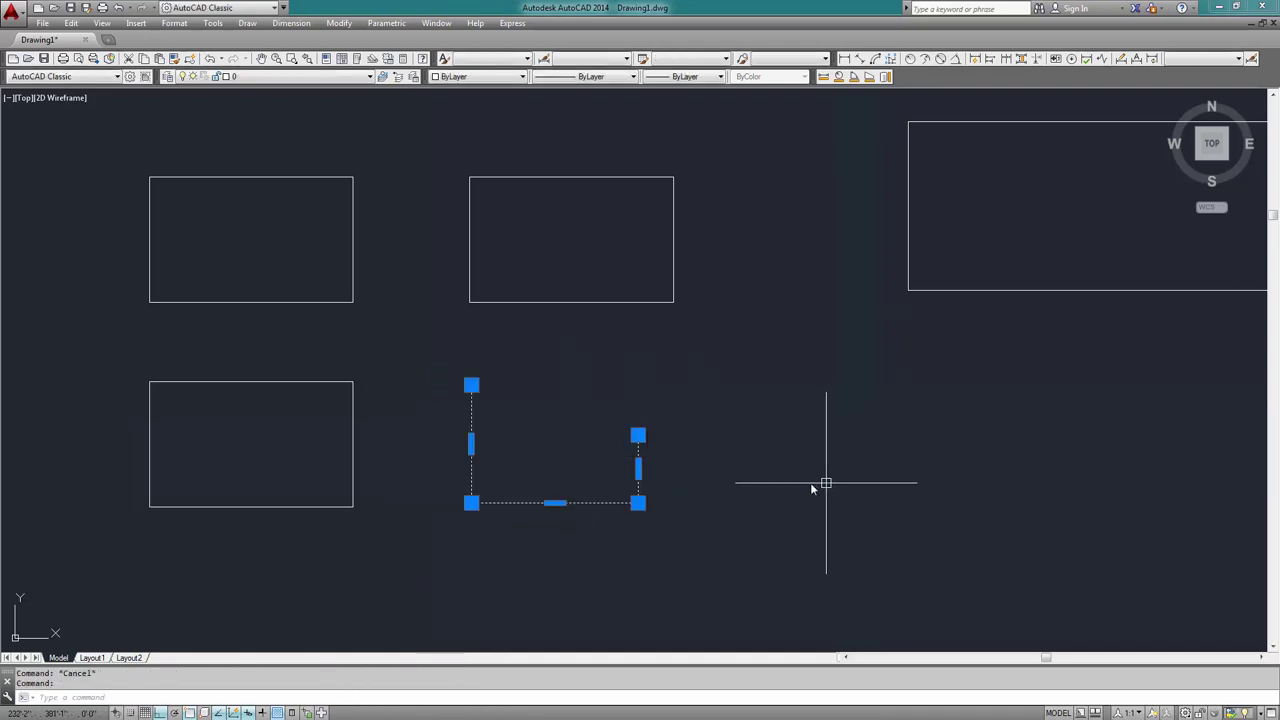
key("Escape")
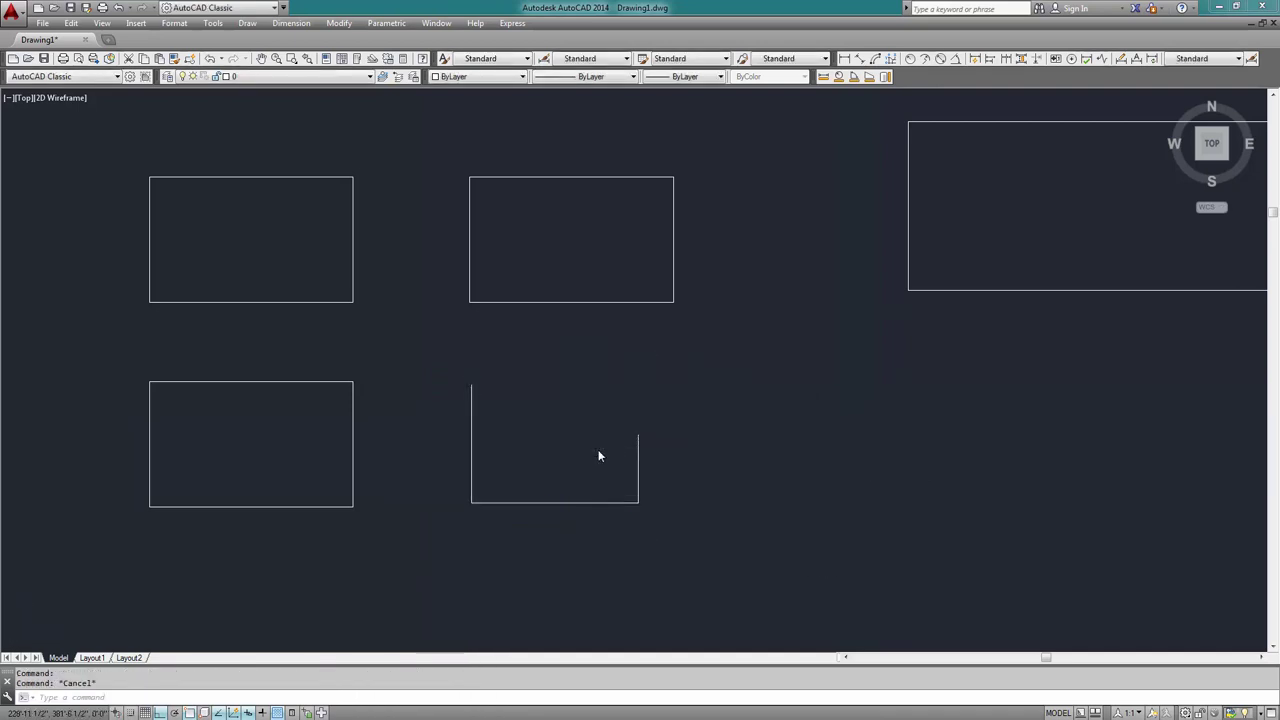
scroll(597, 447, "down", 2)
mouse_move(635, 437)
middle_mouse_down()
mouse_move(371, 486)
mouse_move(289, 529)
middle_mouse_up()
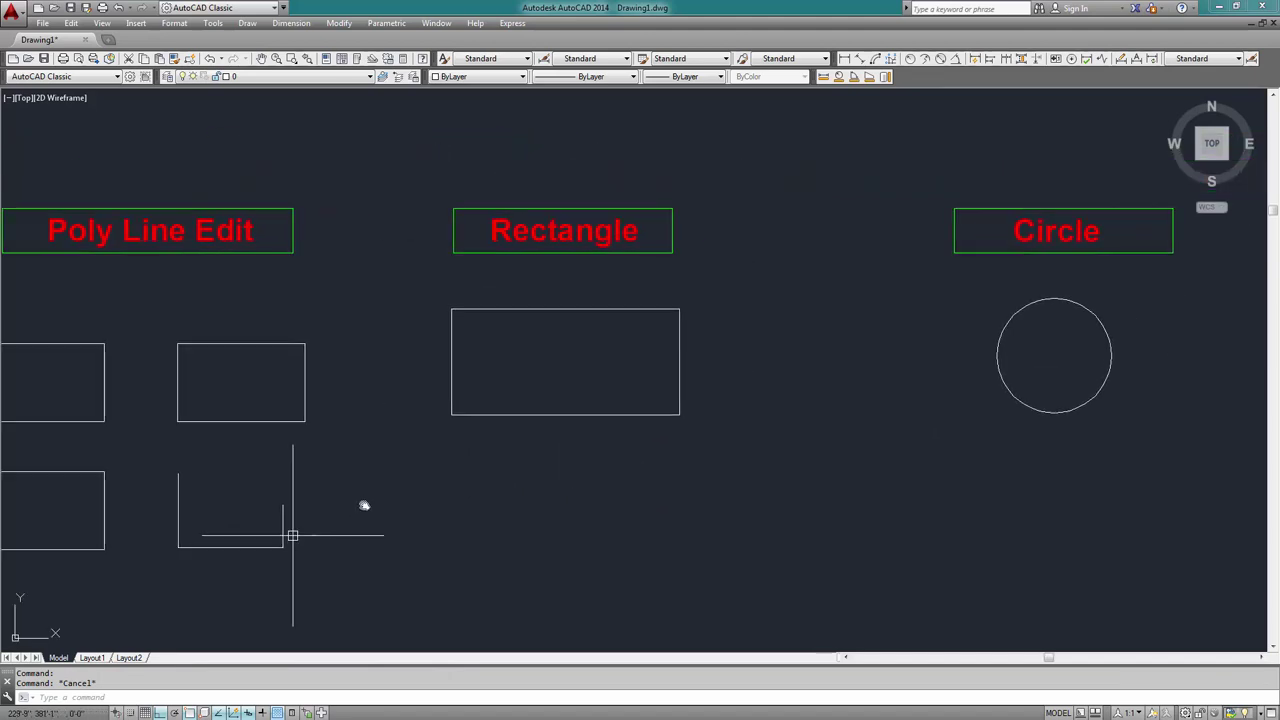
Draw a smaller rectangle beneath the Rectangle example using RECTANG
mouse_move(568, 465)
middle_mouse_down()
mouse_move(651, 363)
mouse_move(694, 366)
middle_mouse_up()
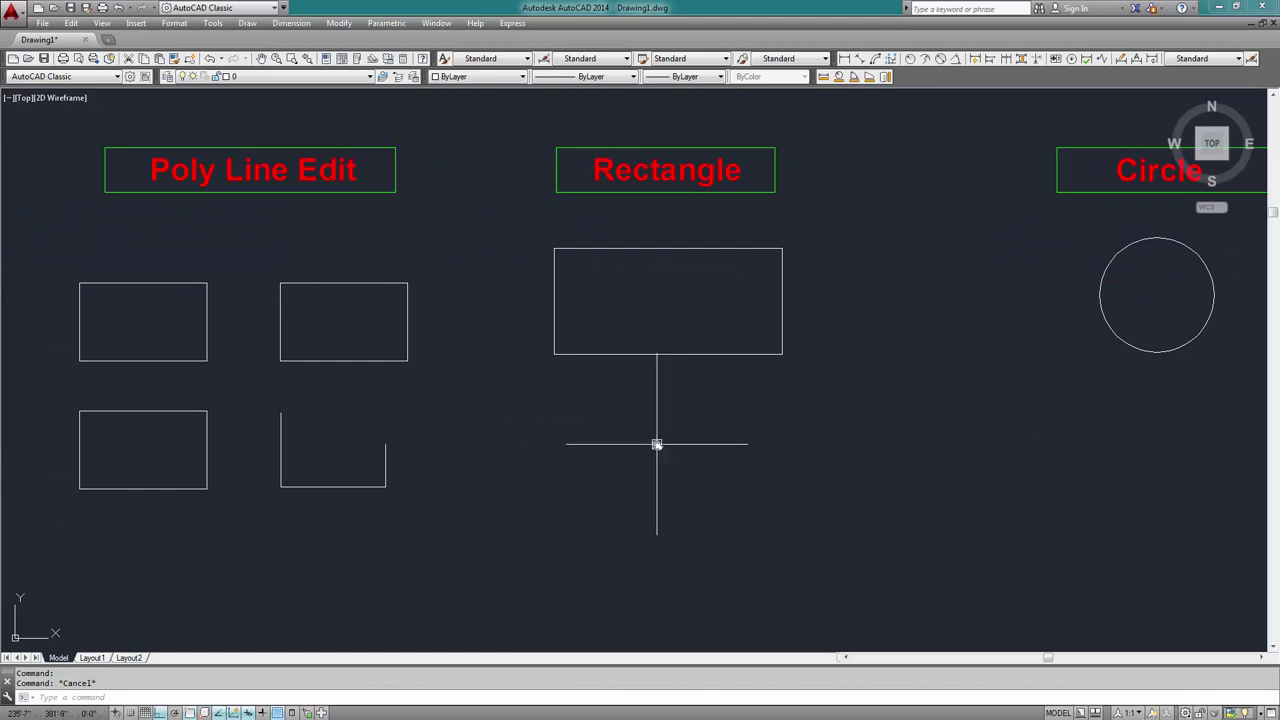
middle_click_drag(657, 443, 605, 468)
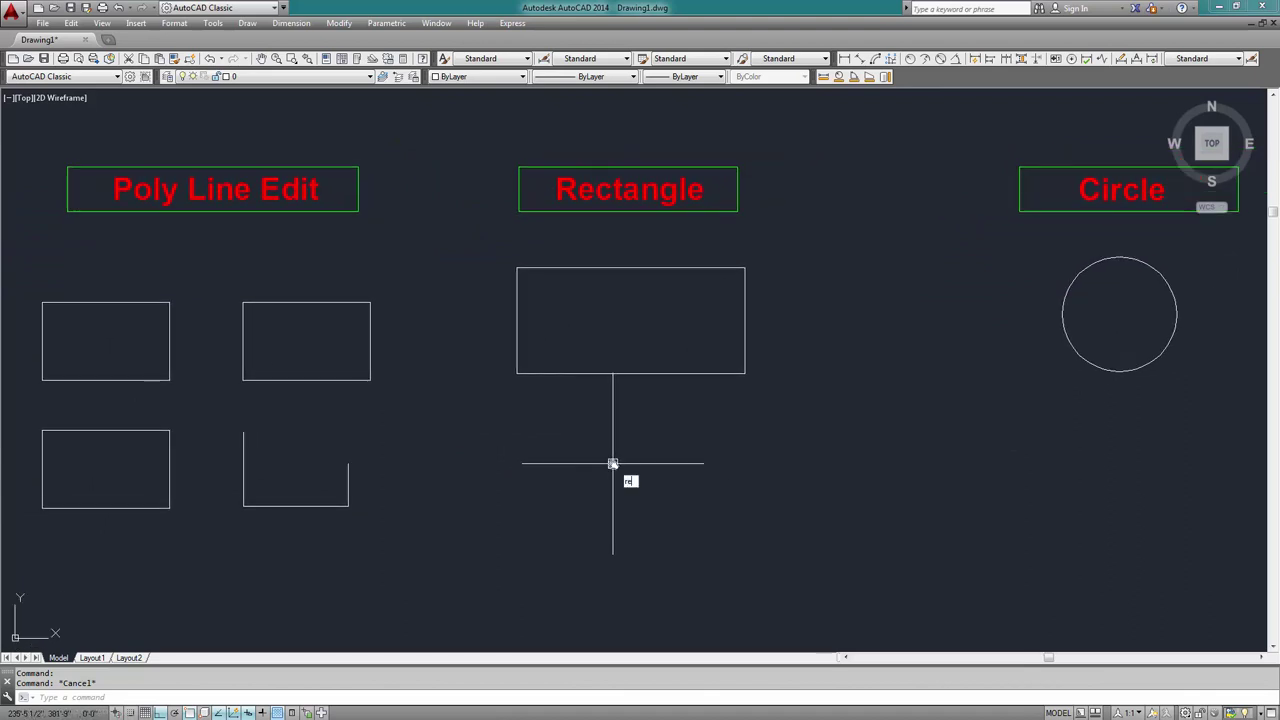
type("c")
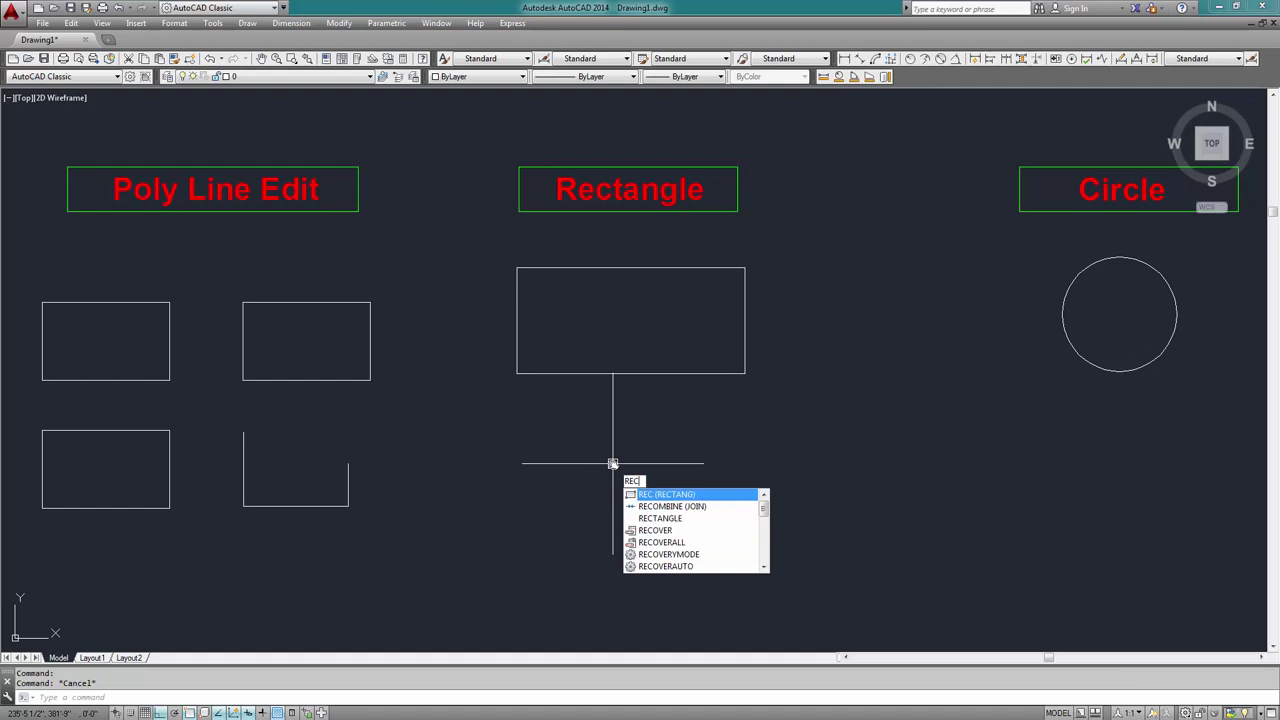
left_click(693, 494)
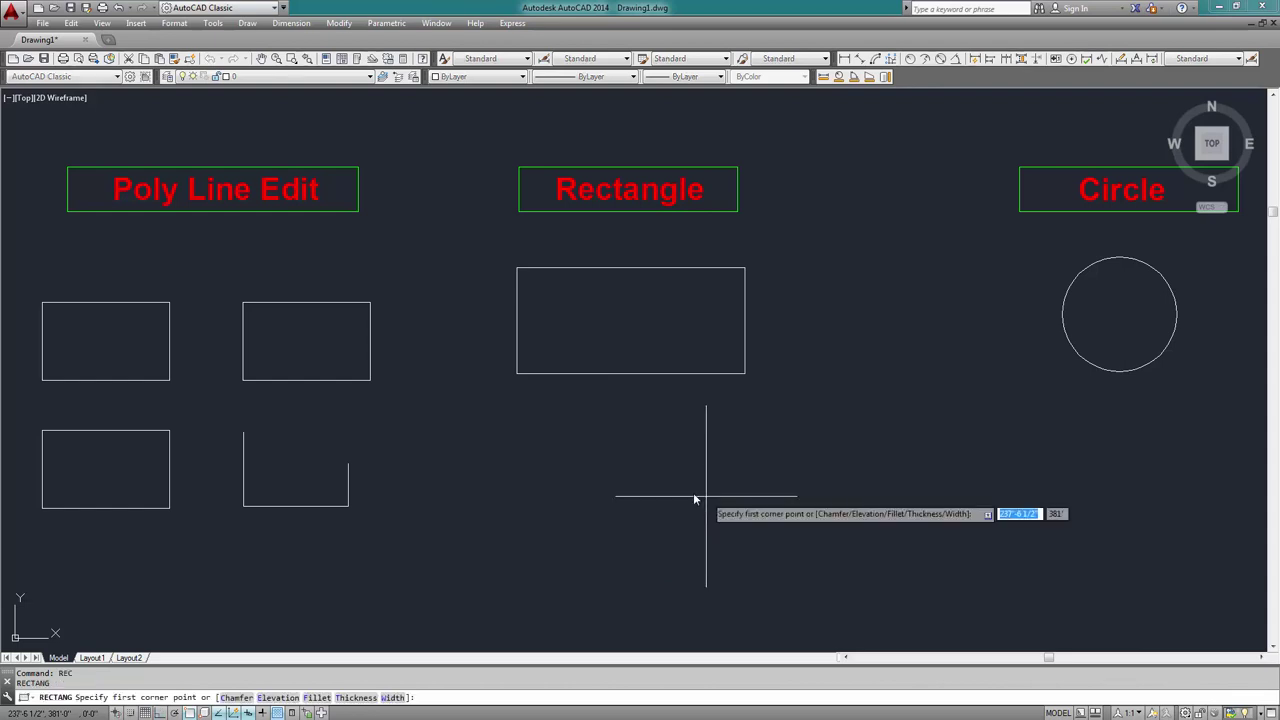
left_click(522, 428)
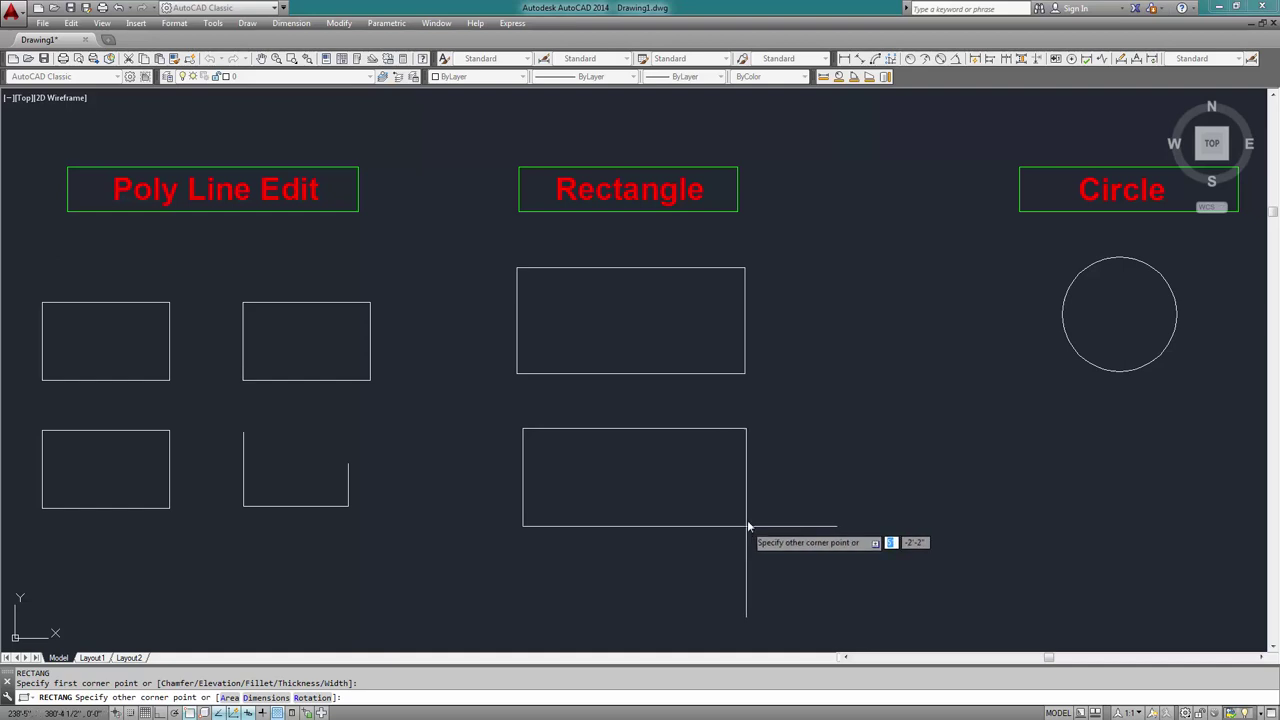
left_click(700, 500)
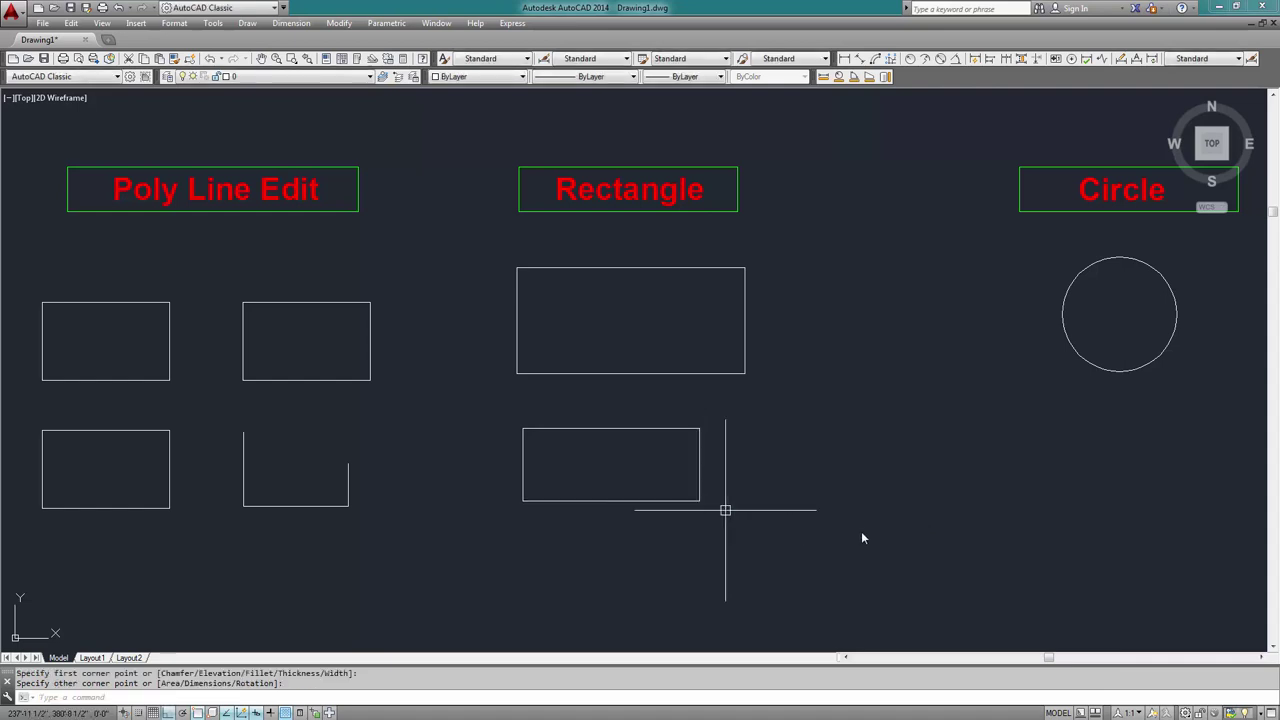
left_click(700, 458)
key("Escape")
Start another rectangle further down, placing its first corner with Ortho turned on
mouse_move(699, 499)
middle_mouse_down()
mouse_move(638, 476)
mouse_move(592, 435)
mouse_move(569, 380)
middle_mouse_up()
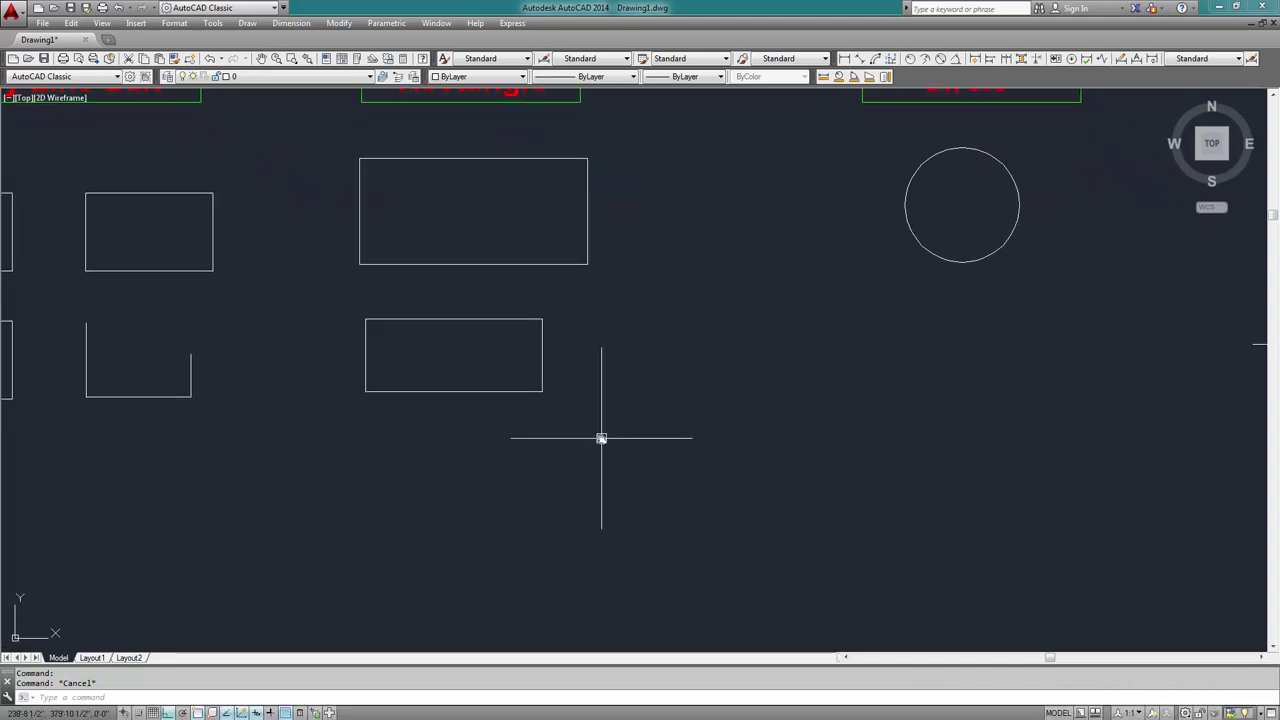
type("rec")
key("Return")
left_click(601, 439)
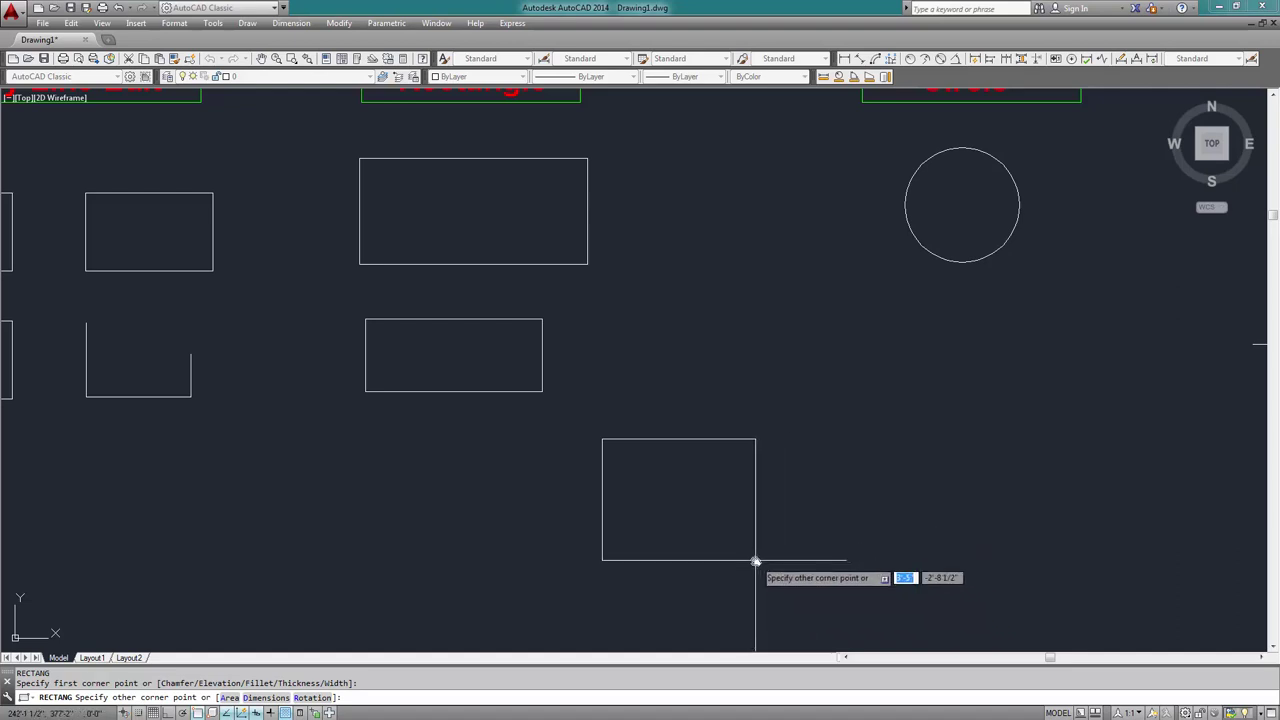
key("F8")
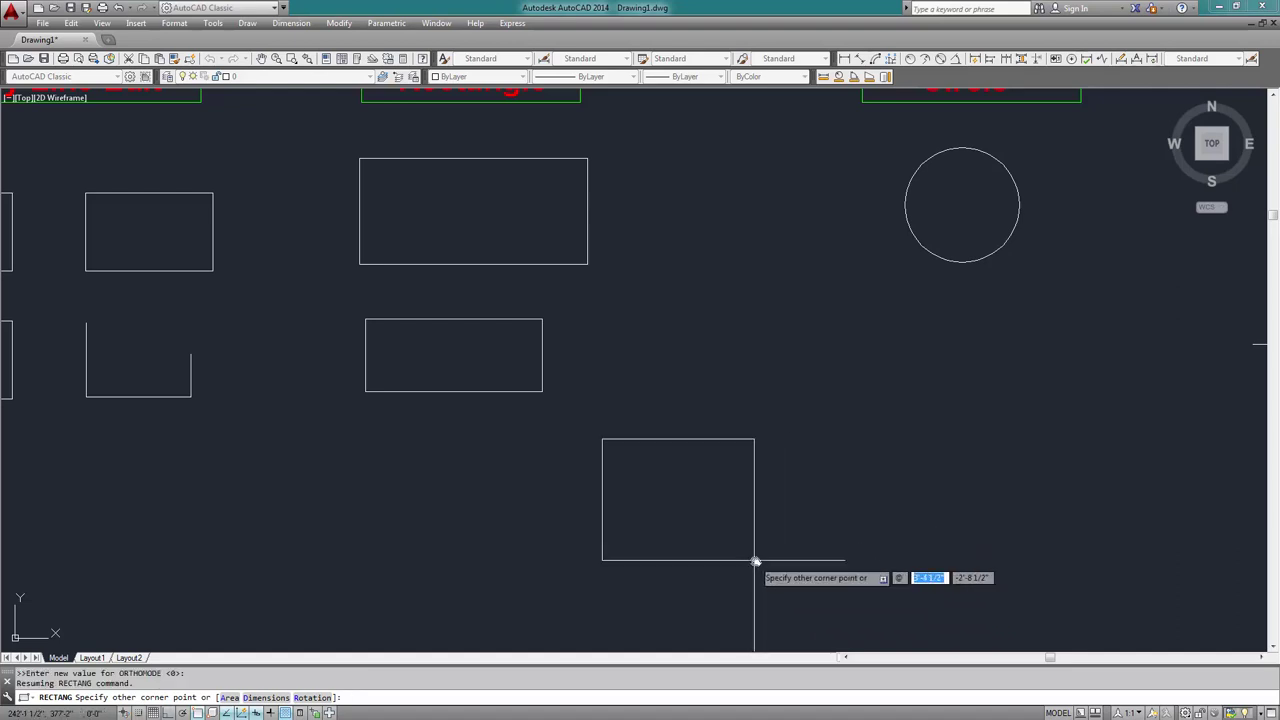
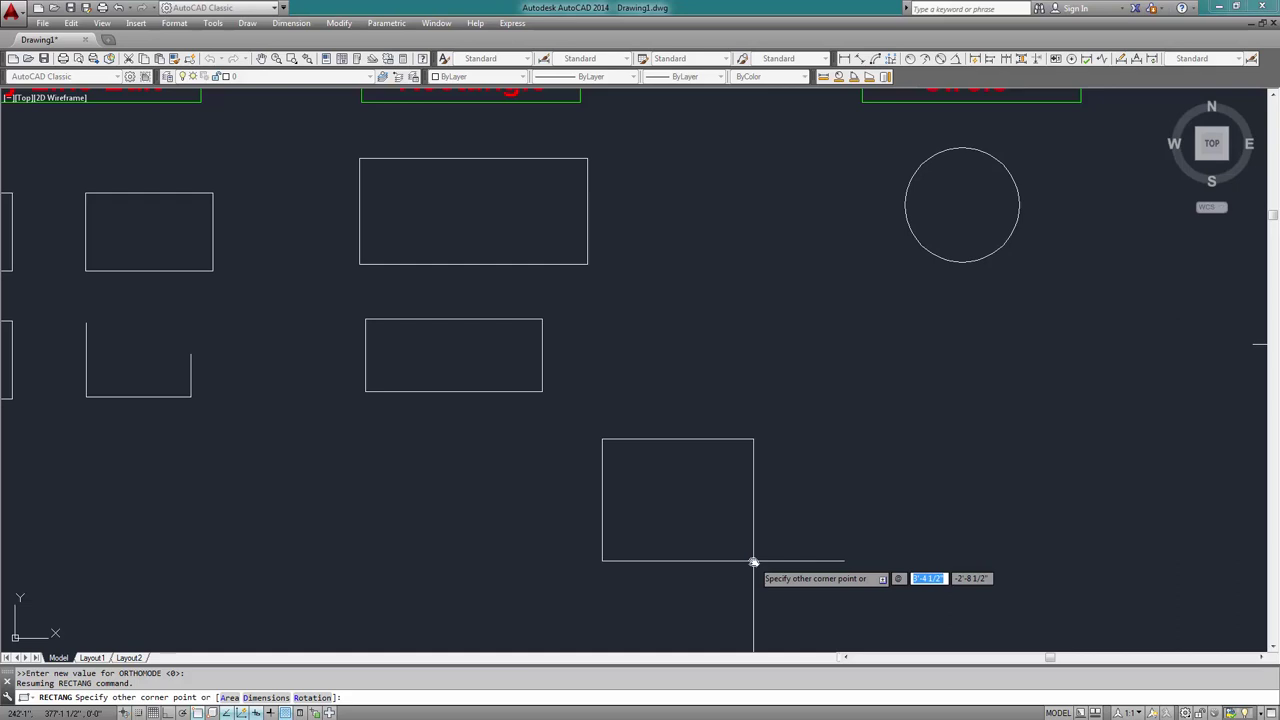
Finish the rectangle at width 36 and height 24 below the Rectangle examples
type("6")
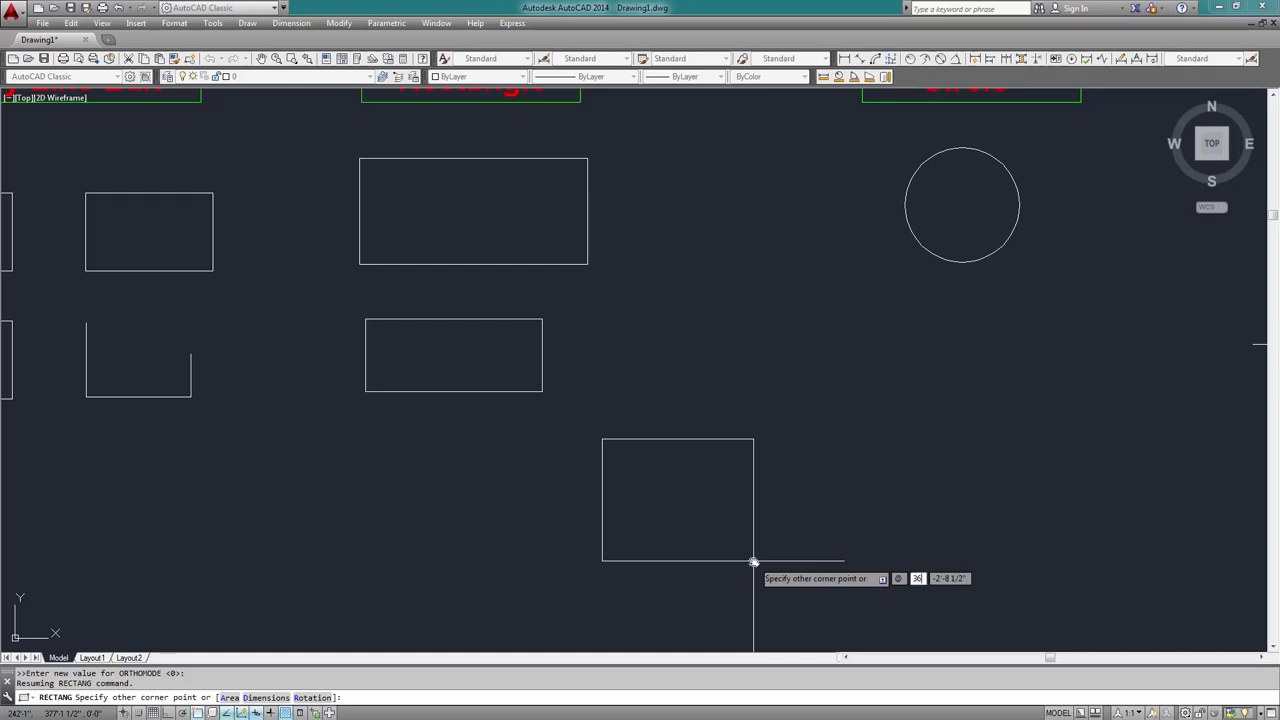
key("Tab")
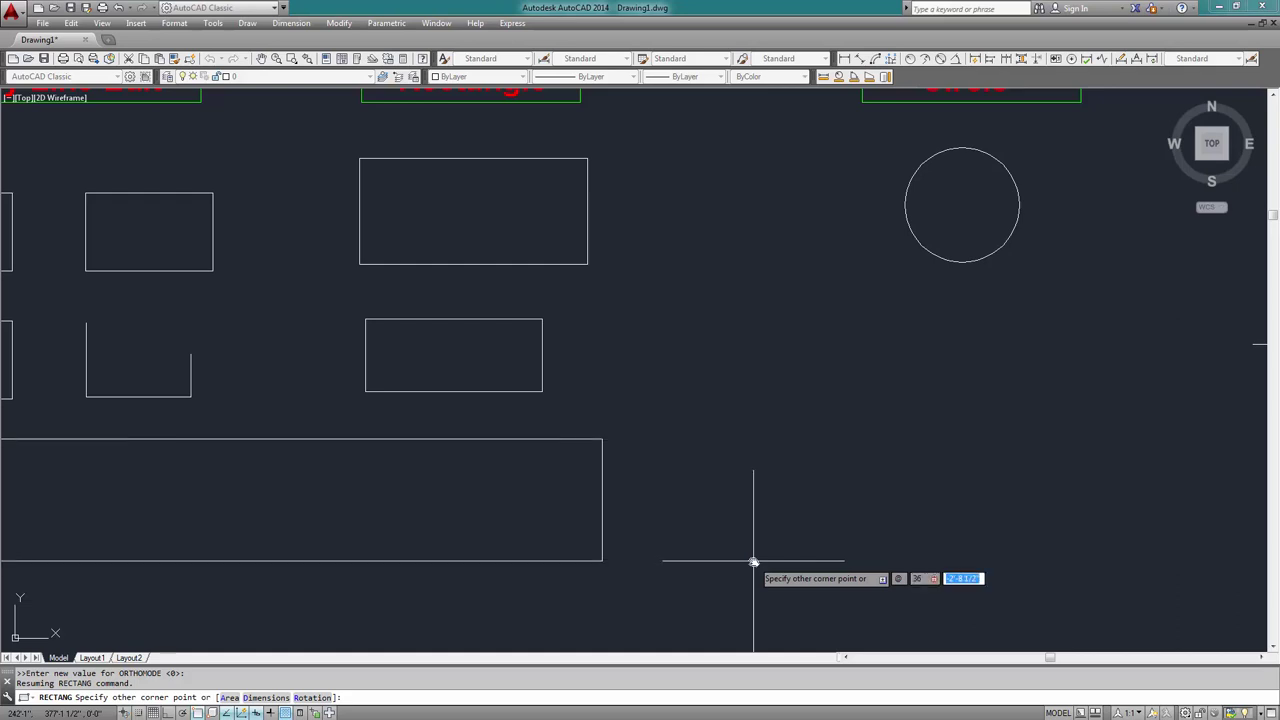
type("24")
key("Return")
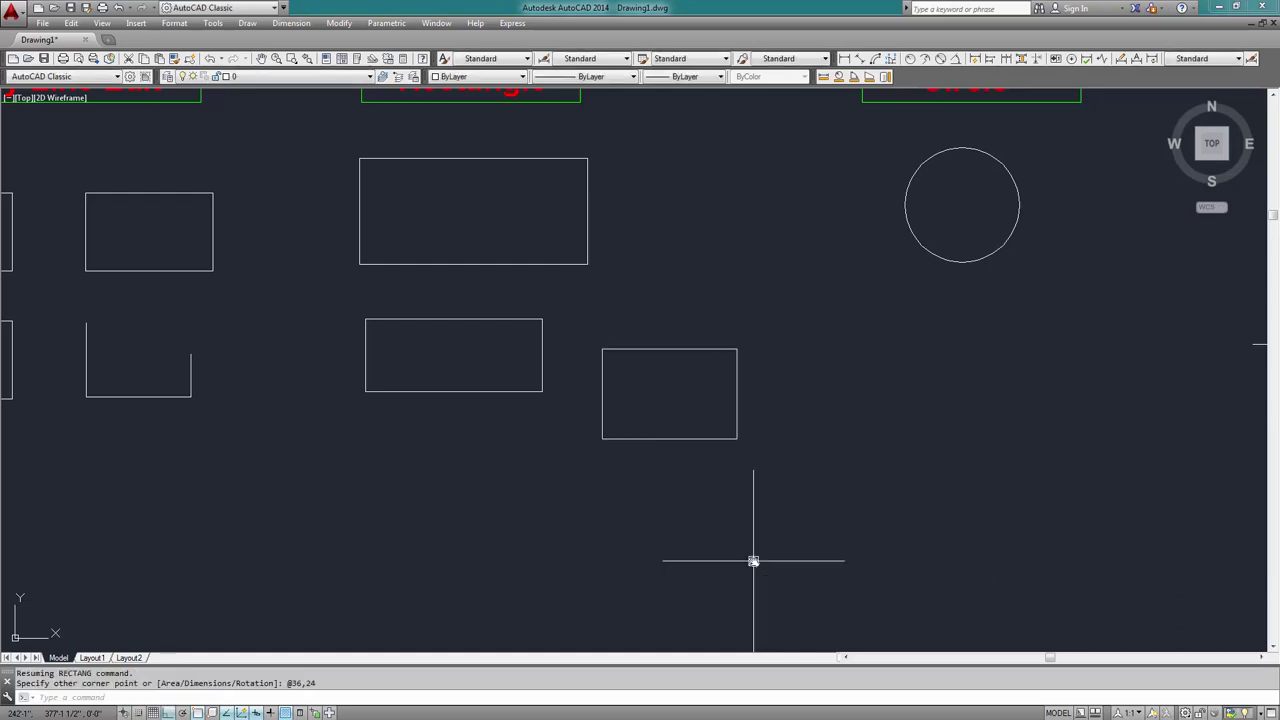
scroll(660, 401, "up", 4)
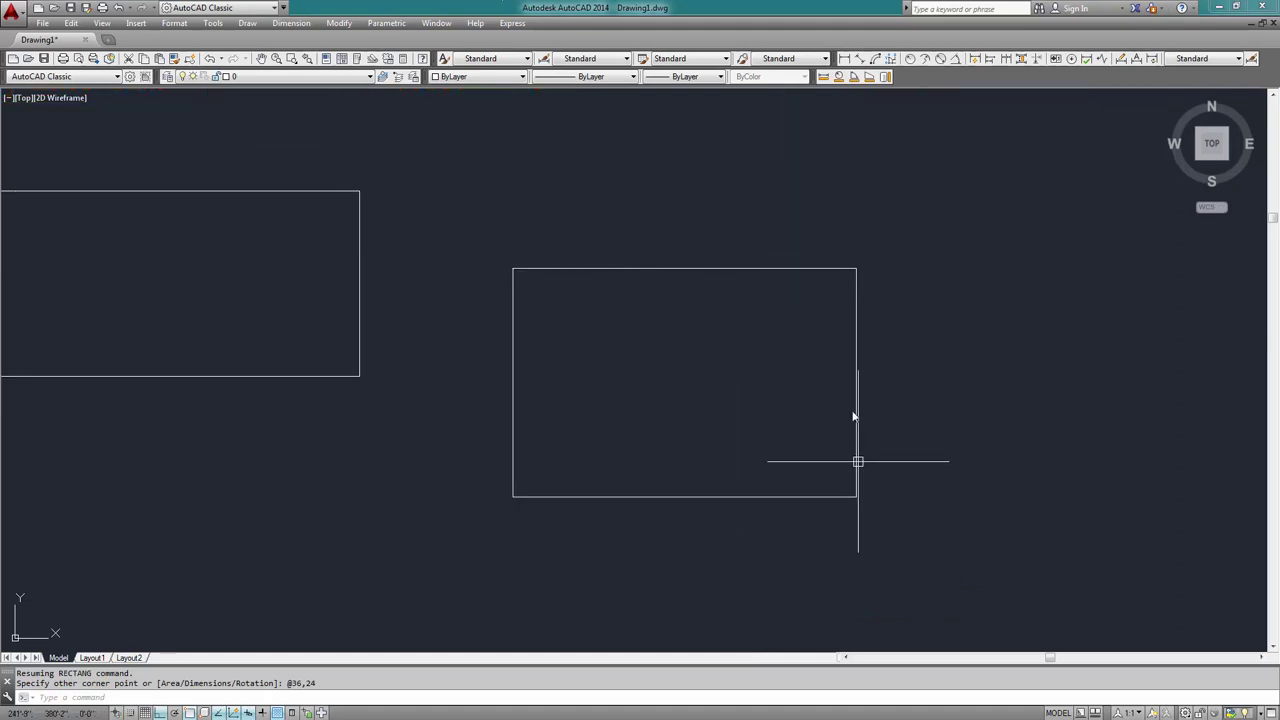
scroll(845, 420, "down", 4)
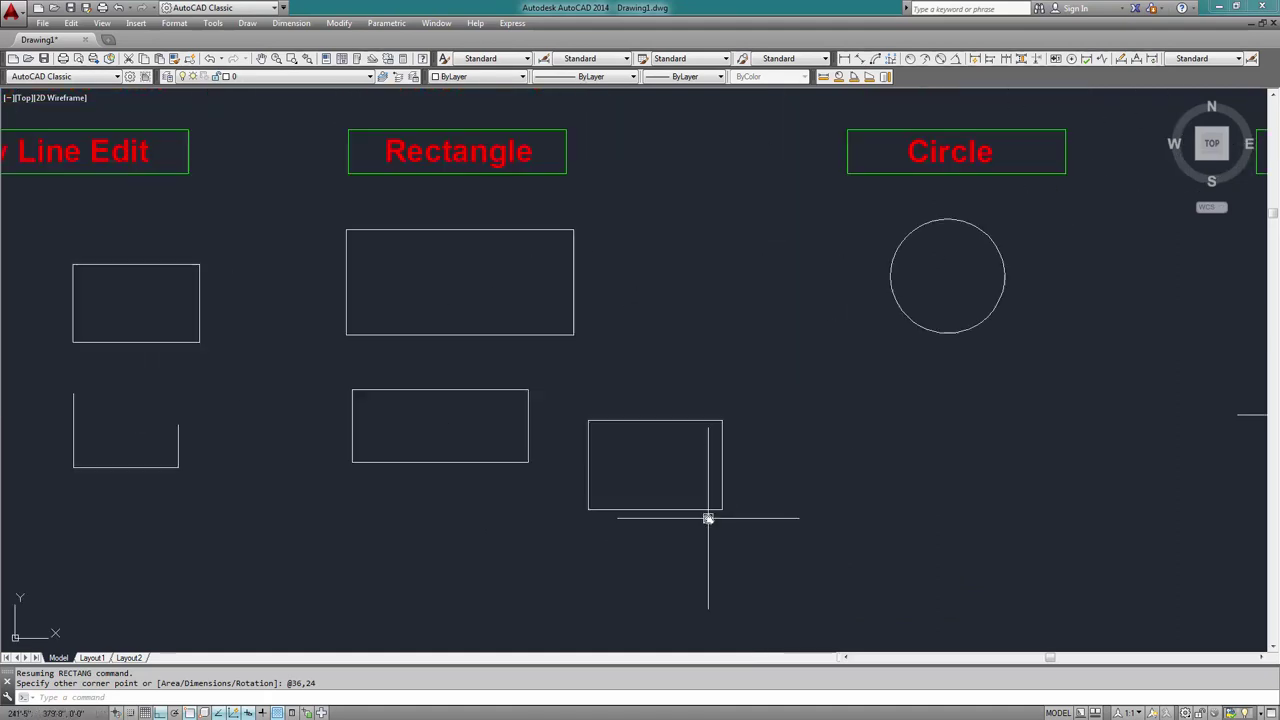
middle_click_drag(746, 534, 853, 401)
key("Return")
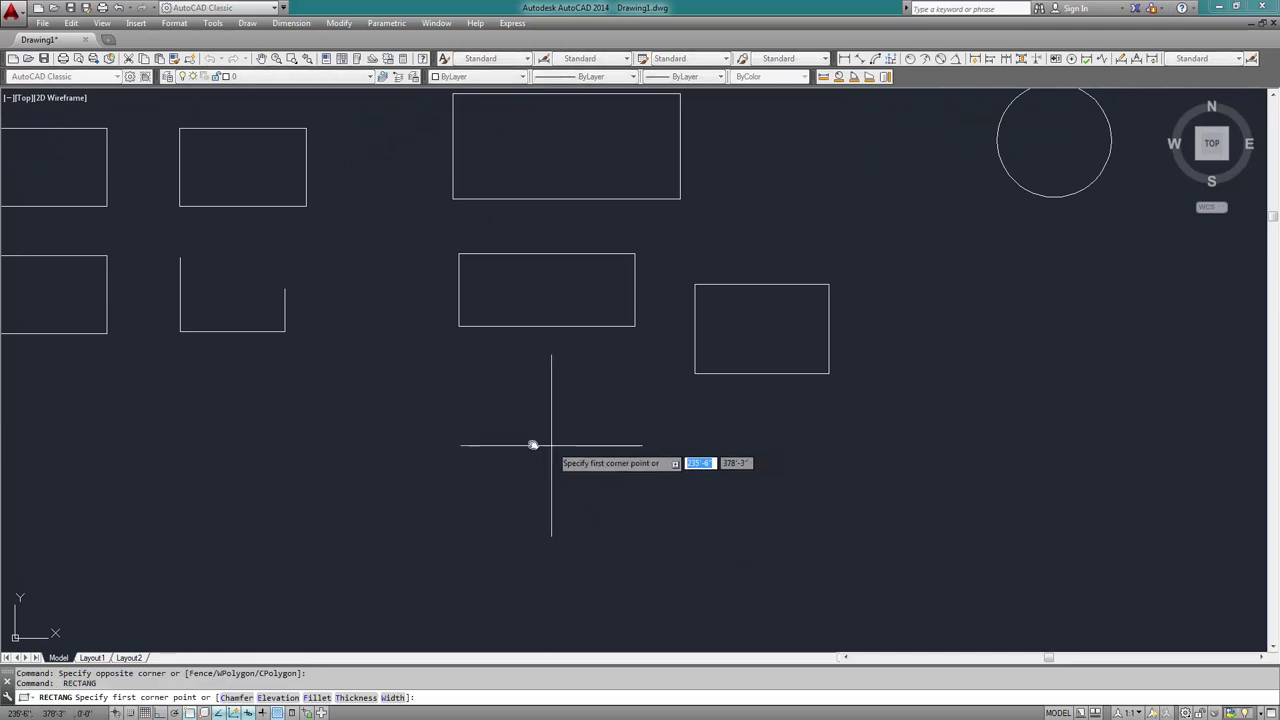
left_click(531, 443)
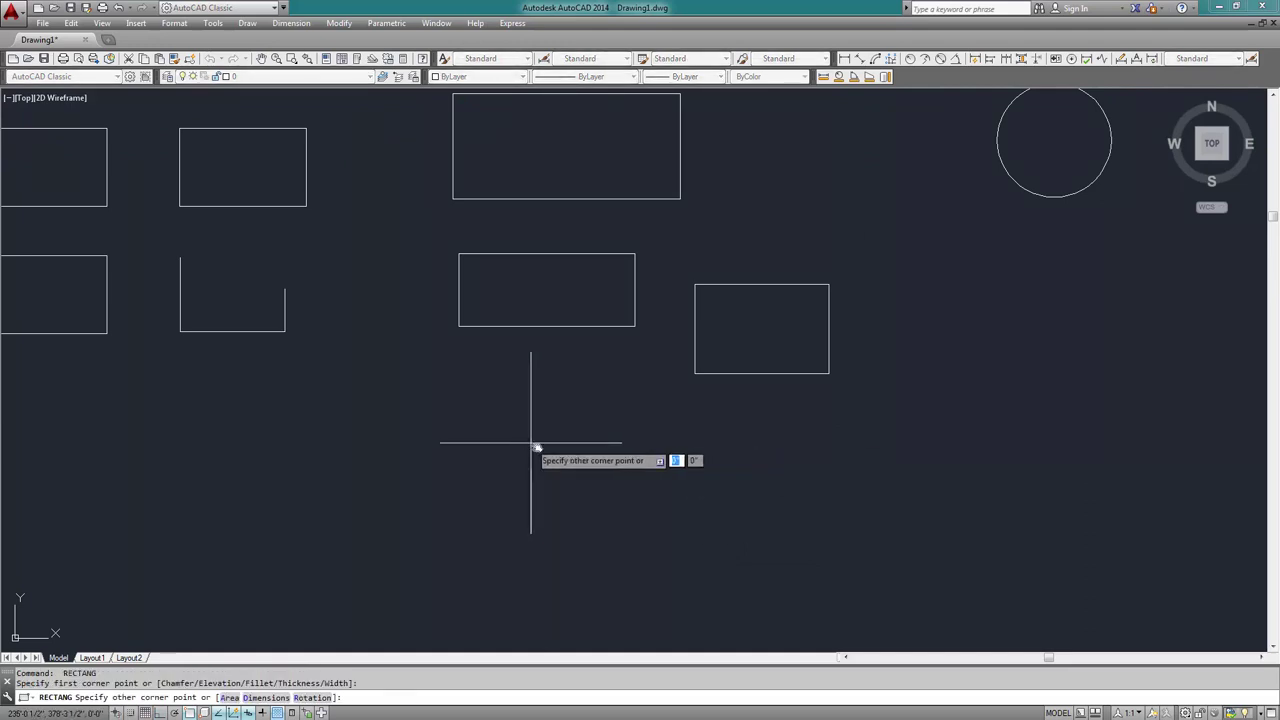
type("@")
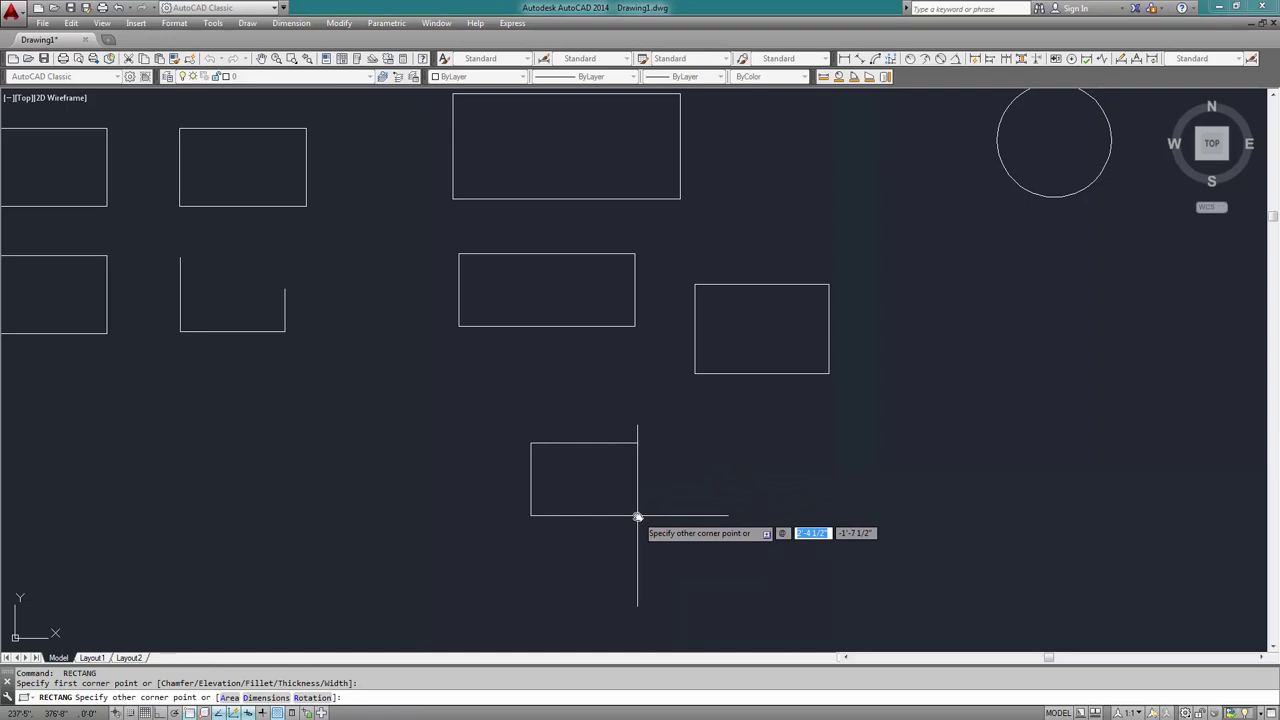
type("12")
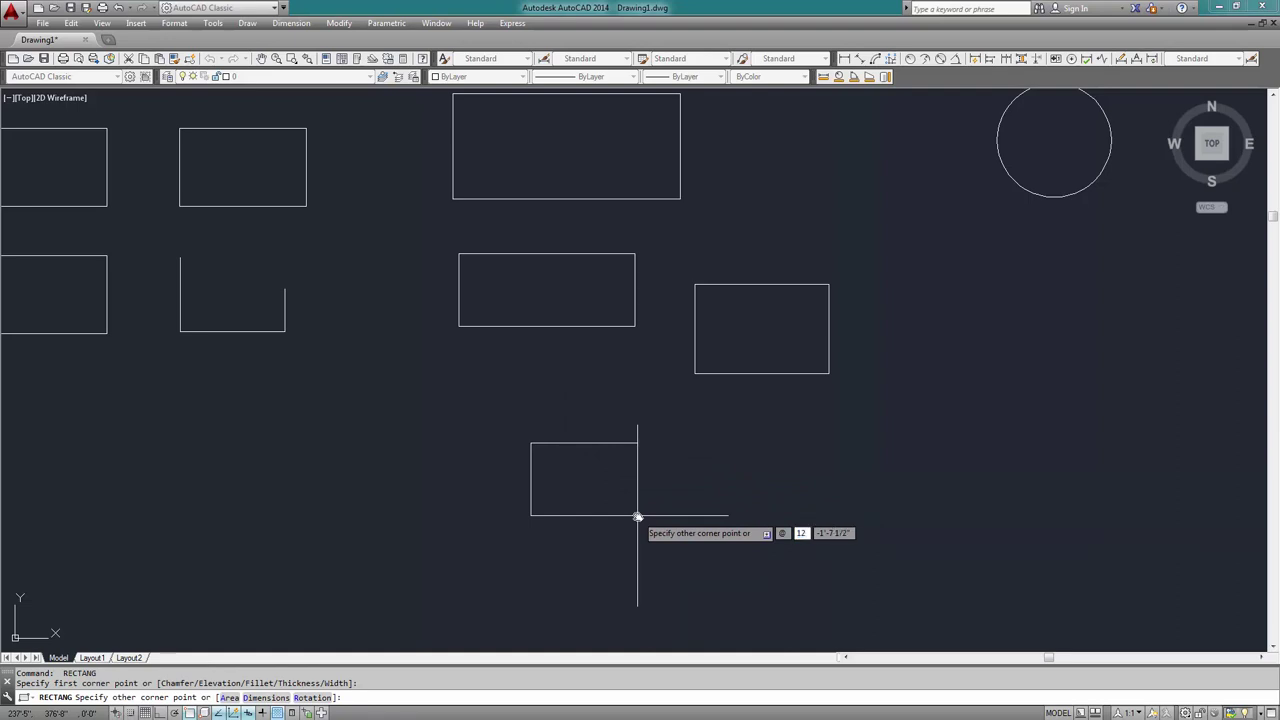
key("Tab")
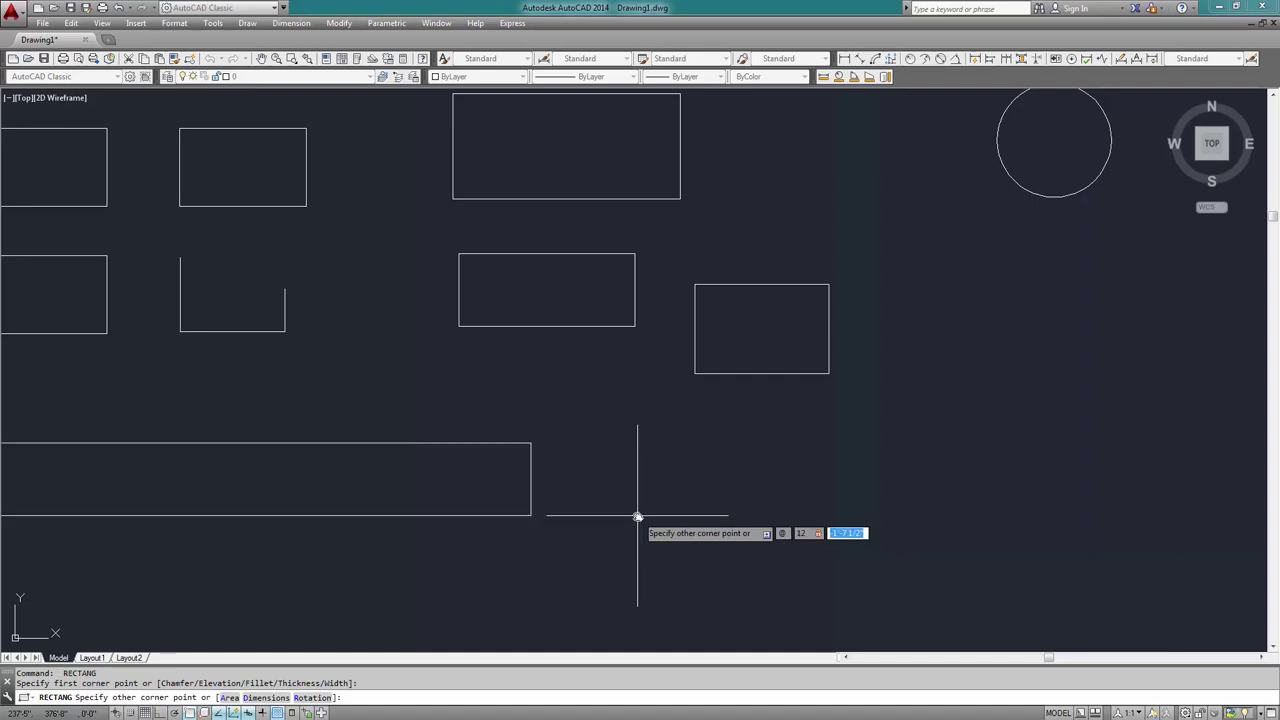
key("Return")
scroll(527, 445, "up", 3)
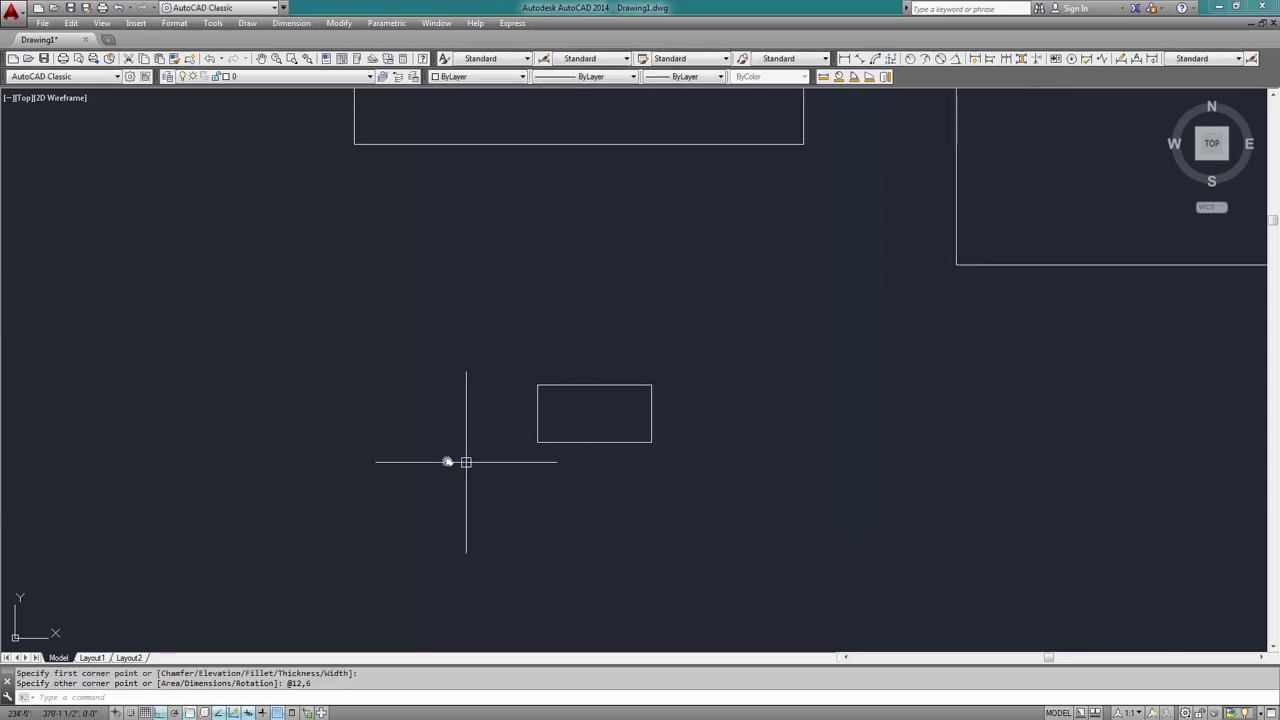
scroll(686, 440, "up", 2)
scroll(652, 464, "down", 8)
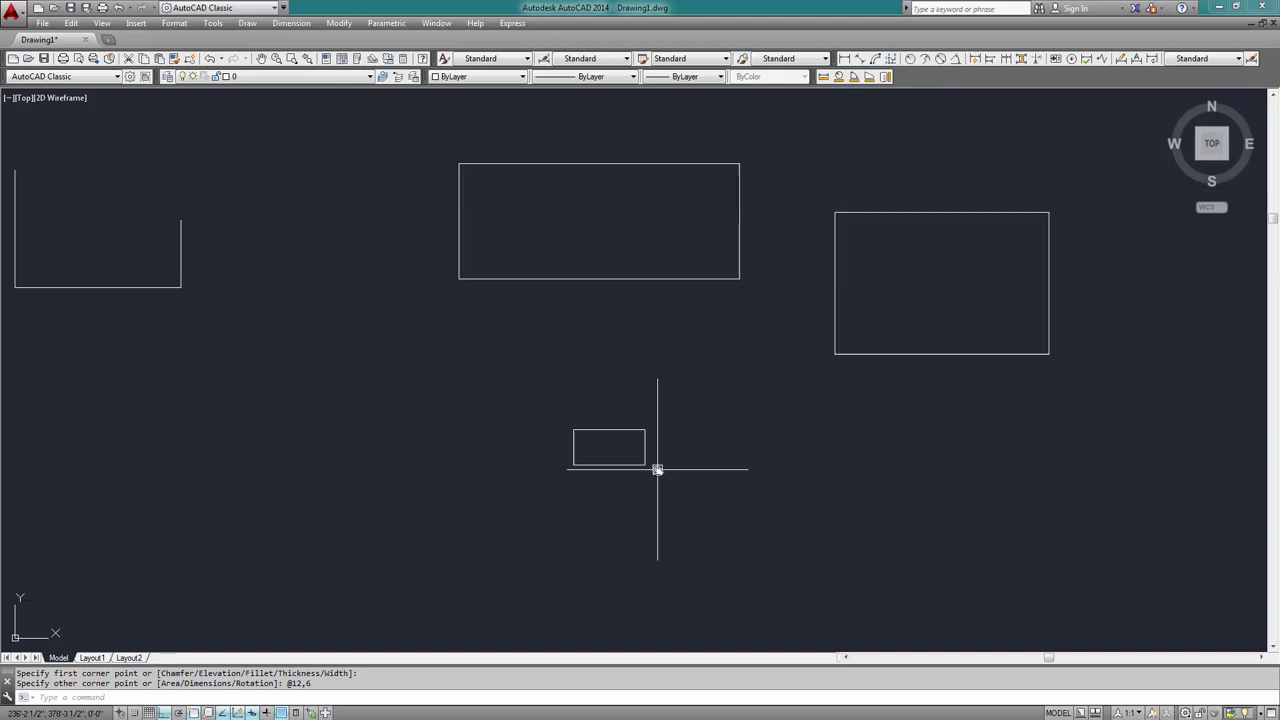
Pan over to the Circle section and clear a stray selection
middle_click_drag(539, 380, 254, 417)
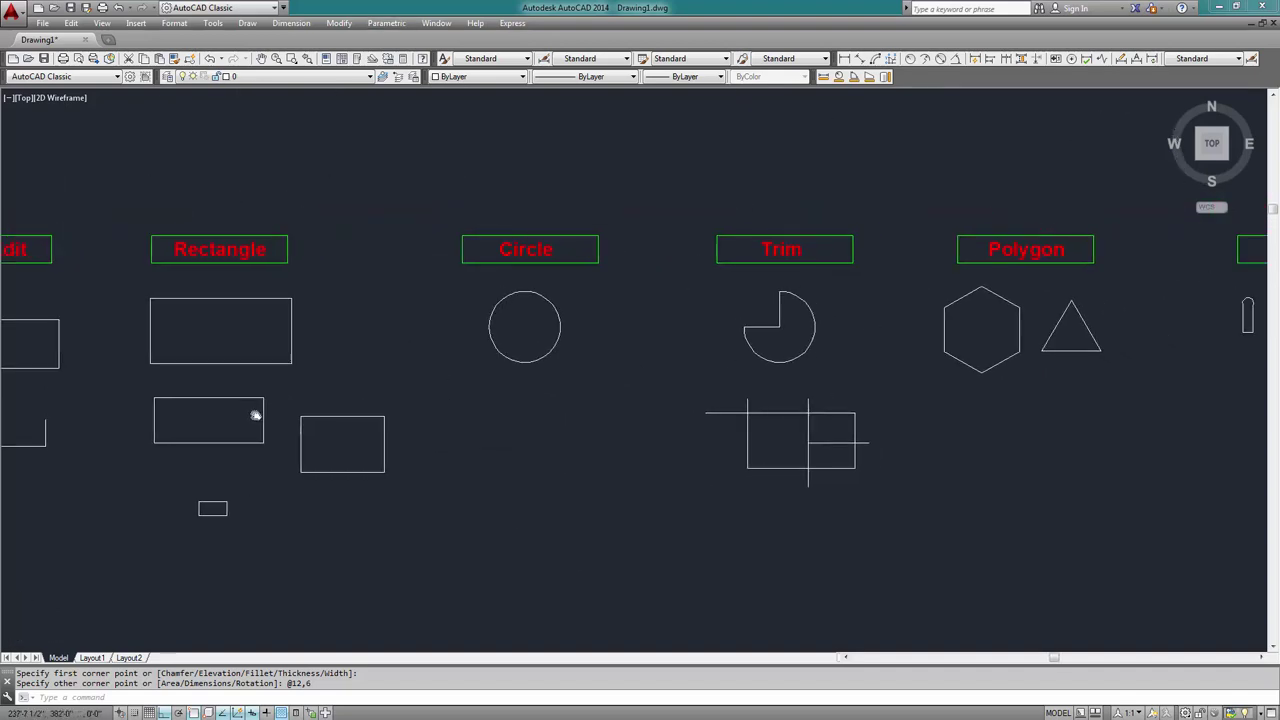
scroll(486, 334, "up", 2)
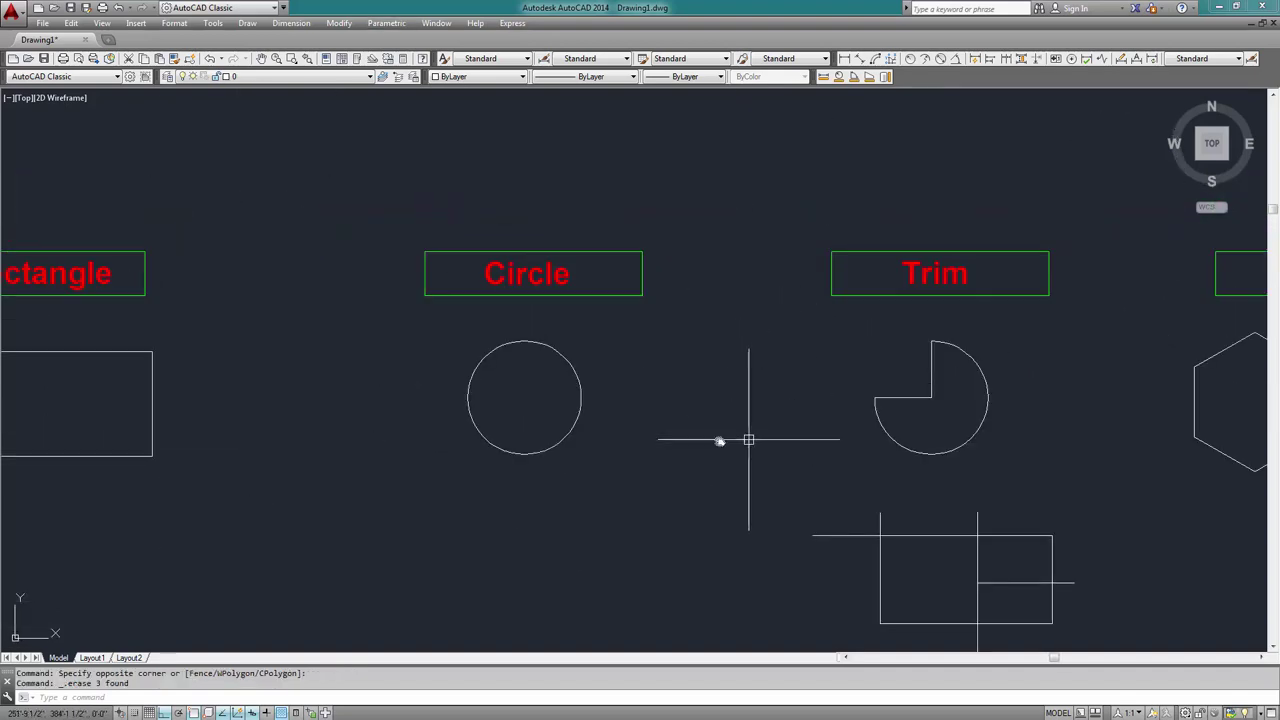
middle_click_drag(537, 451, 563, 420)
left_click(565, 420)
left_click(586, 434)
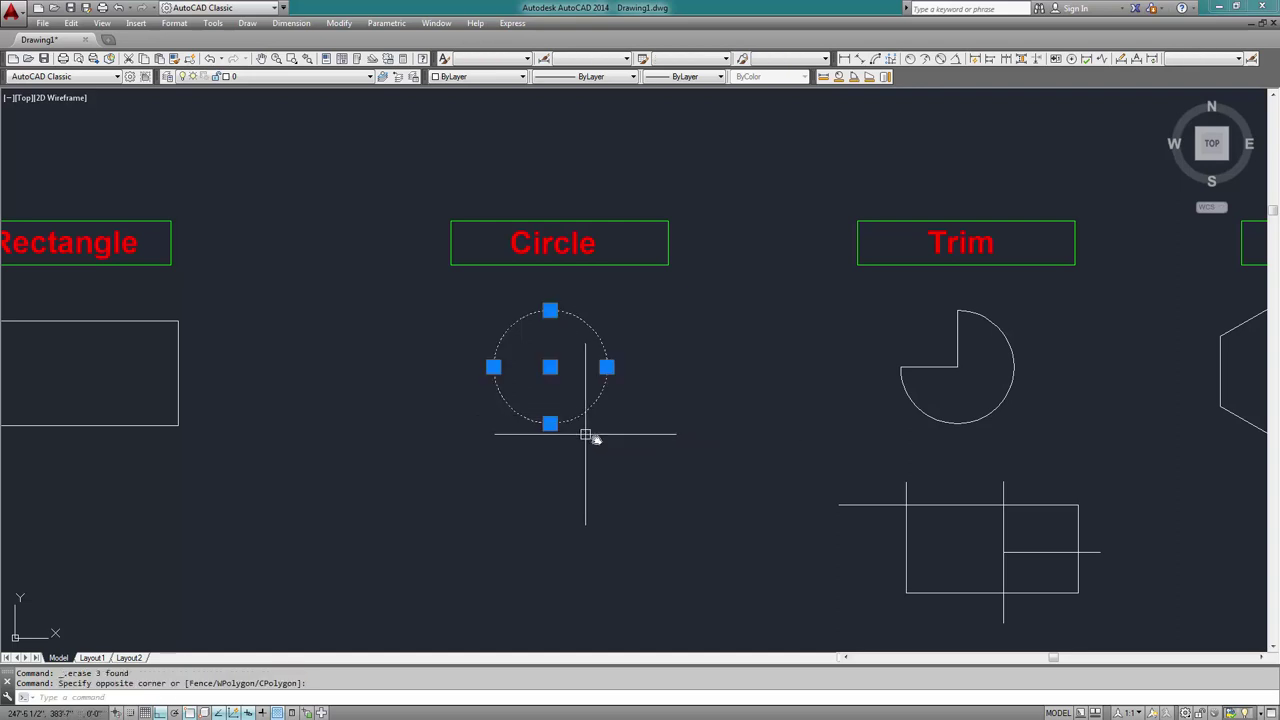
key("Escape")
middle_click_drag(586, 514, 583, 494)
Draw a radius-12 circle centred below the Circle example
type("c")
key("Return")
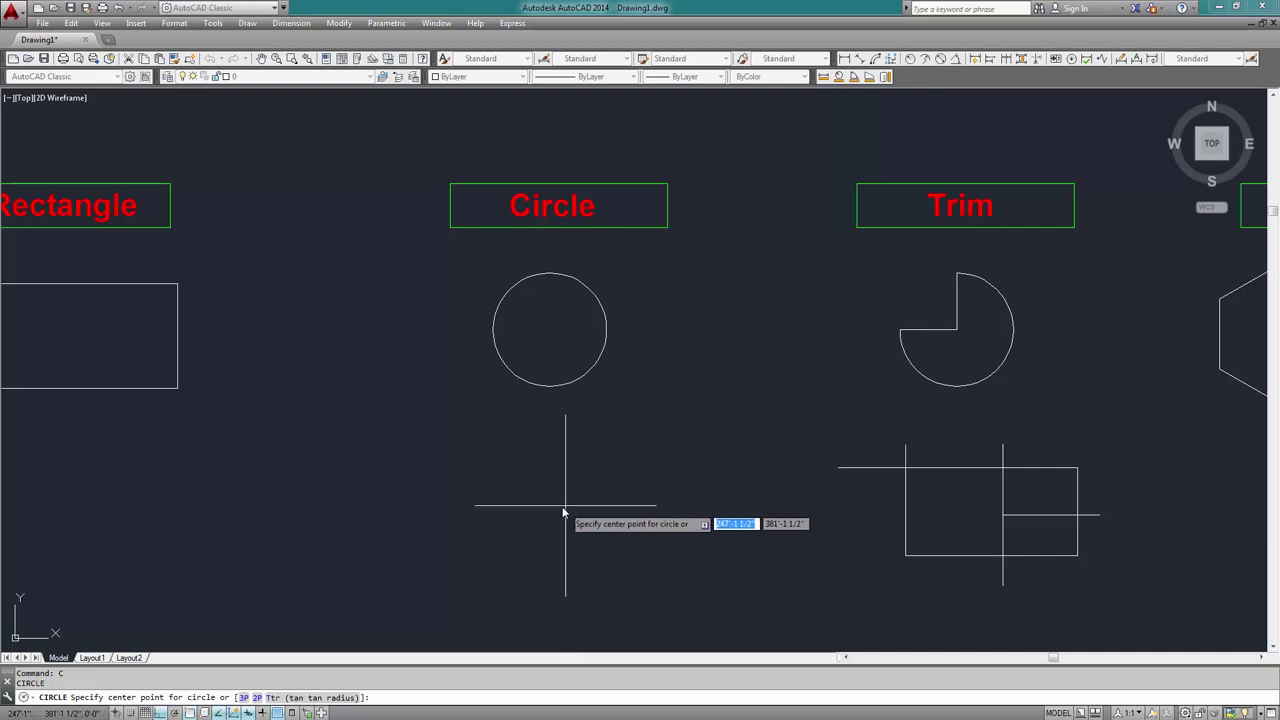
left_click(562, 506)
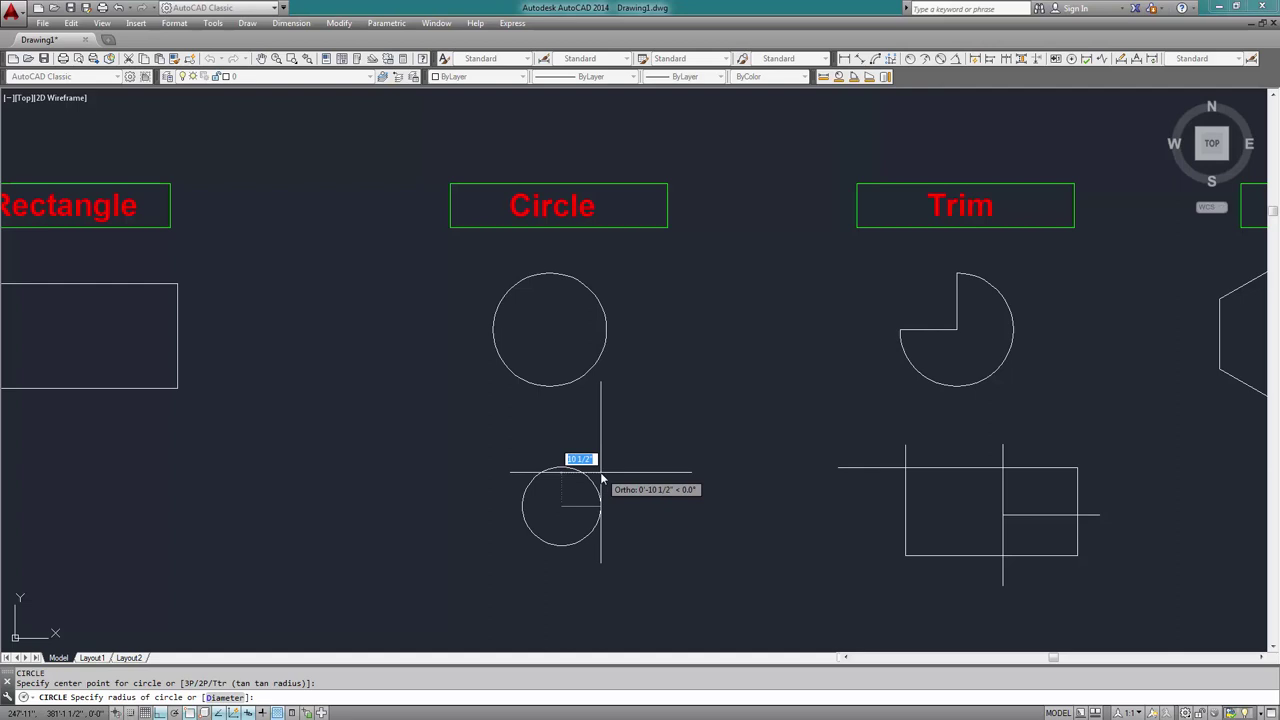
type("12")
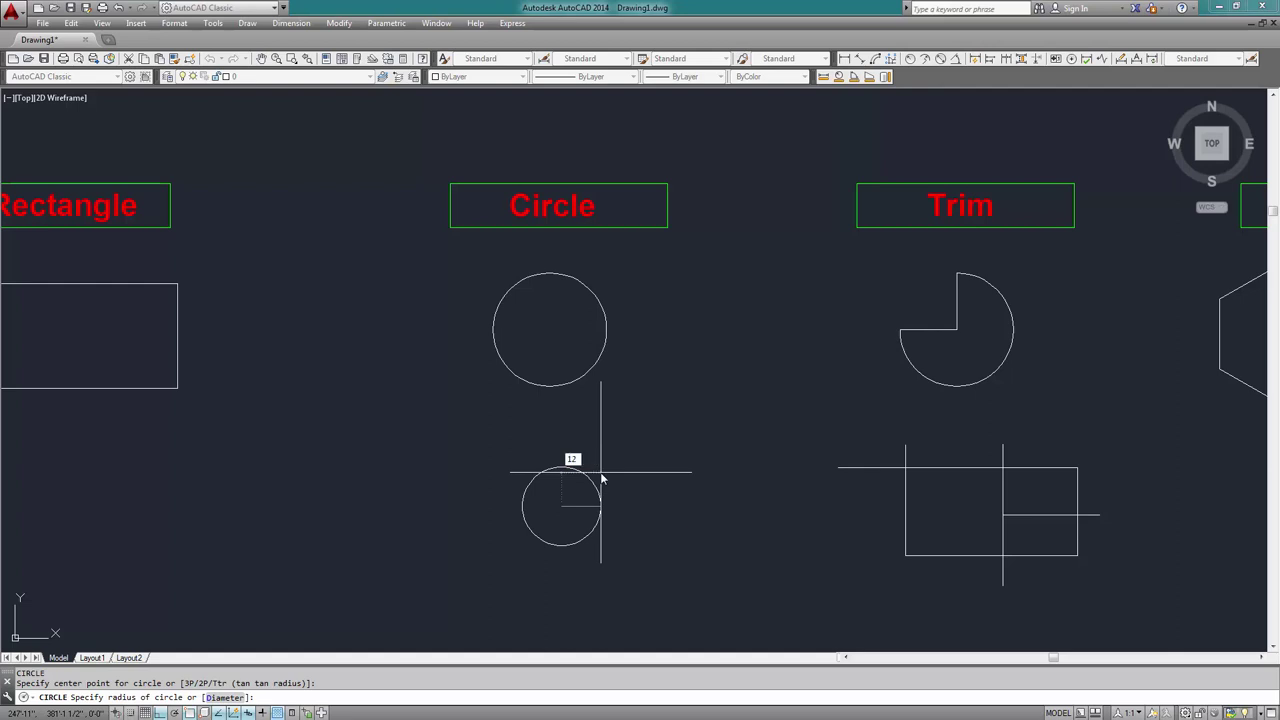
key("Return")
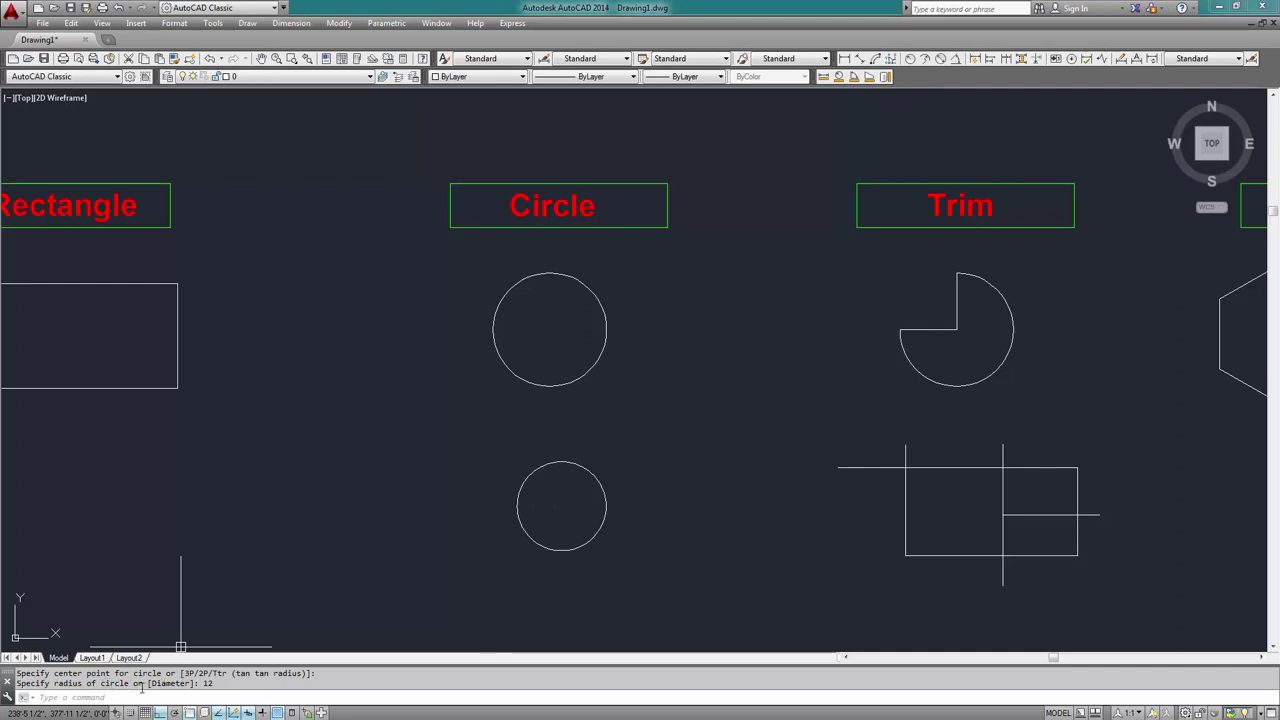
middle_click_drag(574, 517, 574, 489)
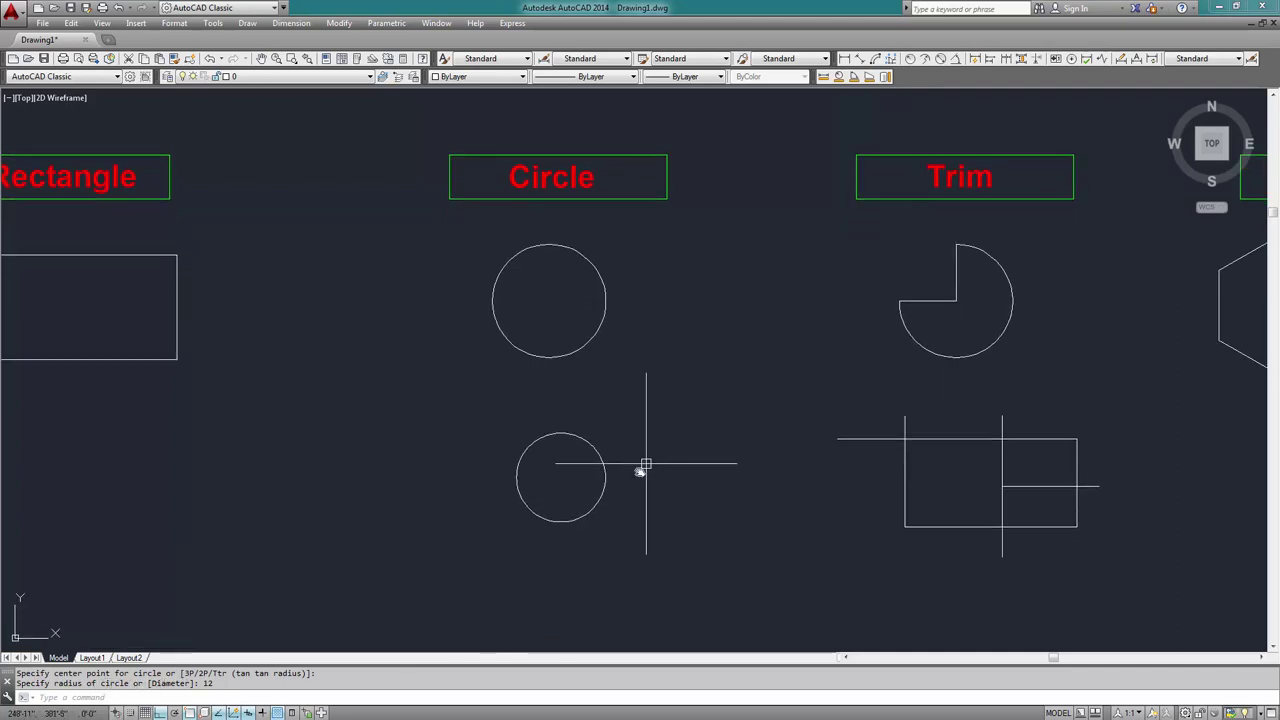
middle_click_drag(562, 535, 500, 466)
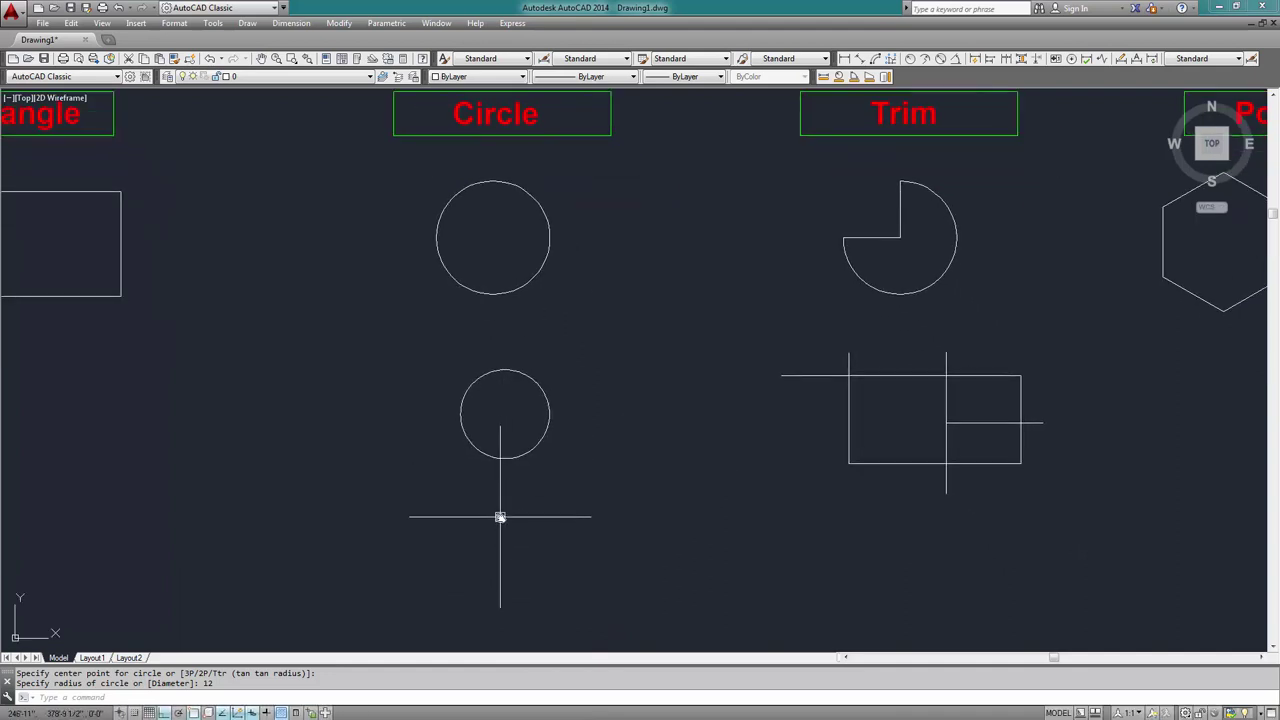
Draw a diameter-6 circle beneath the radius-12 circle and centre it in view
type("c")
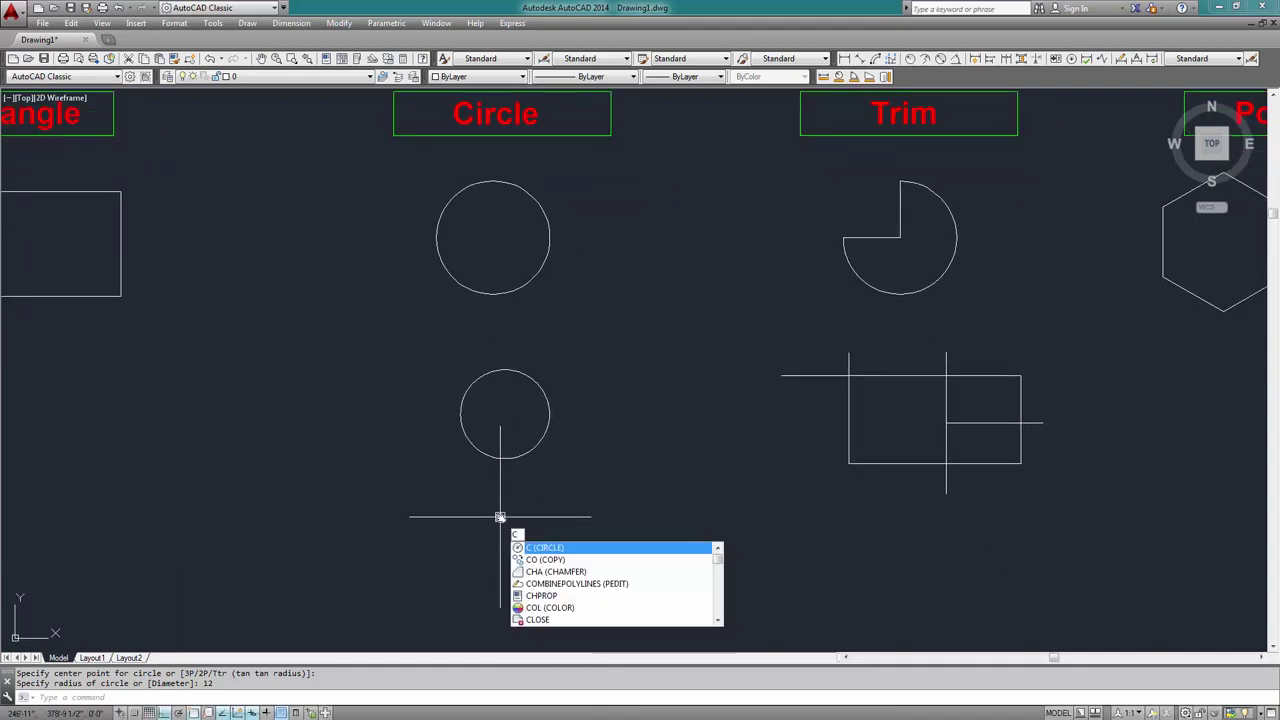
key("Return")
left_click(518, 557)
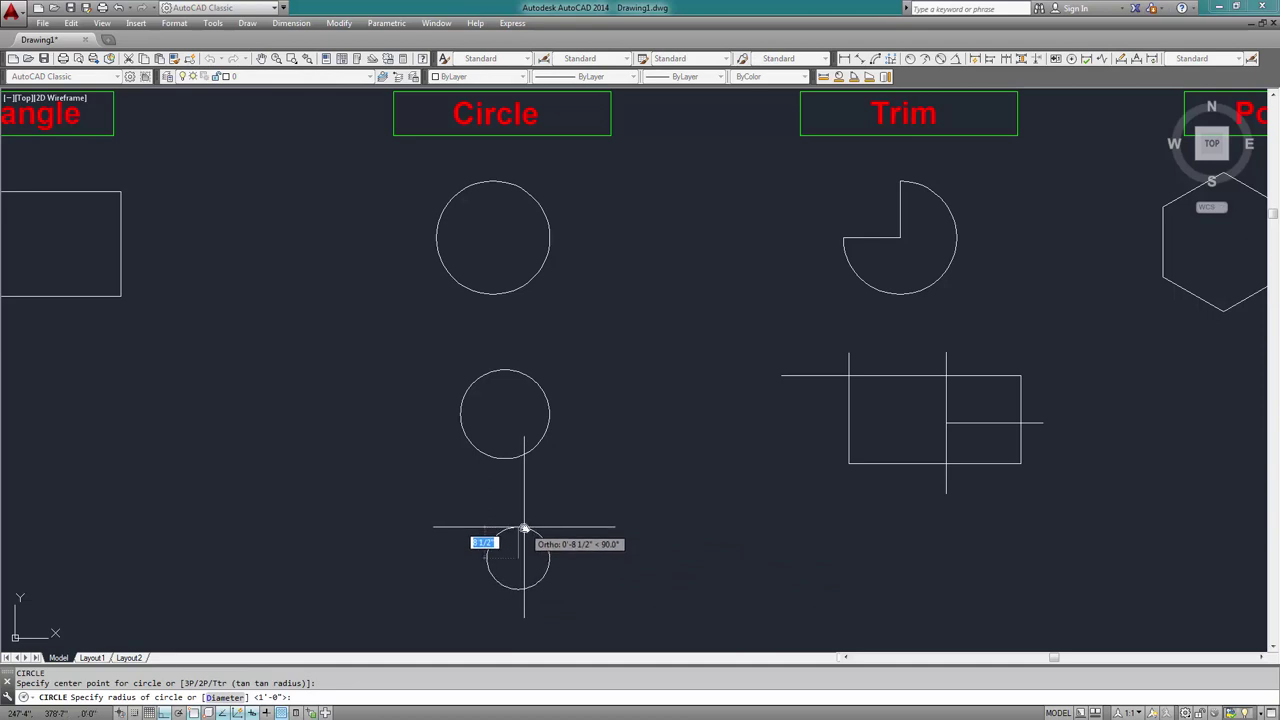
type("d")
key("Return")
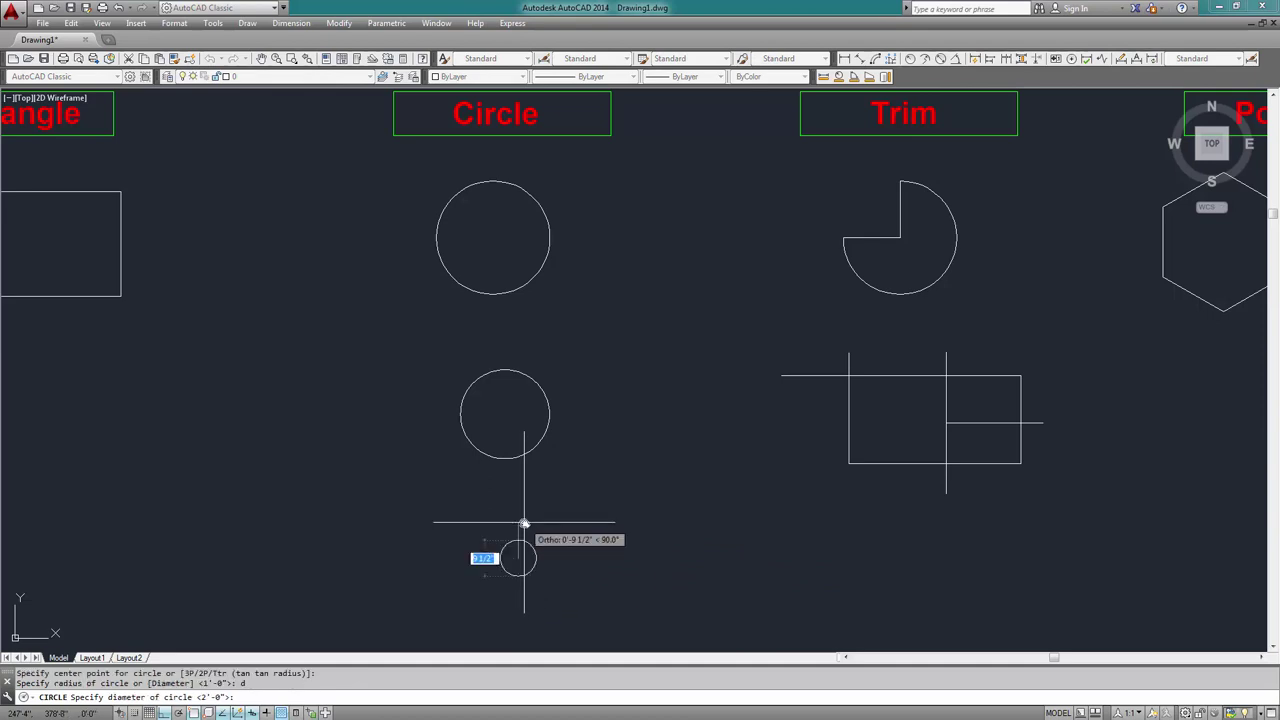
type("6")
key("Return")
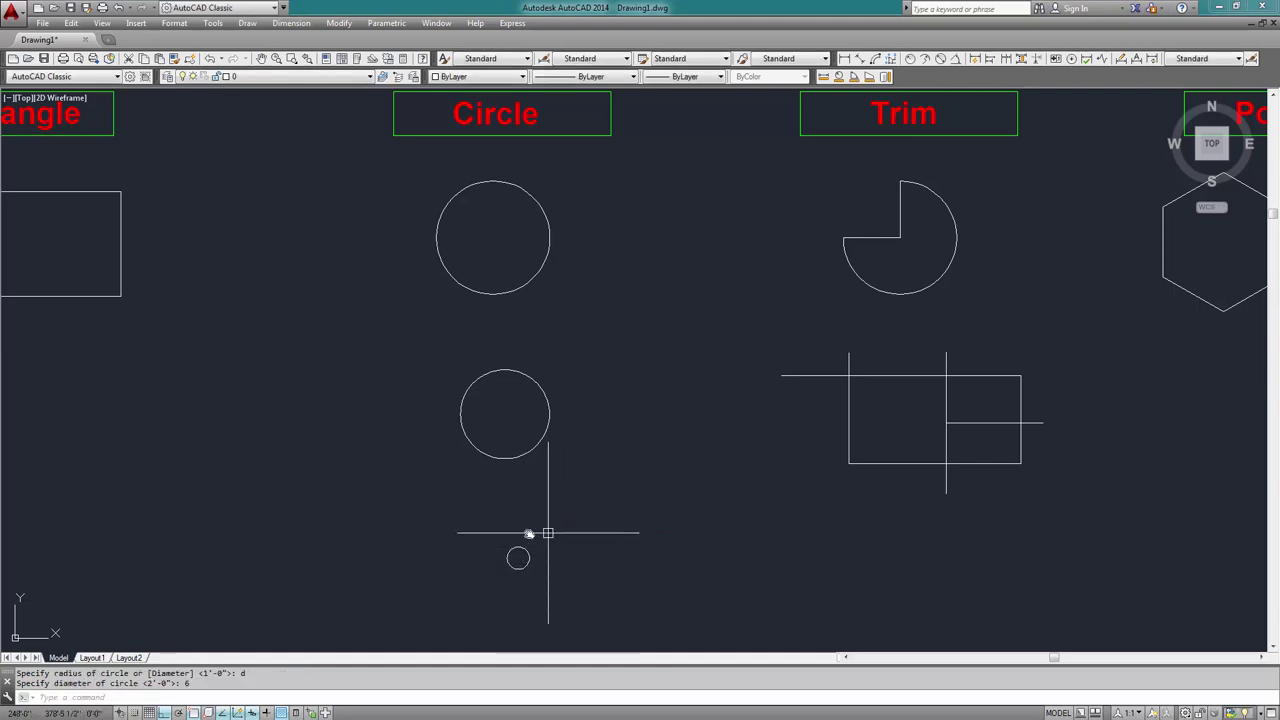
key("Escape")
key("Escape")
scroll(510, 565, "up", 8)
middle_click_drag(603, 392, 523, 423)
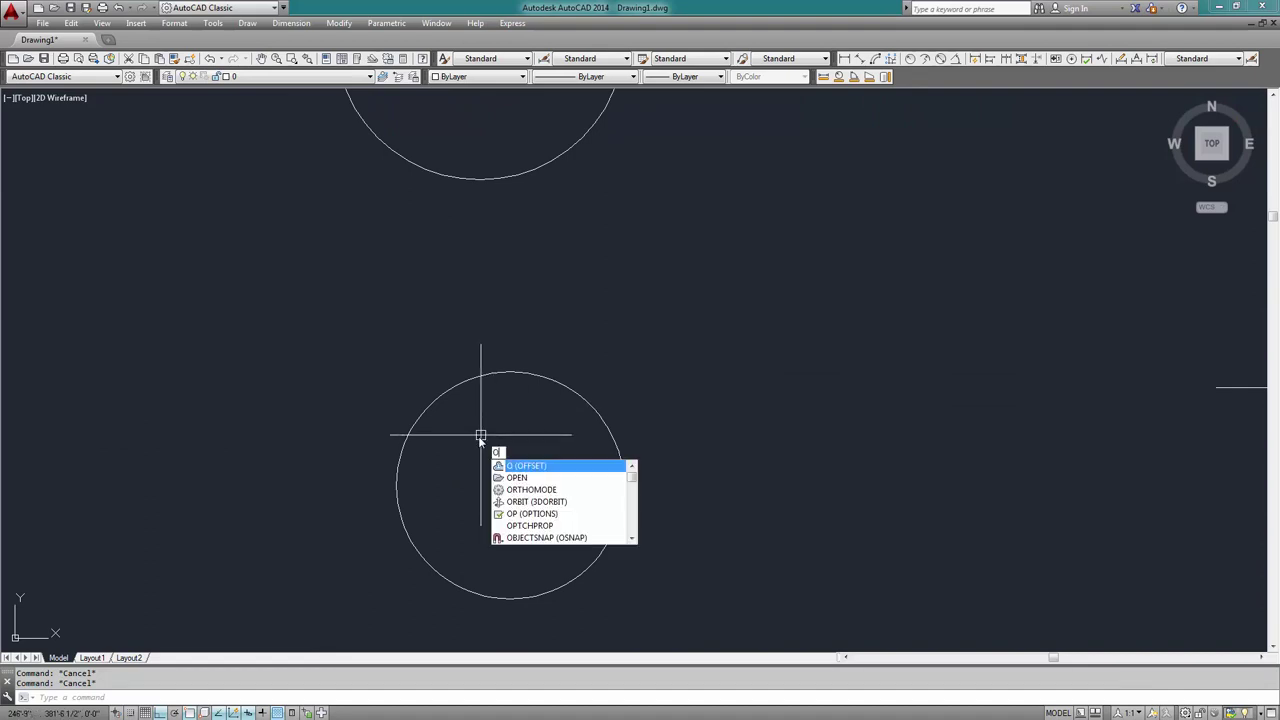
Offset the circle by 2, once outward and once inward, making concentric circles
key("Return")
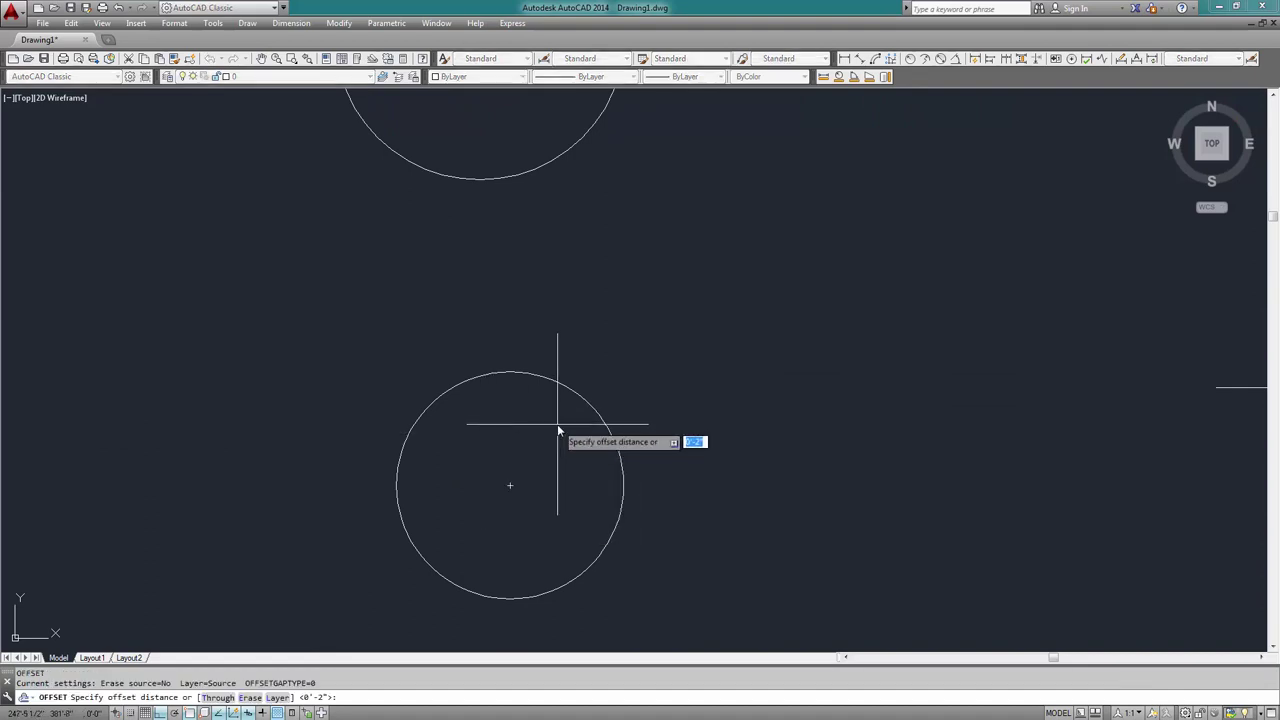
type("2")
key("Return")
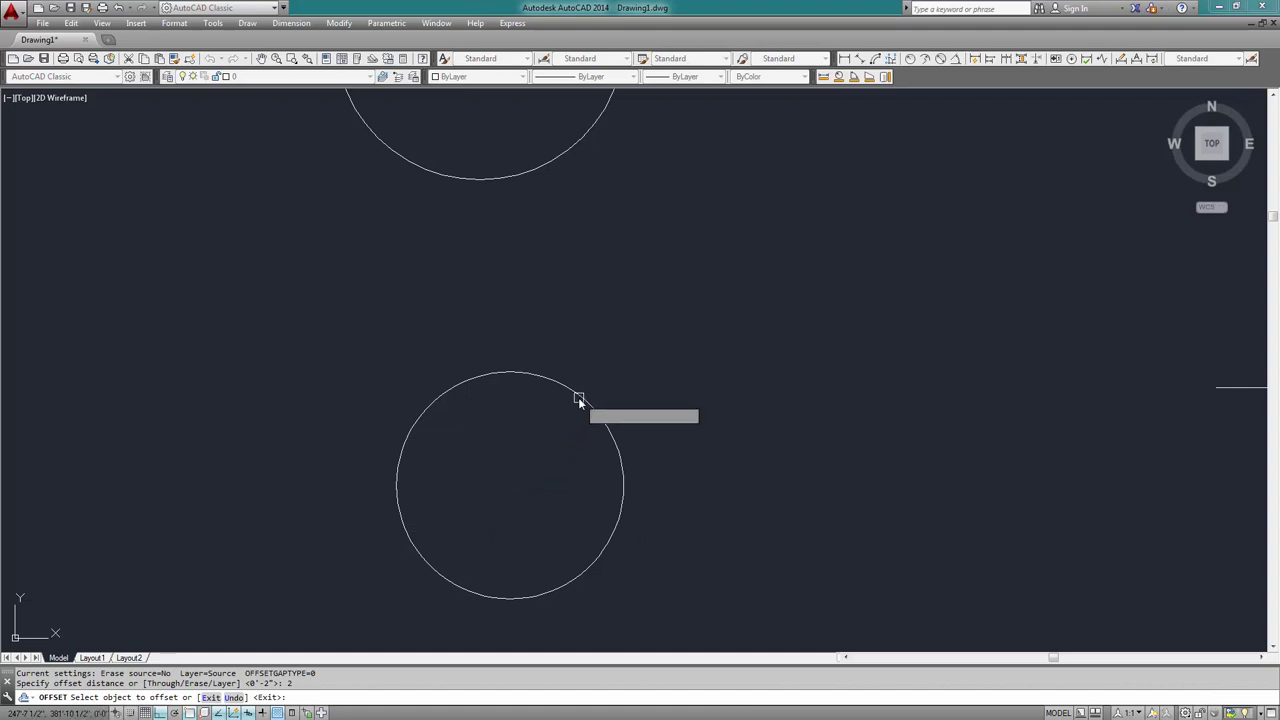
left_click(578, 399)
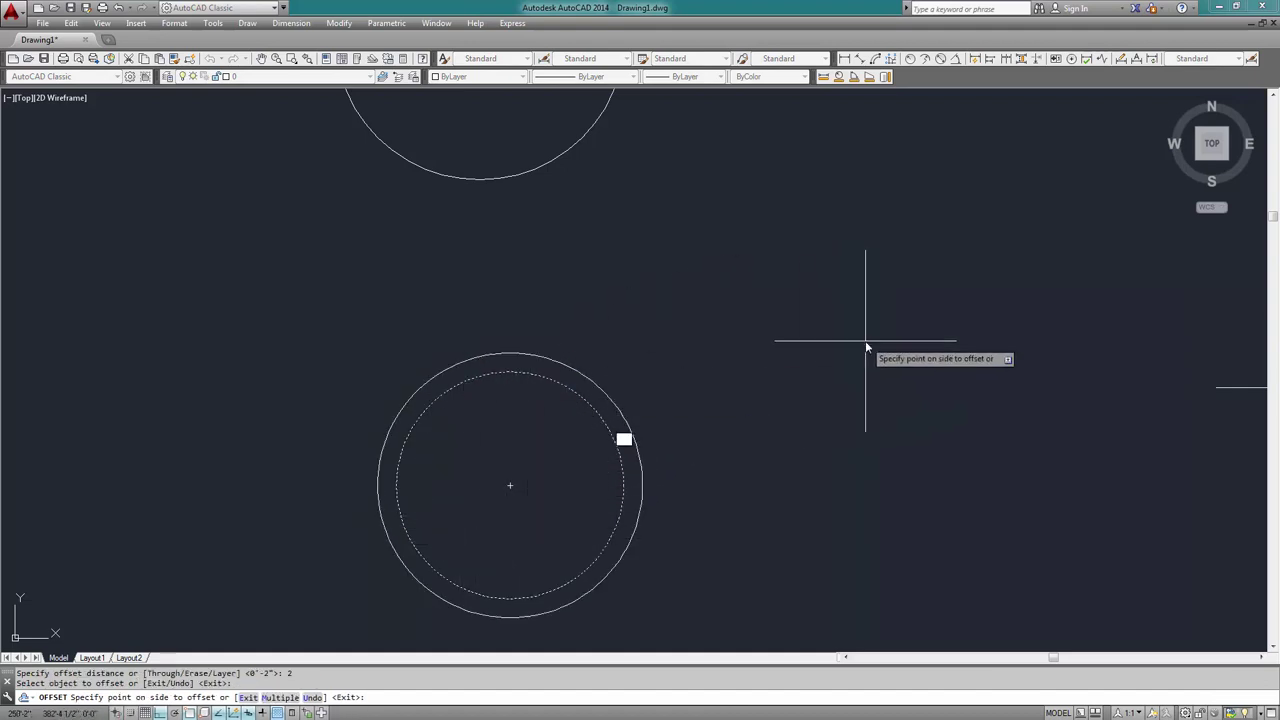
left_click(989, 306)
left_click(577, 395)
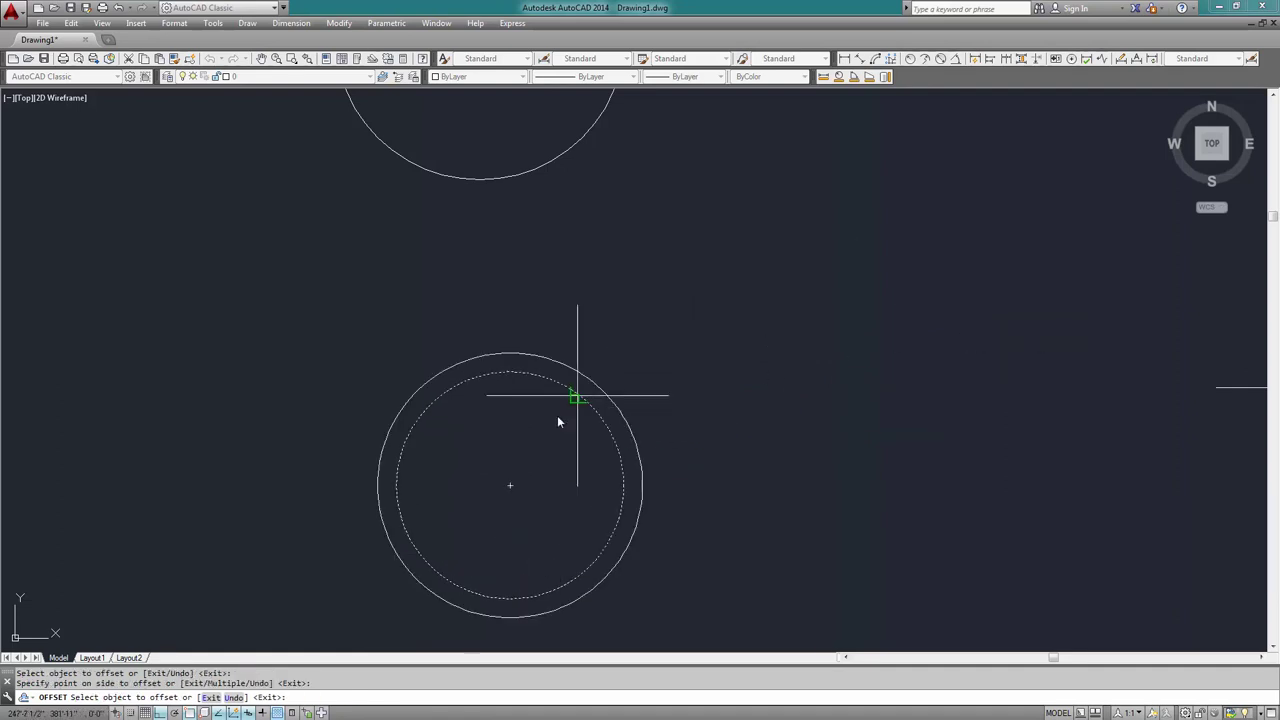
left_click(510, 455)
Pan and zoom the view over to the Trim example
scroll(514, 449, "down", 5)
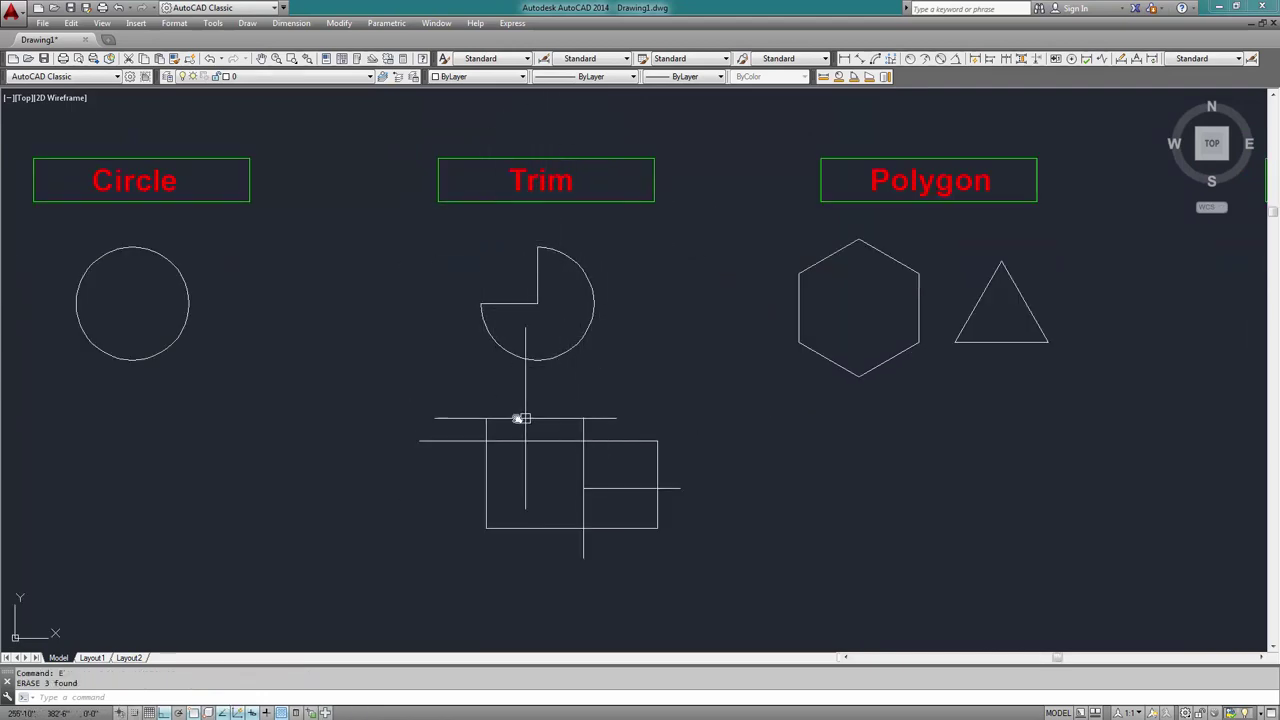
middle_click_drag(520, 420, 483, 334)
scroll(483, 334, "up", 2)
mouse_move(506, 277)
middle_mouse_down()
mouse_move(713, 327)
mouse_move(592, 398)
middle_mouse_up()
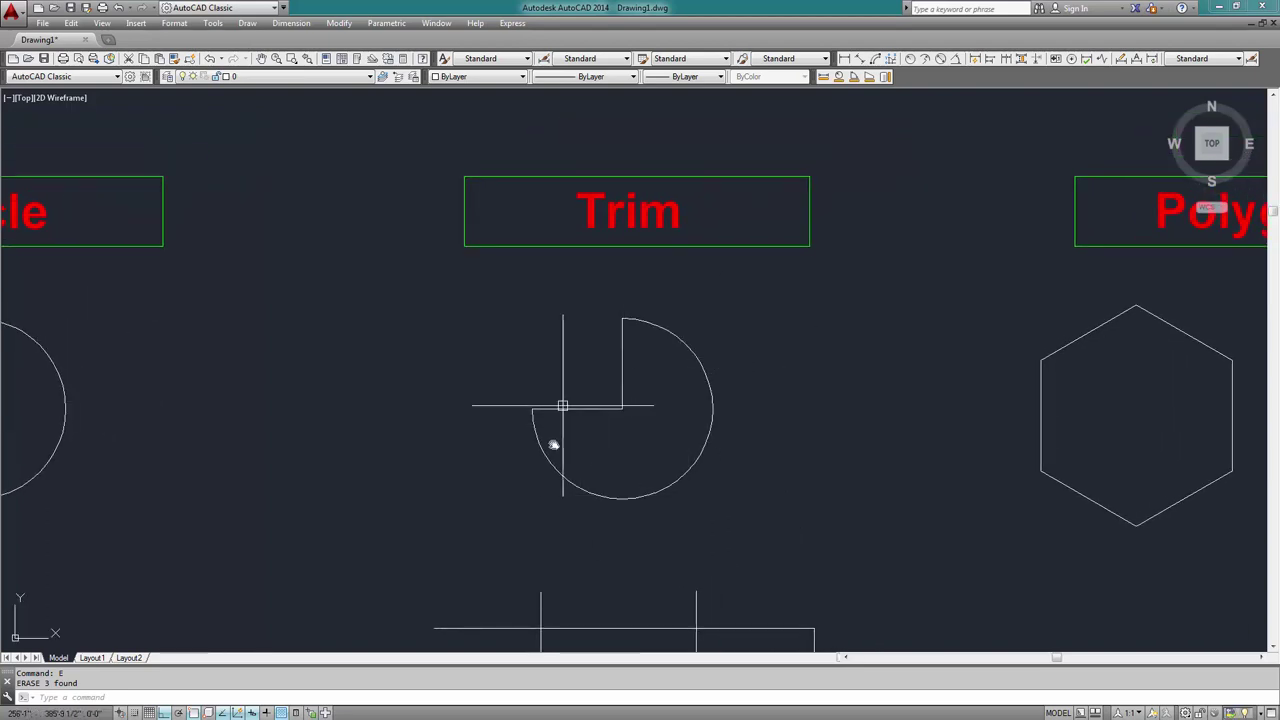
mouse_move(643, 491)
middle_mouse_down()
mouse_move(600, 420)
mouse_move(643, 455)
mouse_move(443, 366)
mouse_move(649, 329)
mouse_move(710, 387)
middle_mouse_up()
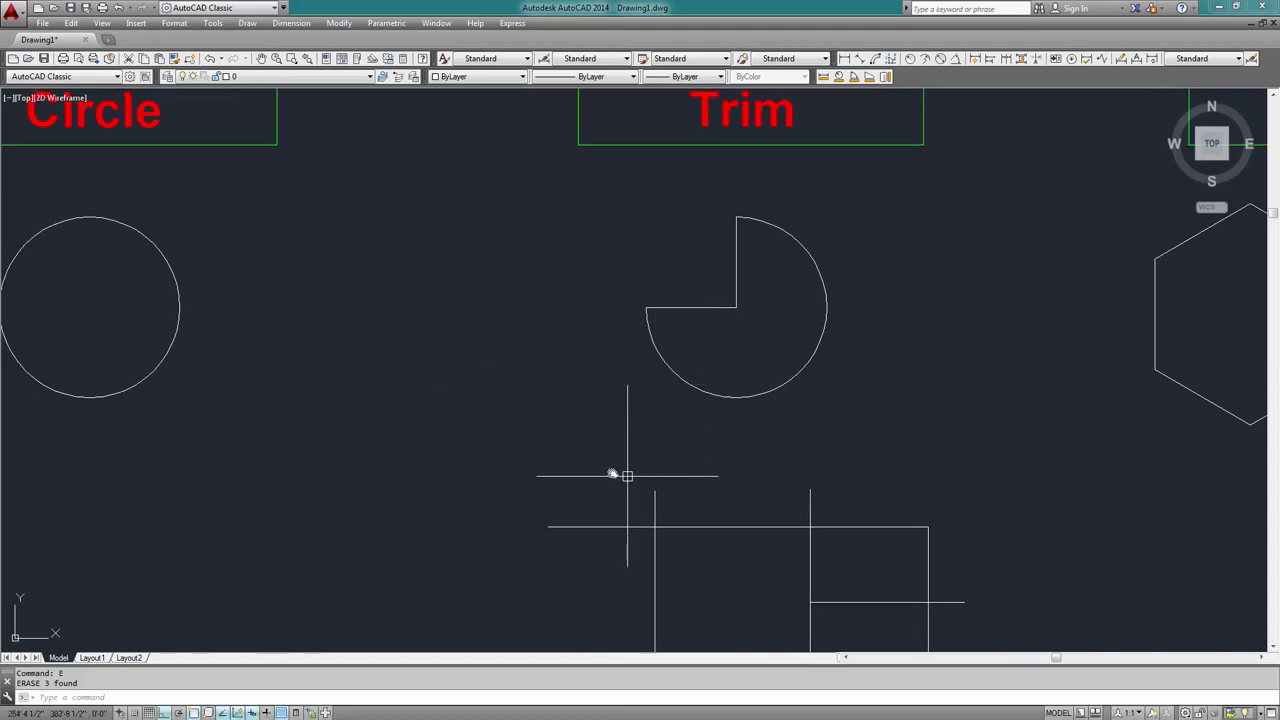
Draw a new circle in the empty space beside the Trim example
mouse_move(623, 471)
middle_mouse_down()
mouse_move(537, 406)
mouse_move(525, 455)
middle_mouse_up()
key("Return")
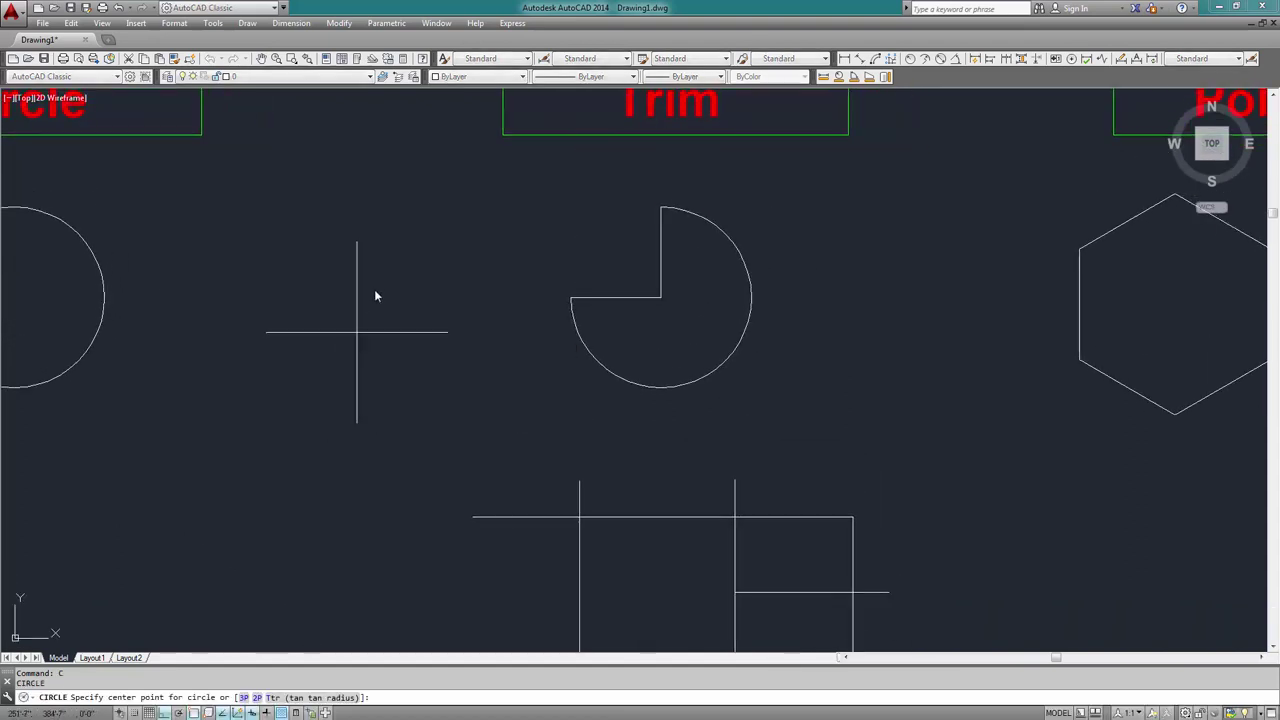
left_click(357, 331)
left_click(398, 236)
middle_click_drag(386, 370, 467, 397)
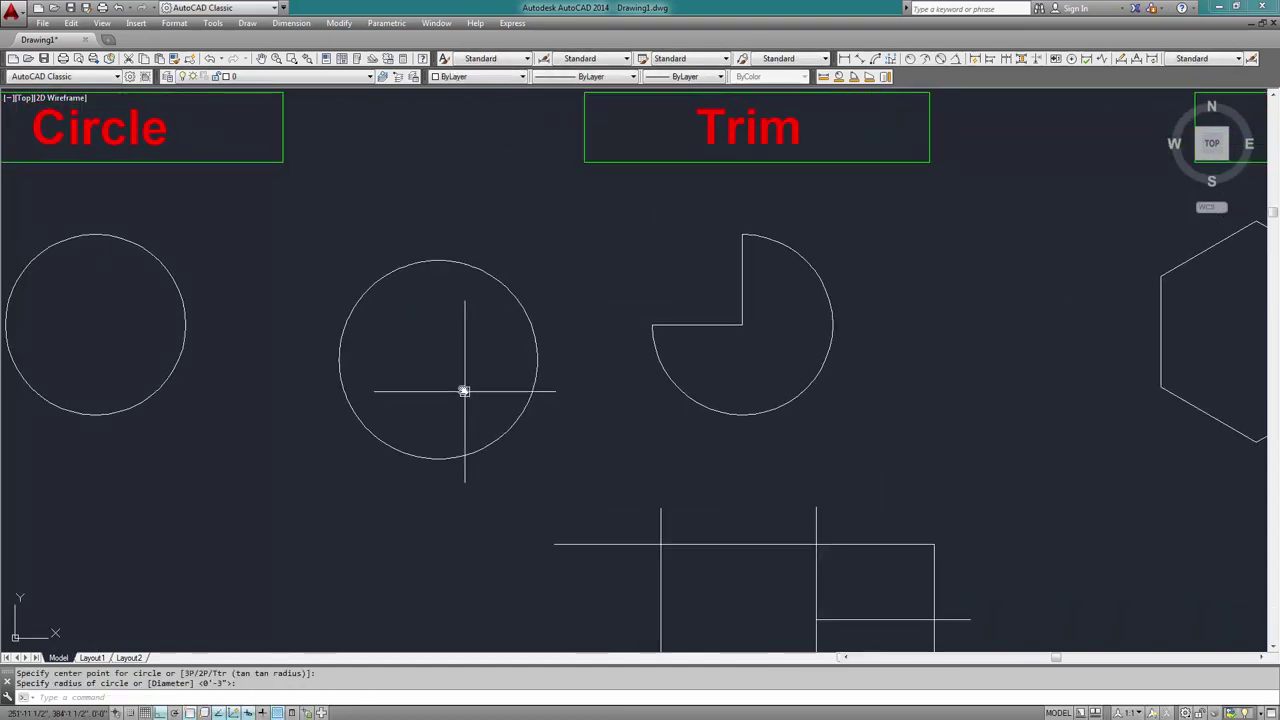
Draw lines from the circle's top edge to its centre and on to its left edge
type("l")
key("Return")
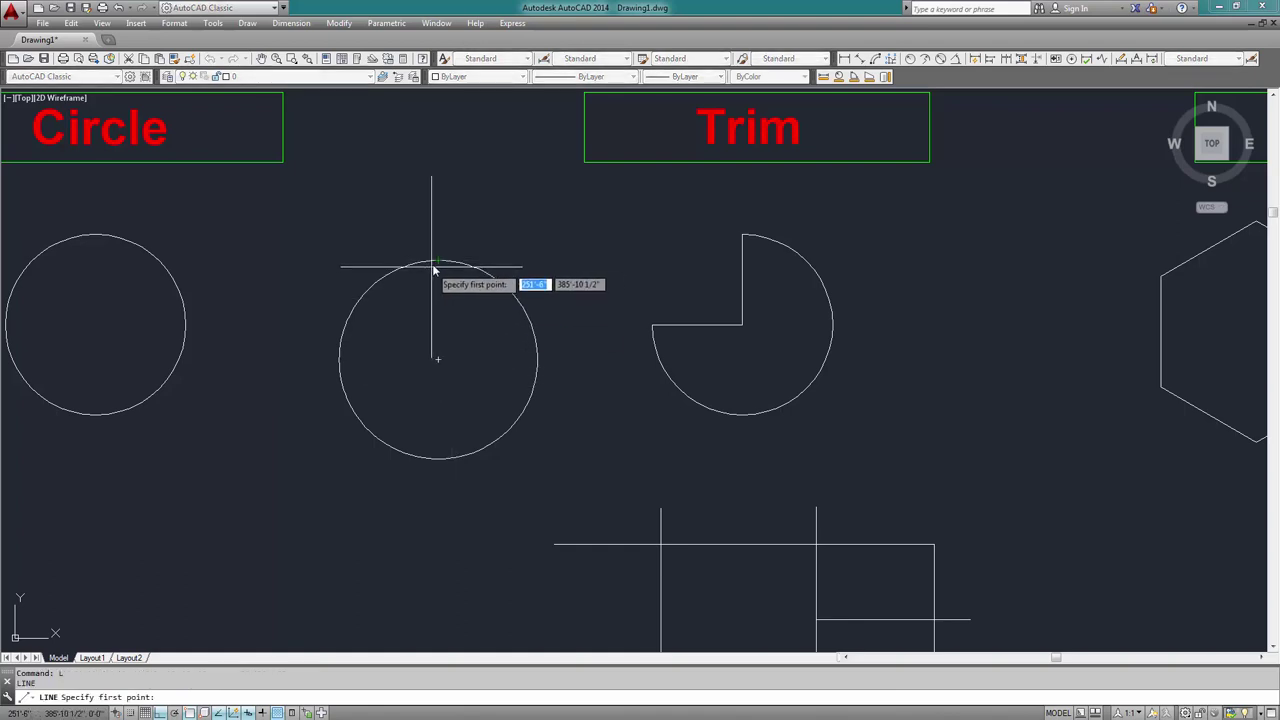
left_click(438, 359)
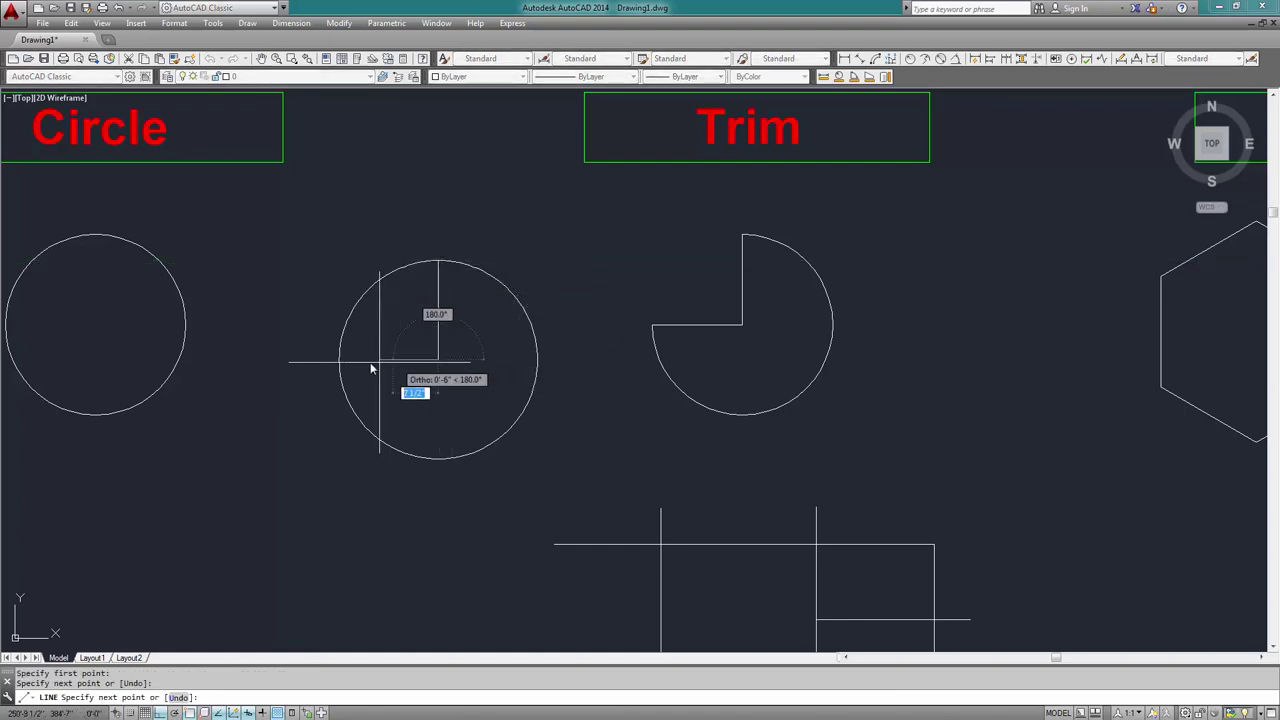
left_click(338, 359)
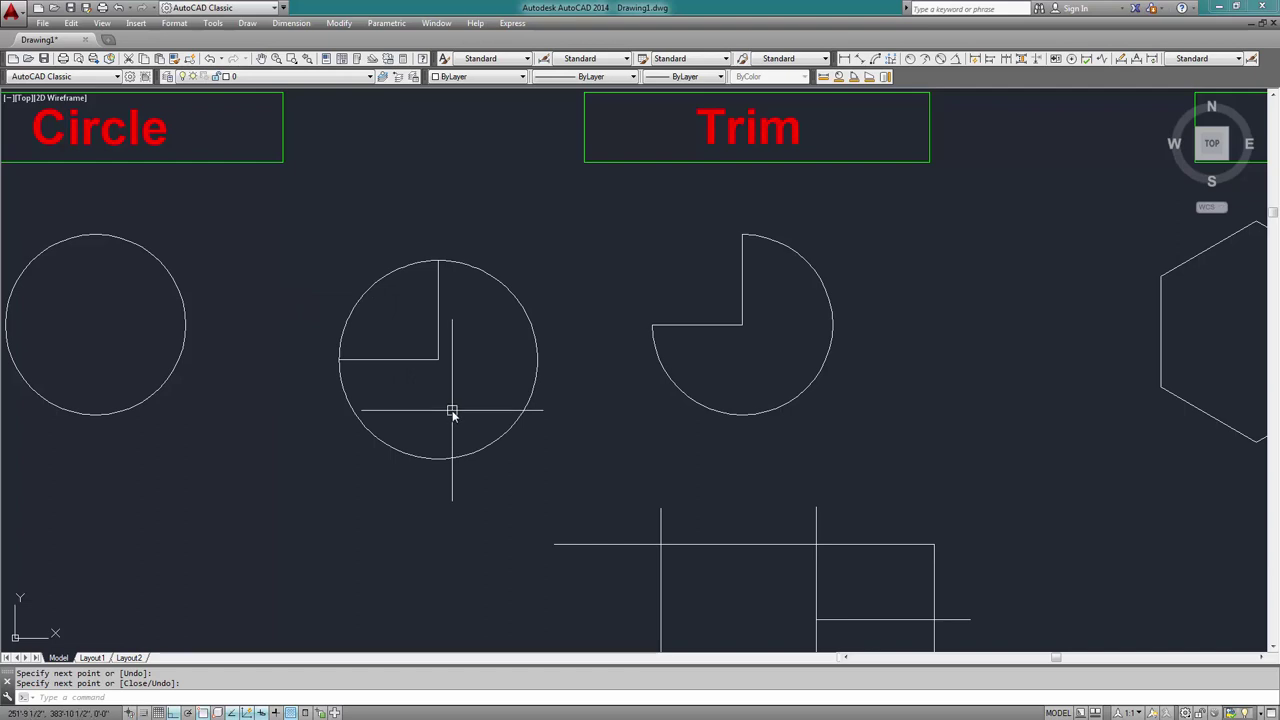
Trim away the circle's upper-left quarter arc between the two lines
key("Escape")
scroll(418, 360, "up", 2)
type("TR")
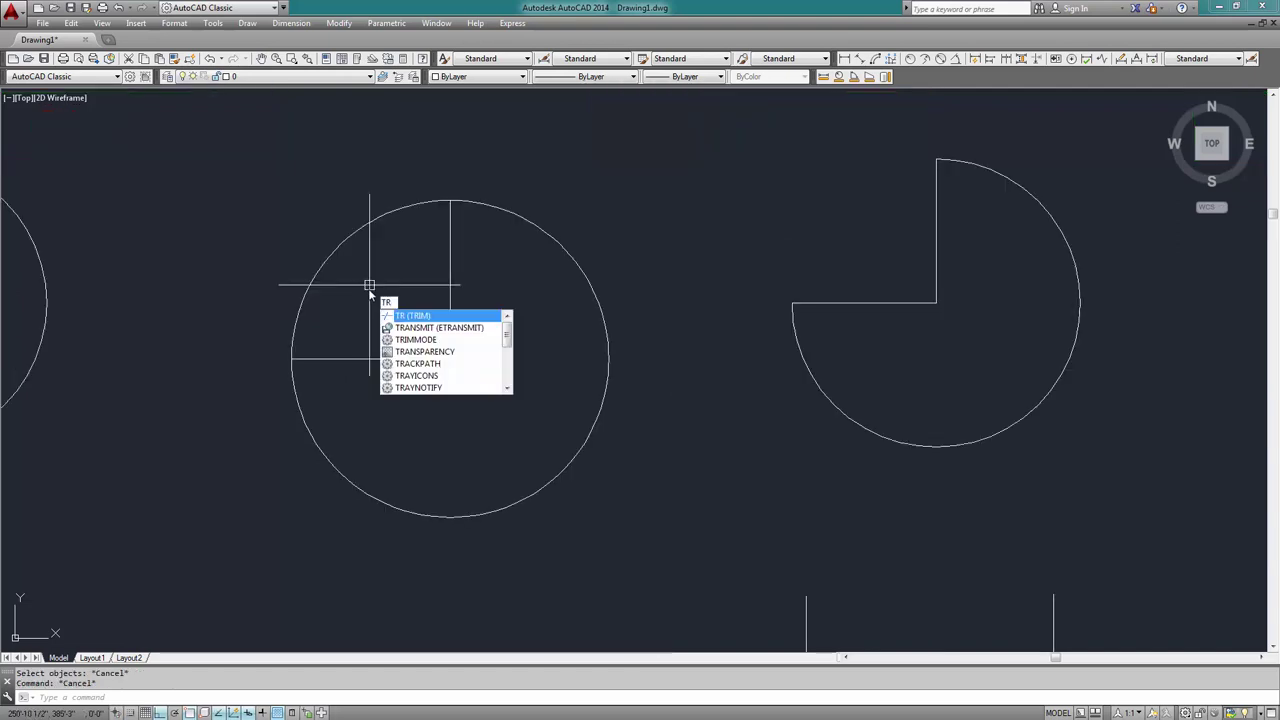
key("Return")
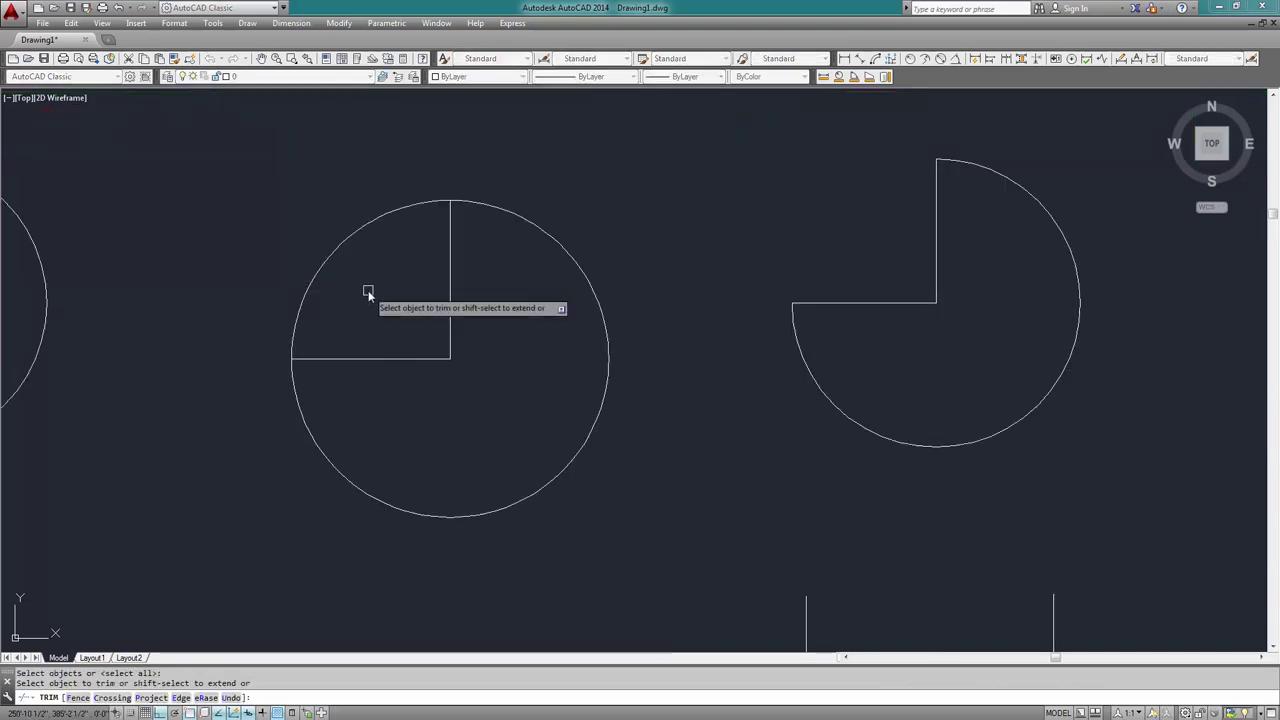
left_click(337, 246)
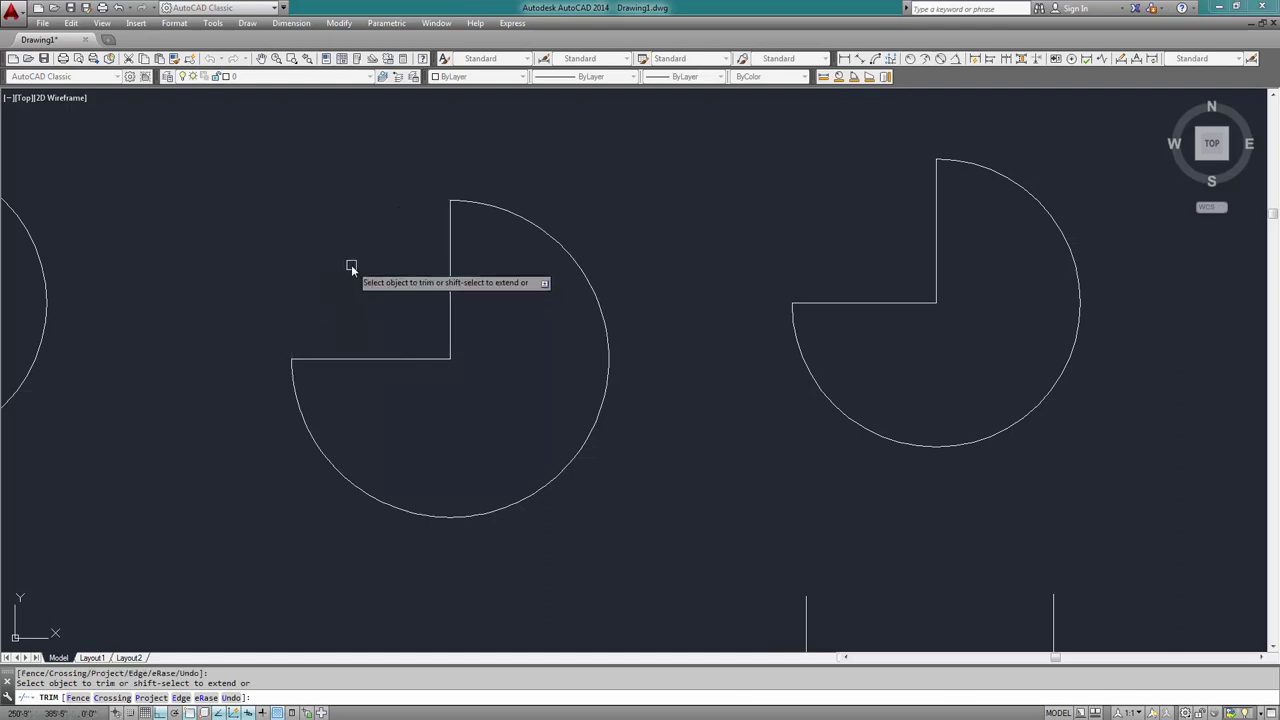
key("Escape")
key("Escape")
scroll(351, 270, "down", 2)
scroll(351, 280, "down", 2)
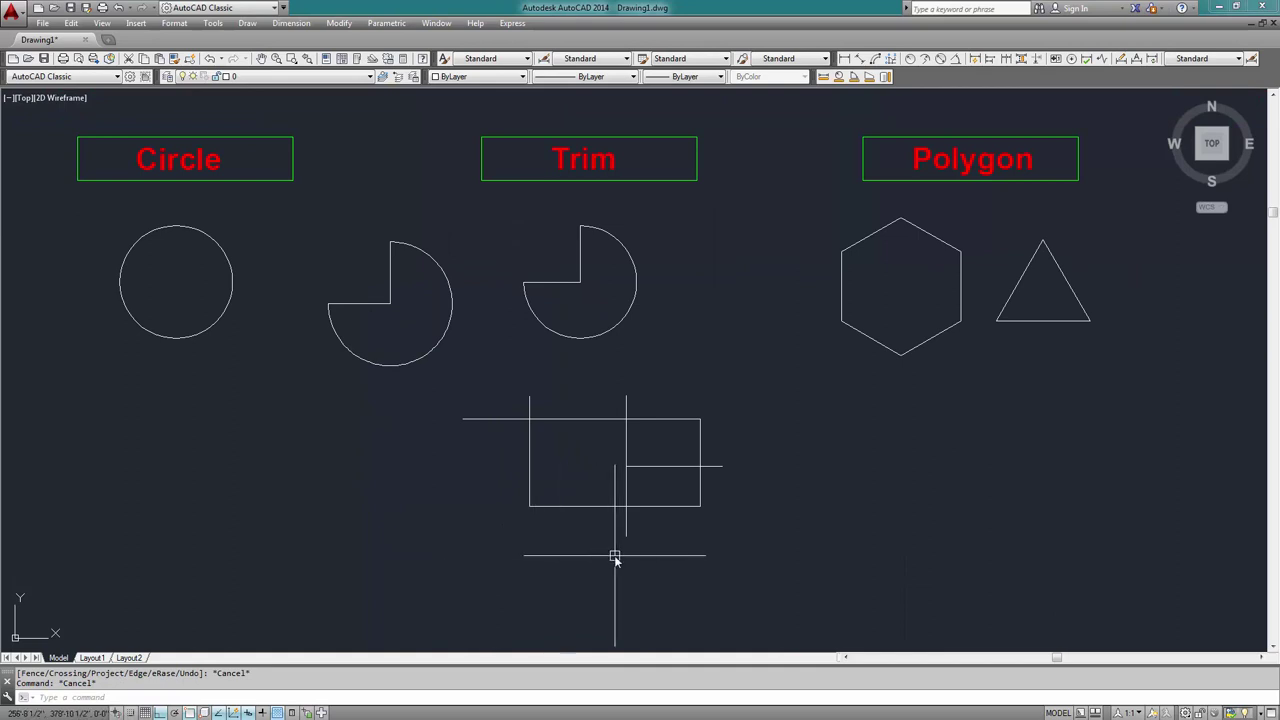
Zoom in on the Trim rectangle and select its left vertical and top horizontal lines
scroll(600, 540, "up", 2)
scroll(666, 492, "up", 2)
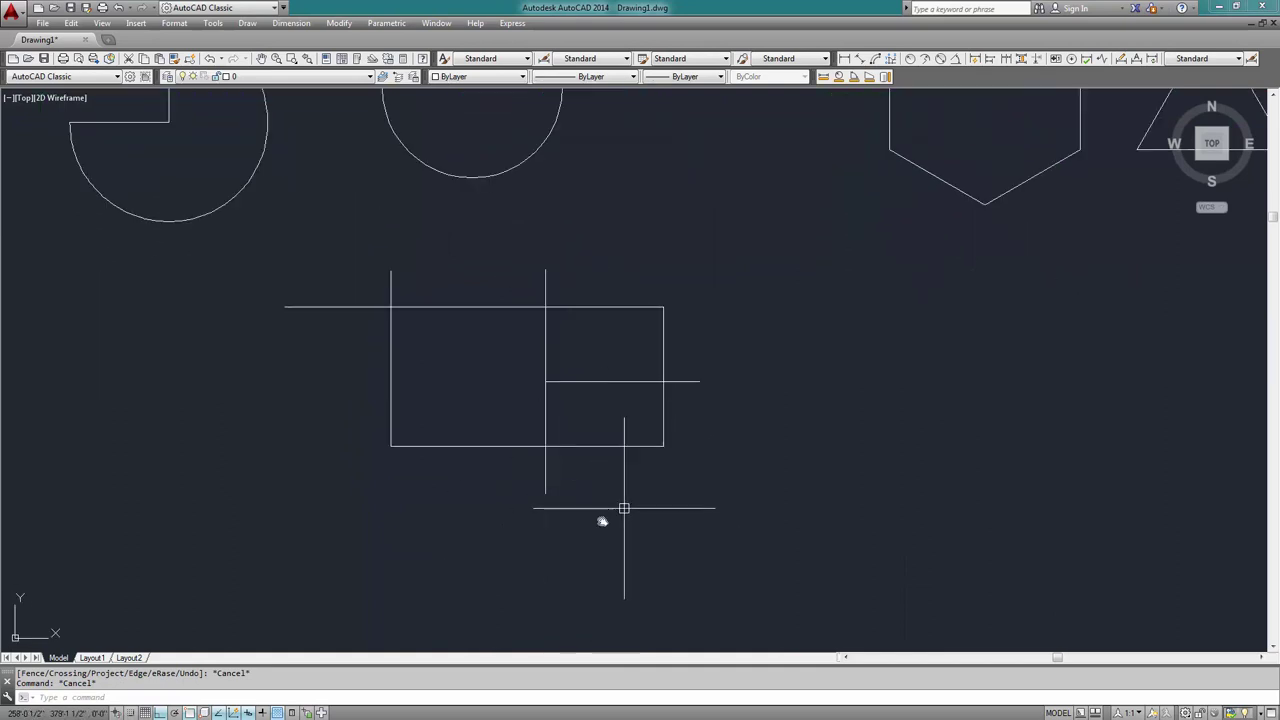
middle_click_drag(635, 576, 650, 593)
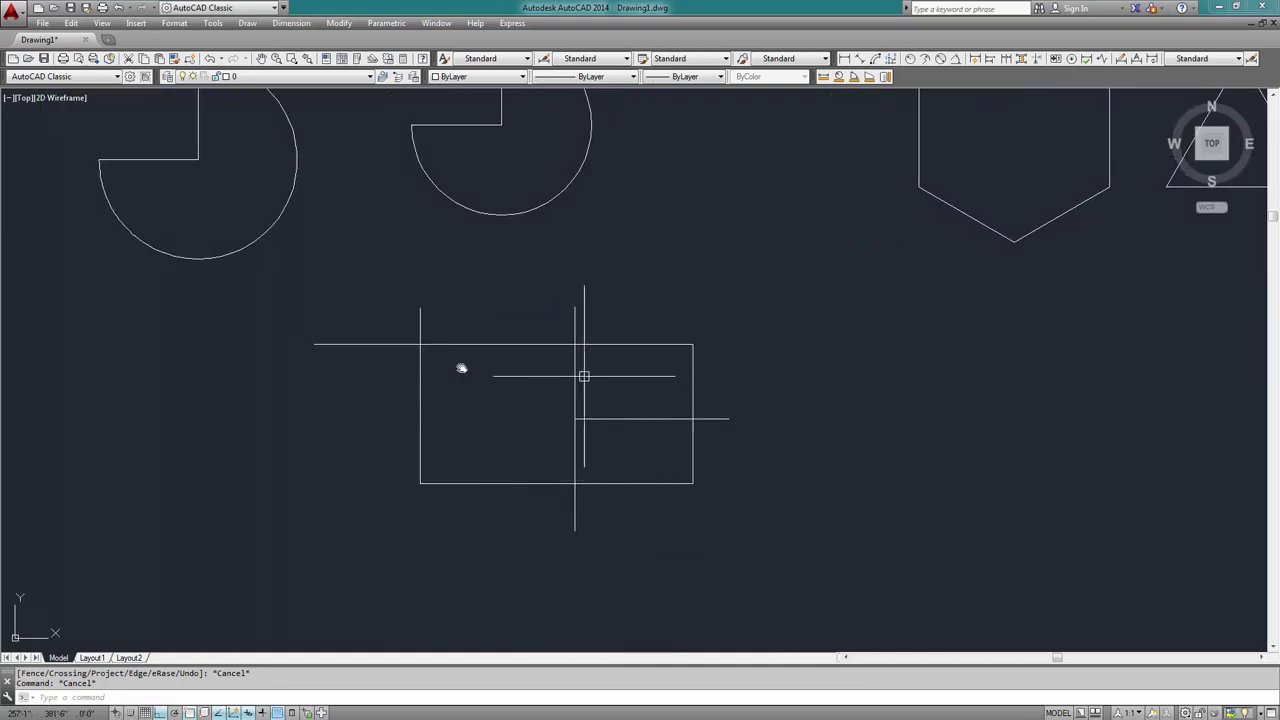
scroll(398, 376, "up", 2)
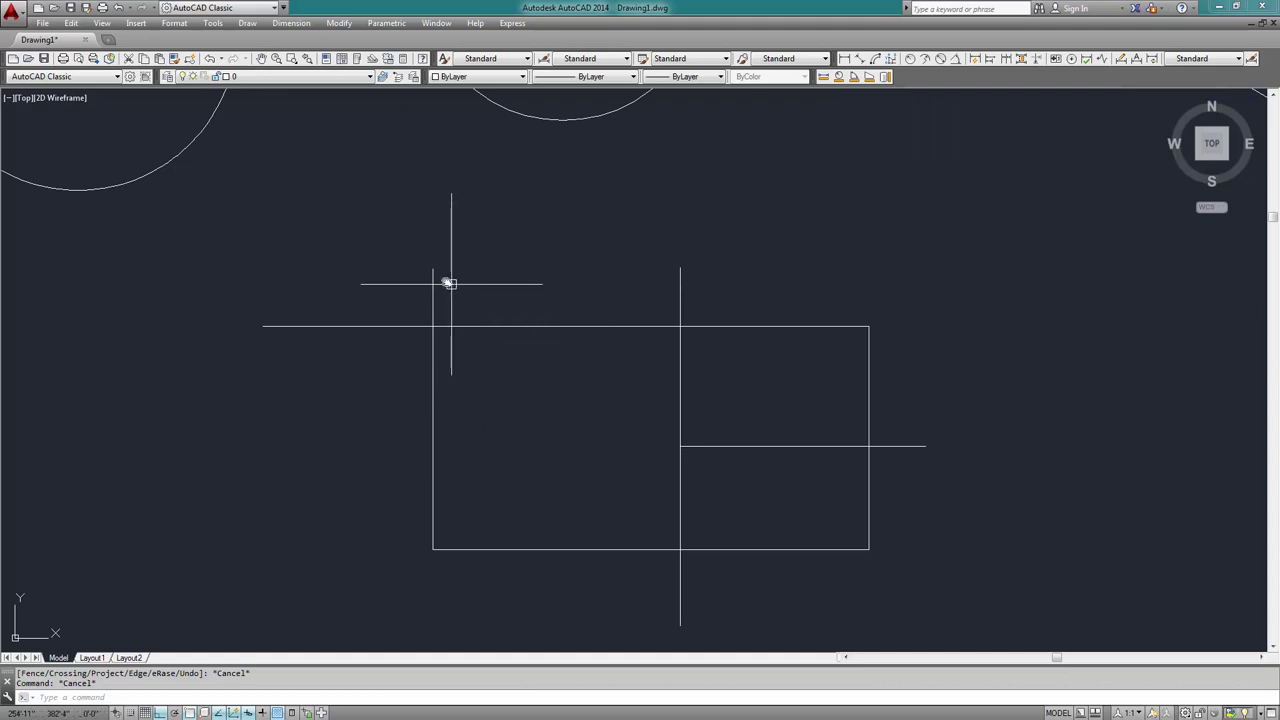
left_click(432, 271)
key("Escape")
left_click(346, 326)
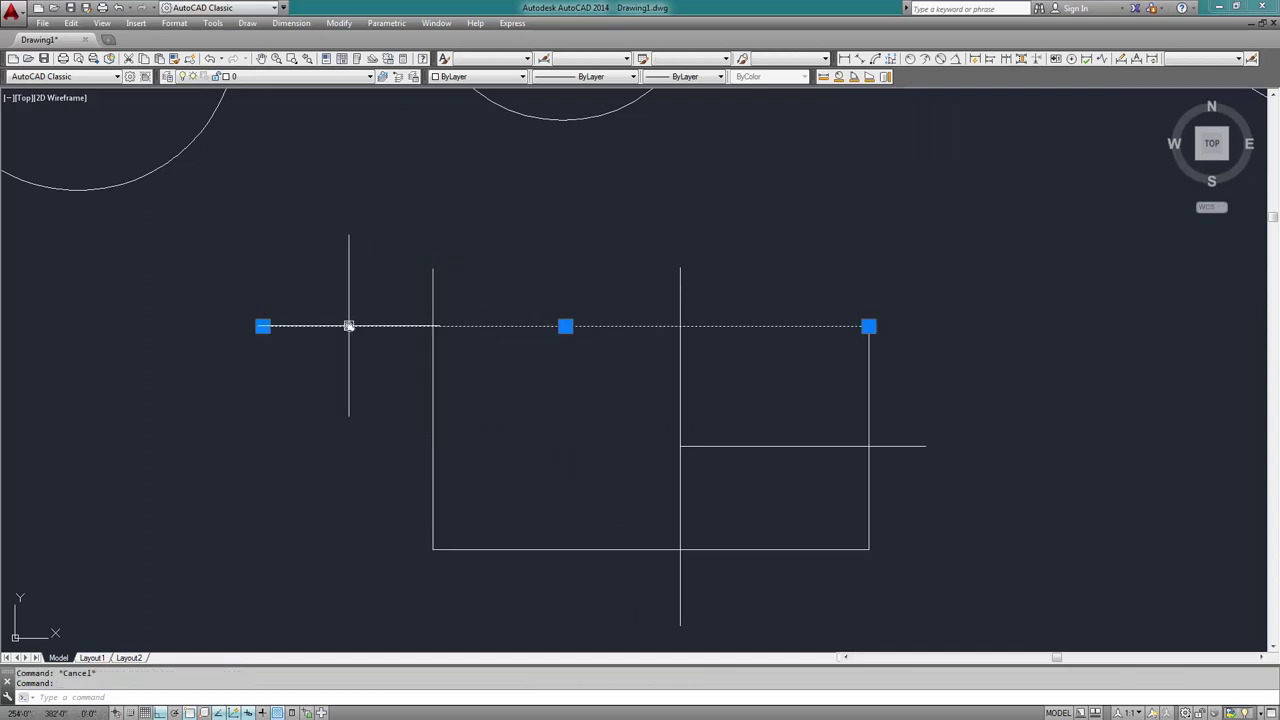
key("Escape")
Re-pan and zoom to centre the rectangle with overhanging lines in view
middle_click_drag(511, 405, 414, 386)
scroll(570, 390, "down", 2)
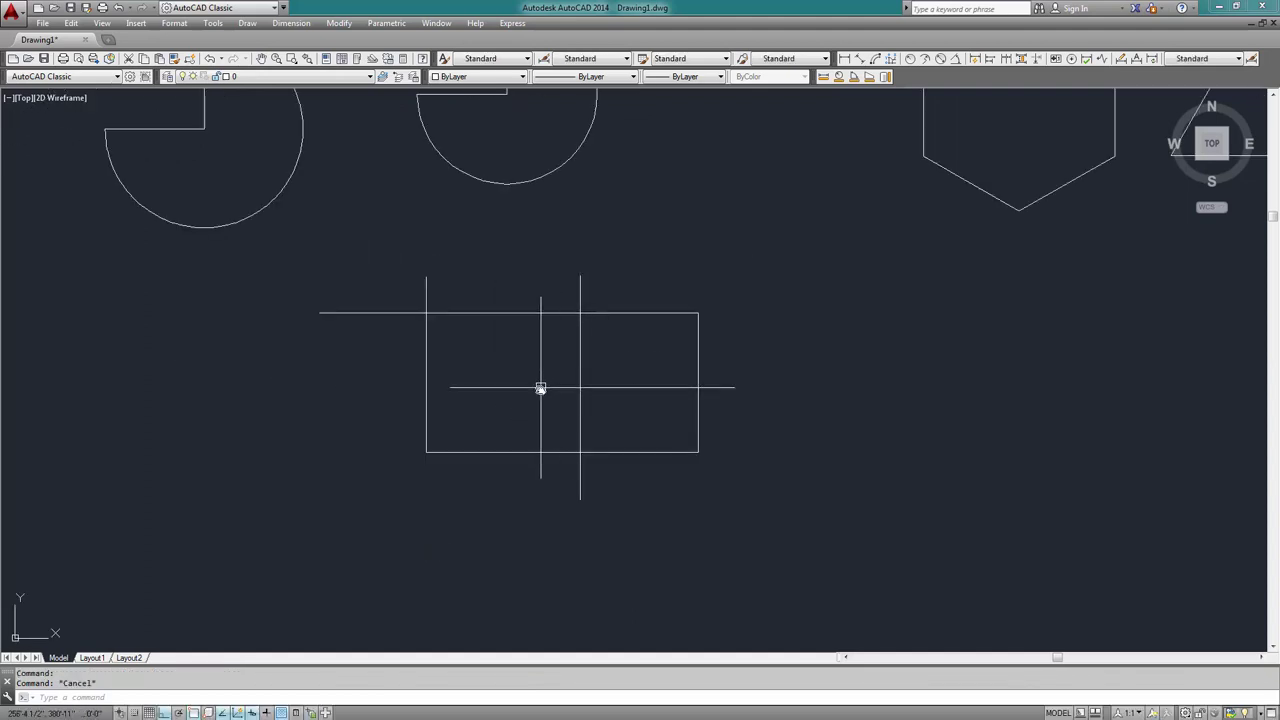
middle_click_drag(580, 505, 640, 508)
scroll(630, 465, "down", 1)
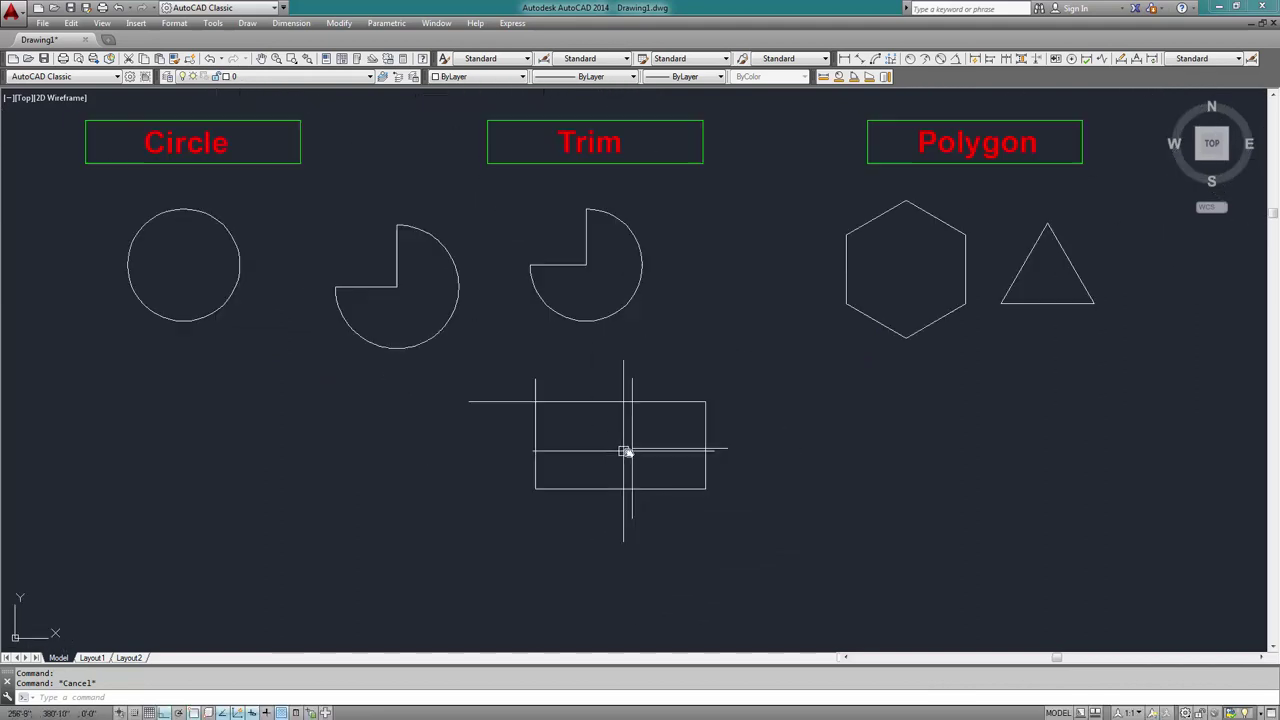
scroll(628, 452, "up", 2)
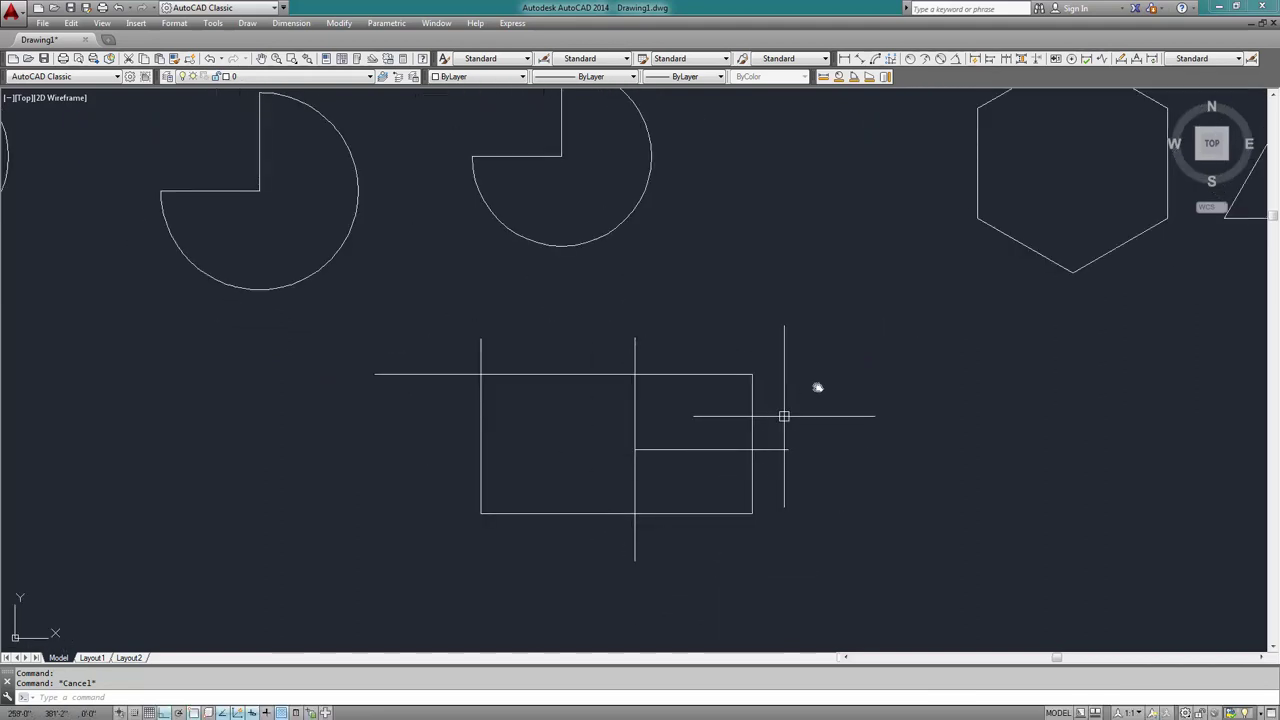
middle_click_drag(845, 511, 882, 501)
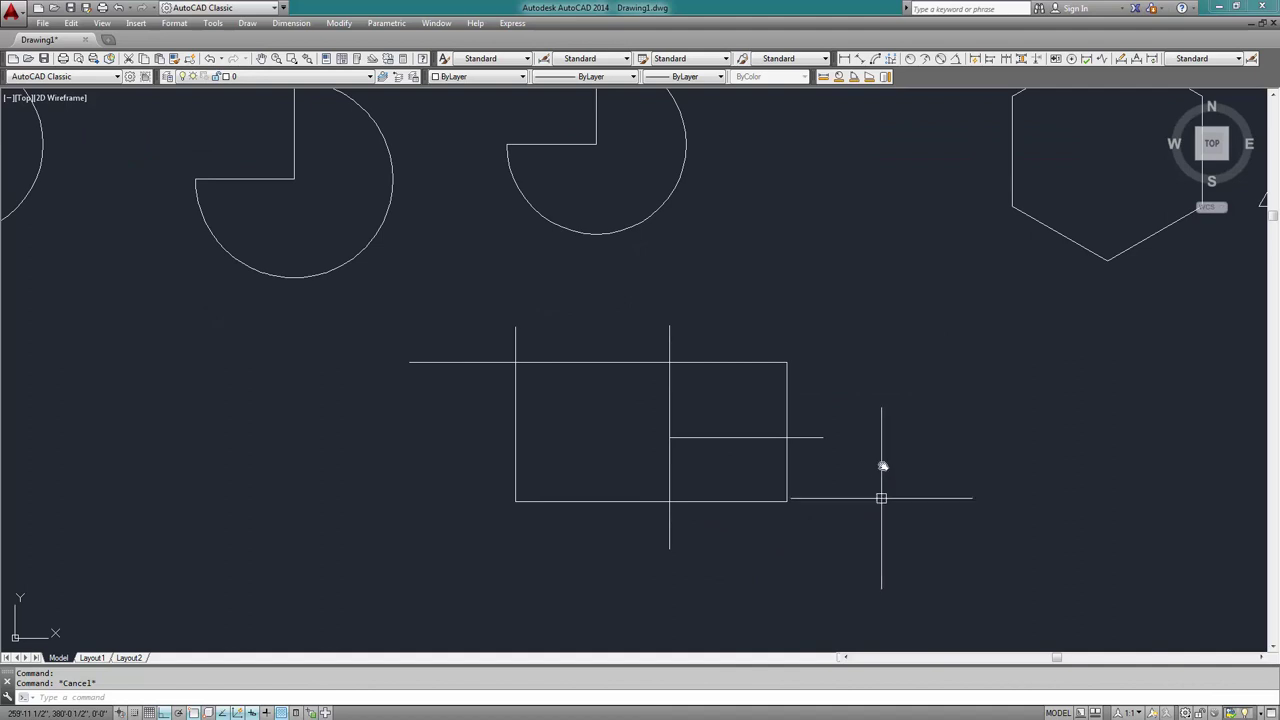
scroll(886, 461, "up", 2)
Trim off the right, top, left and bottom overhanging line ends with crossing windows
type("TR")
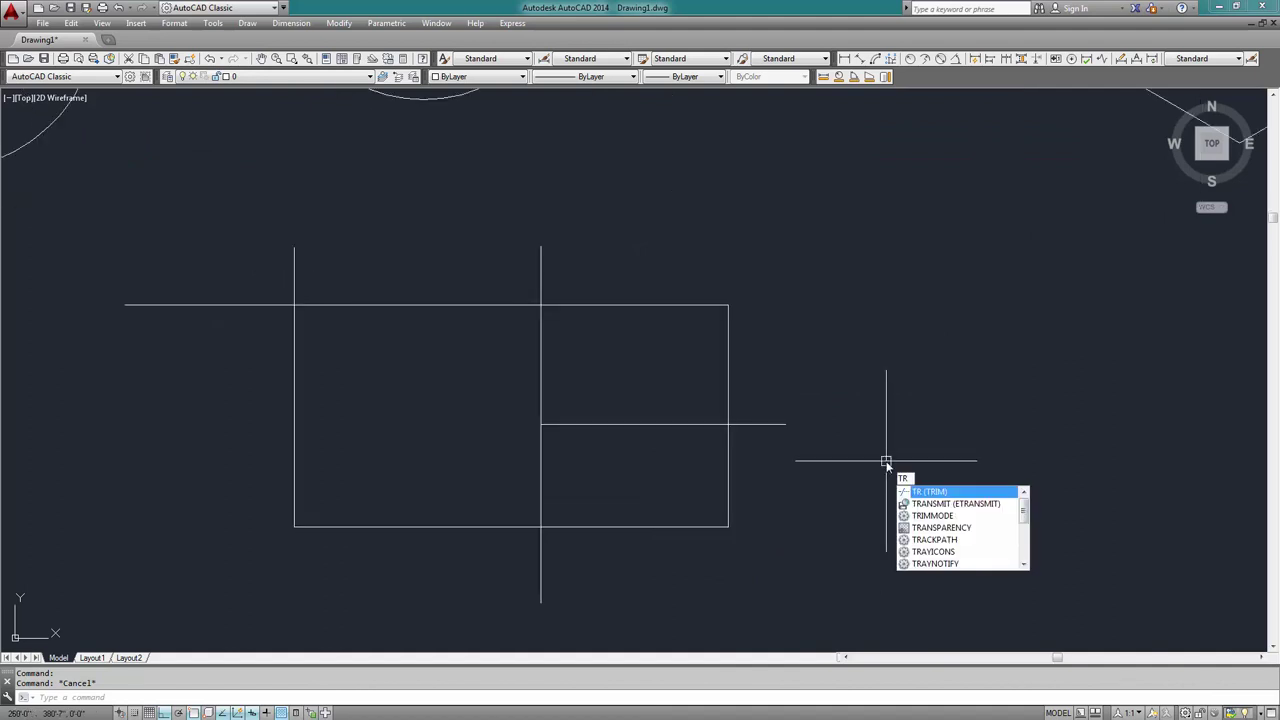
key("Return")
key("Return")
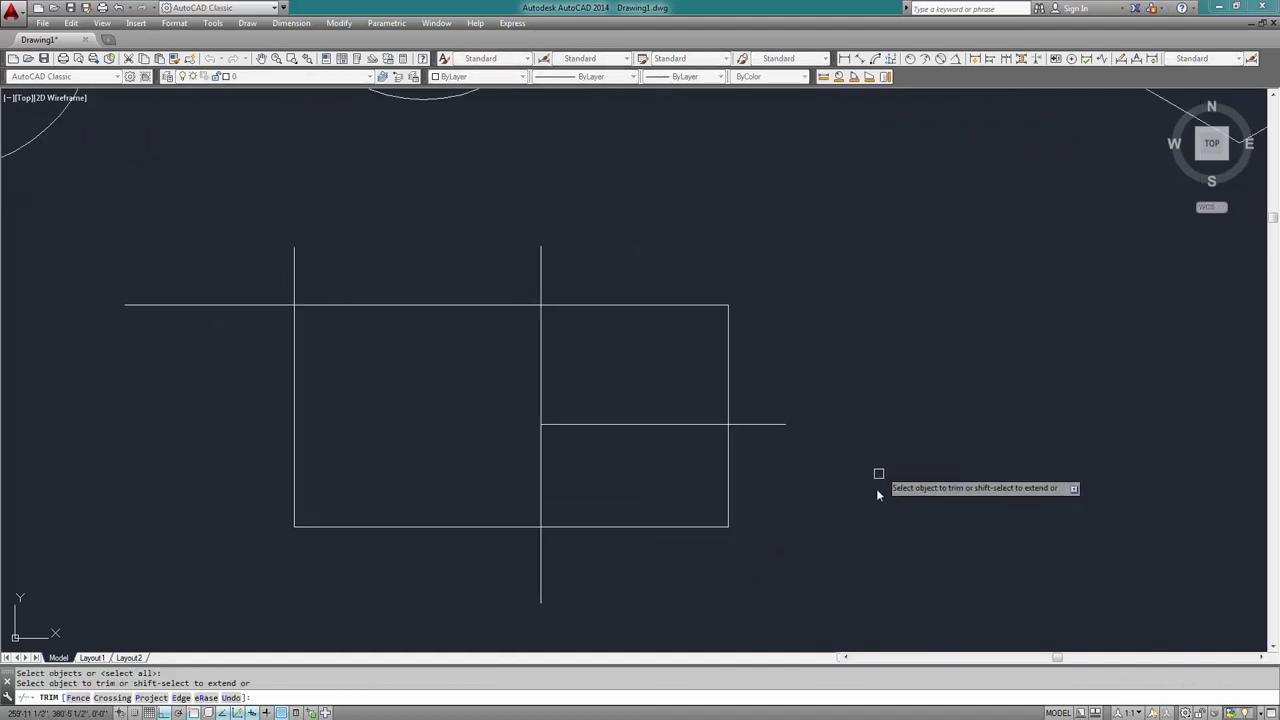
left_click(849, 580)
left_click(768, 230)
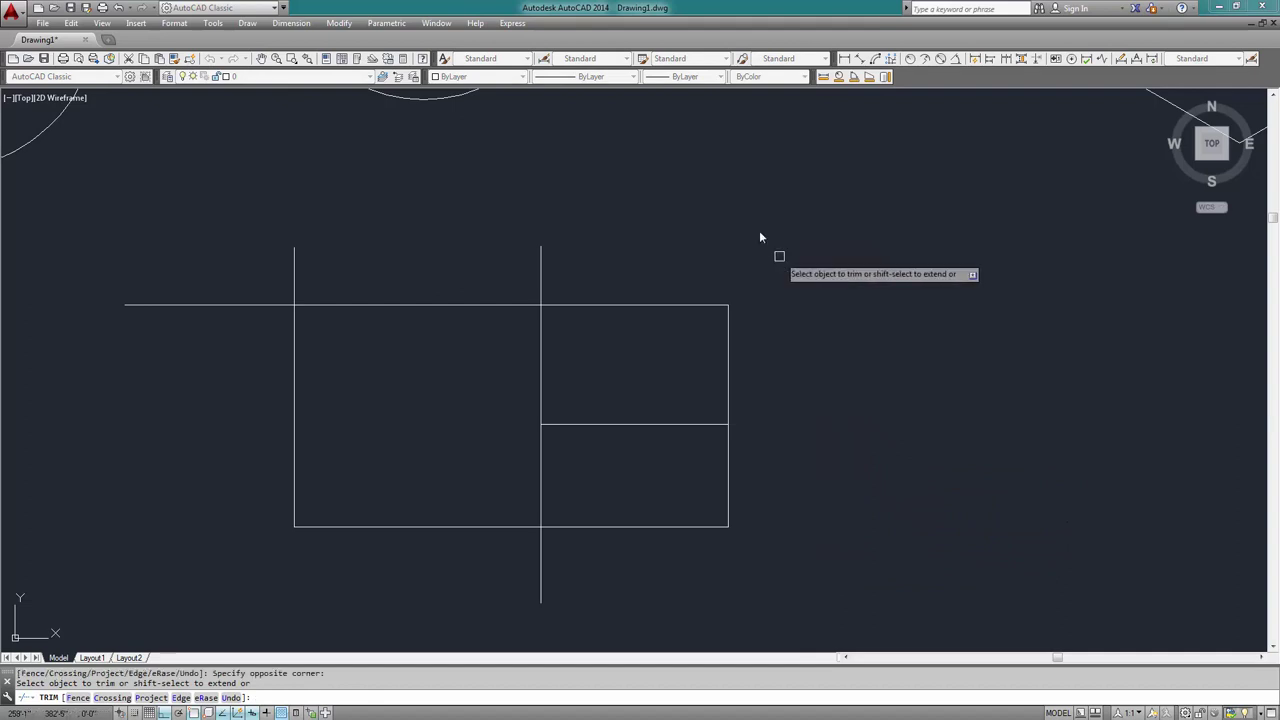
left_click(750, 208)
left_click(172, 284)
left_click(222, 202)
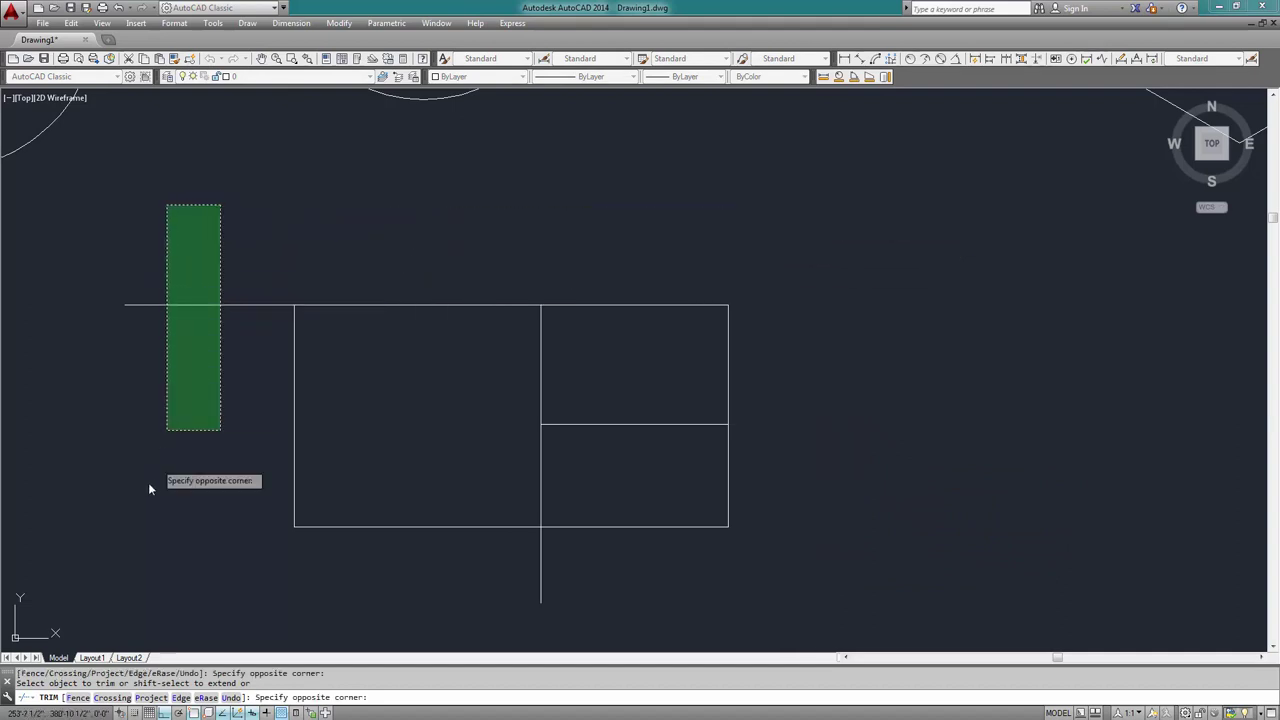
left_click(166, 432)
left_click(750, 618)
left_click(392, 585)
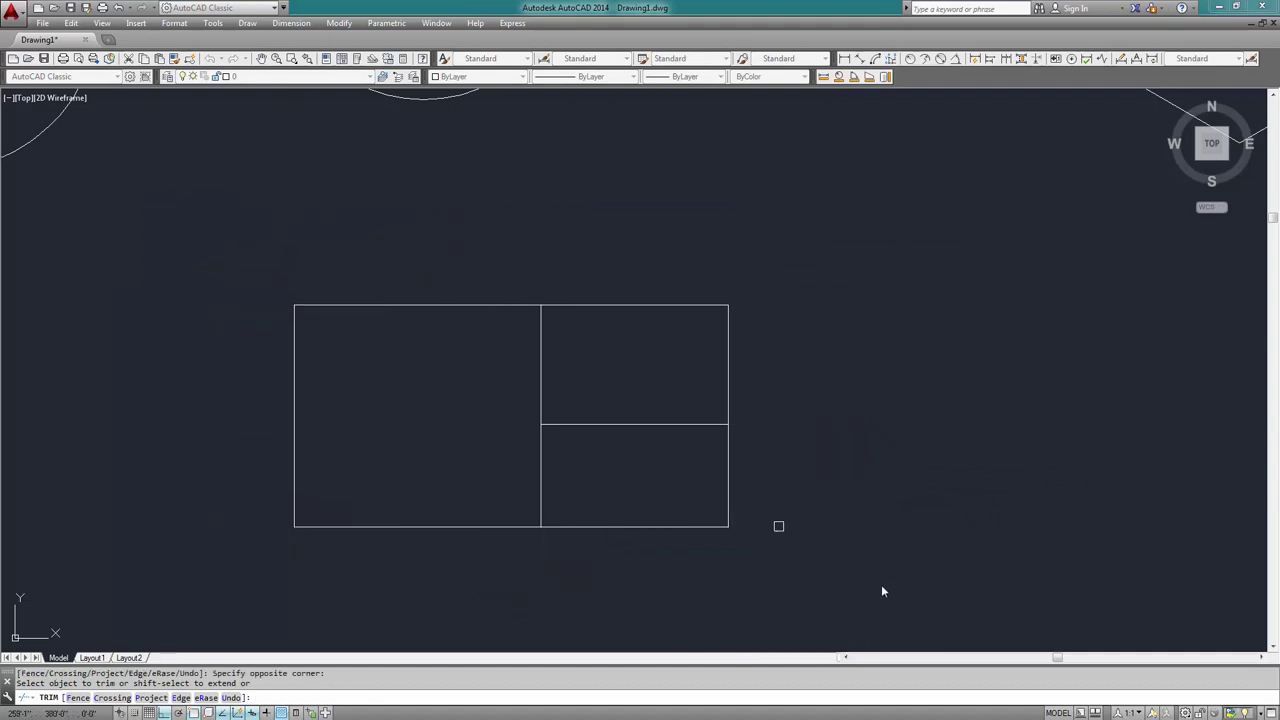
Trim away the divider segment below the inner horizontal line
middle_click_drag(735, 524, 786, 475)
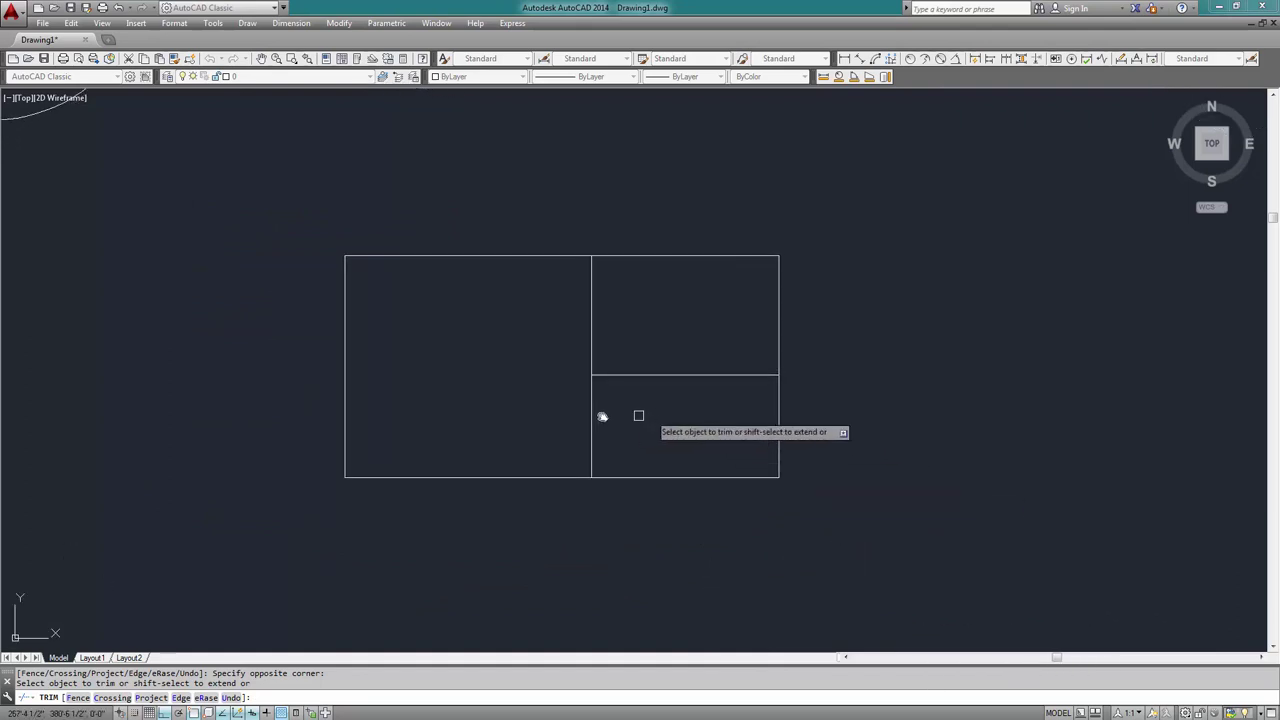
left_click(680, 418)
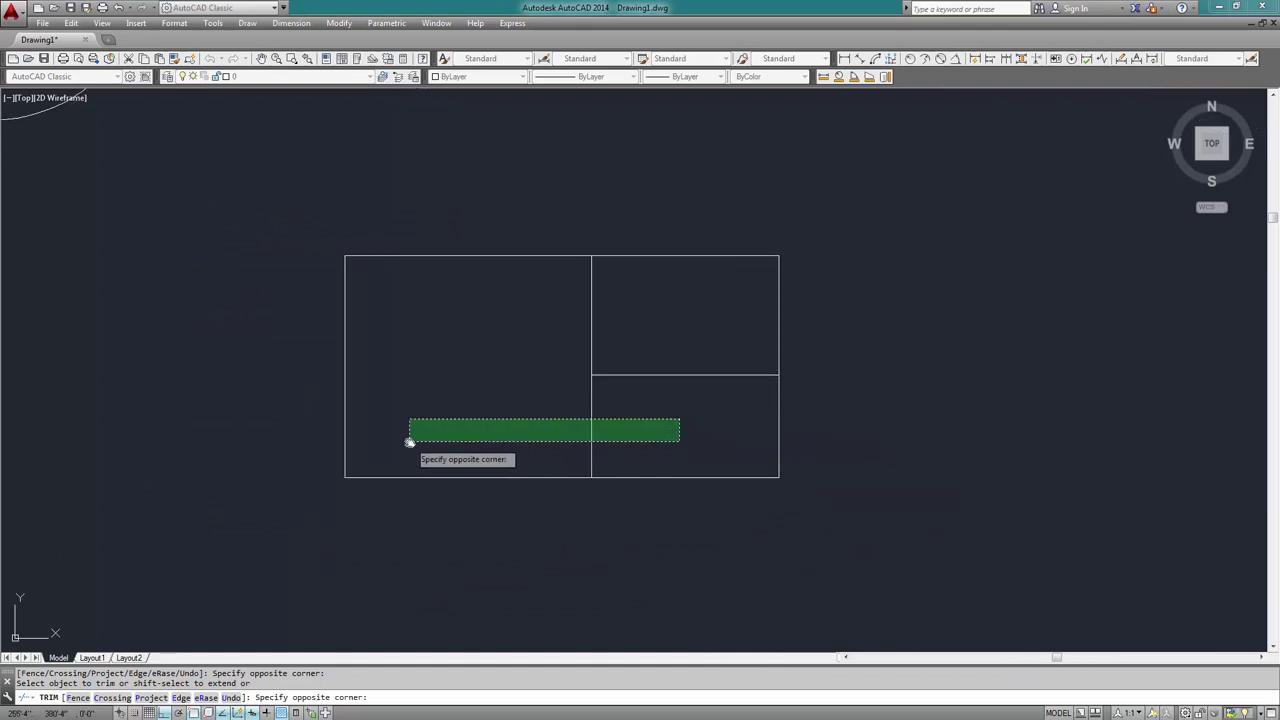
left_click(409, 442)
middle_click_drag(614, 547, 546, 566)
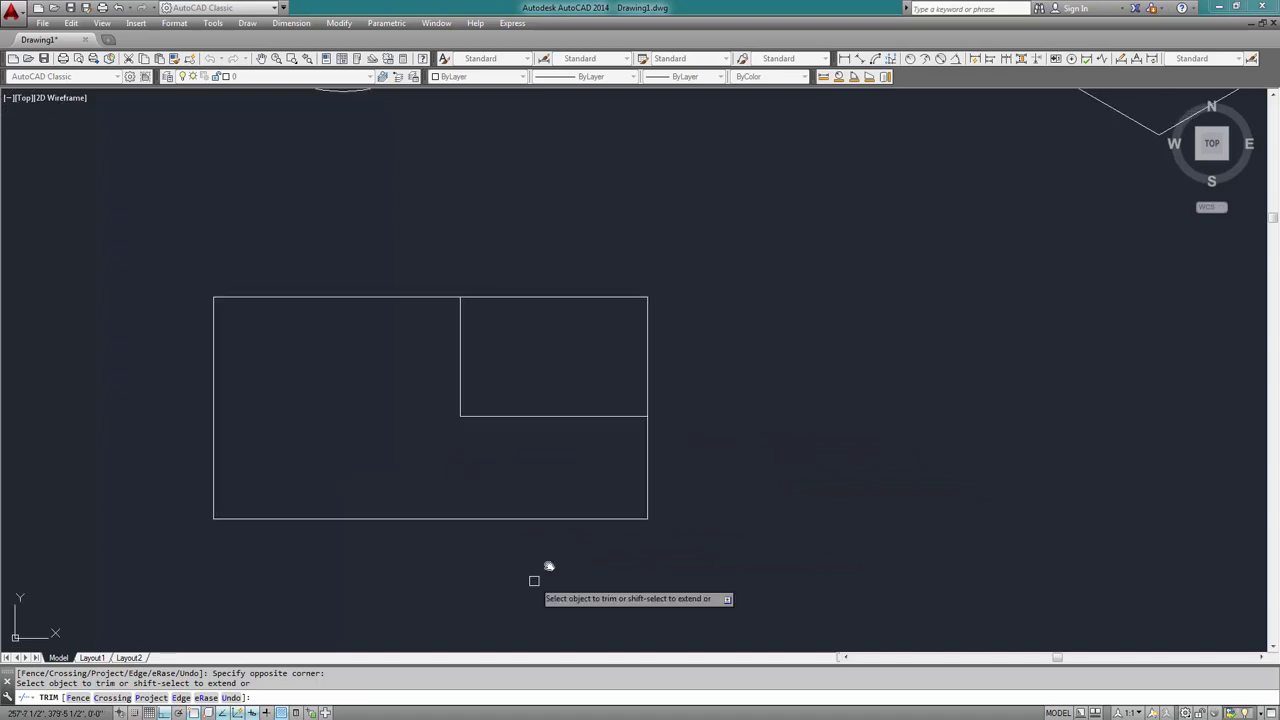
middle_click_drag(489, 340, 498, 411)
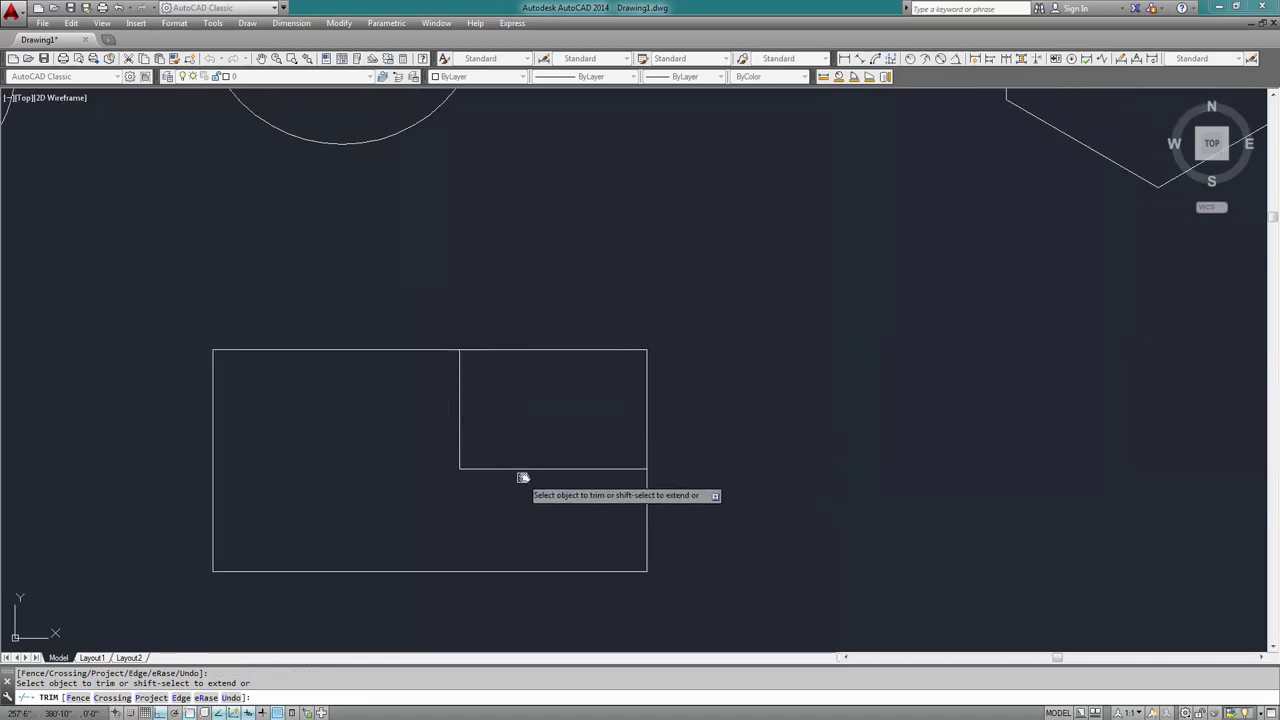
Select and then deselect the inner rectangle's lines to inspect them
key("Escape")
left_click(560, 468)
left_click(554, 403)
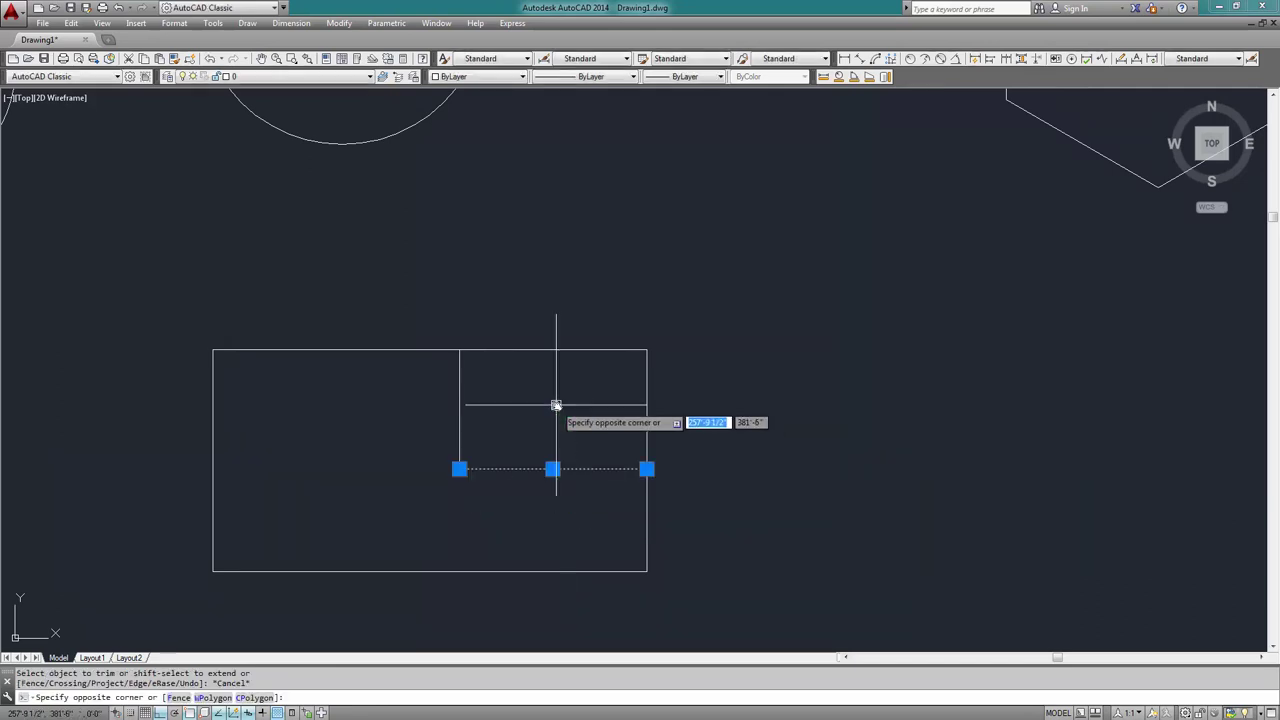
left_click(554, 414)
key("Escape")
left_click(545, 407)
left_click(412, 494)
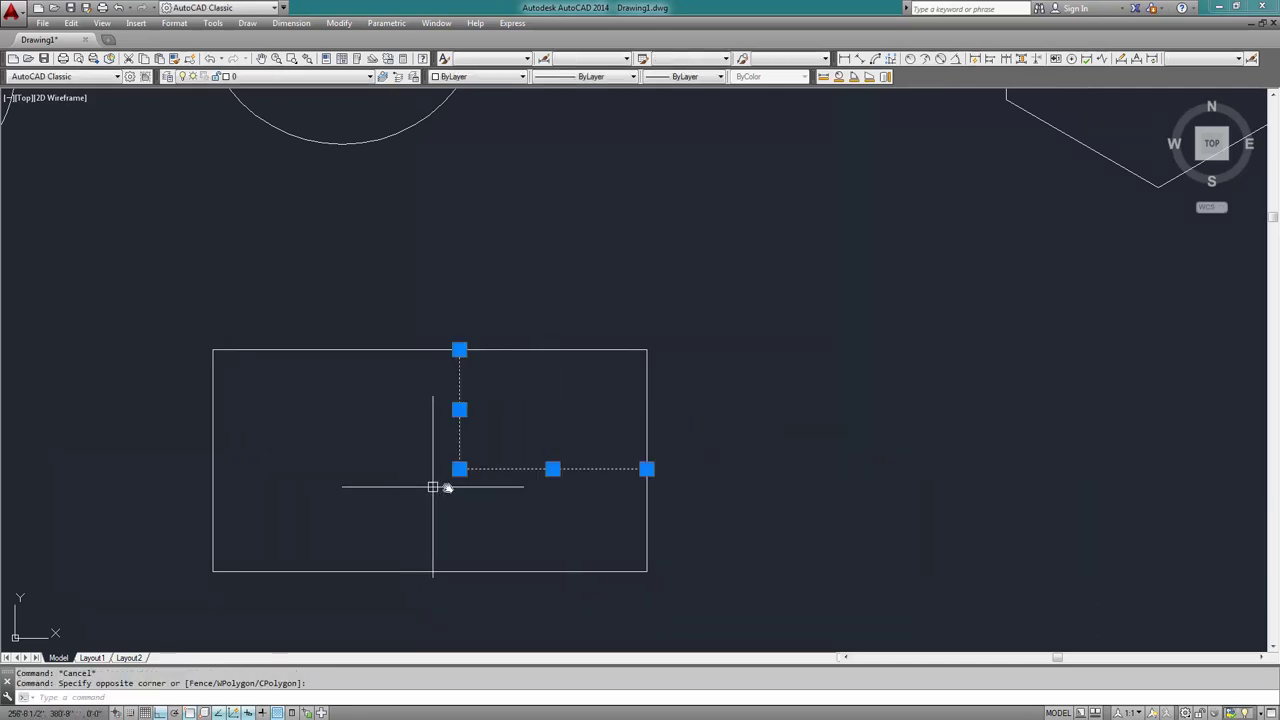
key("Escape")
mouse_move(490, 515)
middle_mouse_down()
mouse_move(512, 392)
mouse_move(384, 465)
middle_mouse_up()
Draw a horizontal practice line from inside the rectangle past its right edge
key("l")
key("Return")
left_click(400, 465)
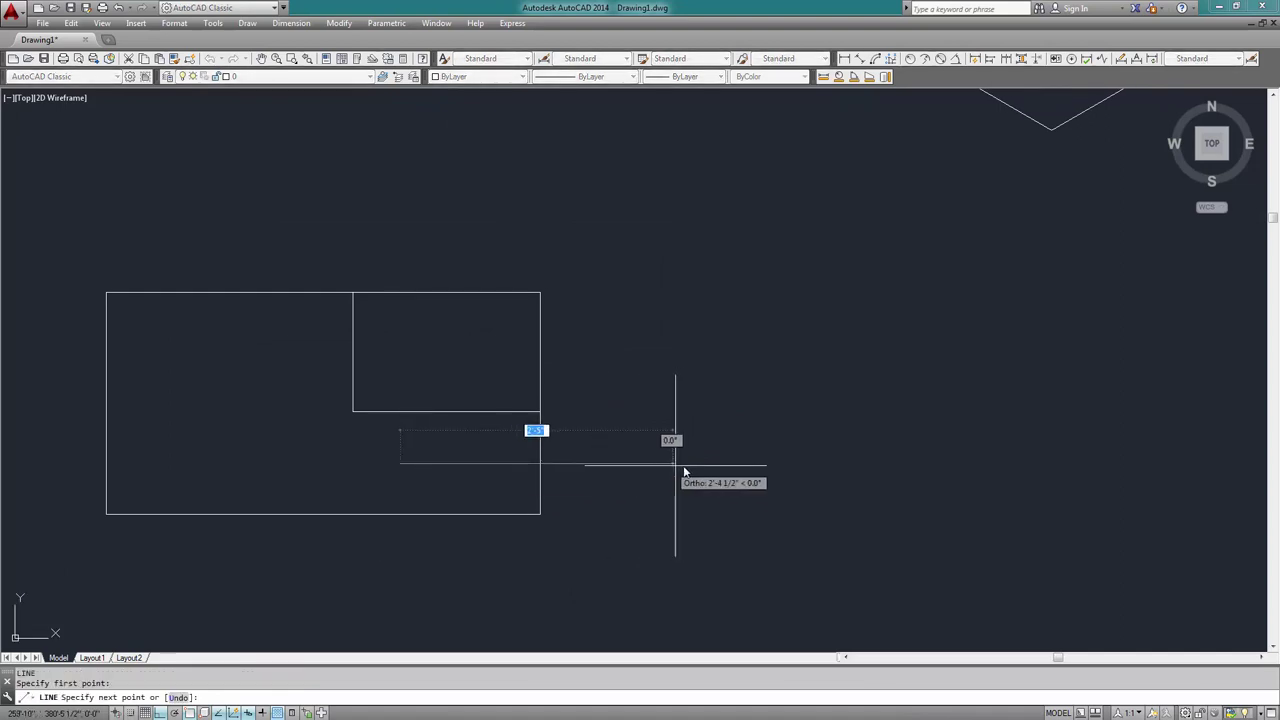
left_click(681, 464)
scroll(522, 529, "up", 2)
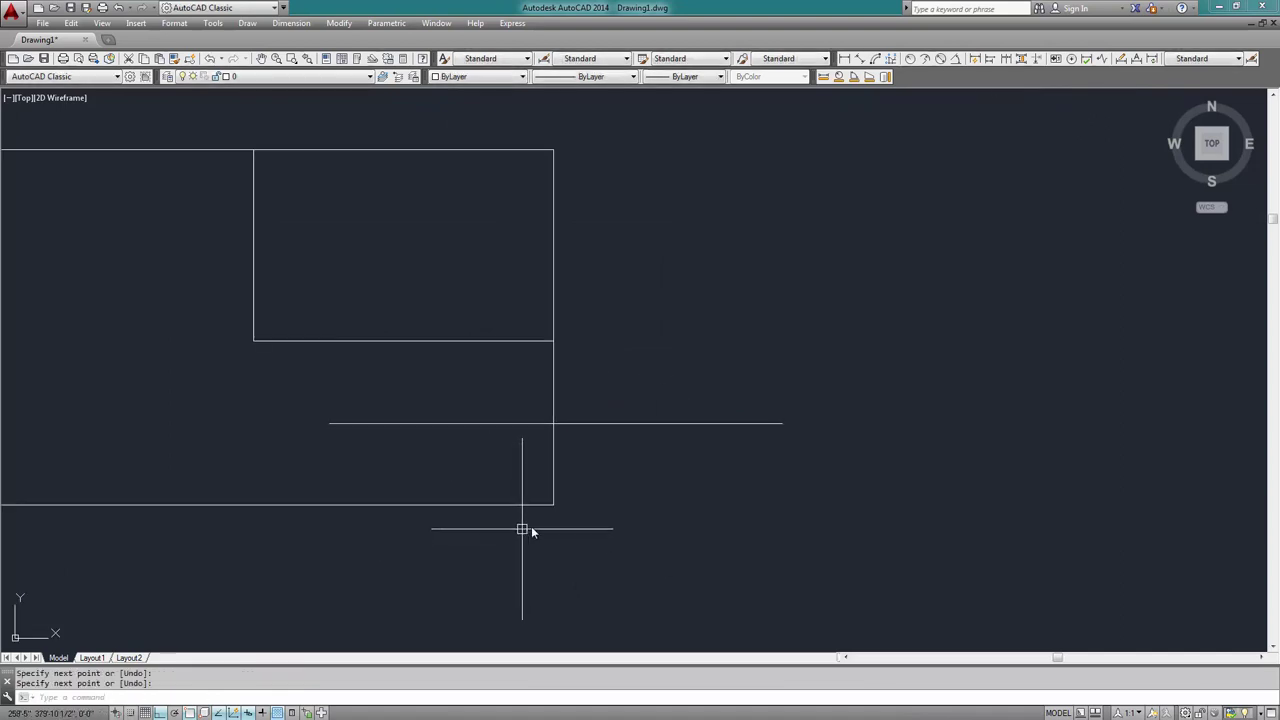
Select the rectangle's right edge and the new line to check them
left_click(645, 460)
left_click(424, 460)
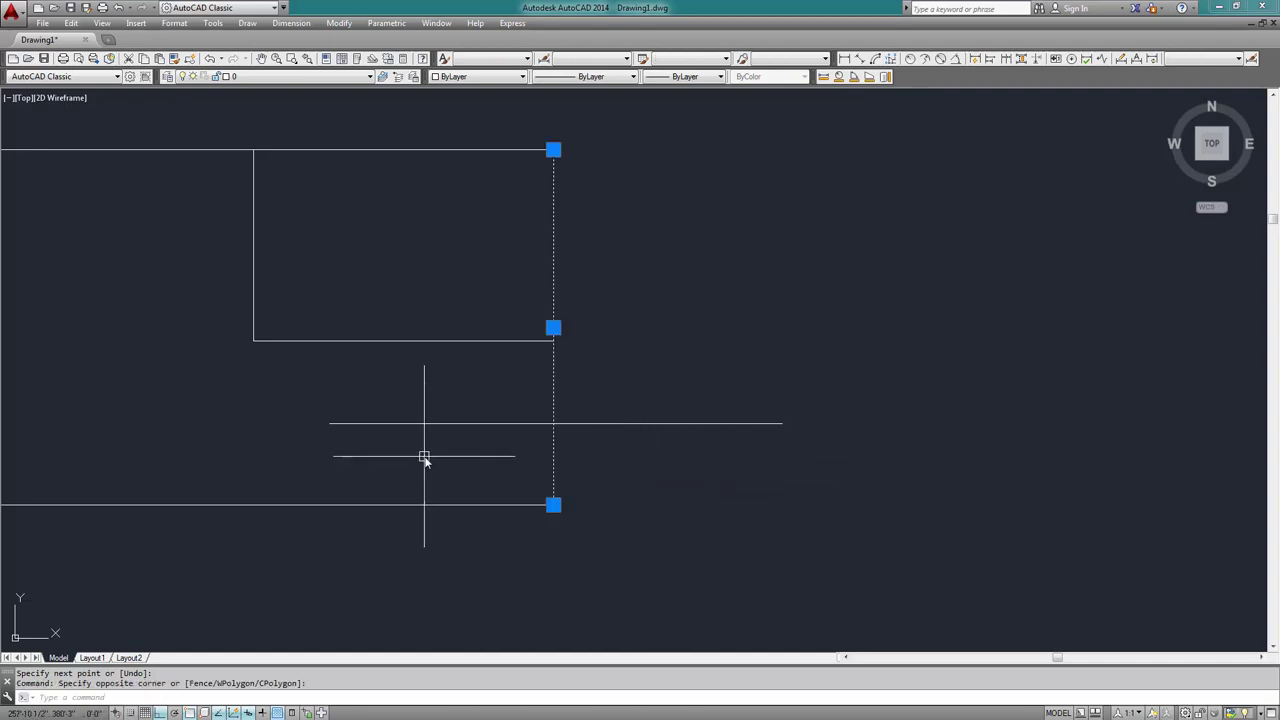
key("Escape")
left_click(722, 495)
left_click(710, 330)
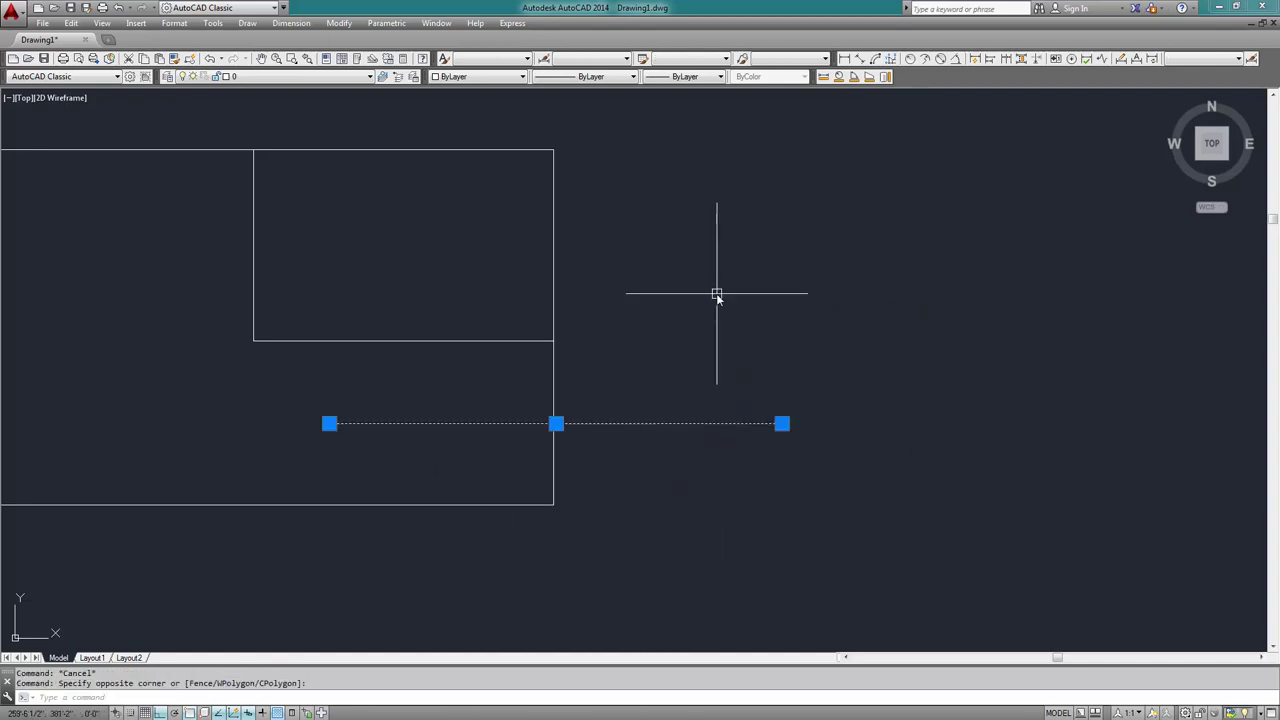
scroll(387, 457, "up", 2)
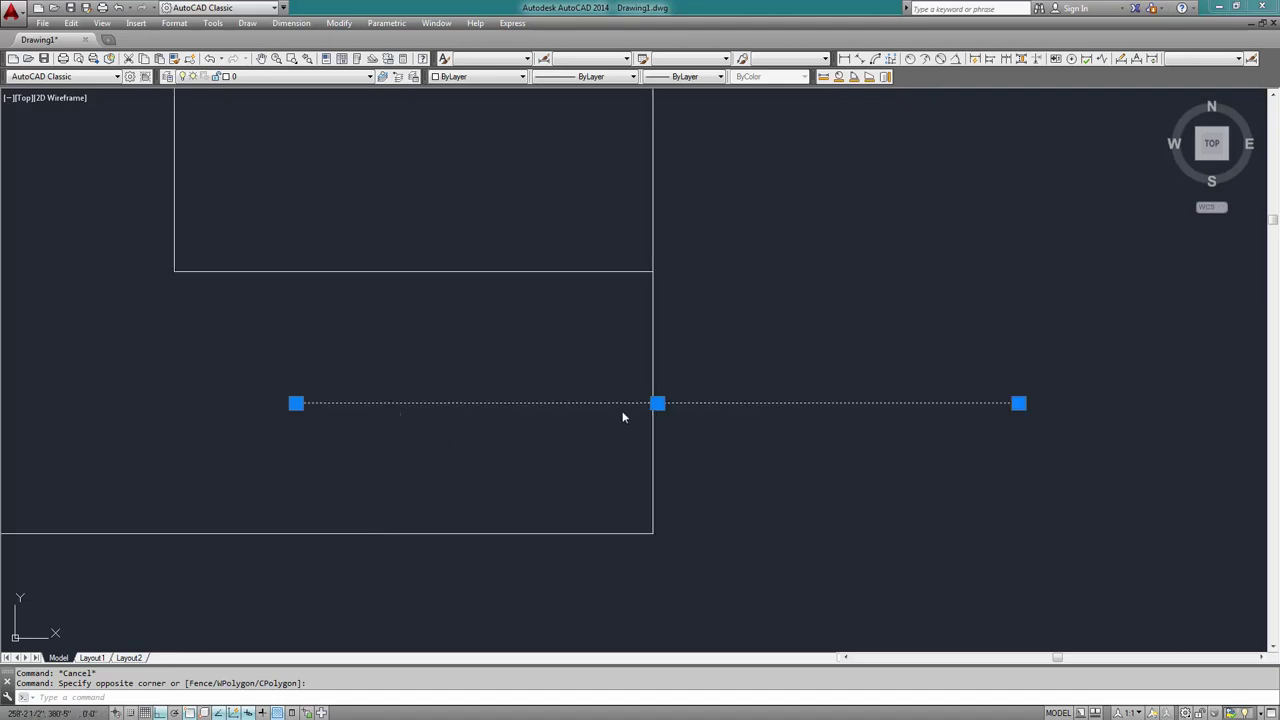
key("Escape")
left_click(655, 446)
left_click(423, 432)
key("Escape")
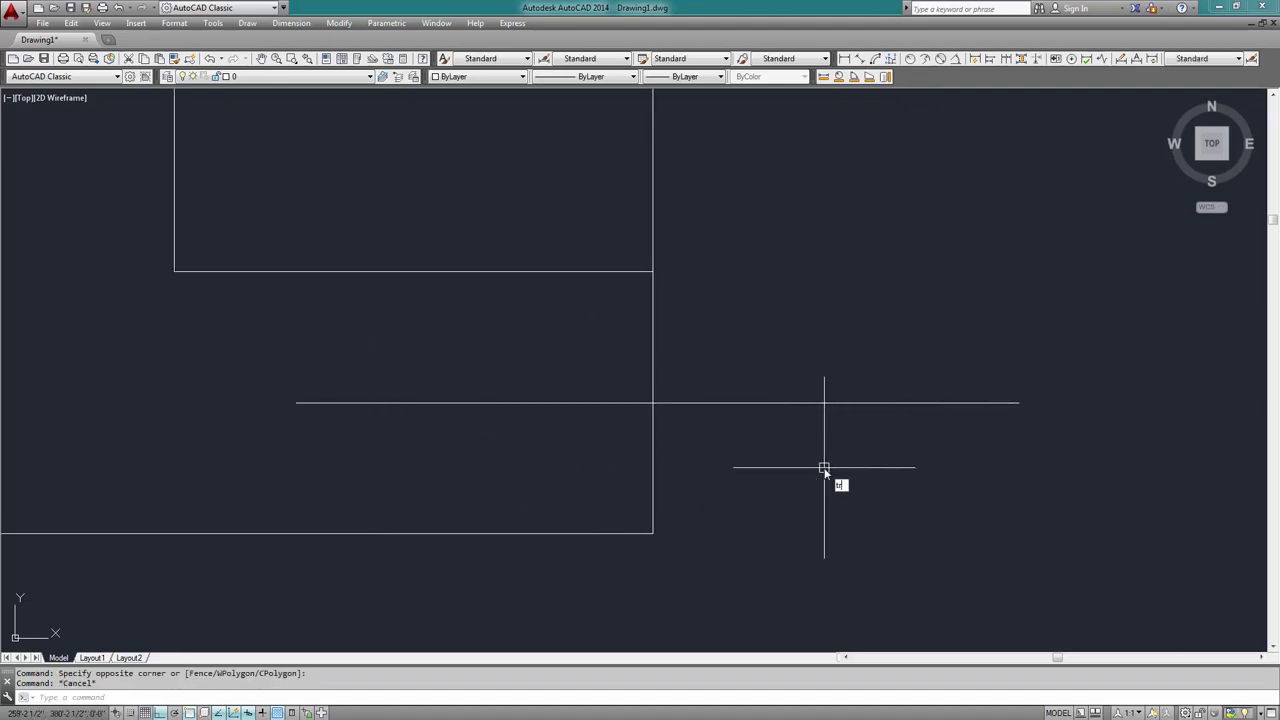
Trim the practice line's part inside the rectangle and erase the remaining piece
key("Return")
key("Return")
left_click(503, 450)
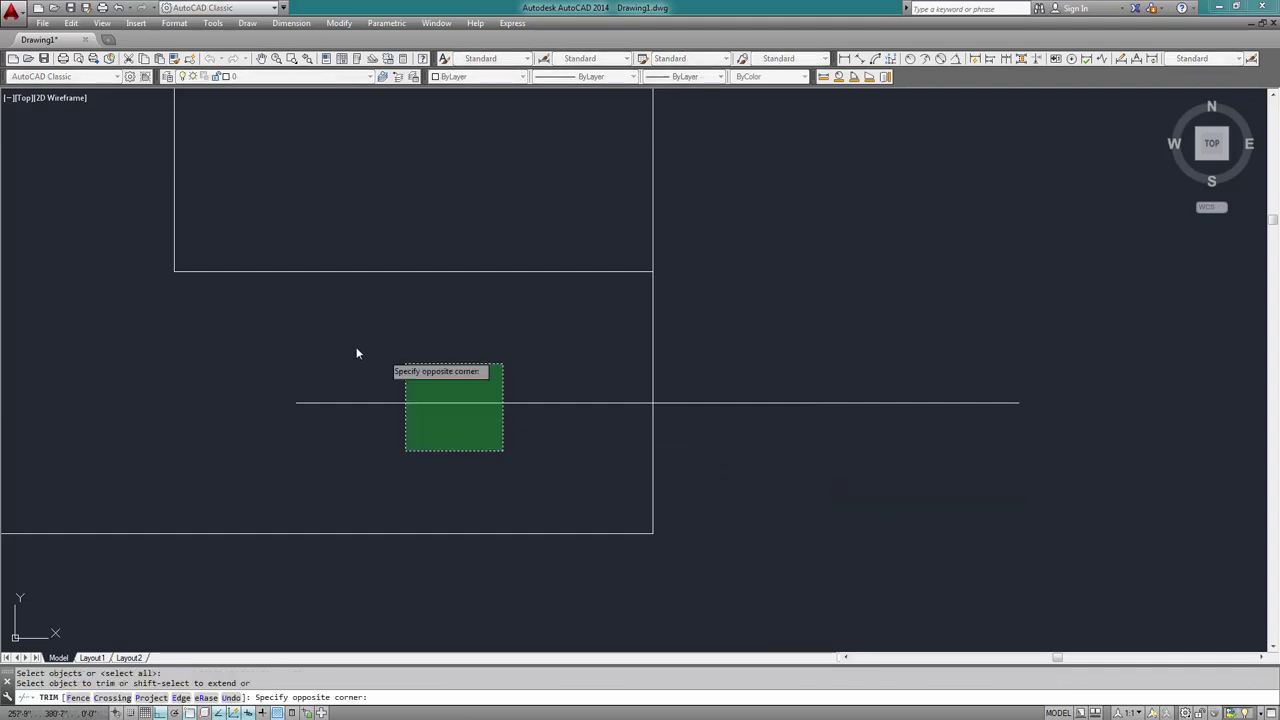
left_click(357, 353)
key("Escape")
left_click(1040, 497)
left_click(988, 310)
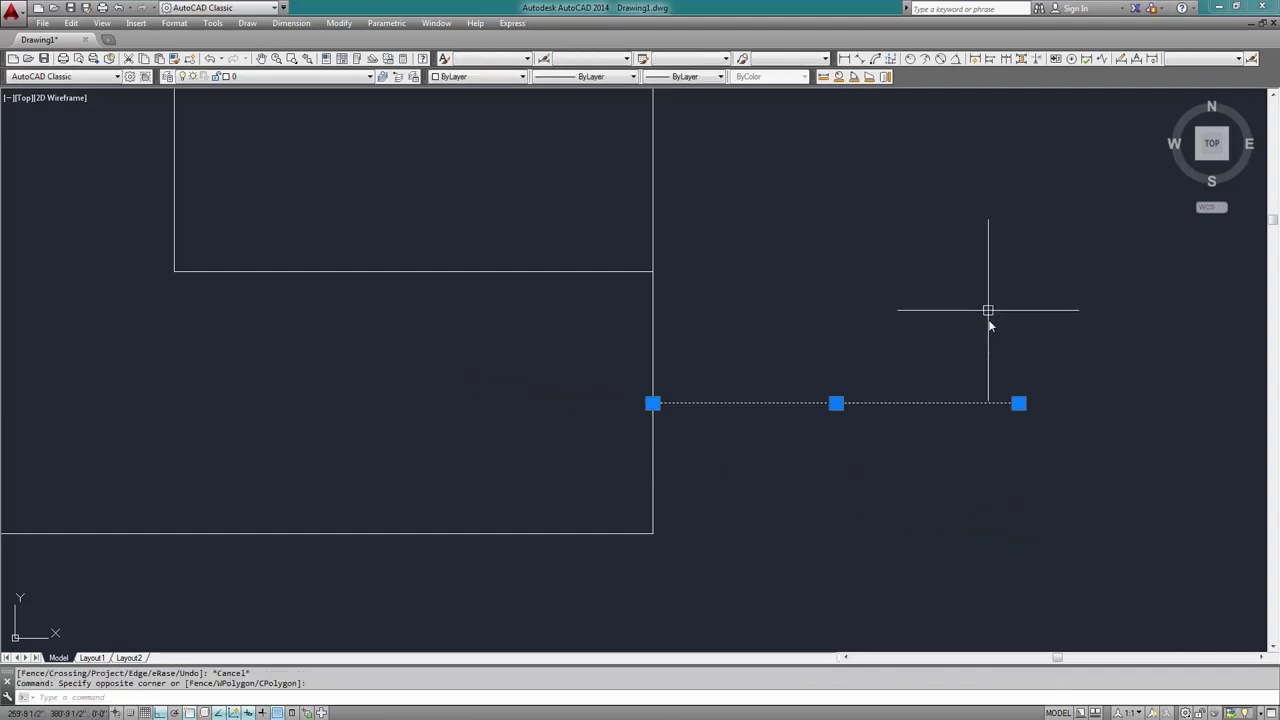
type("e")
key("Return")
Pan over to the Polygon section's hexagon and triangle examples
scroll(737, 462, "down", 3)
middle_click_drag(723, 457, 677, 477)
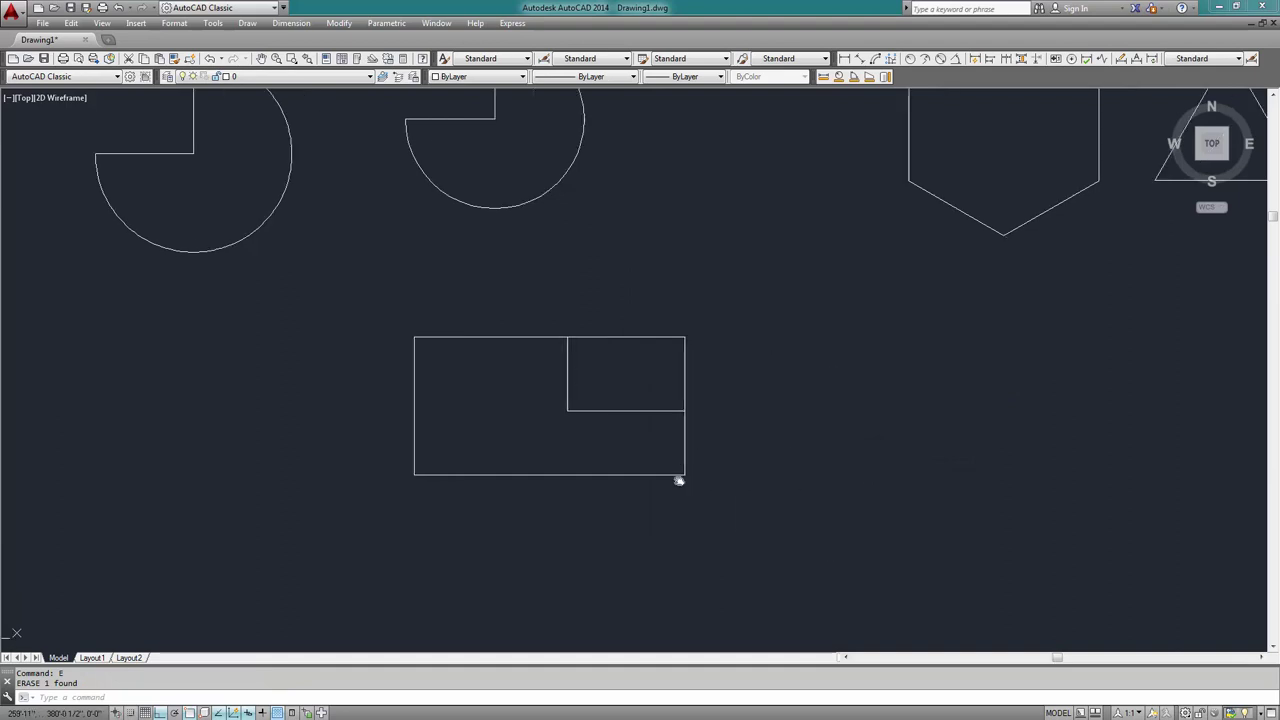
scroll(632, 546, "down", 2)
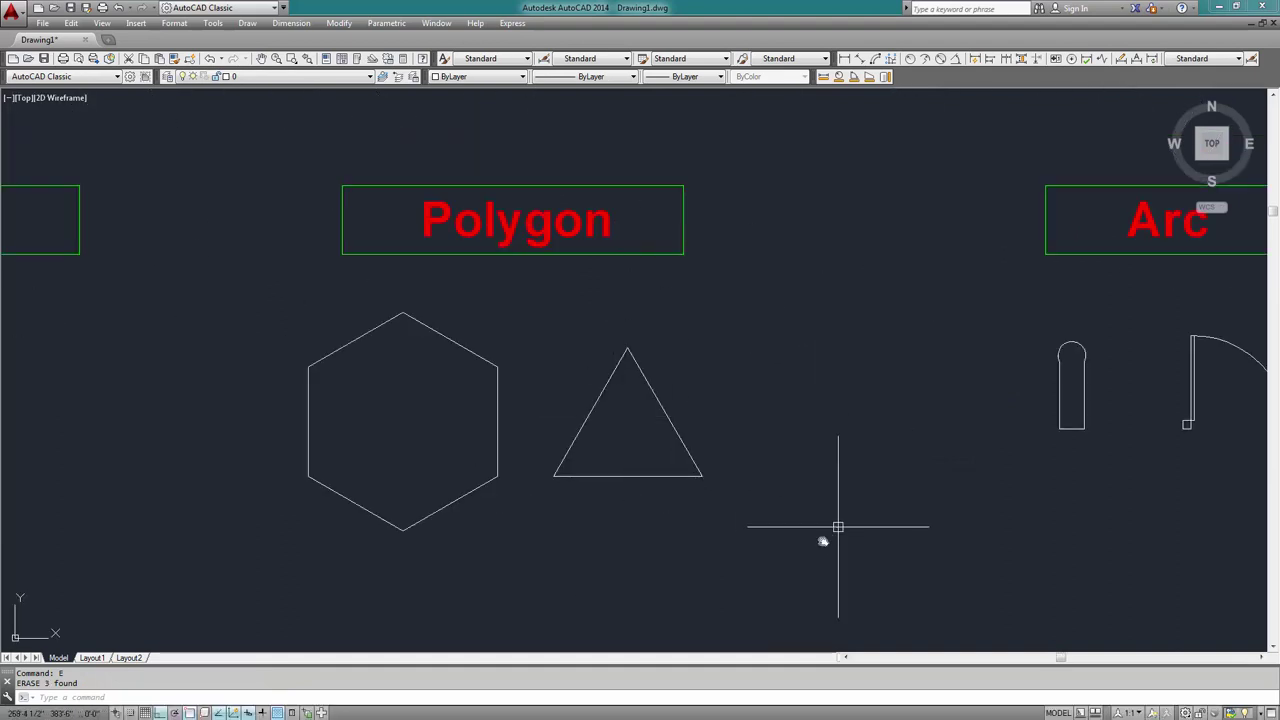
middle_click_drag(837, 526, 888, 465)
mouse_move(516, 538)
middle_mouse_down()
mouse_move(537, 489)
mouse_move(680, 511)
middle_mouse_up()
Draw a six-sided polygon, inscribed in a circle of radius 10, below the large hexagon
type("po")
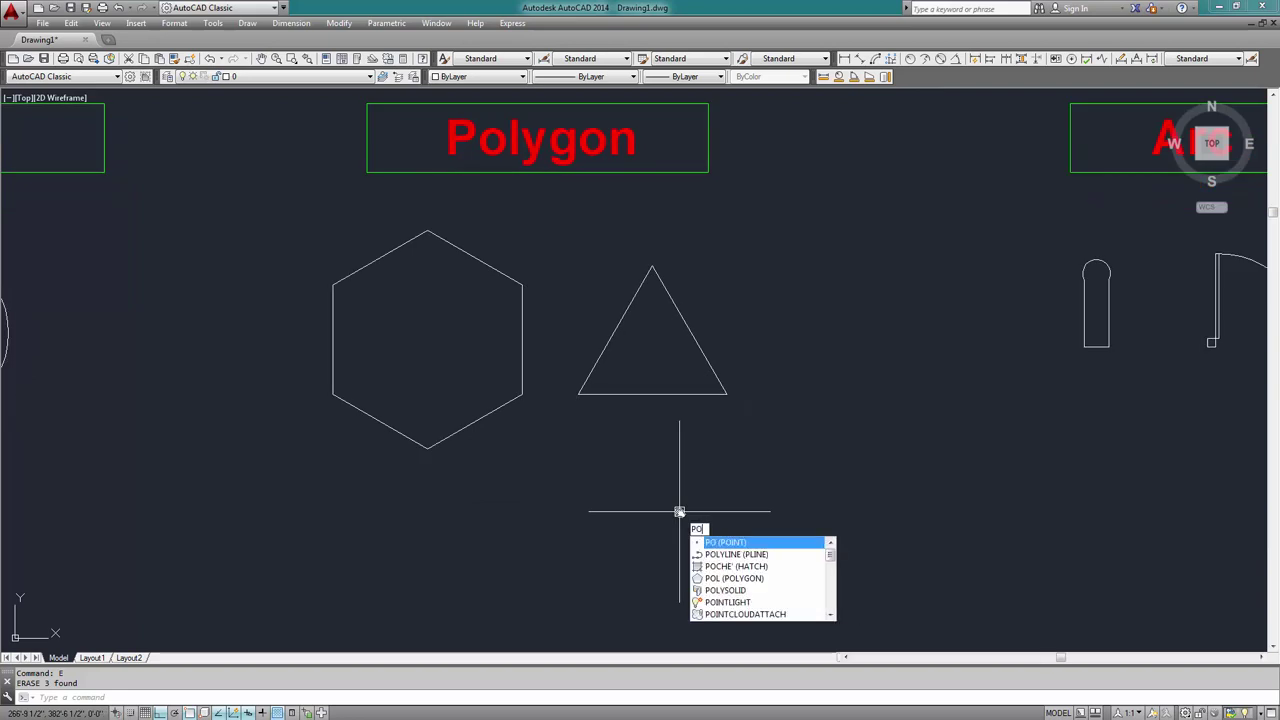
type("l")
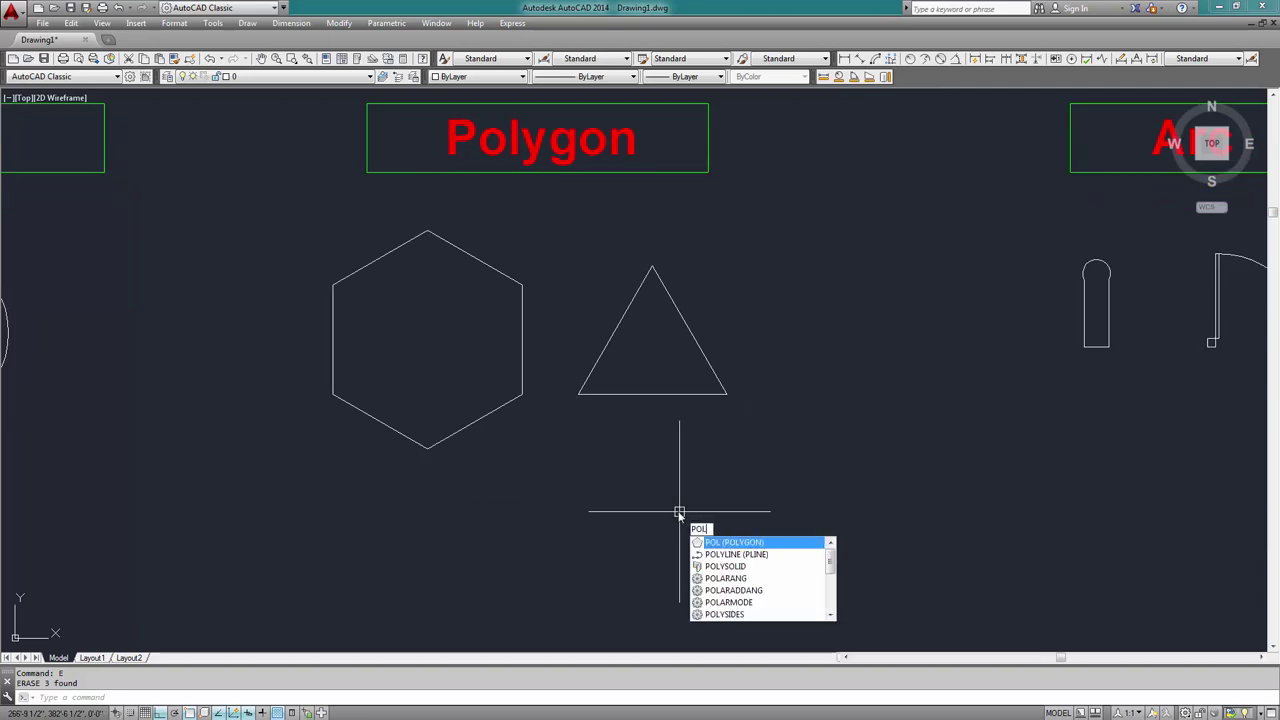
left_click(760, 542)
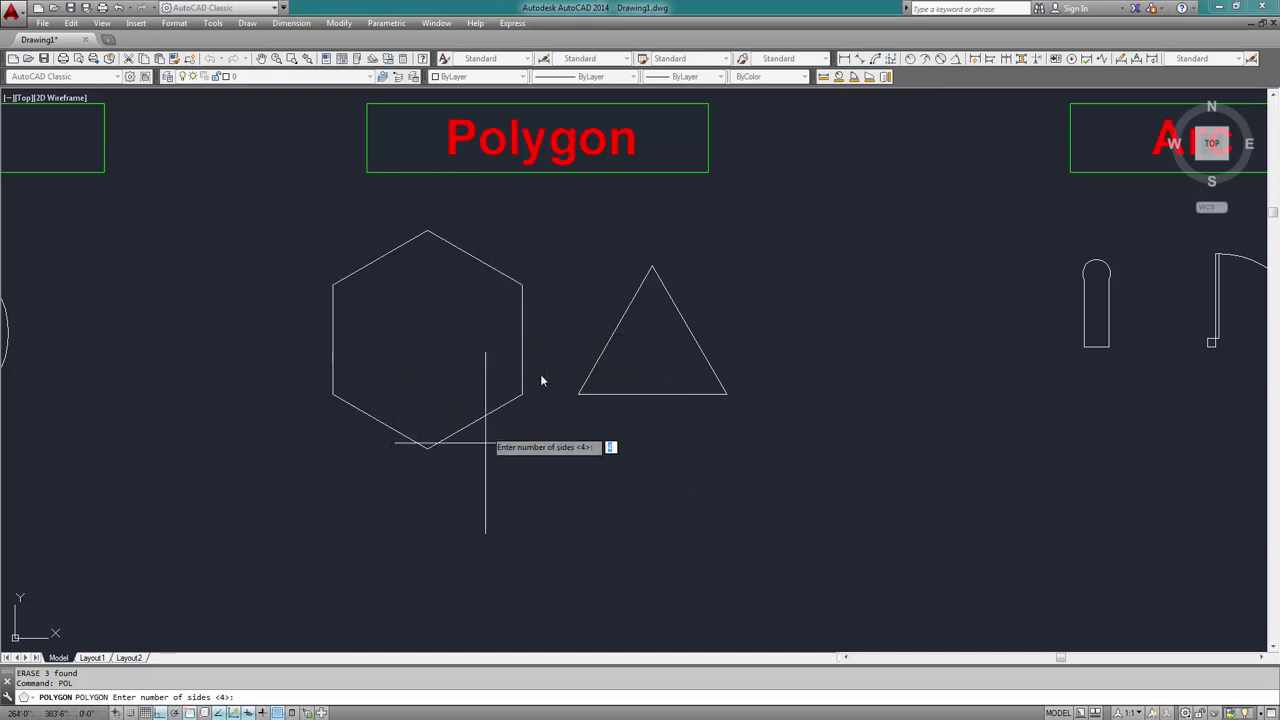
middle_click_drag(652, 569, 664, 519)
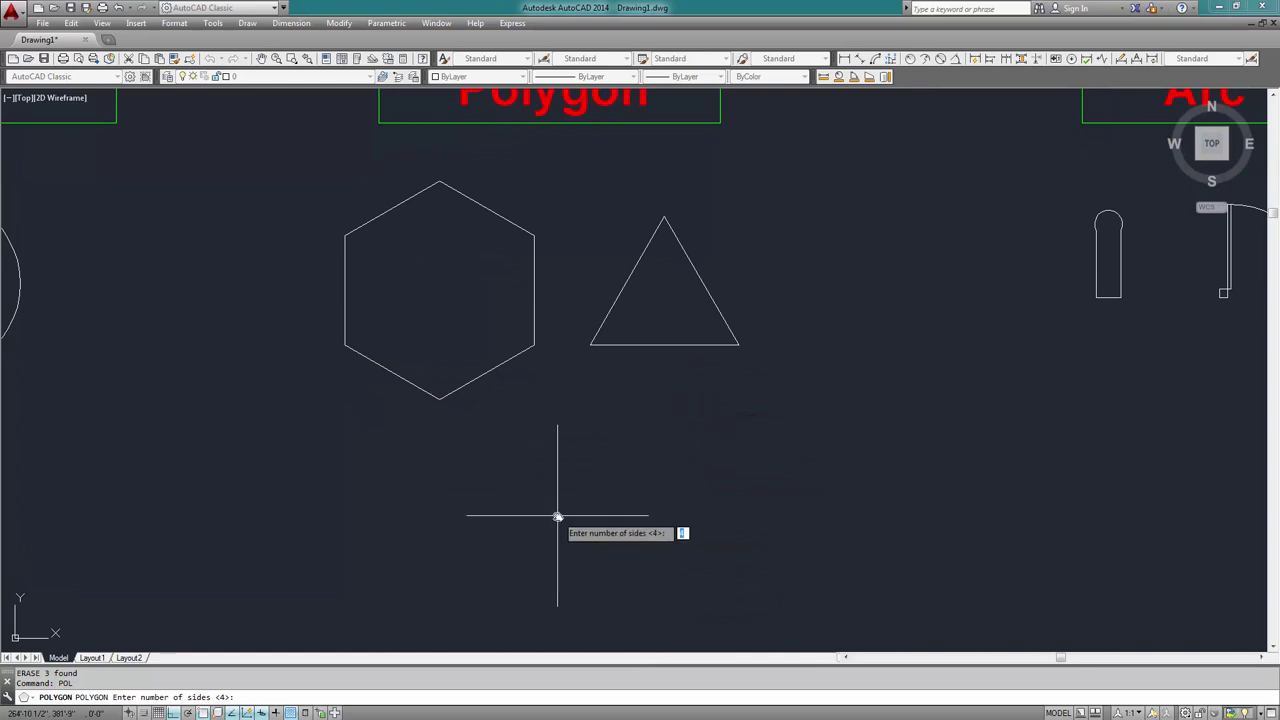
key("Return")
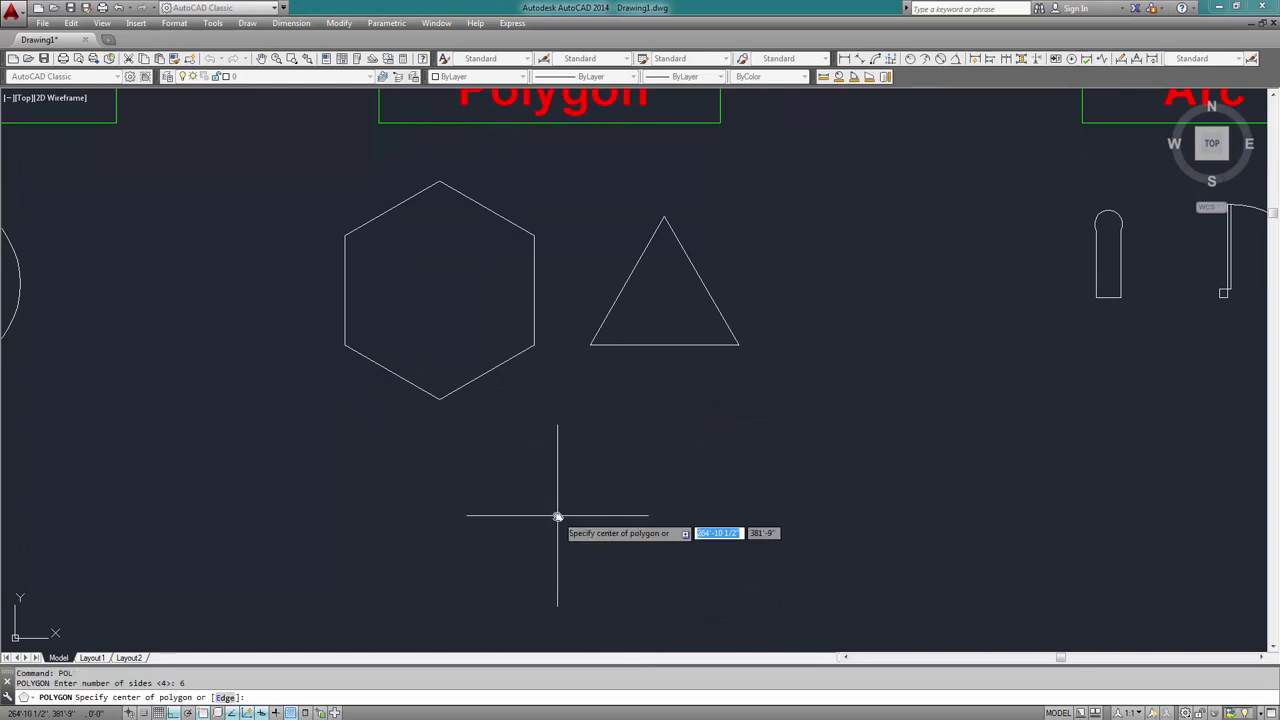
middle_click_drag(557, 516, 551, 571)
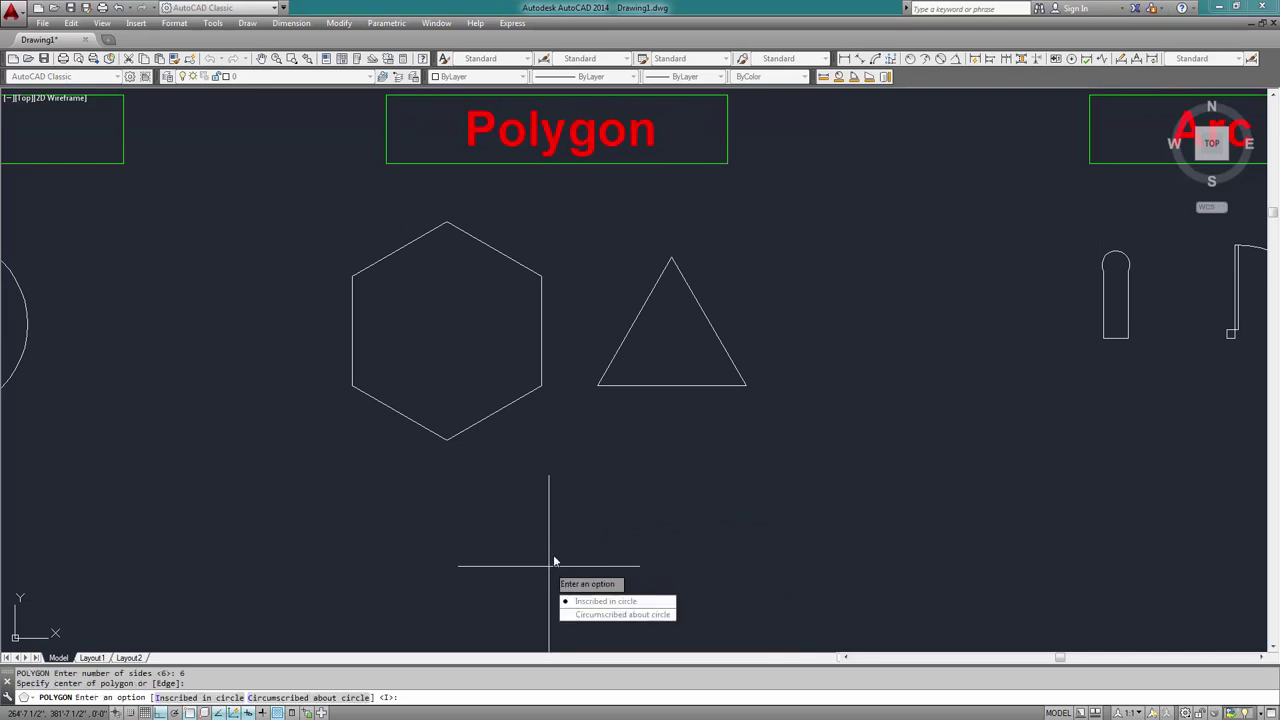
left_click(548, 566)
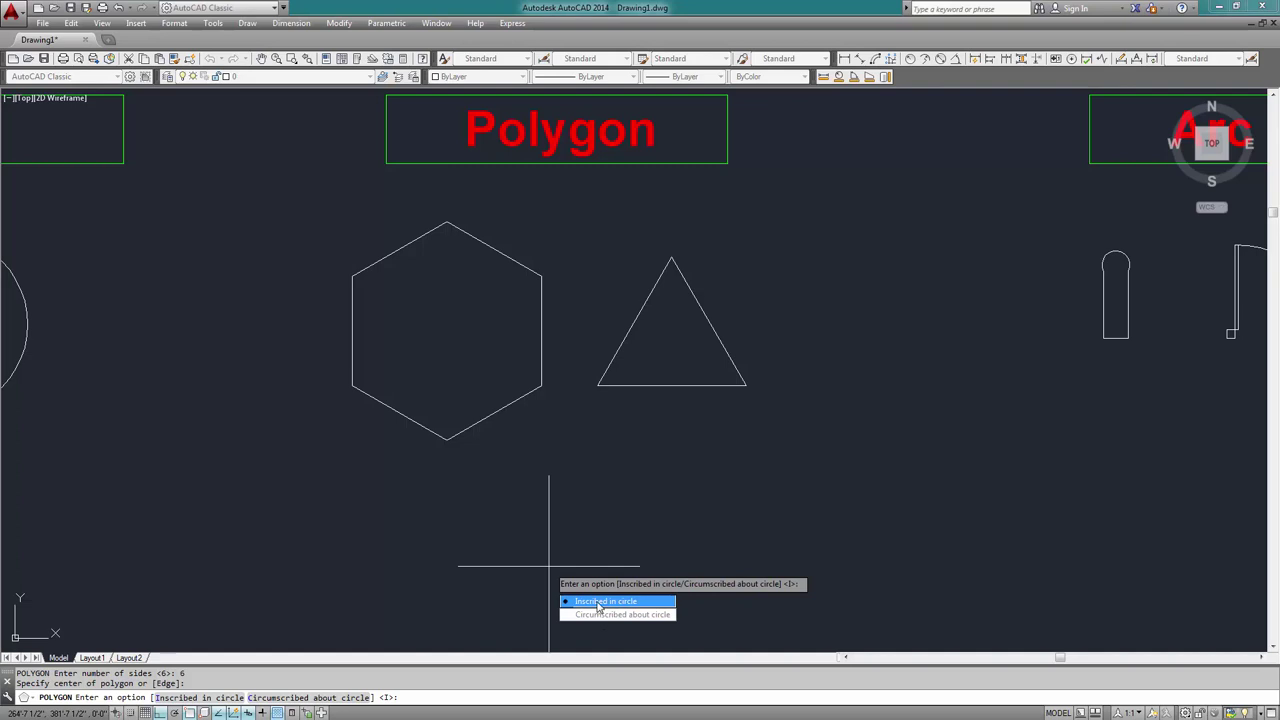
left_click(598, 607)
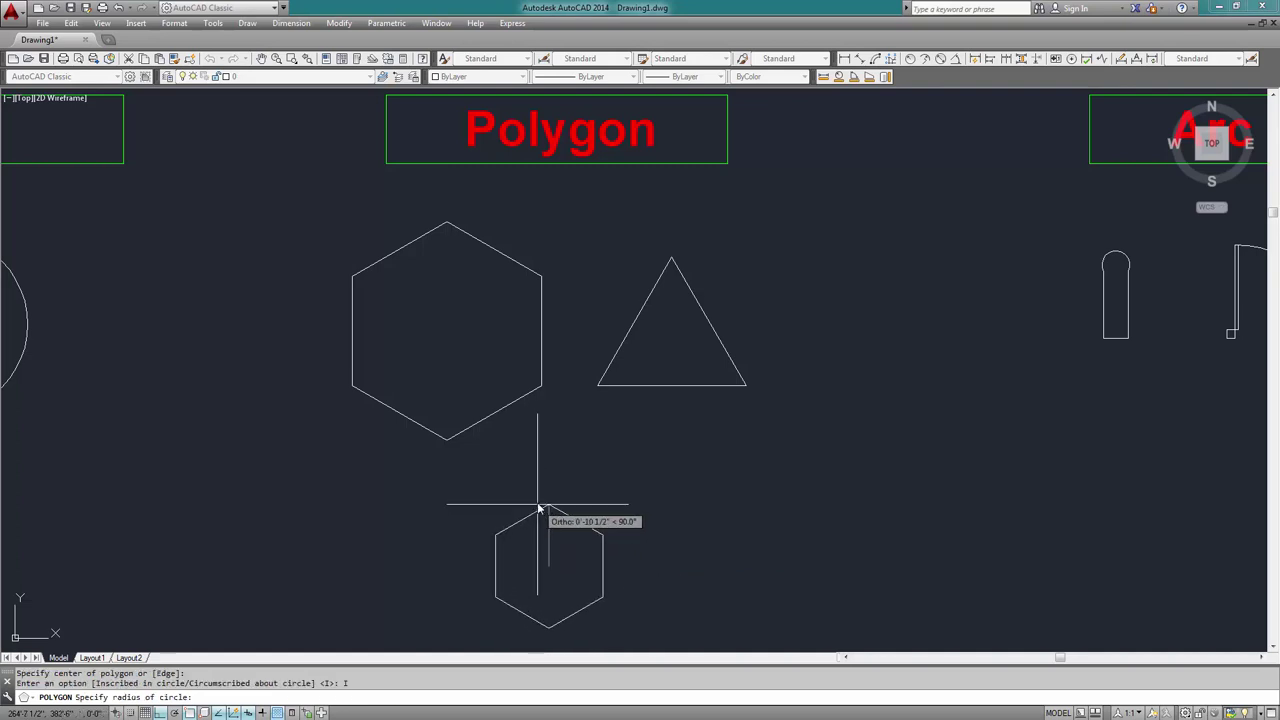
middle_click_drag(540, 506, 537, 463)
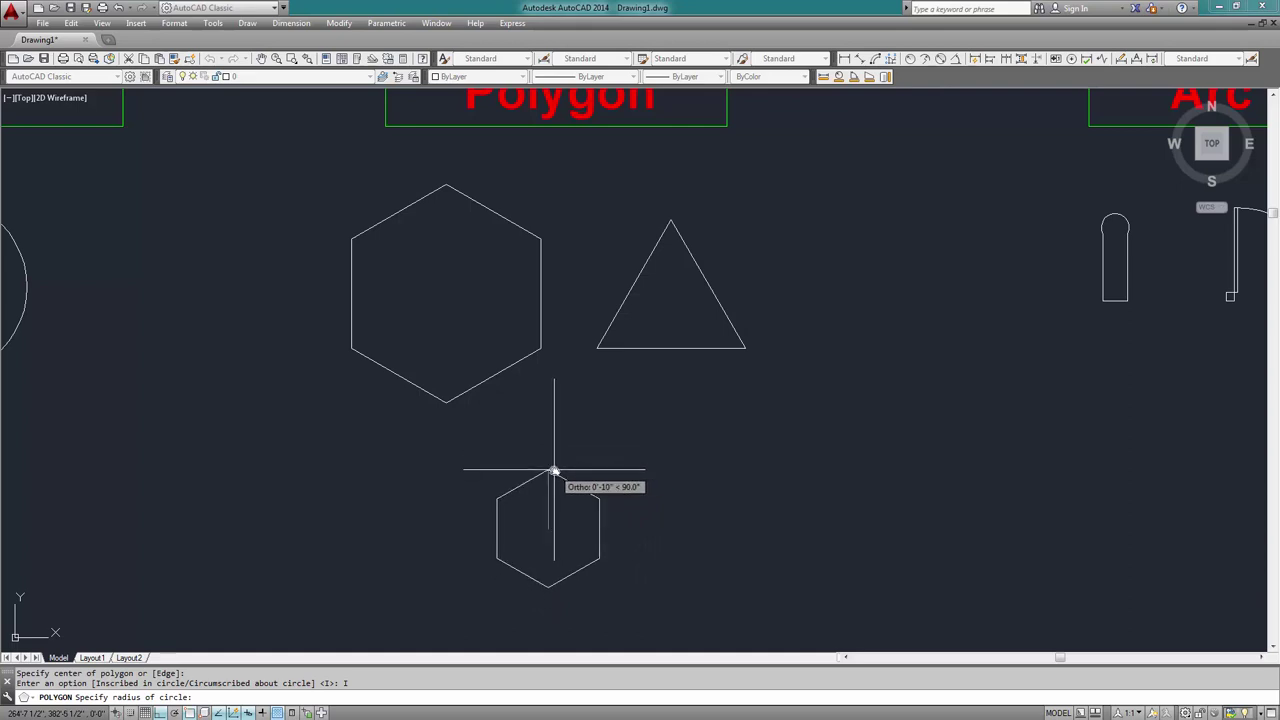
key("Return")
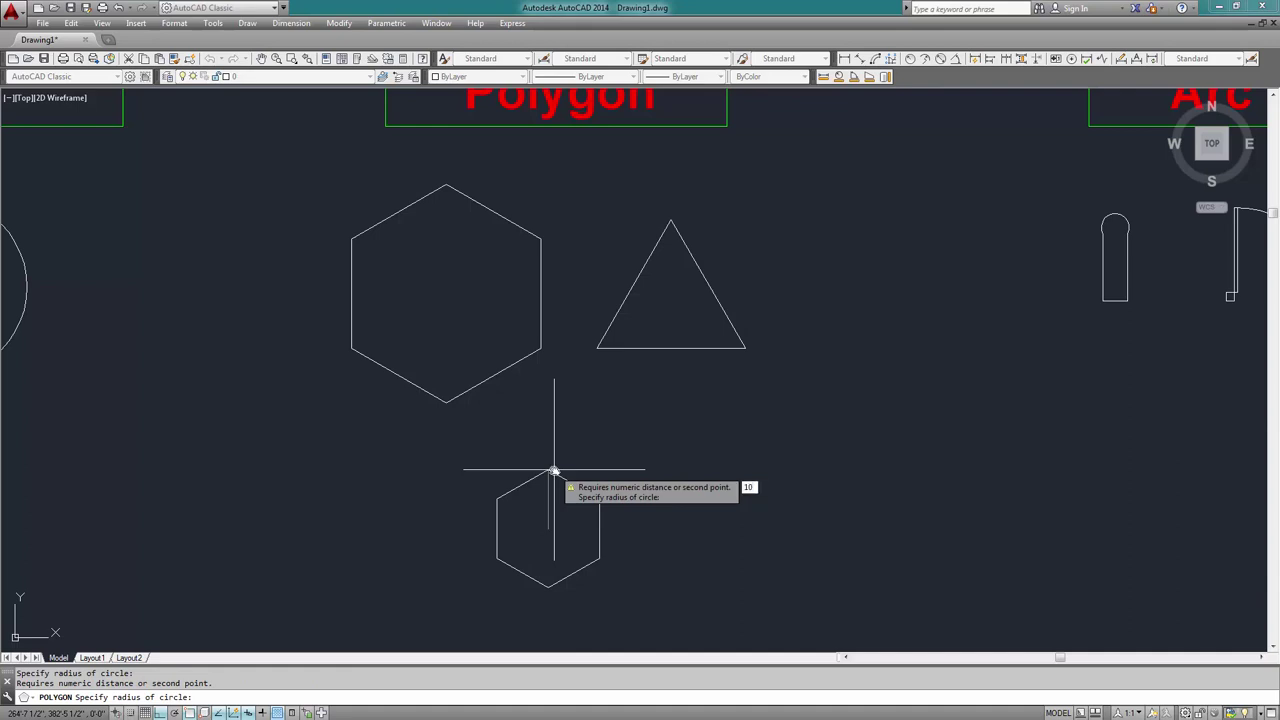
key("Return")
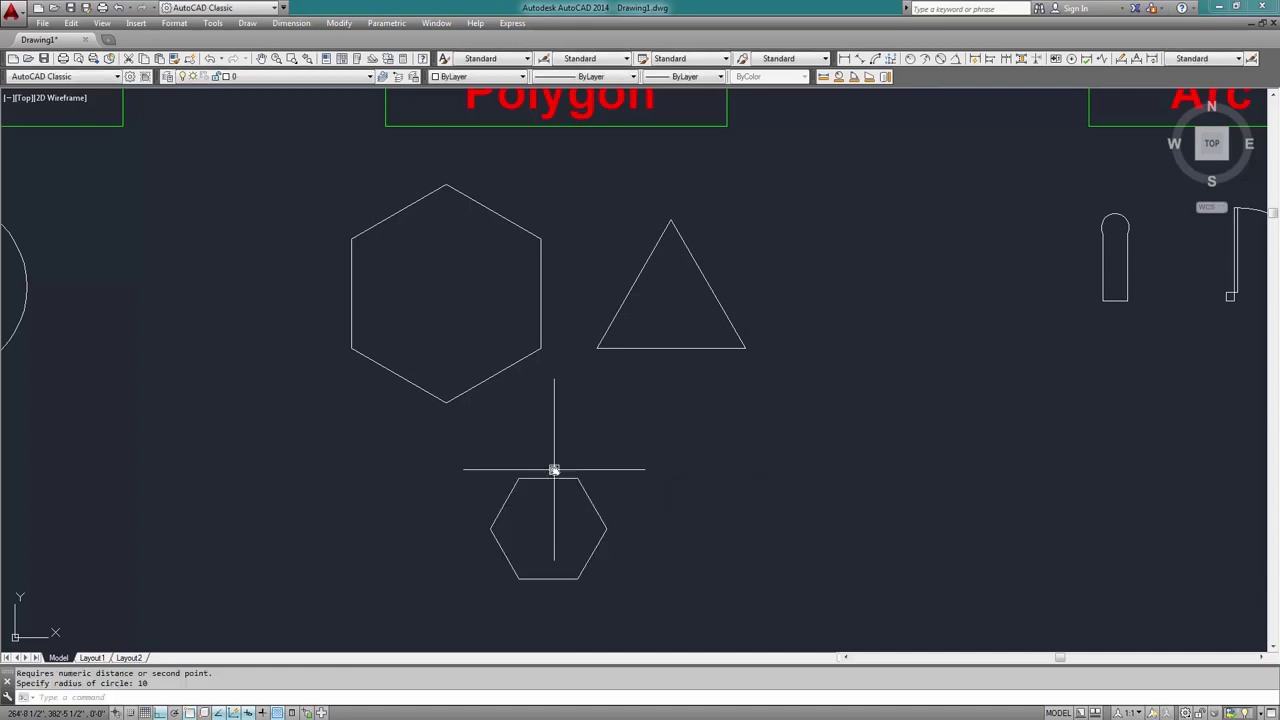
middle_click_drag(554, 469, 342, 422)
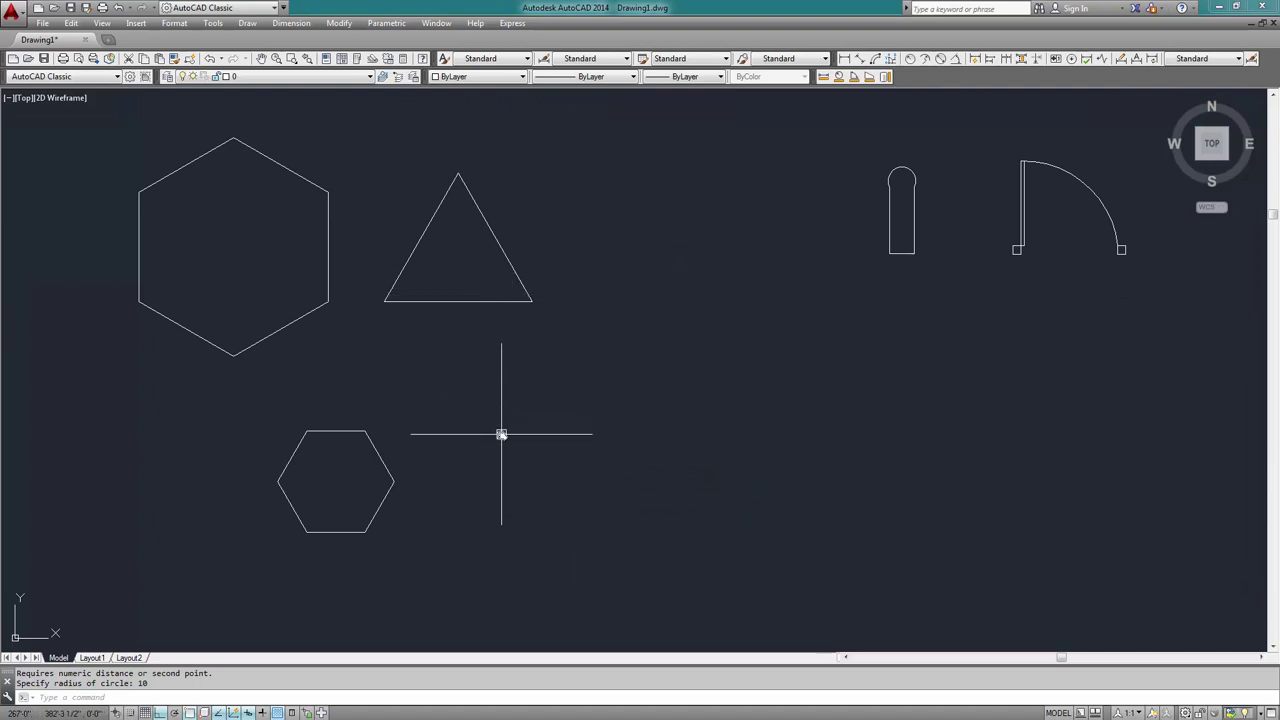
Draw a three-sided inscribed polygon to the right of the small hexagon
key("Return")
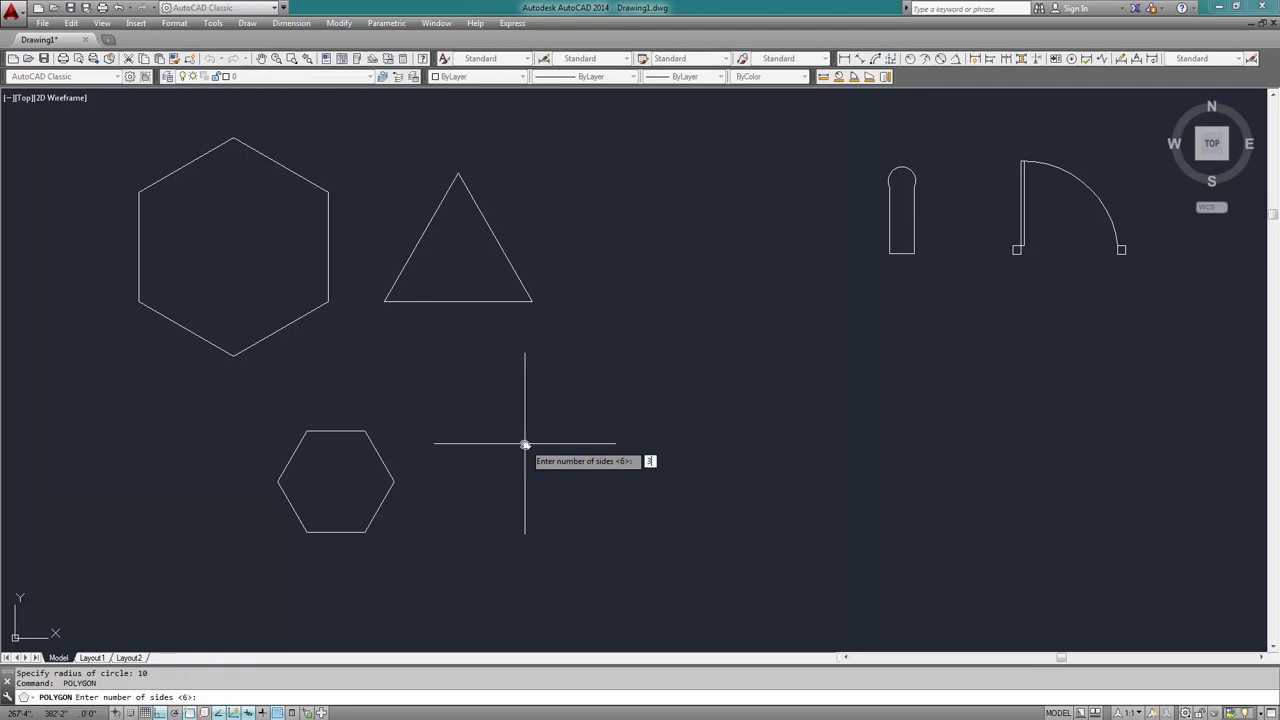
type("3")
key("Return")
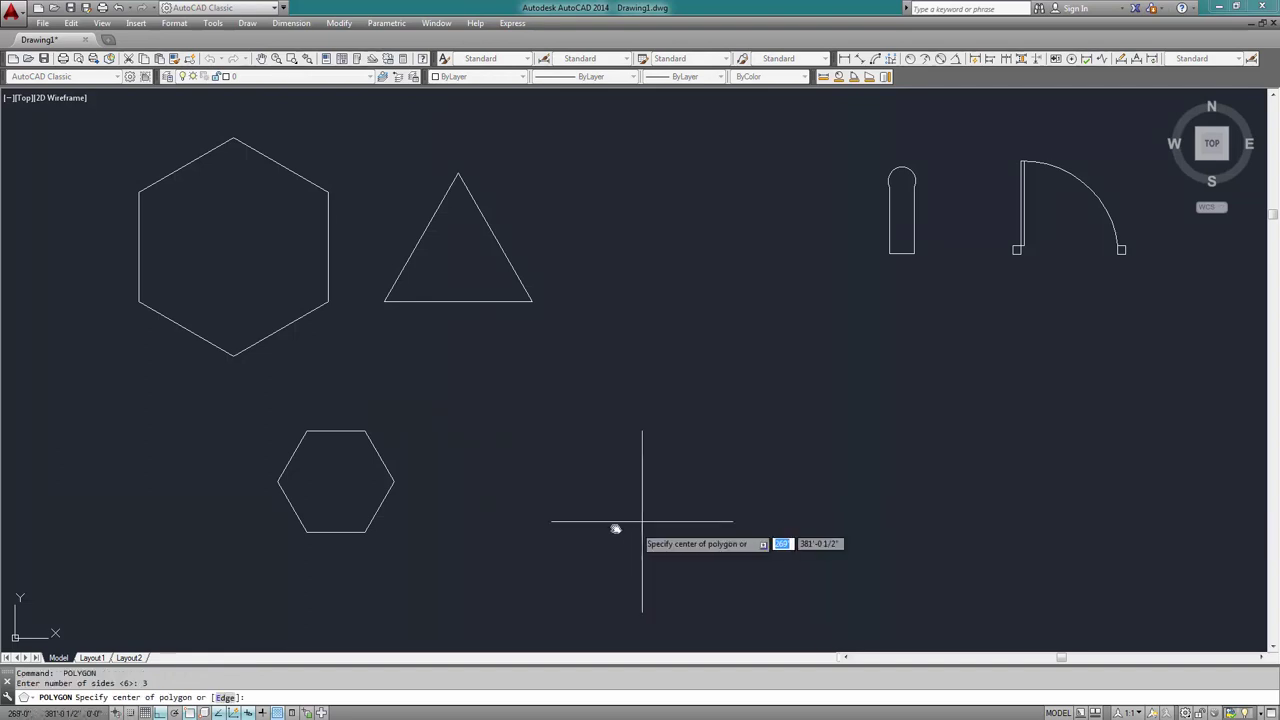
left_click(528, 468)
left_click(575, 503)
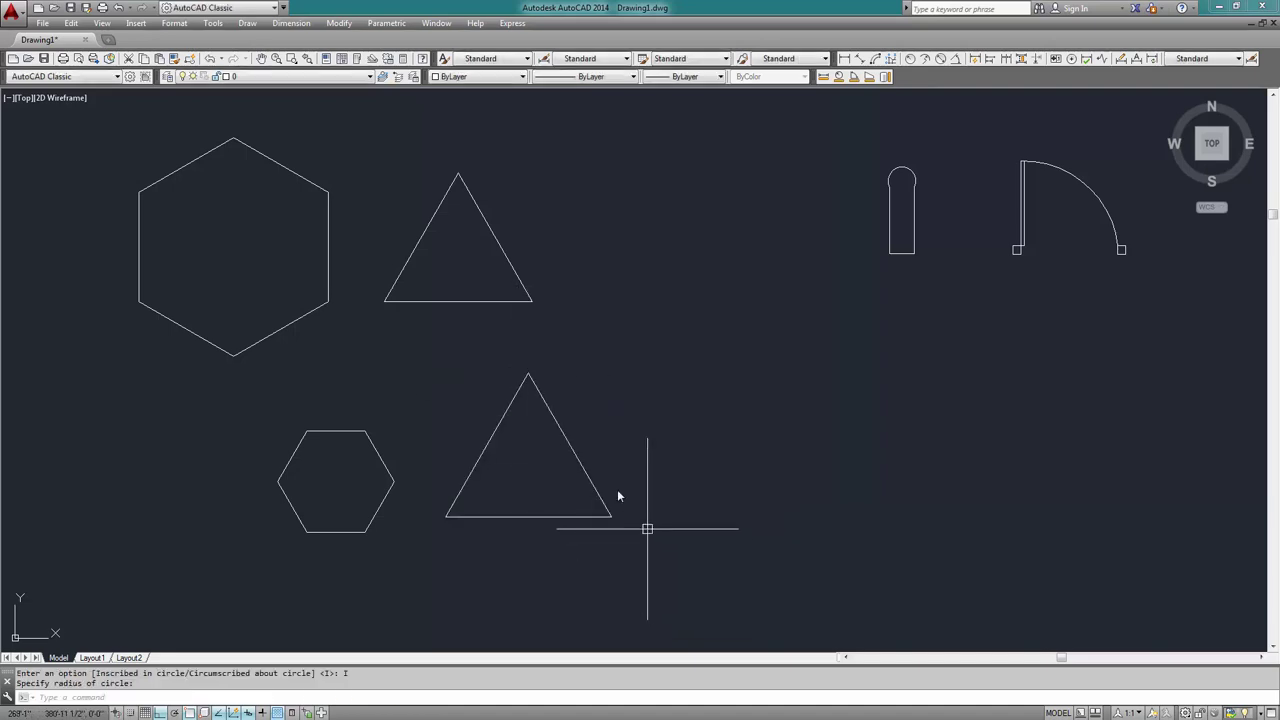
scroll(577, 465, "down", 4)
scroll(577, 463, "up", 2)
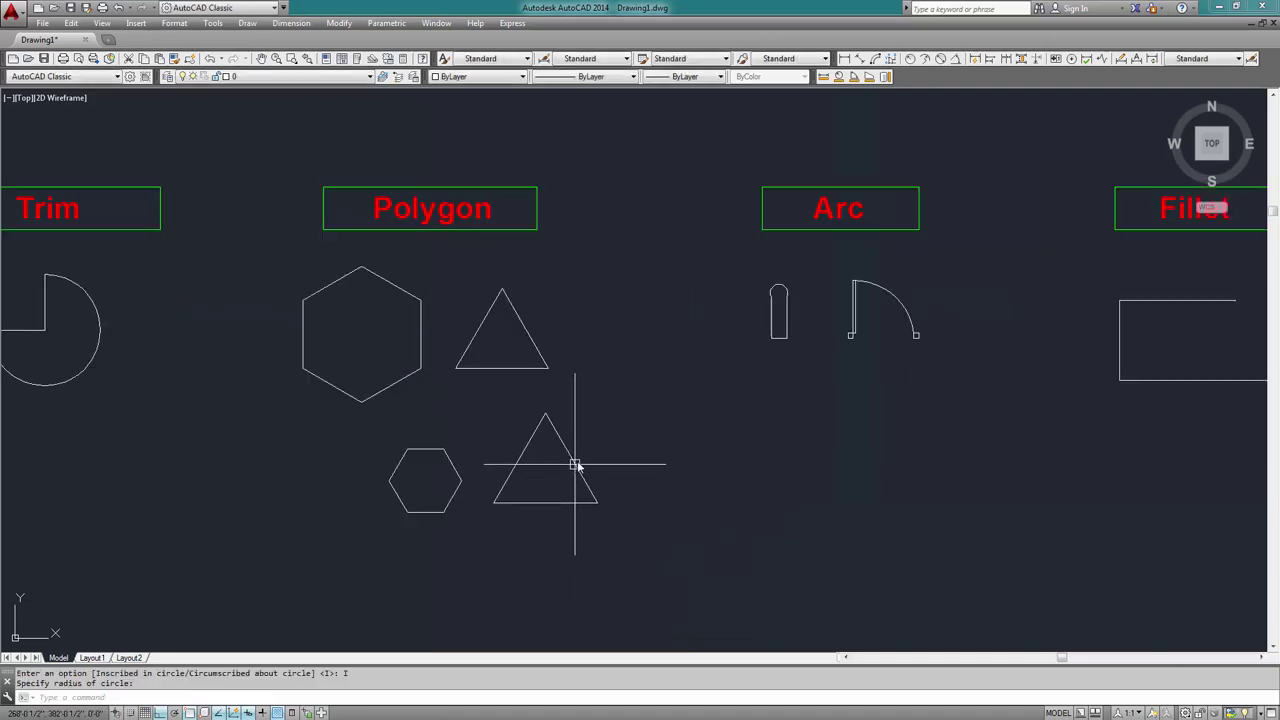
scroll(525, 499, "down", 2)
left_click(519, 485)
Window-select the small hexagon and triangle, erase them, and bring the Arc section into view
left_click_drag(640, 550, 363, 491)
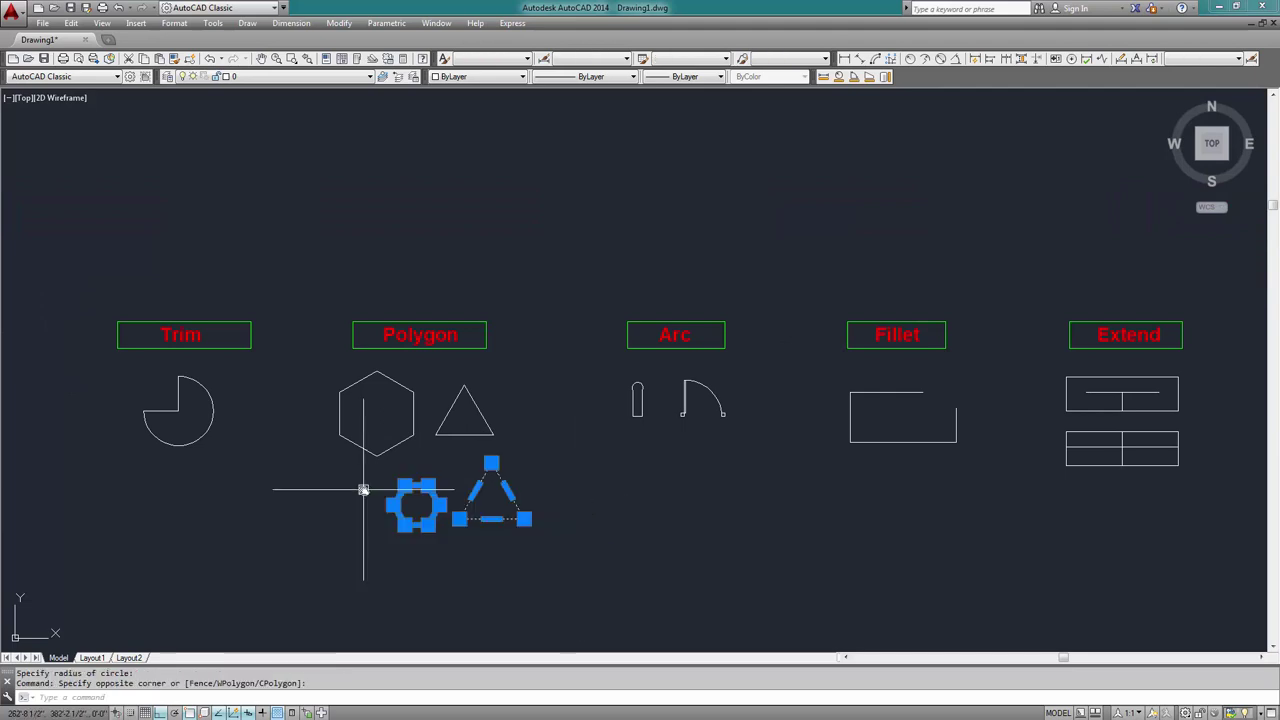
type("e")
key("Return")
mouse_move(577, 501)
middle_mouse_down()
mouse_move(429, 536)
mouse_move(531, 577)
middle_mouse_up()
scroll(474, 440, "up", 6)
scroll(487, 562, "down", 2)
scroll(431, 523, "up", 2)
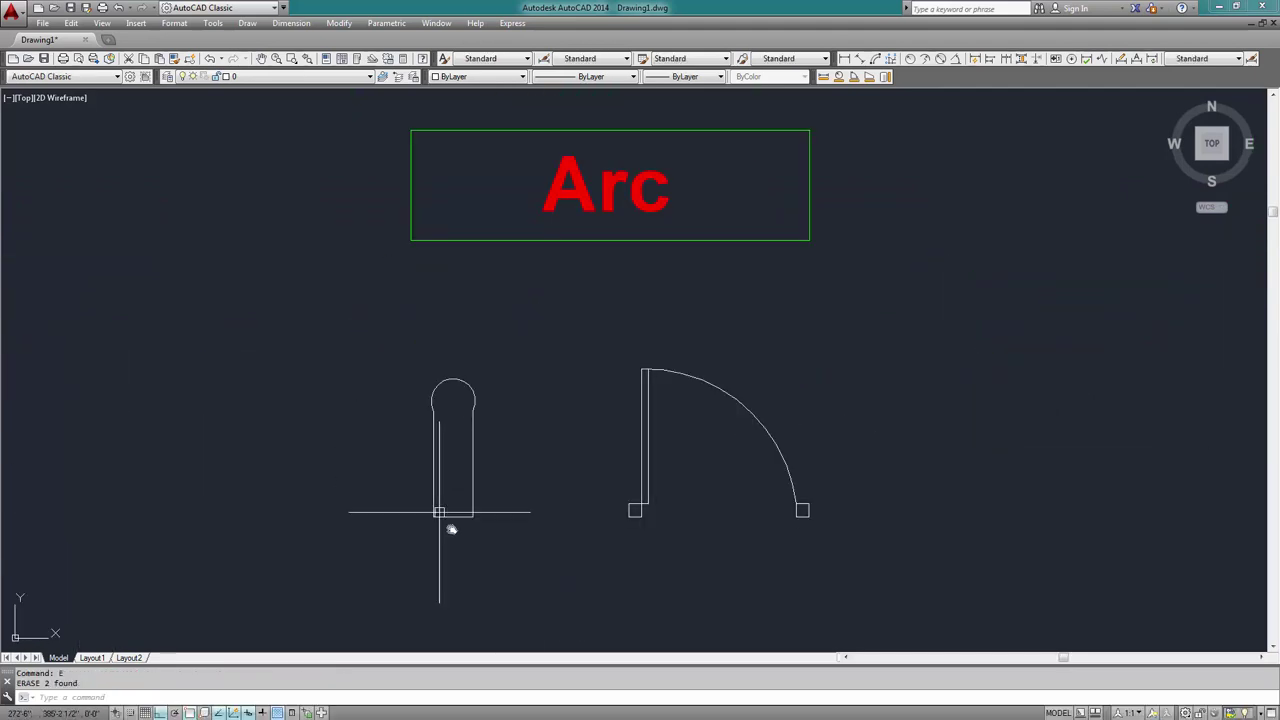
scroll(449, 529, "up", 2)
Center the door figure, then window-select the door arc twice, clearing each selection
middle_click_drag(538, 436, 557, 514)
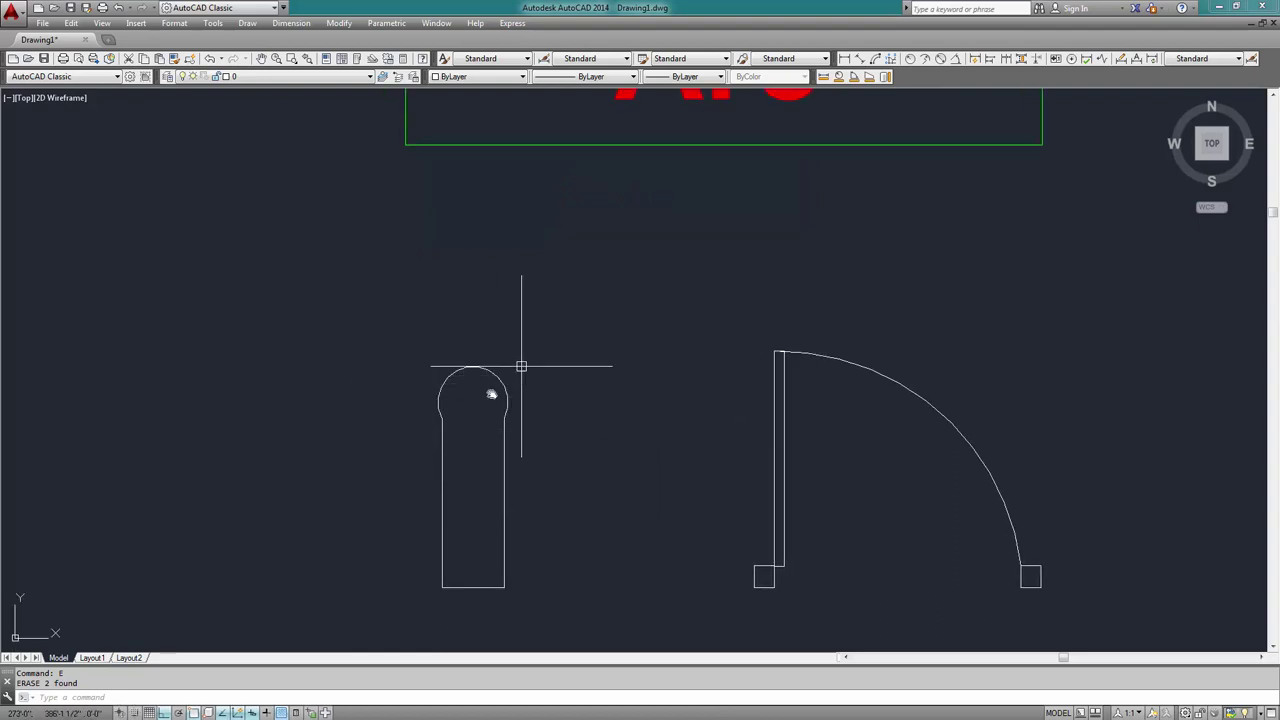
middle_click_drag(523, 366, 511, 372)
middle_click_drag(478, 417, 263, 342)
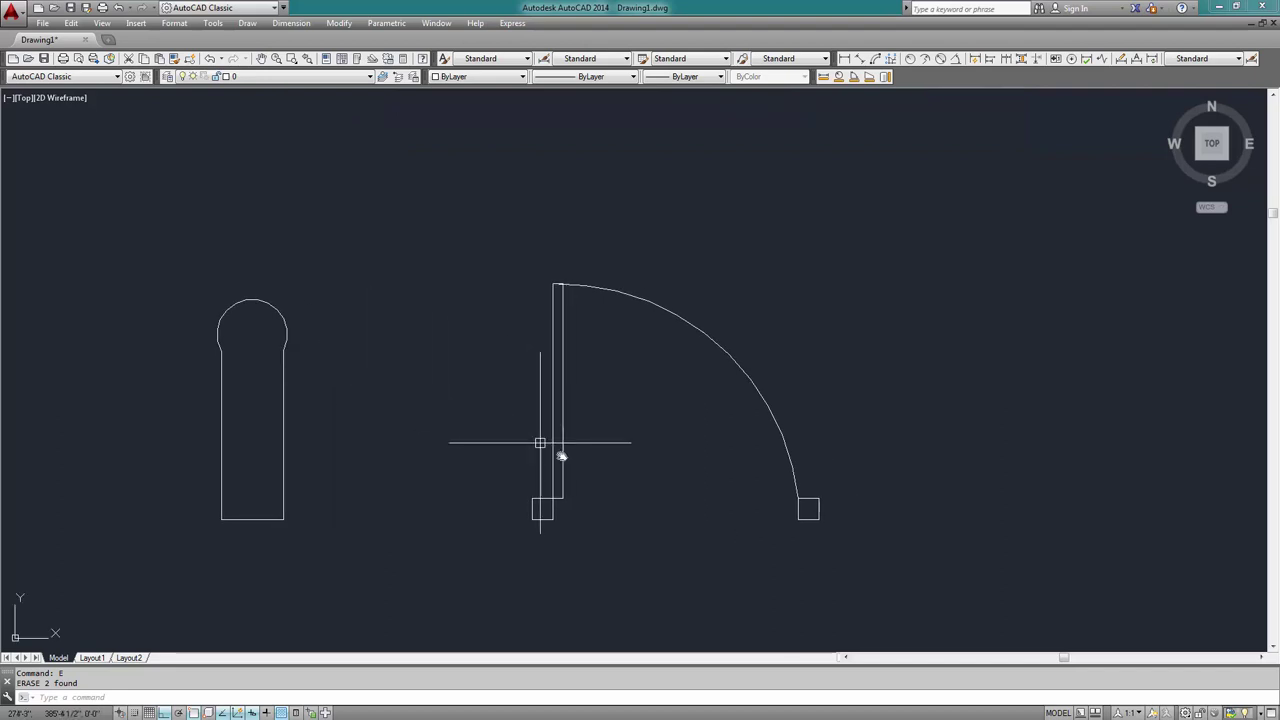
middle_click_drag(647, 508, 570, 530)
left_click(624, 324)
left_click(598, 402)
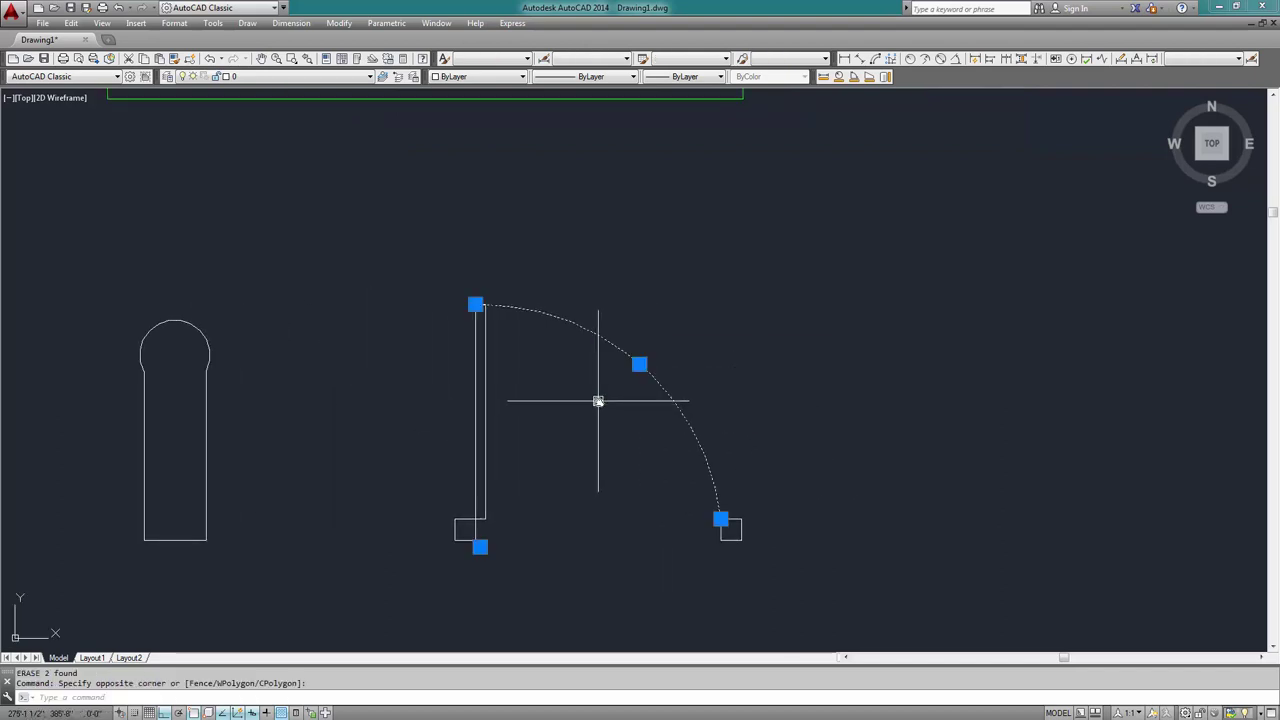
key("Escape")
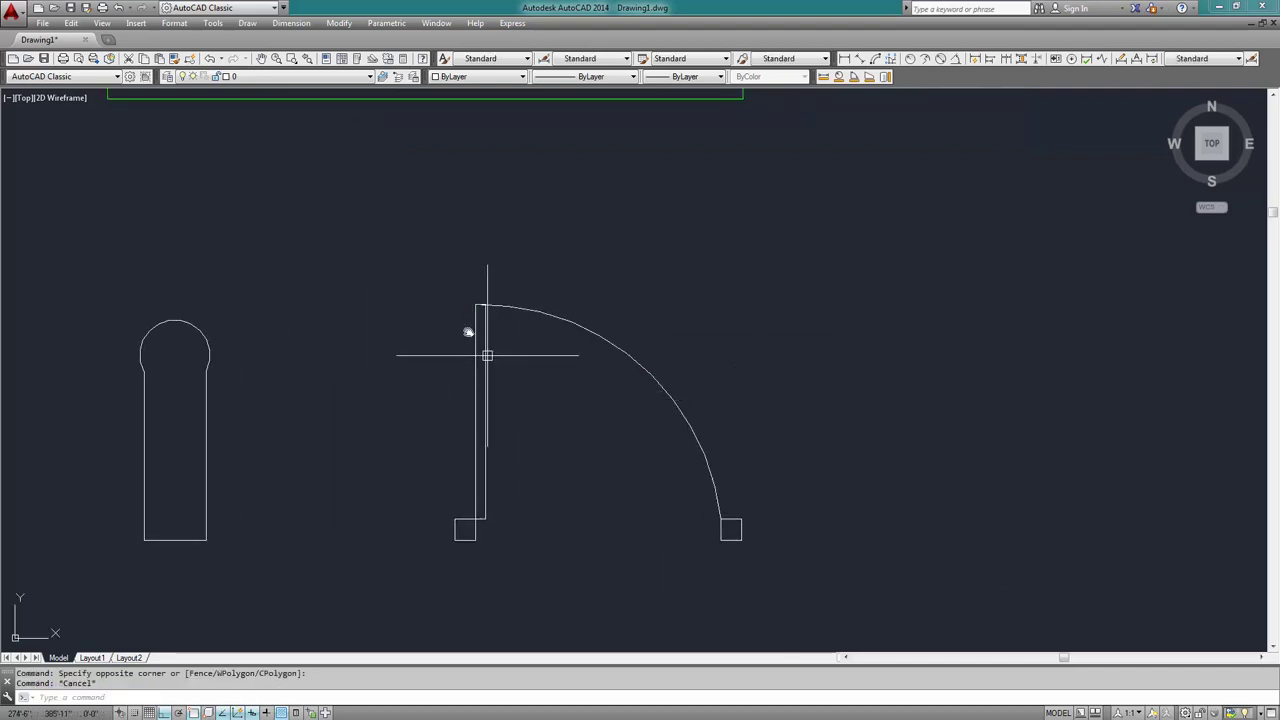
left_click(638, 320)
left_click(616, 393)
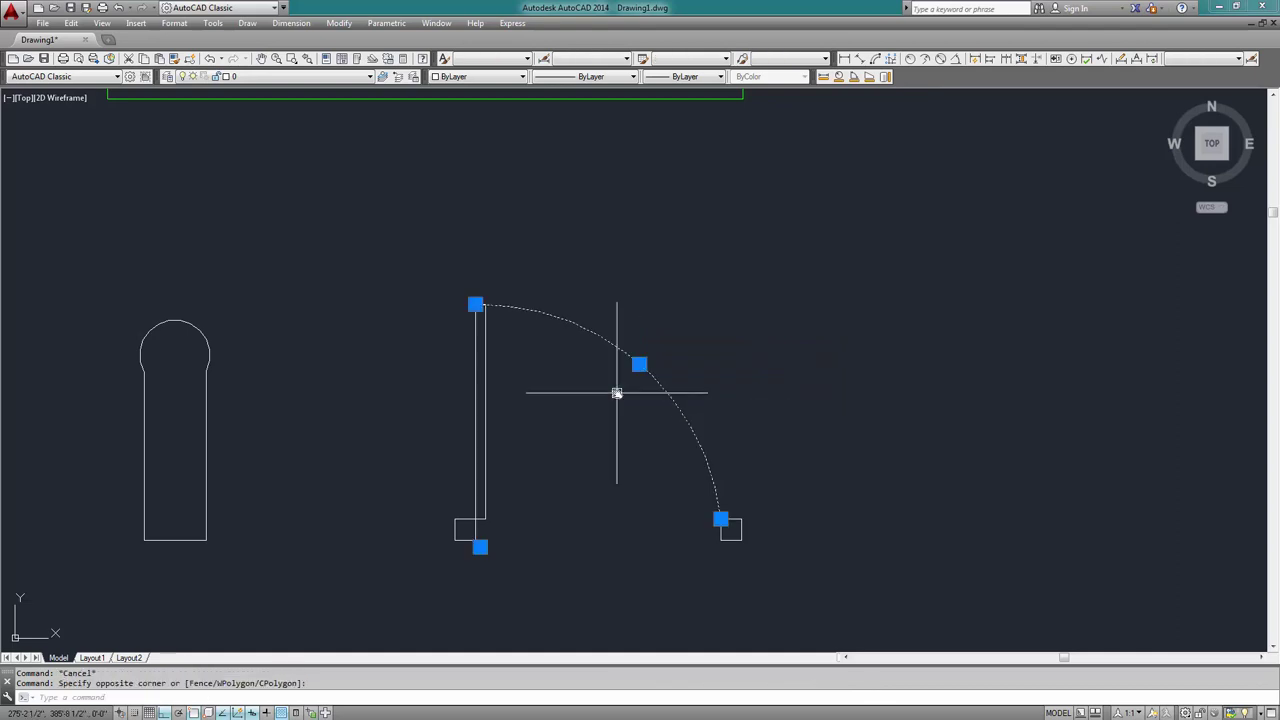
key("Escape")
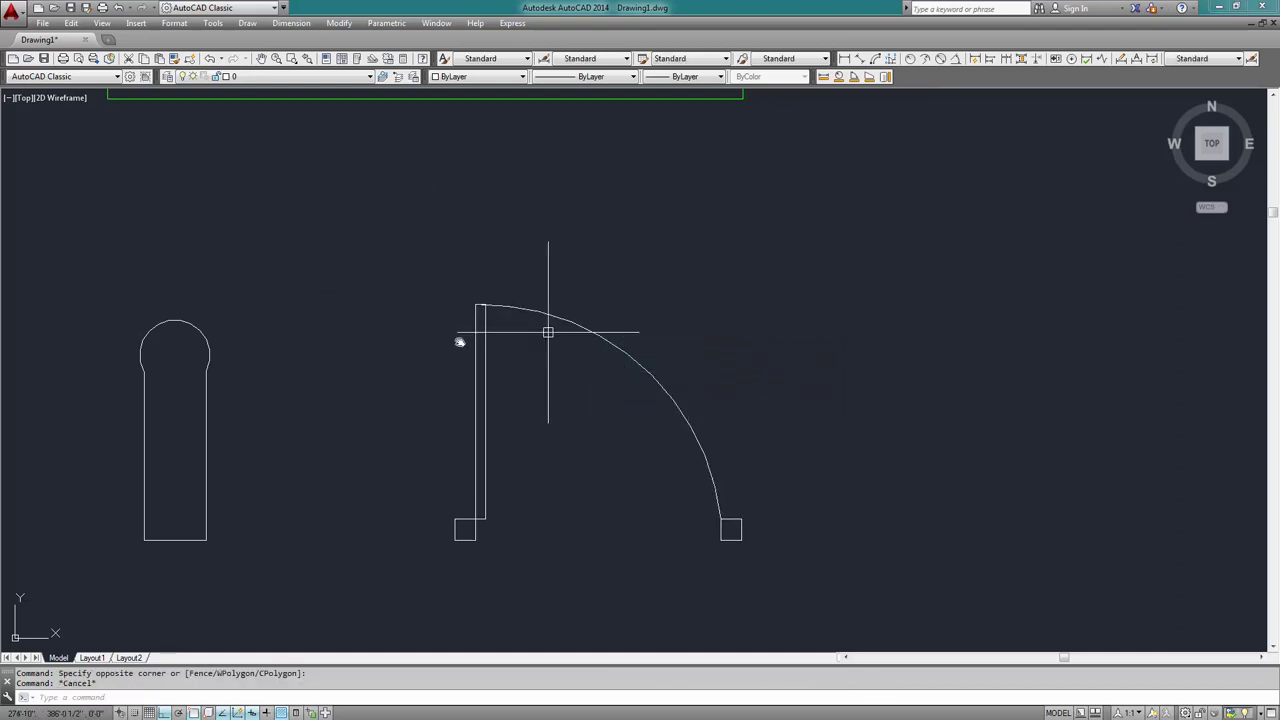
Start a rectangle with its first corner below the round-topped shape
mouse_move(565, 520)
middle_mouse_down()
mouse_move(537, 451)
mouse_move(606, 457)
middle_mouse_up()
scroll(606, 423, "down", 2)
middle_click_drag(583, 573, 683, 489)
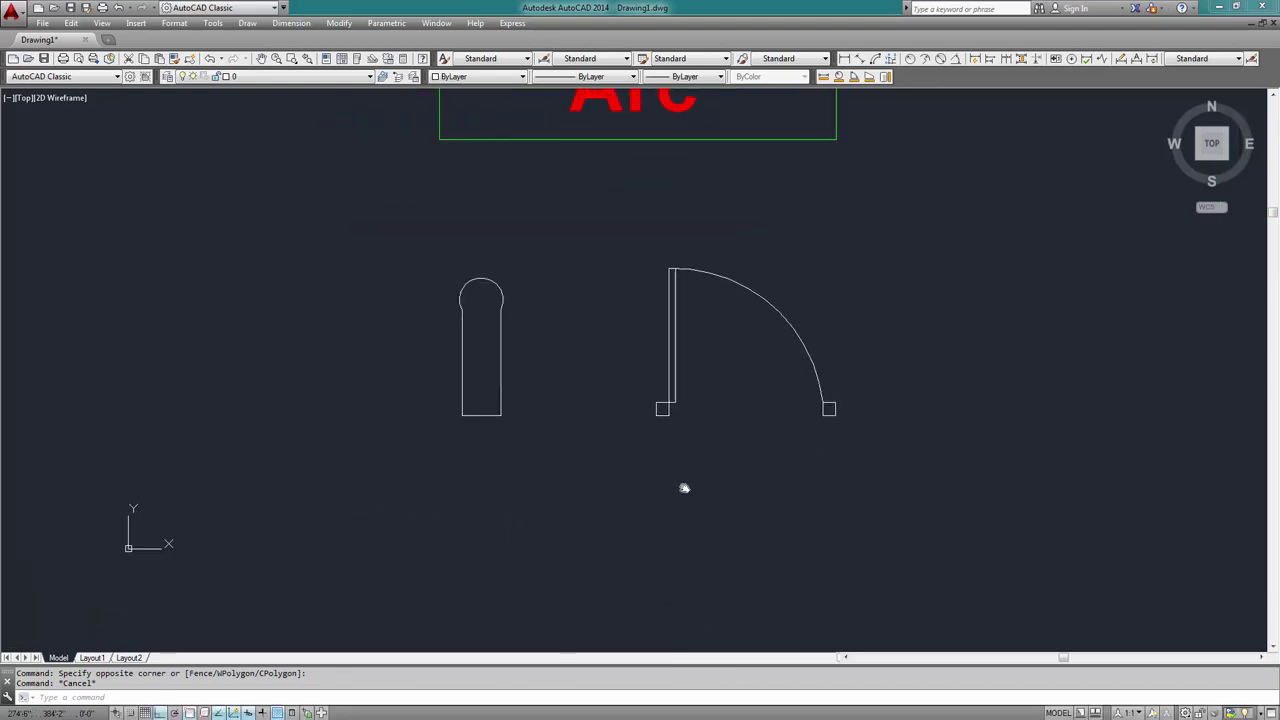
middle_click_drag(566, 449, 576, 419)
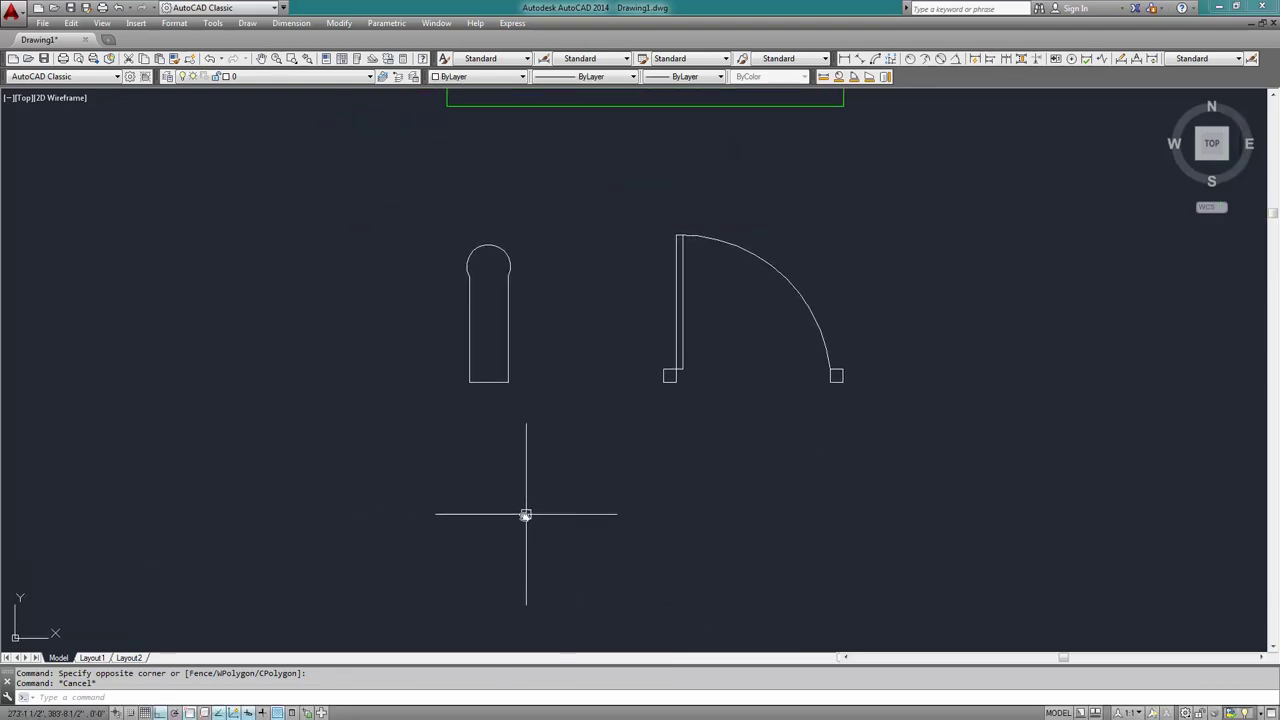
type("rec")
key("Return")
left_click(511, 492)
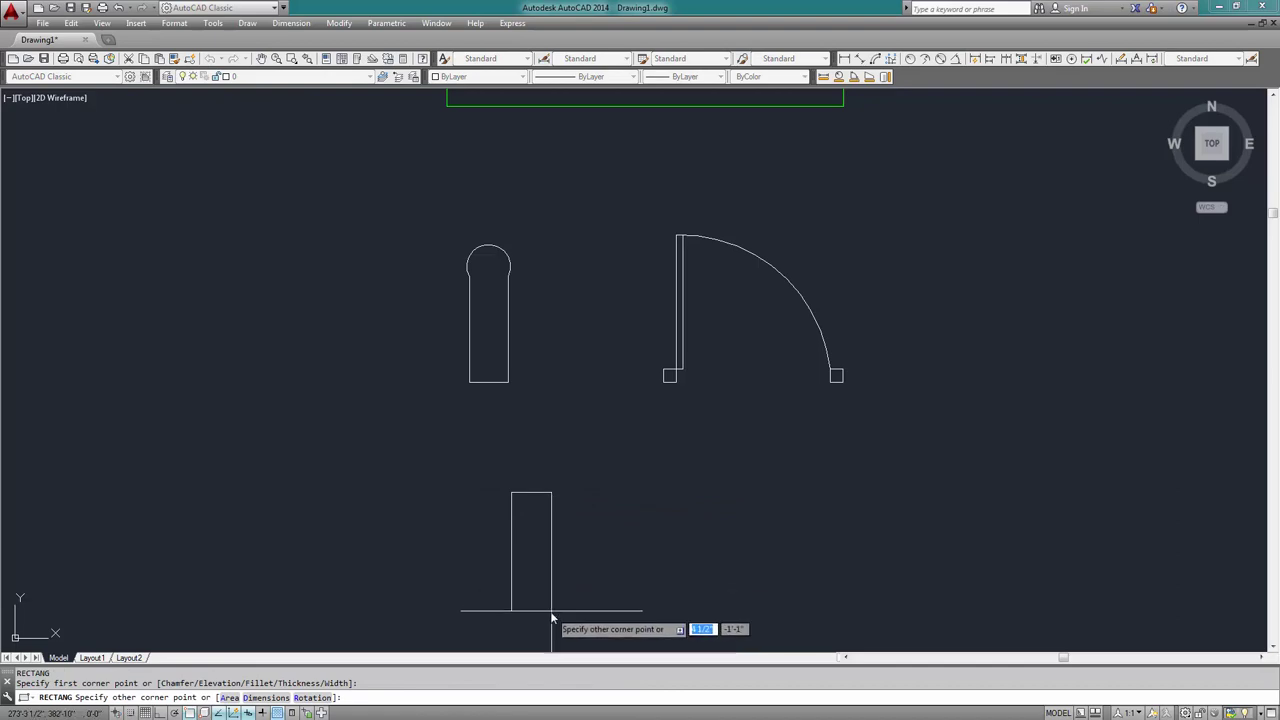